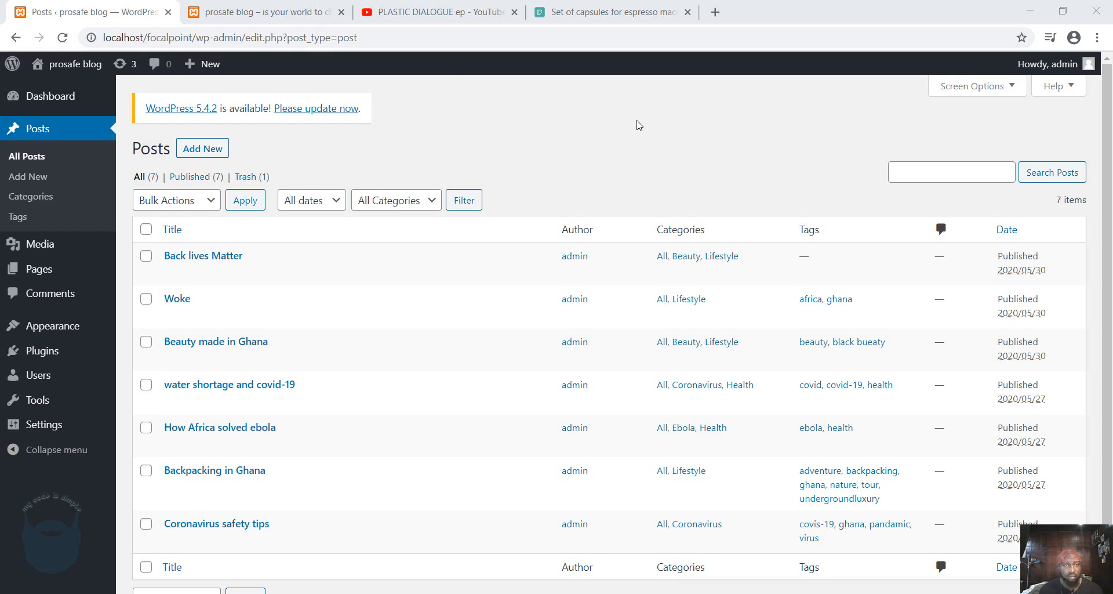
Look over the published posts on the blog's front page and its second page, and return to the first page.
click(293, 14)
scroll(914, 288, down, 1)
scroll(914, 289, down, 3)
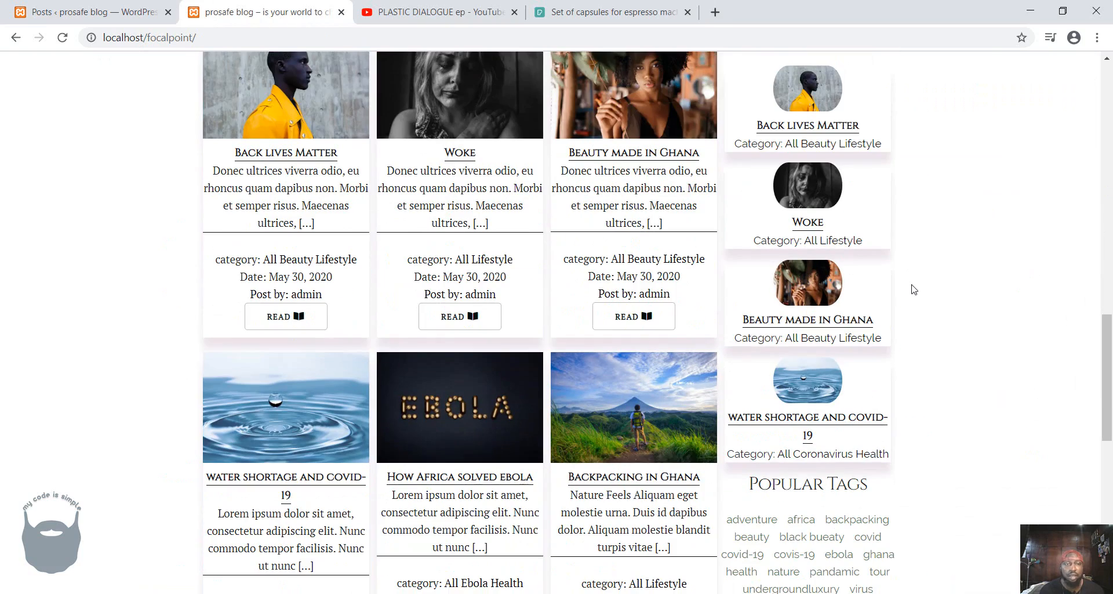
scroll(914, 289, down, 3)
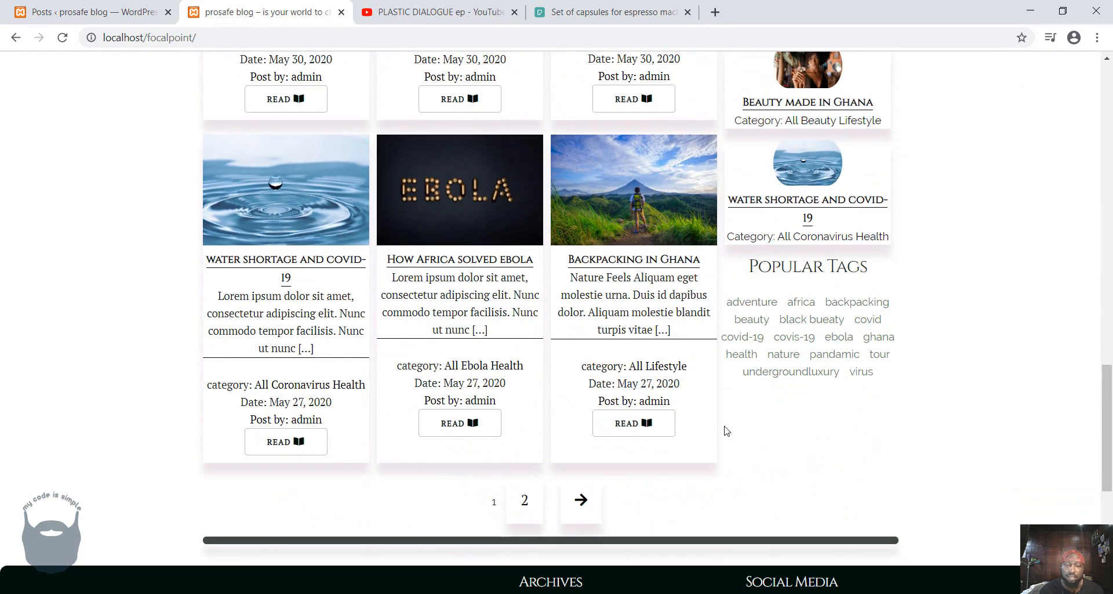
click(526, 513)
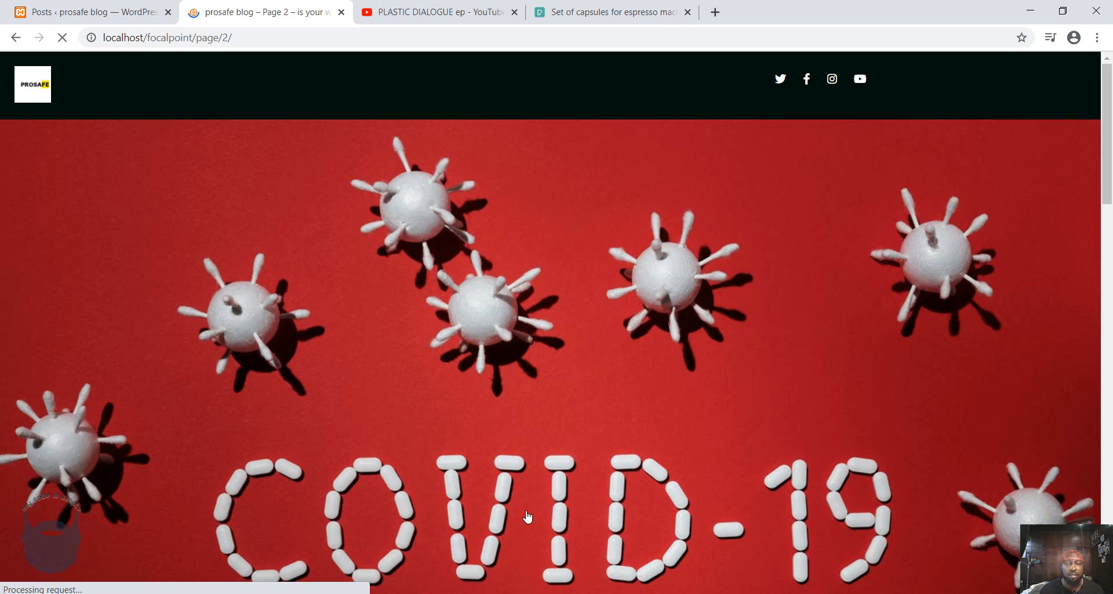
scroll(527, 516, down, 9)
scroll(527, 515, down, 5)
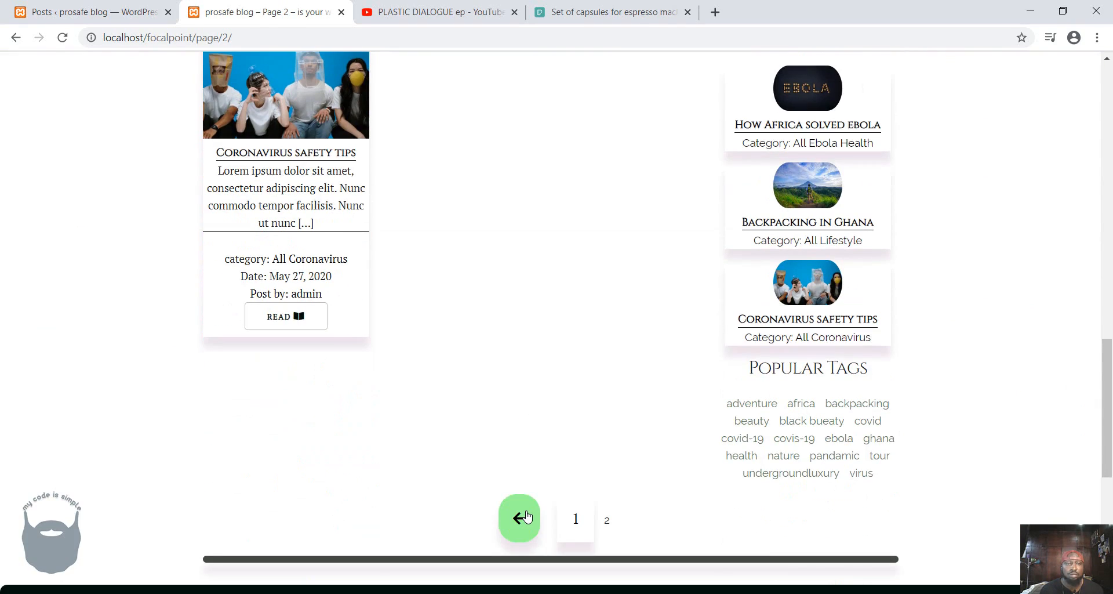
click(519, 515)
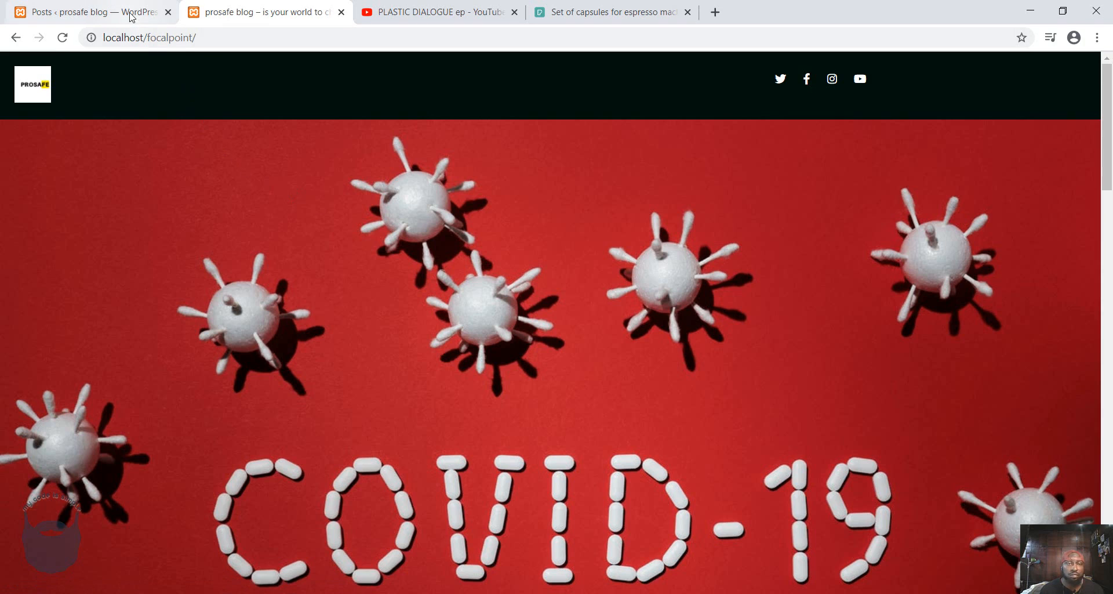
Create a new post in the WordPress admin titled "Deefkidd artistic impression".
click(132, 14)
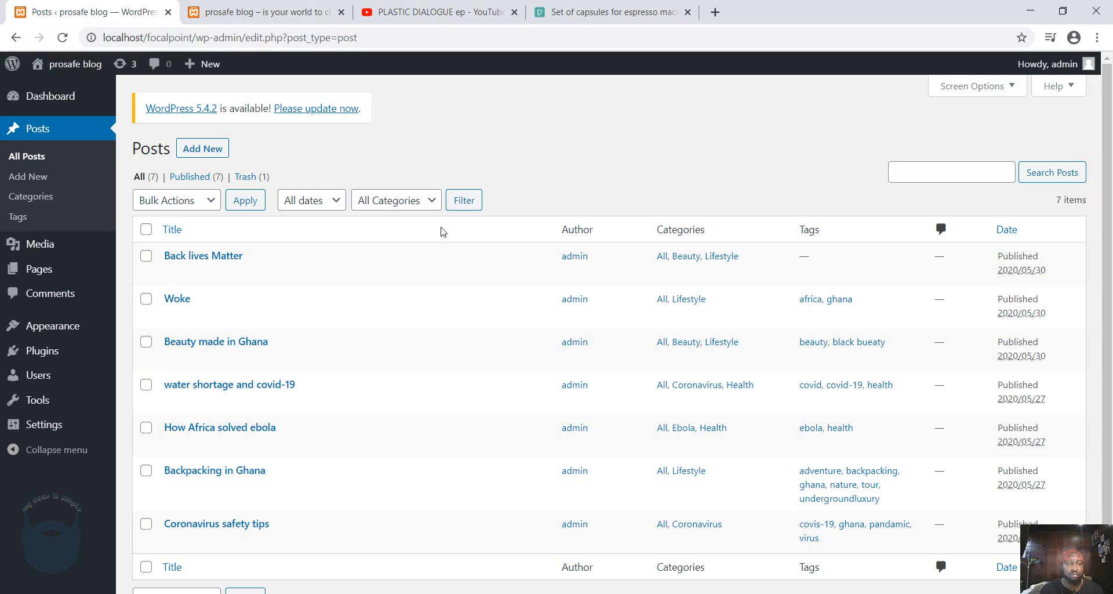
click(203, 148)
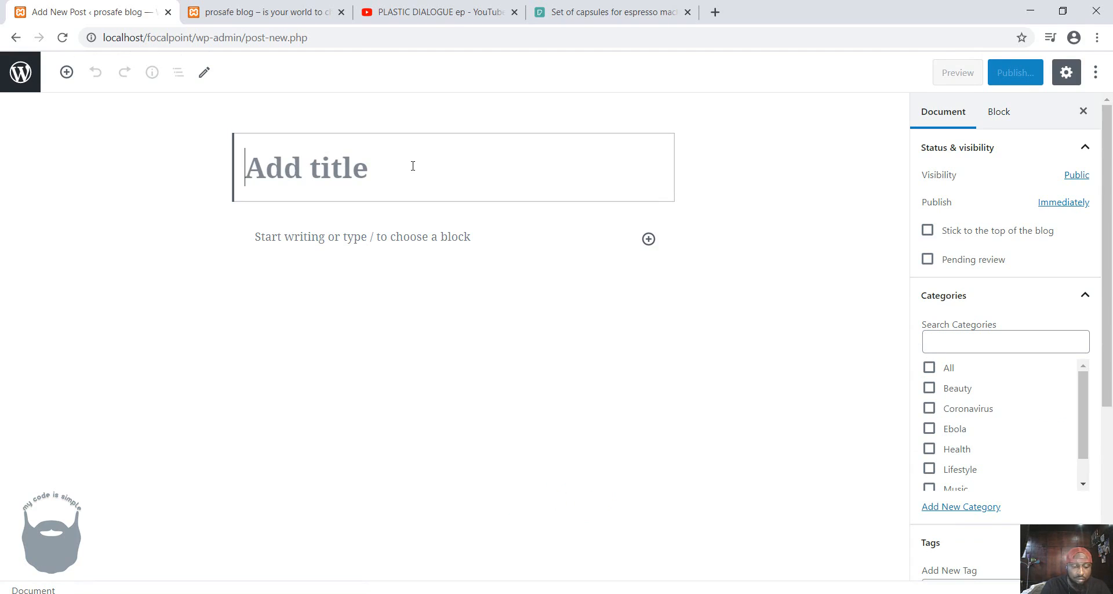
text(Deefk)
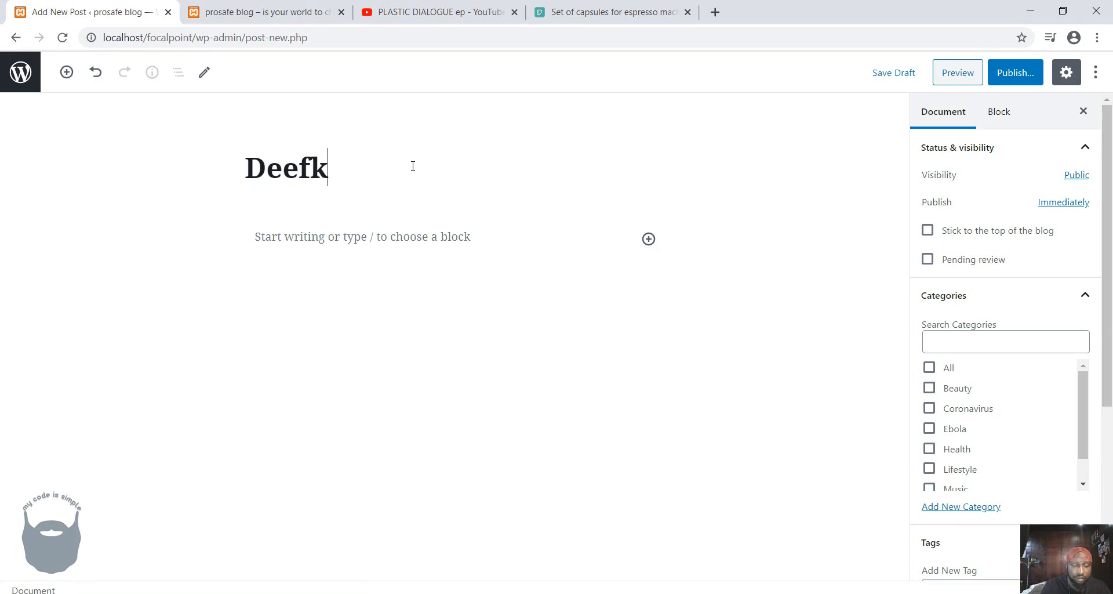
text(idd a)
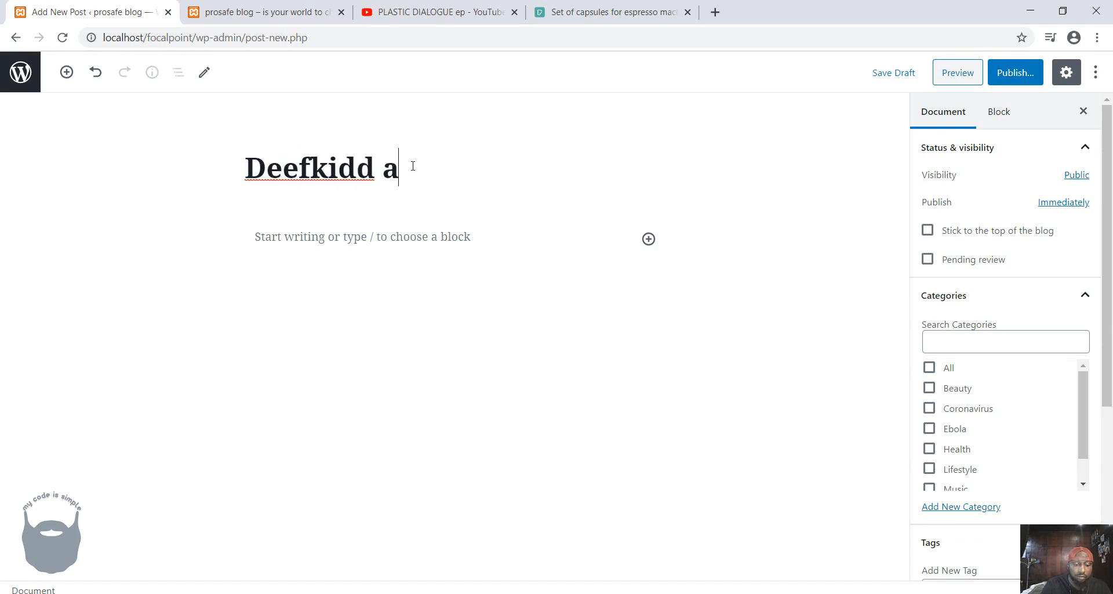
text(rtistsic )
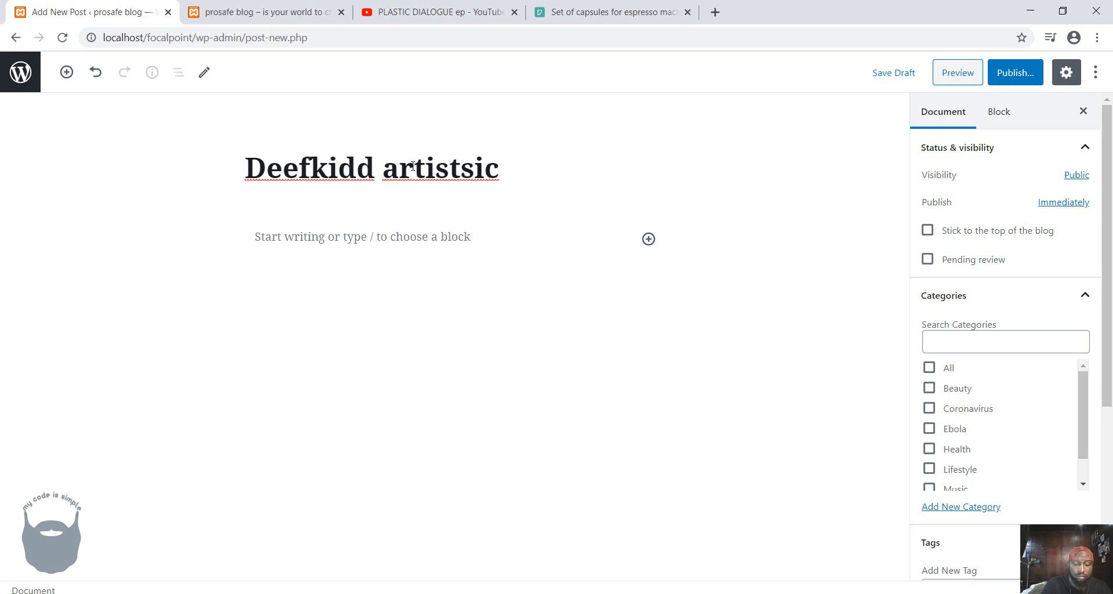
text(impression)
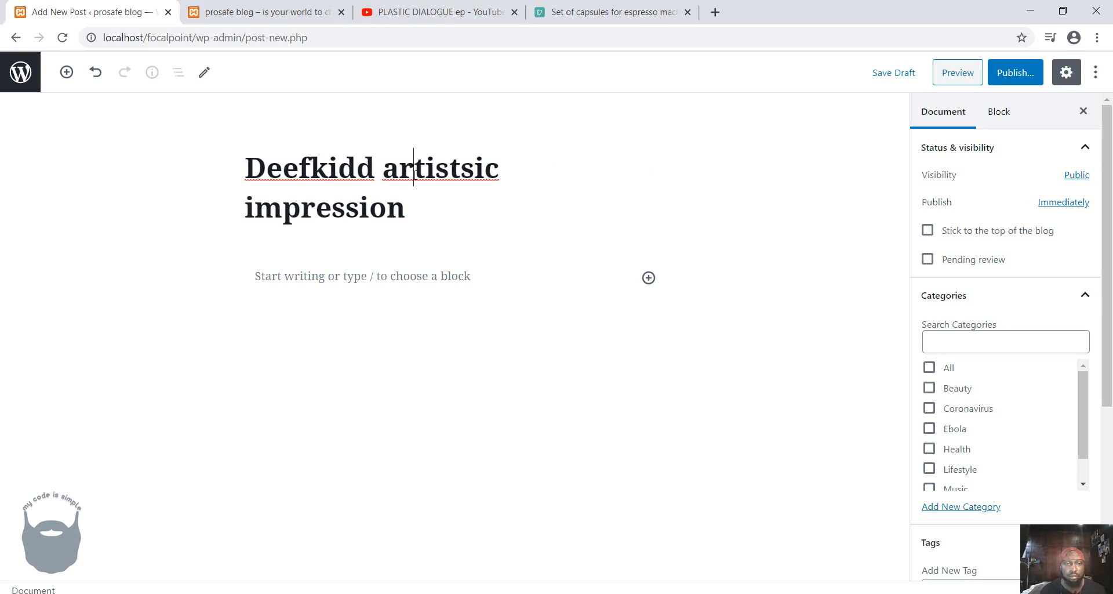
right_click(413, 167)
click(450, 186)
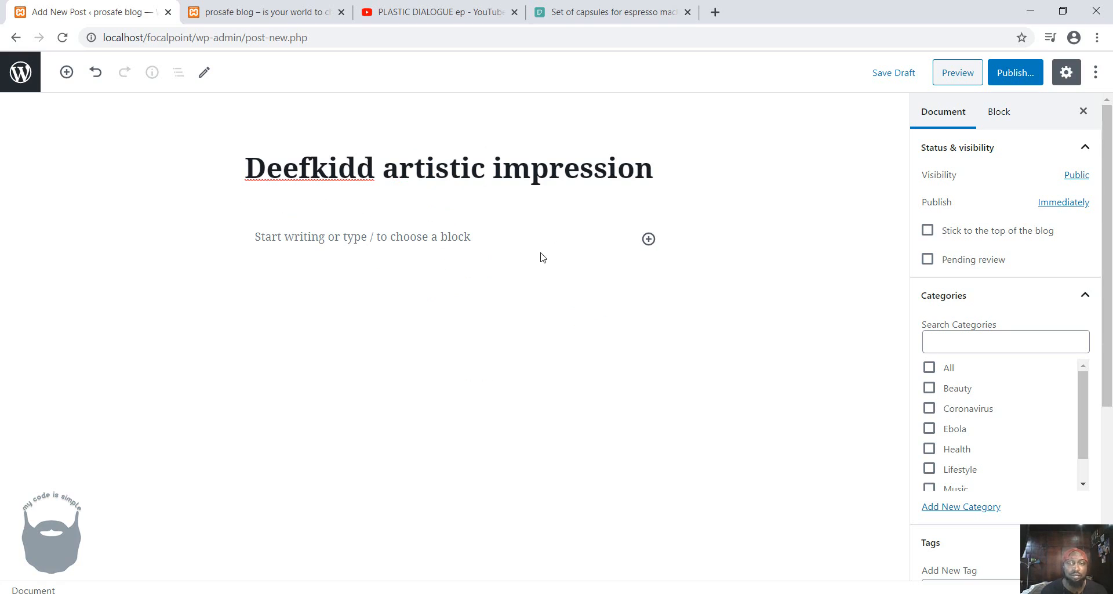
Add a Custom HTML block from the Formatting category below the post title.
click(644, 240)
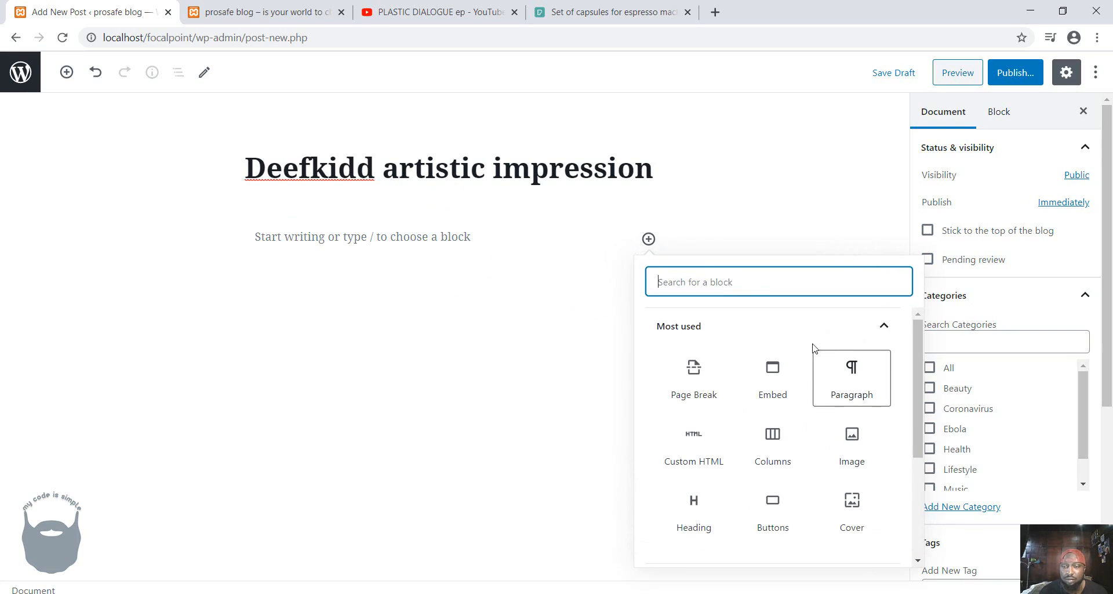
scroll(813, 344, down, 3)
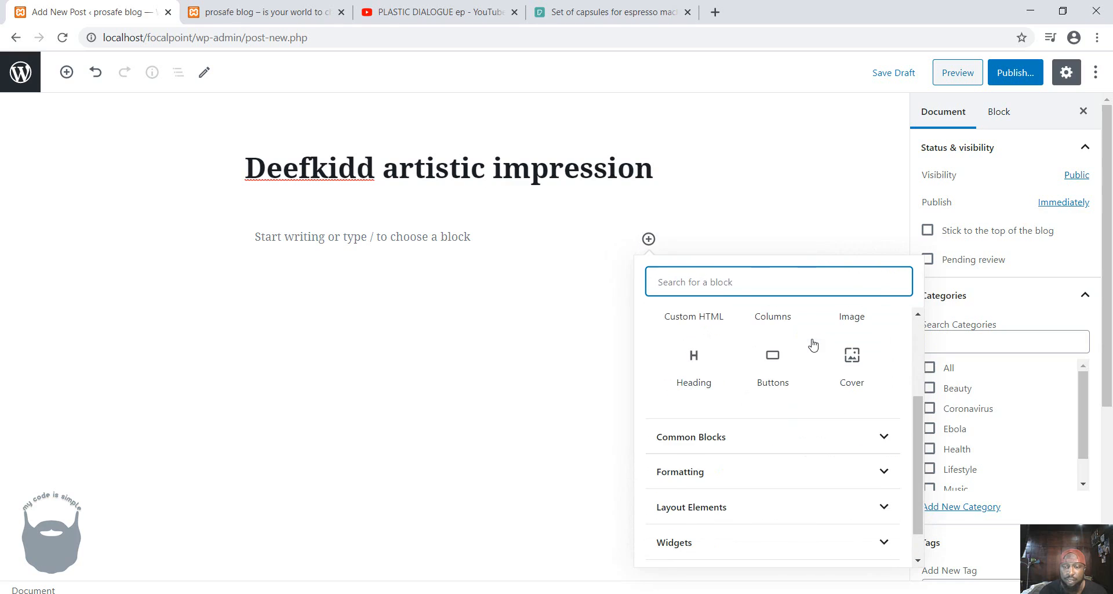
scroll(795, 481, down, 1)
click(773, 543)
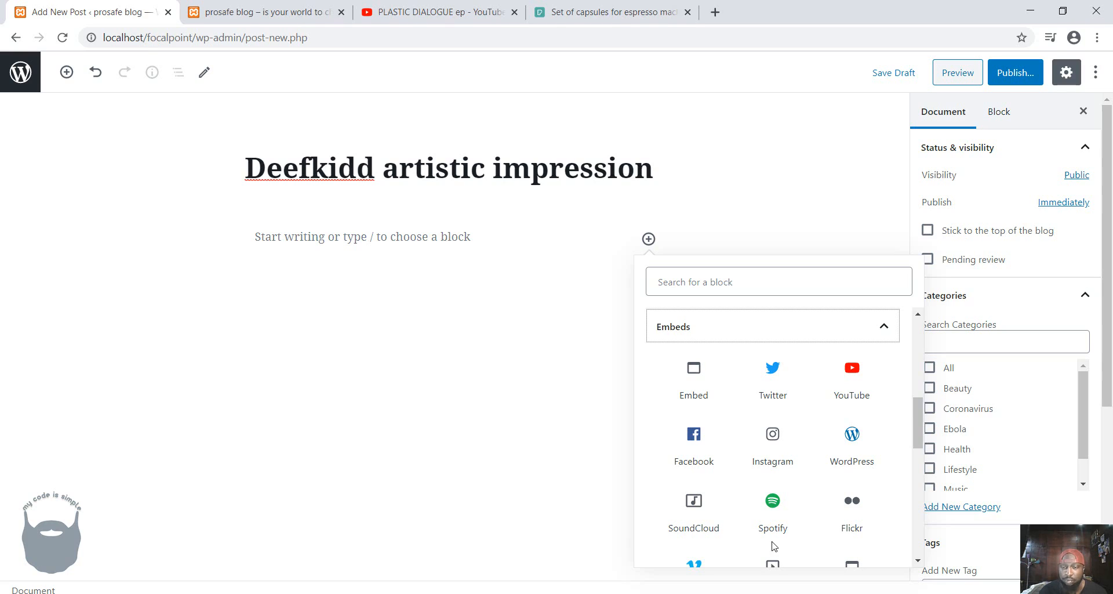
scroll(771, 539, down, 3)
scroll(773, 544, up, 10)
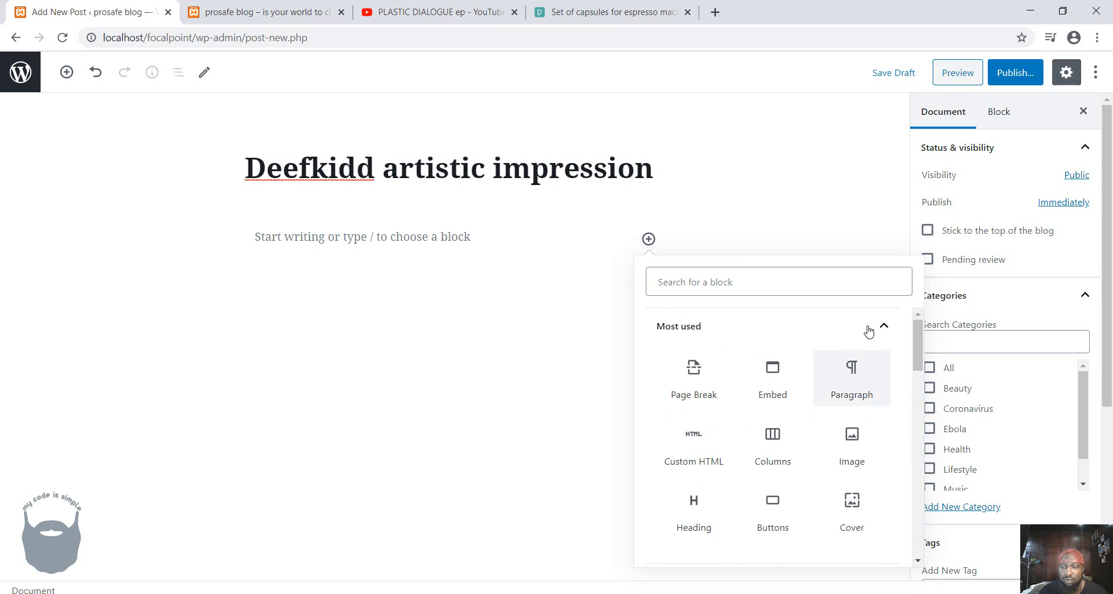
click(882, 326)
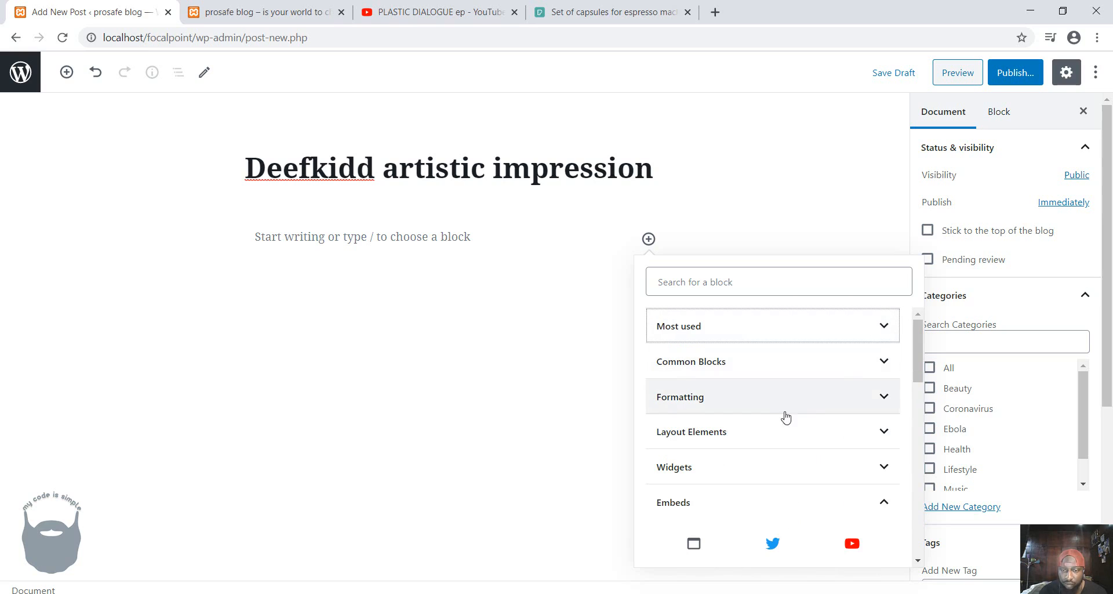
click(738, 403)
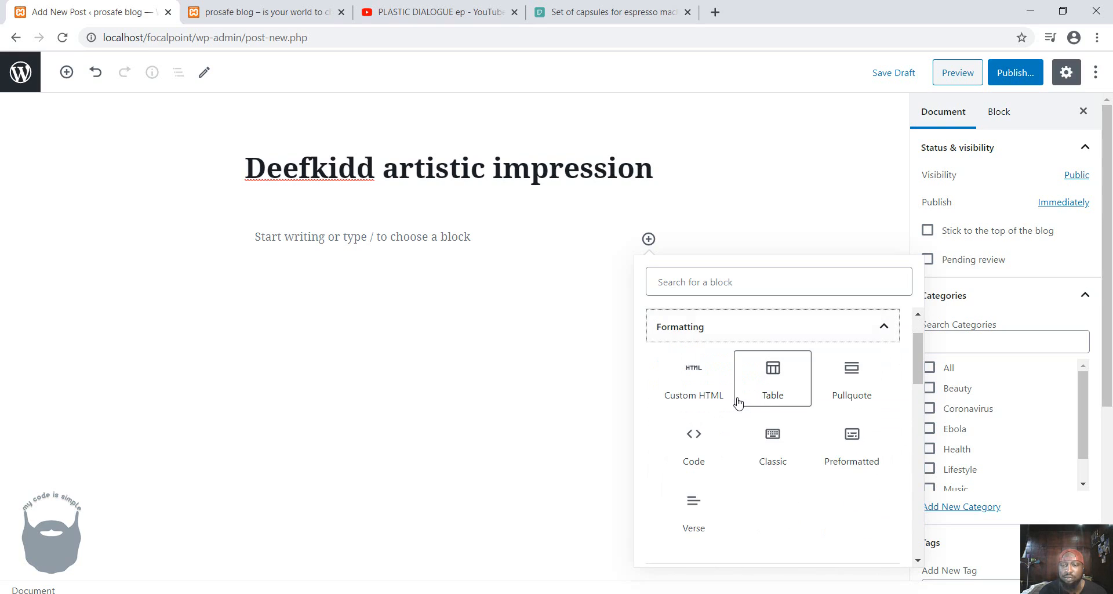
click(698, 384)
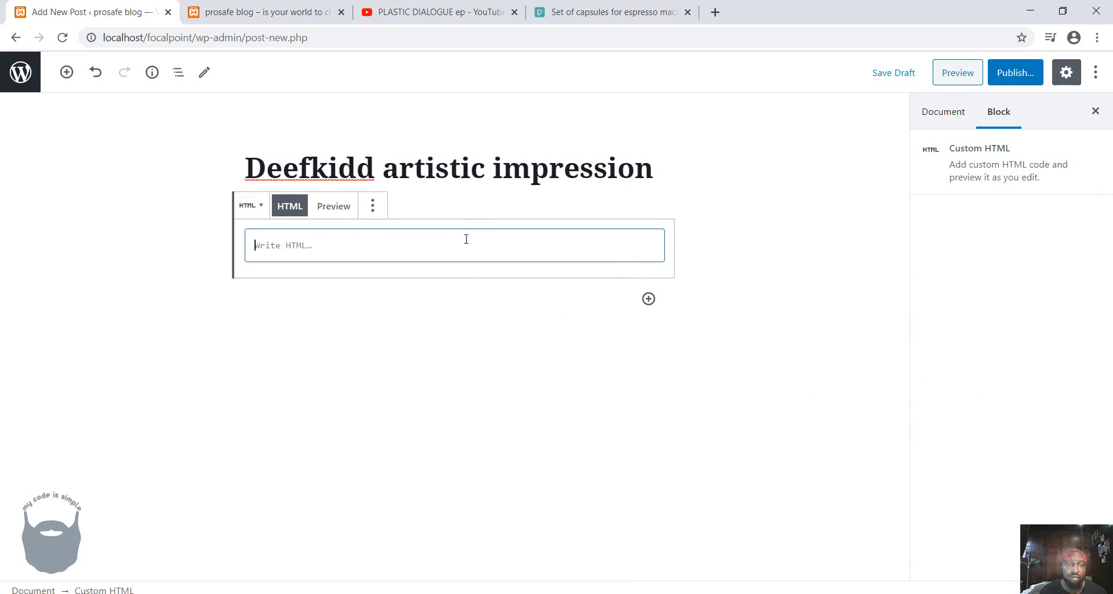
Switch to the YouTube video "PLASTIC DIALOGUE ep" and copy its full iframe embed code.
click(436, 12)
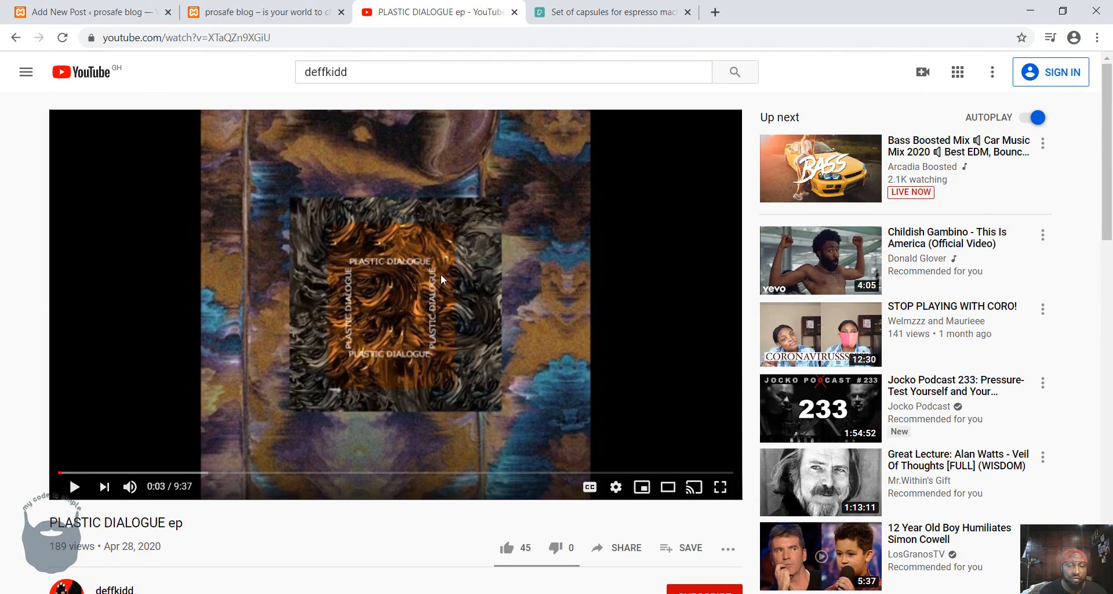
click(75, 488)
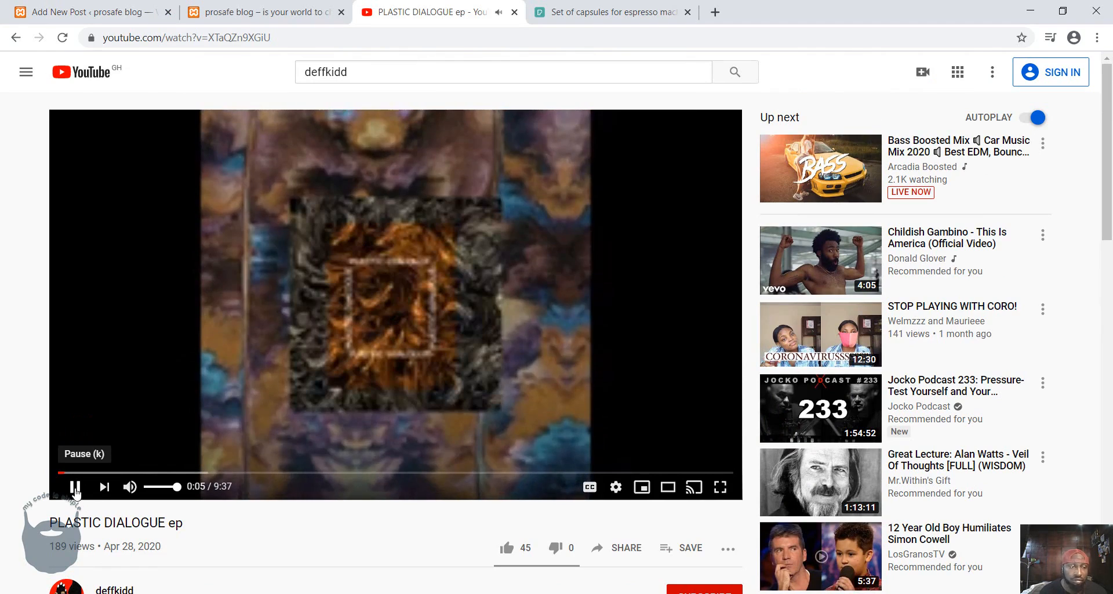
click(75, 488)
scroll(536, 400, down, 6)
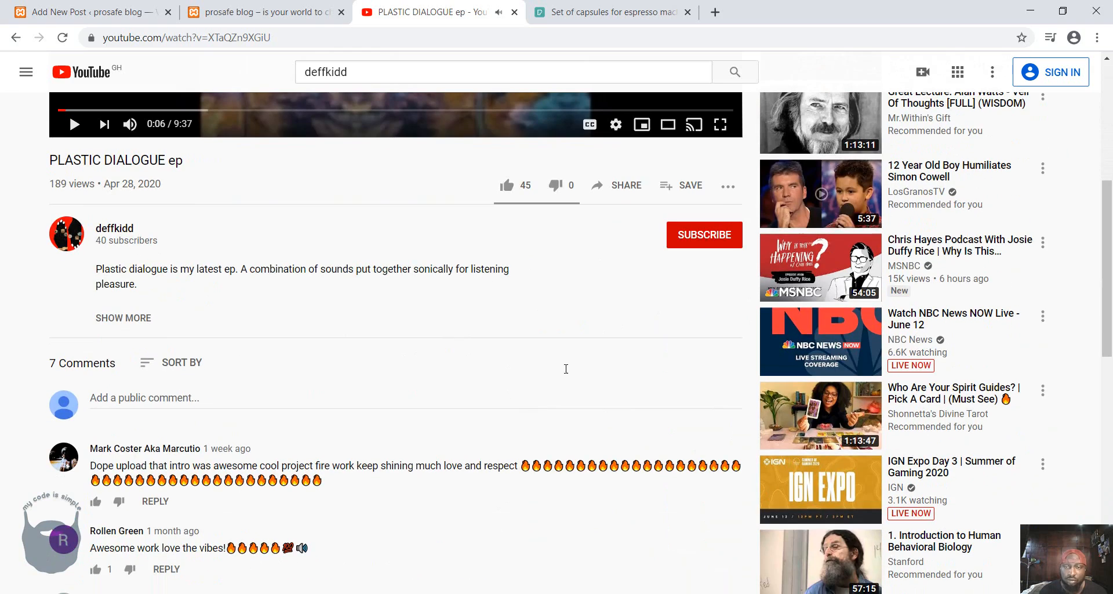
click(634, 189)
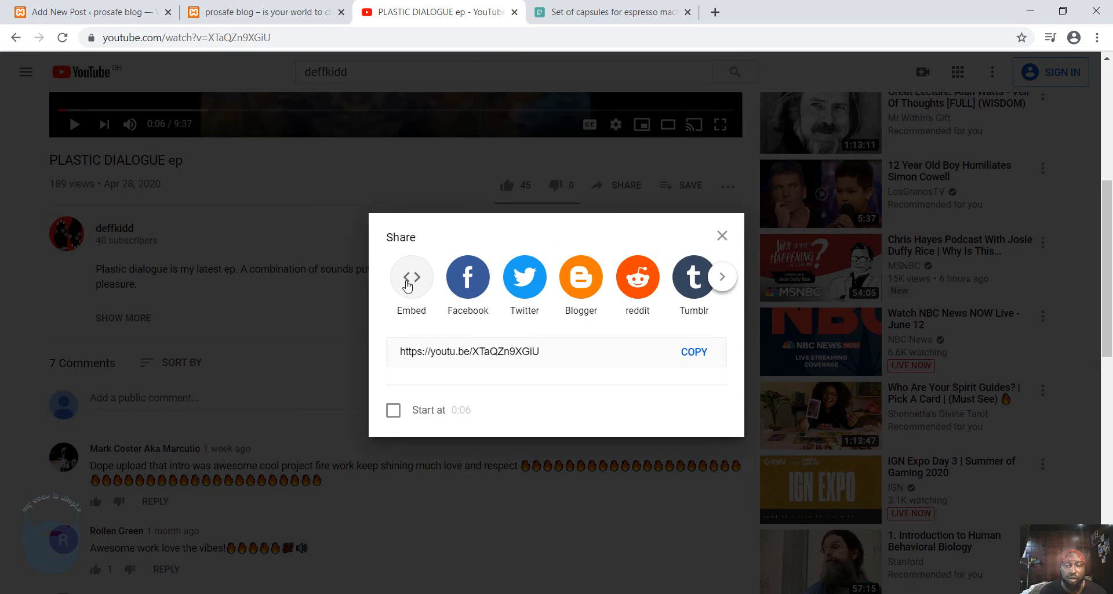
click(407, 282)
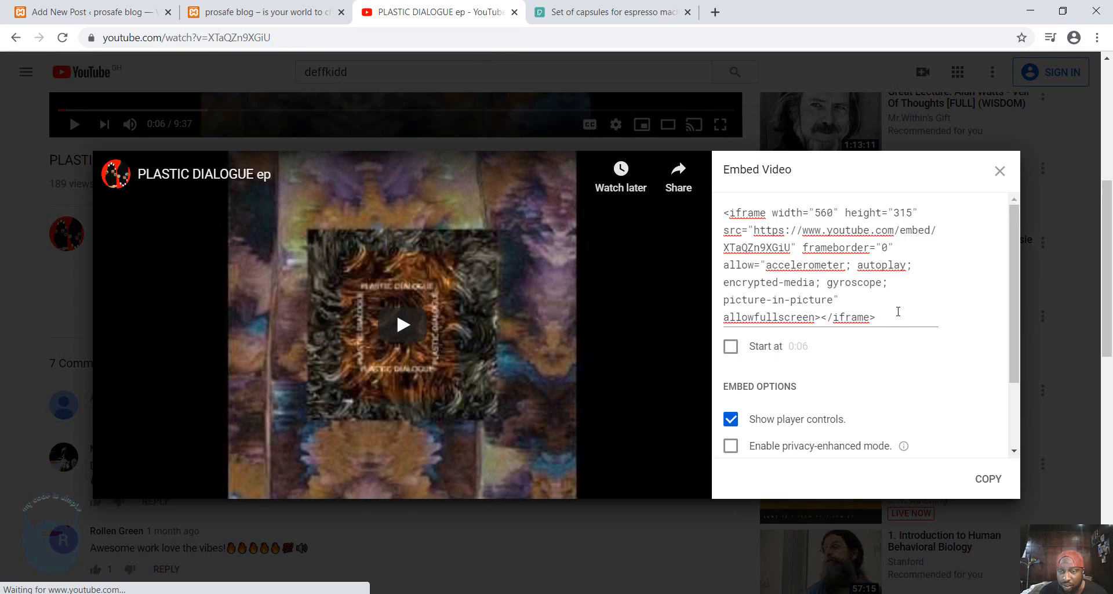
drag(893, 316, 703, 204)
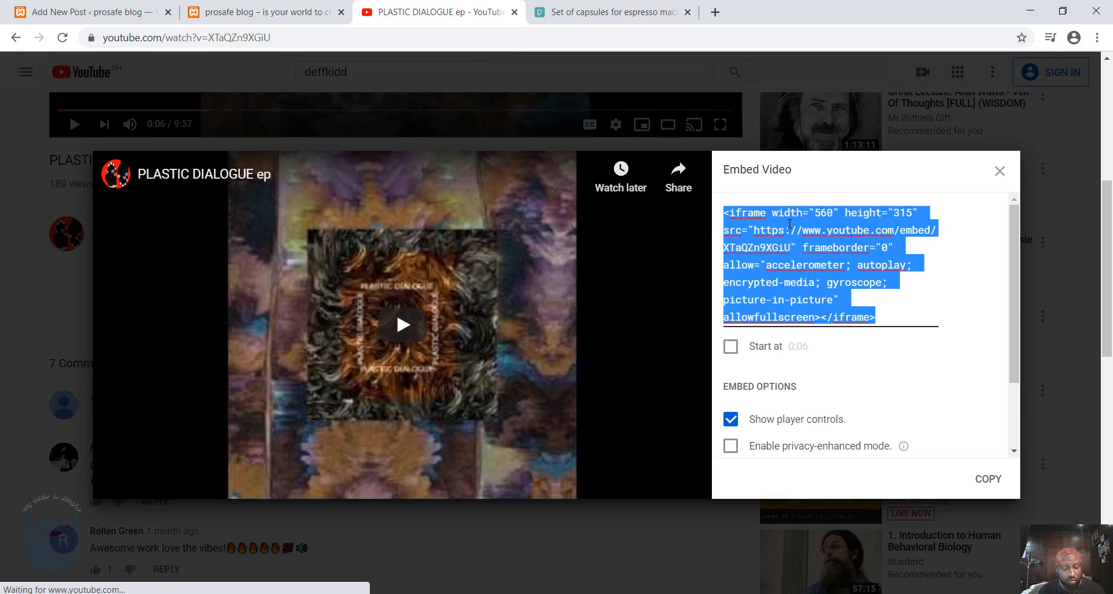
Paste the video's iframe embed code into the post's Custom HTML block and preview the block.
click(114, 16)
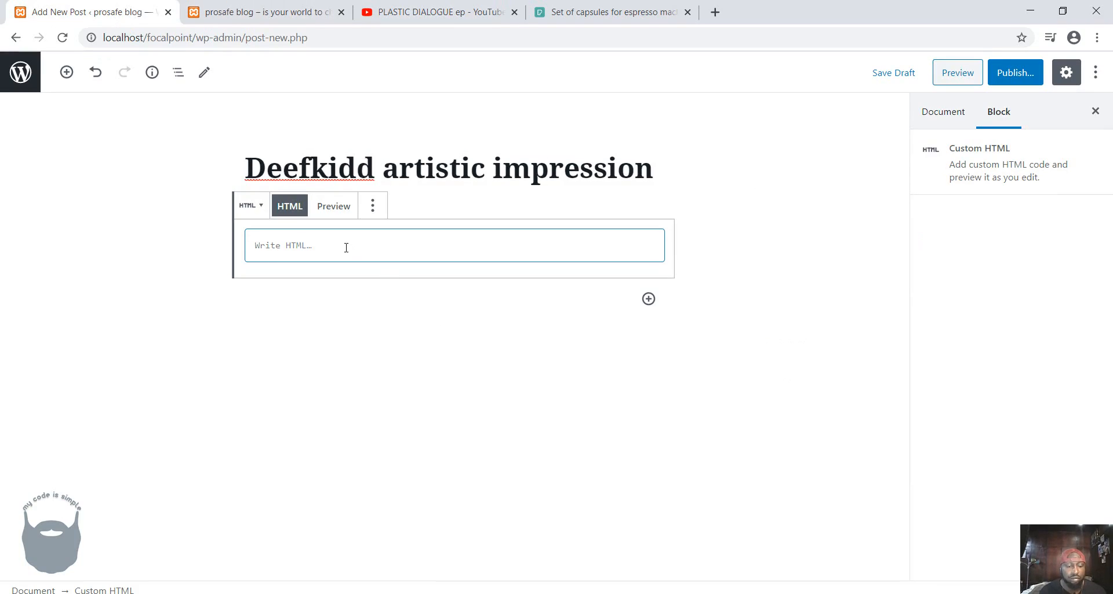
text(<iframe width="560" height="315" src="https://www.youtube.com/embed/E1aZLrRK1iI" frameborder="0" allow="accelerometer; autoplay; encrypted-media; gyroscope; picture-in-picture" allowfullscreen></iframe>)
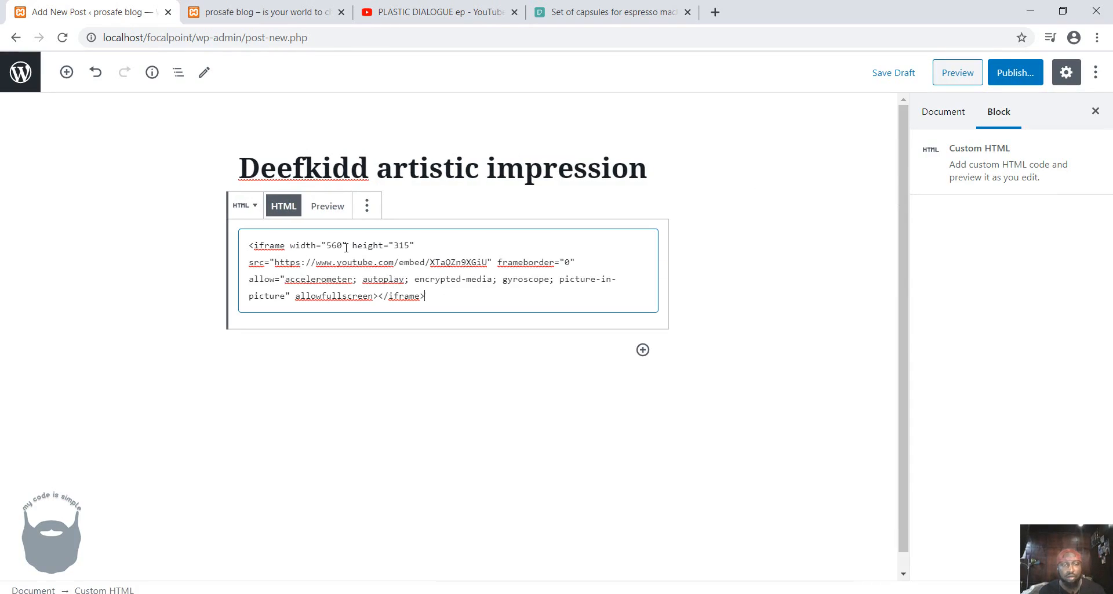
click(316, 205)
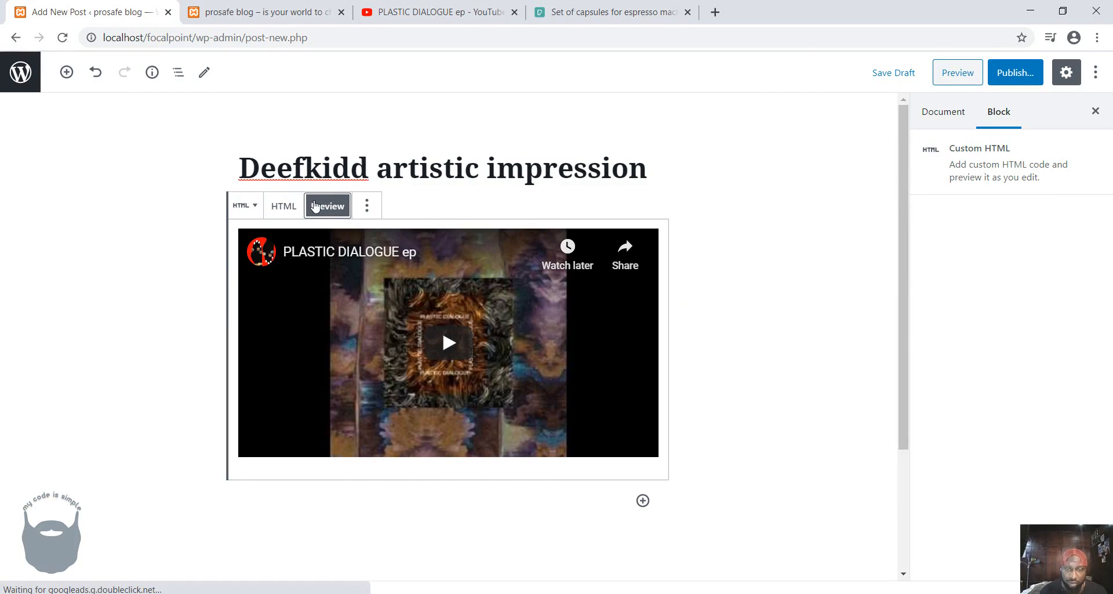
Search for "lorem ipsum" in a new browser tab and open lipsum.com.
click(715, 12)
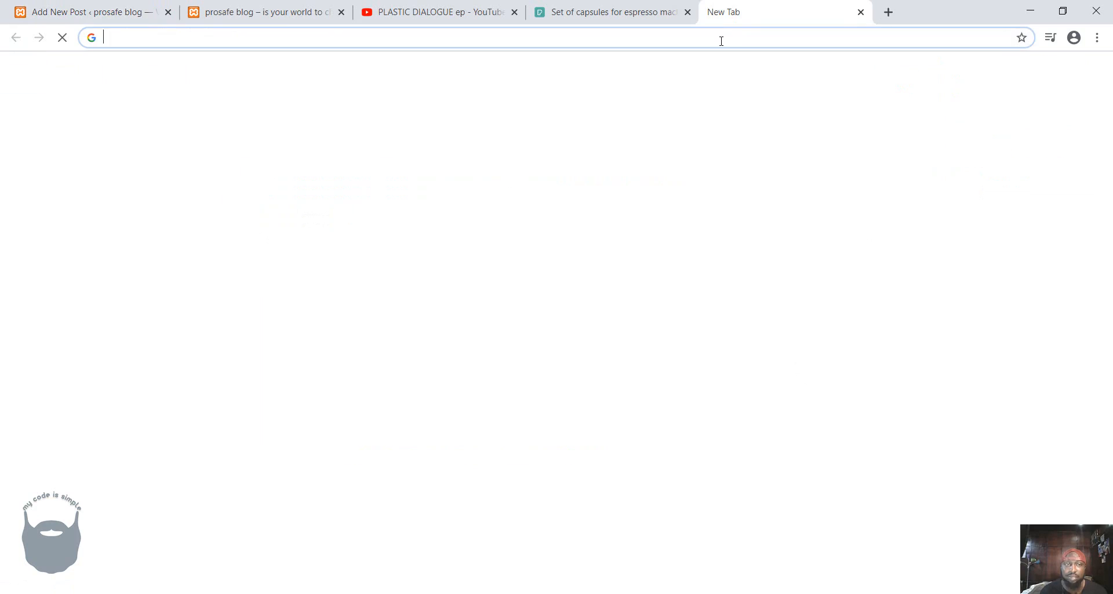
click(721, 40)
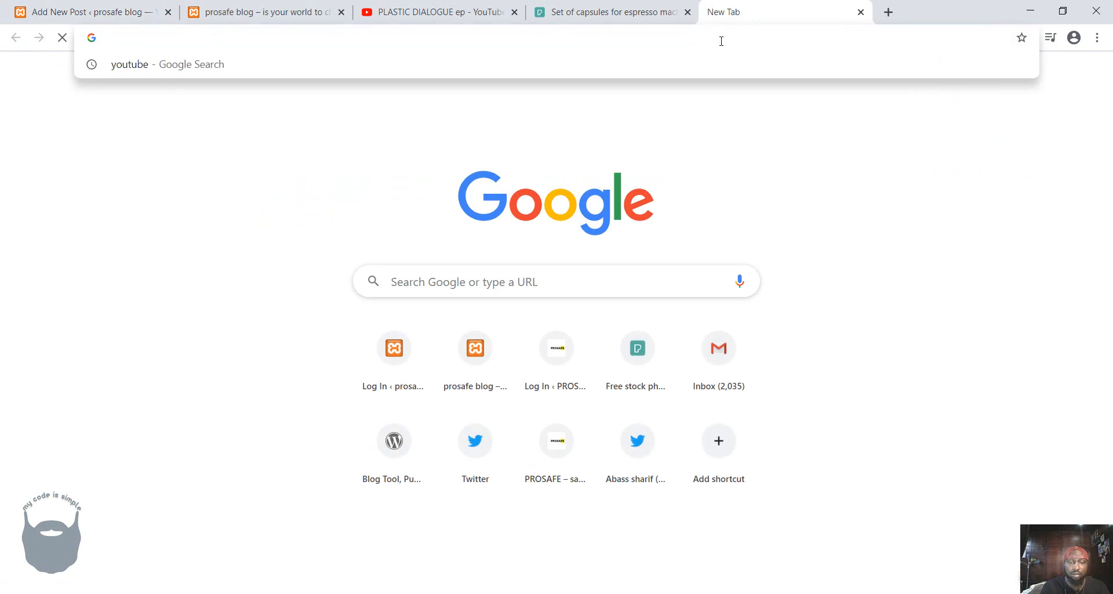
text(lorem)
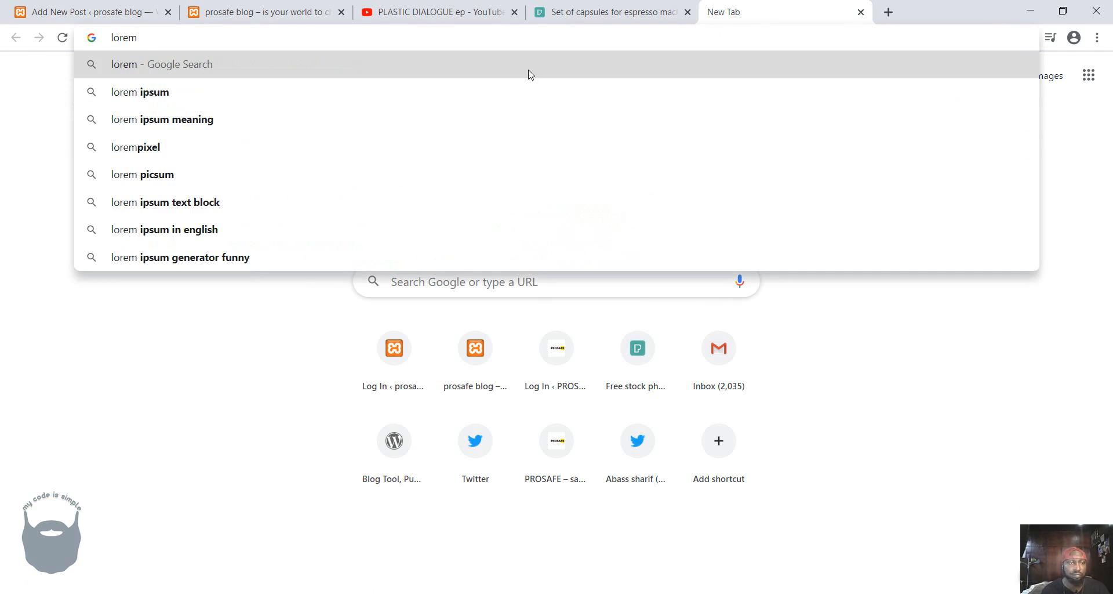
click(293, 95)
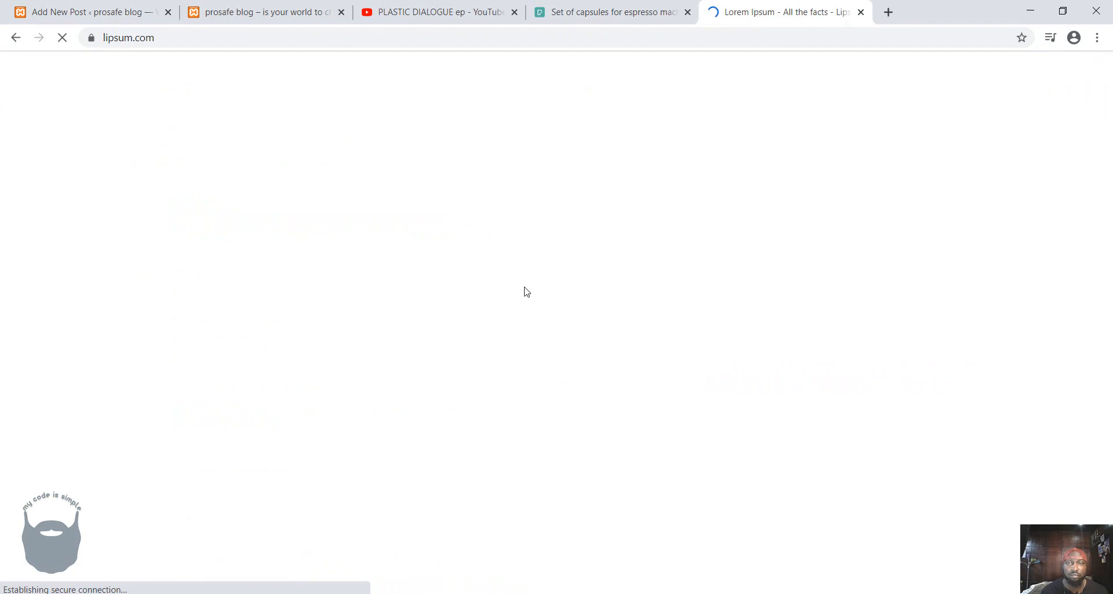
Switch back to the WordPress post and add a Pullquote block from the Formatting category below the video.
click(96, 12)
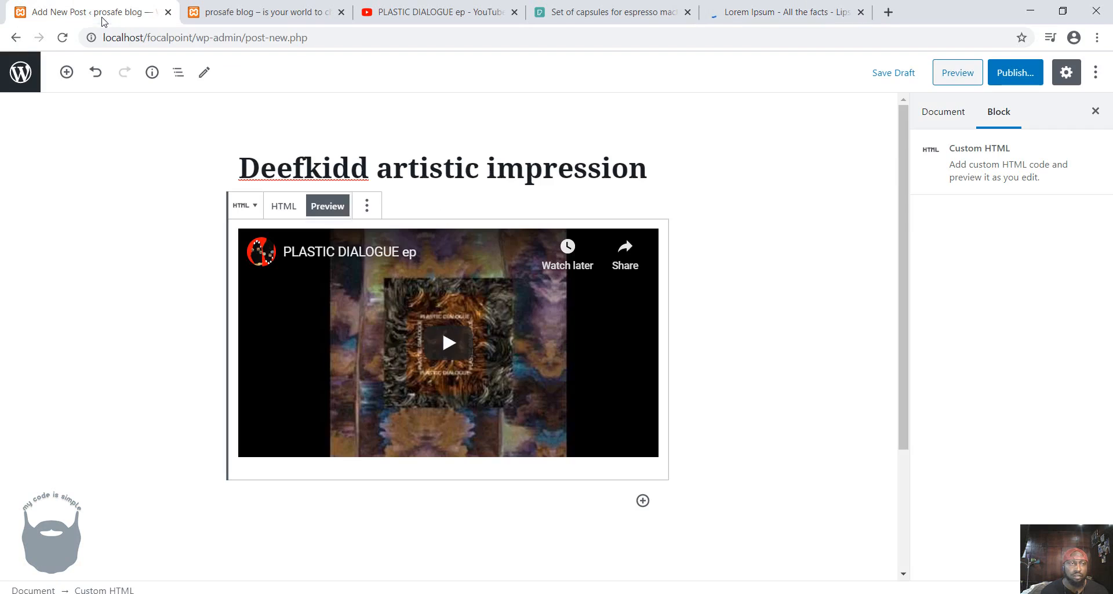
click(643, 500)
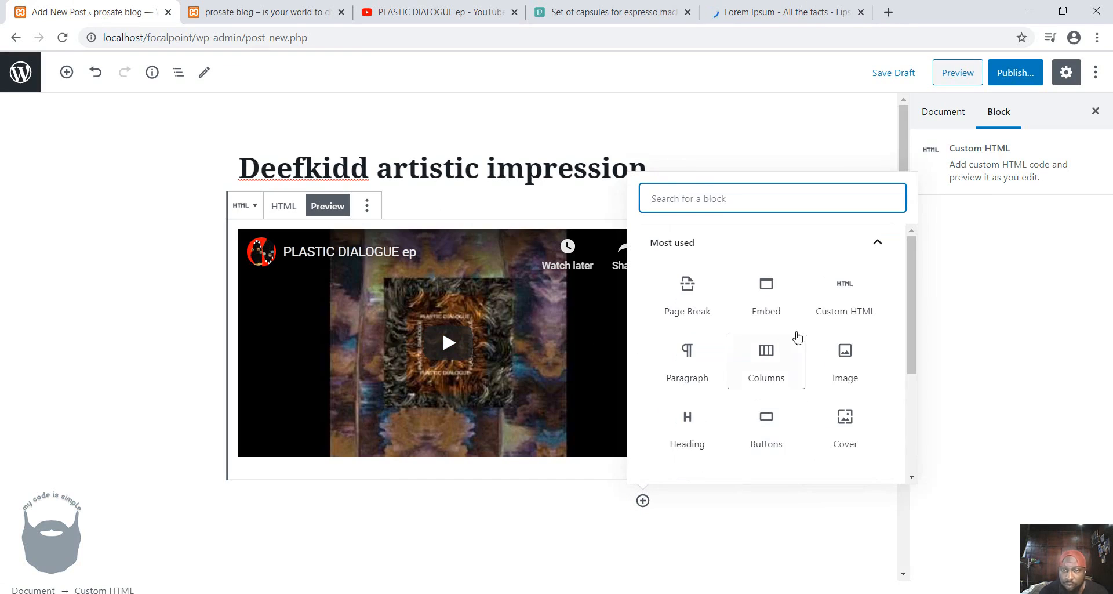
scroll(800, 325, down, 3)
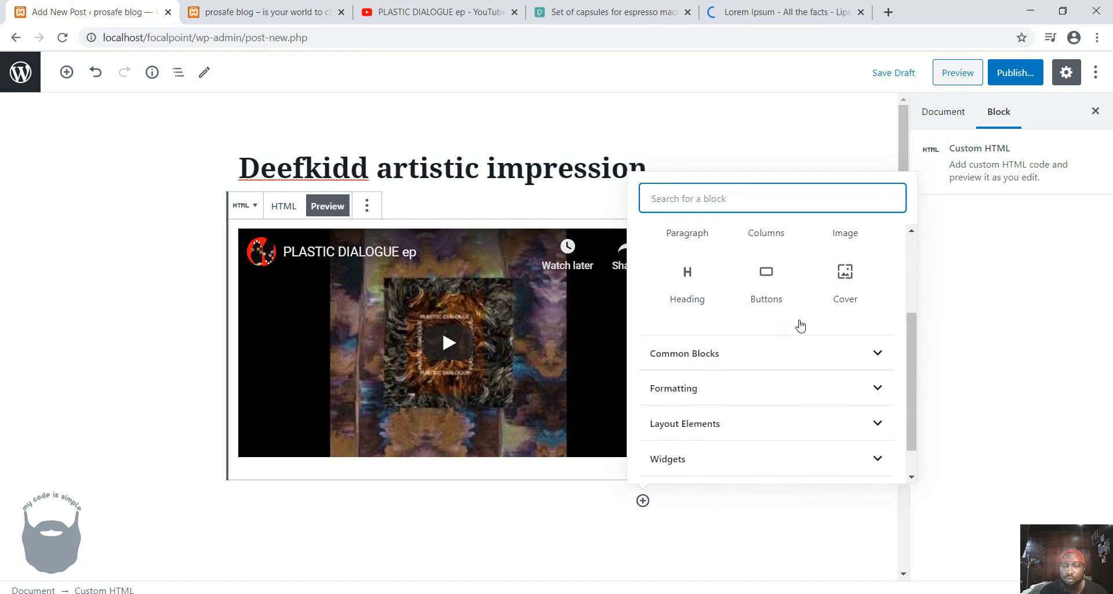
click(771, 357)
scroll(769, 360, down, 1)
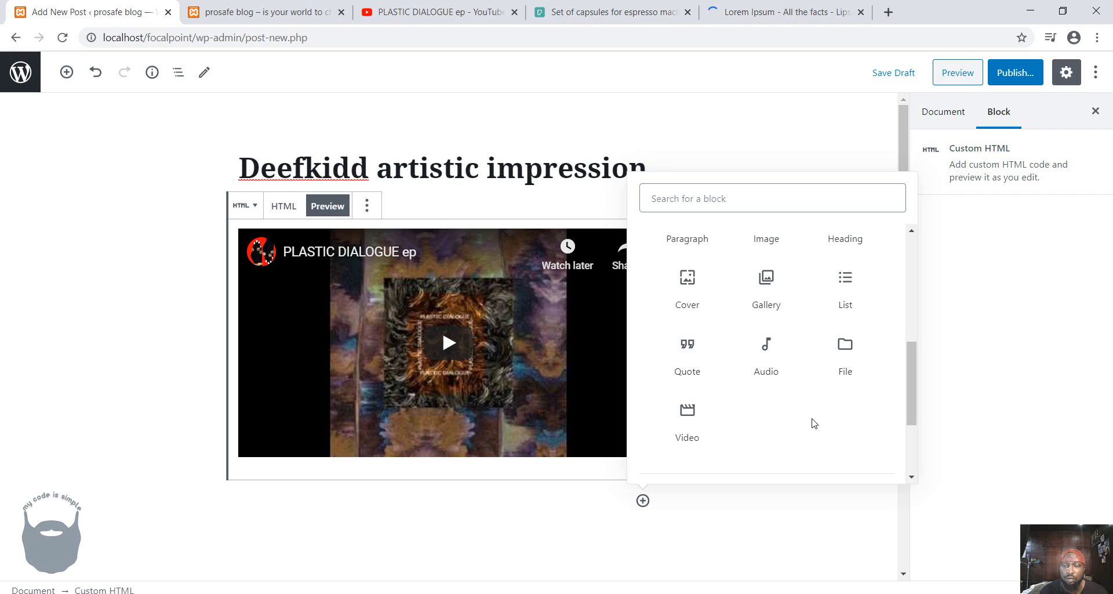
scroll(814, 423, down, 2)
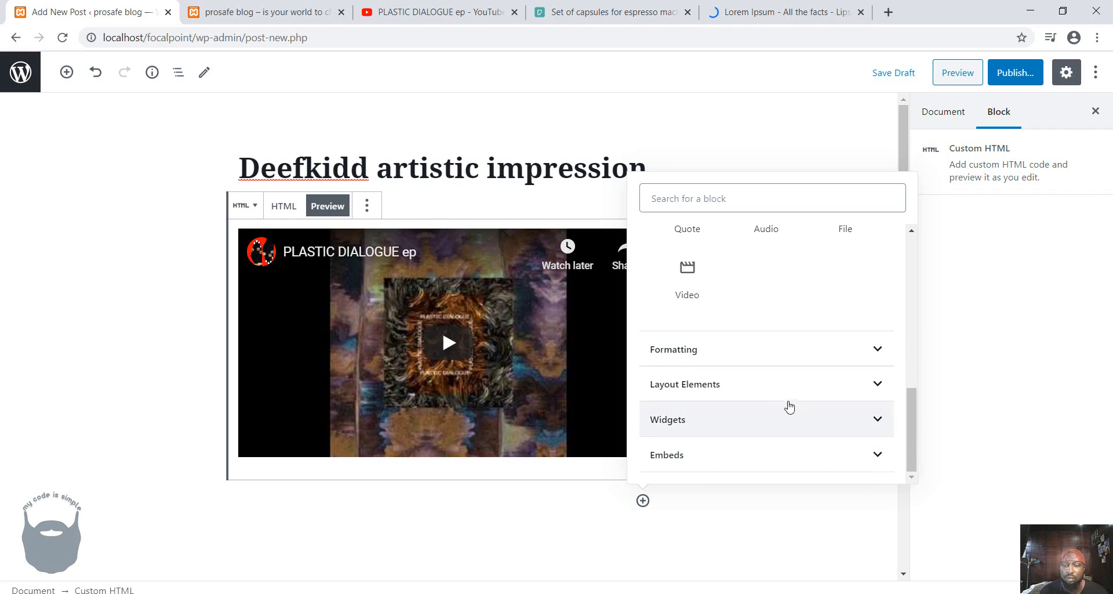
click(773, 349)
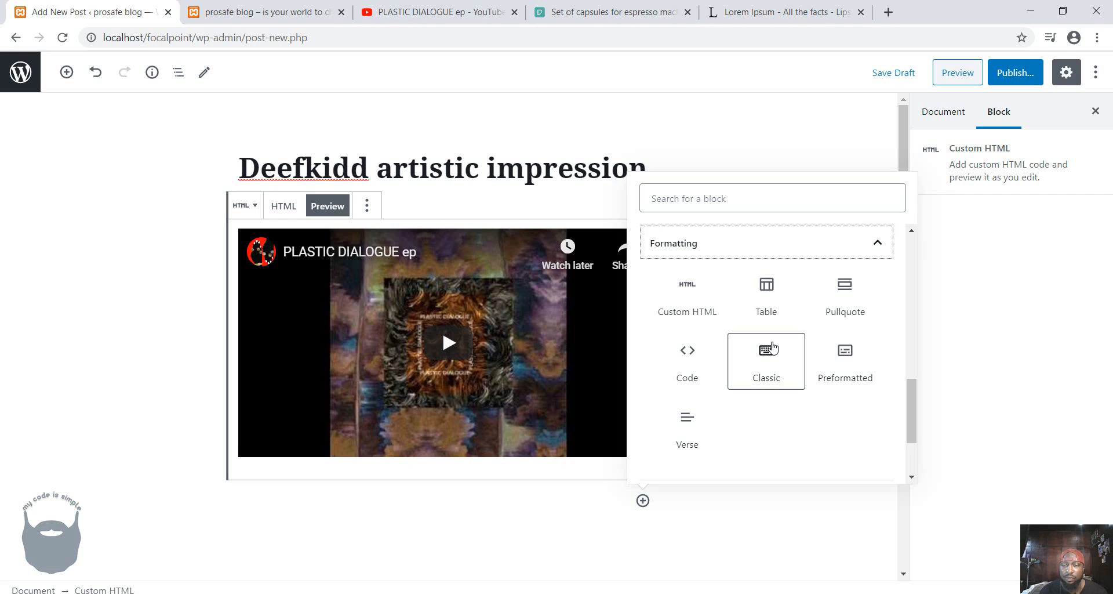
click(835, 310)
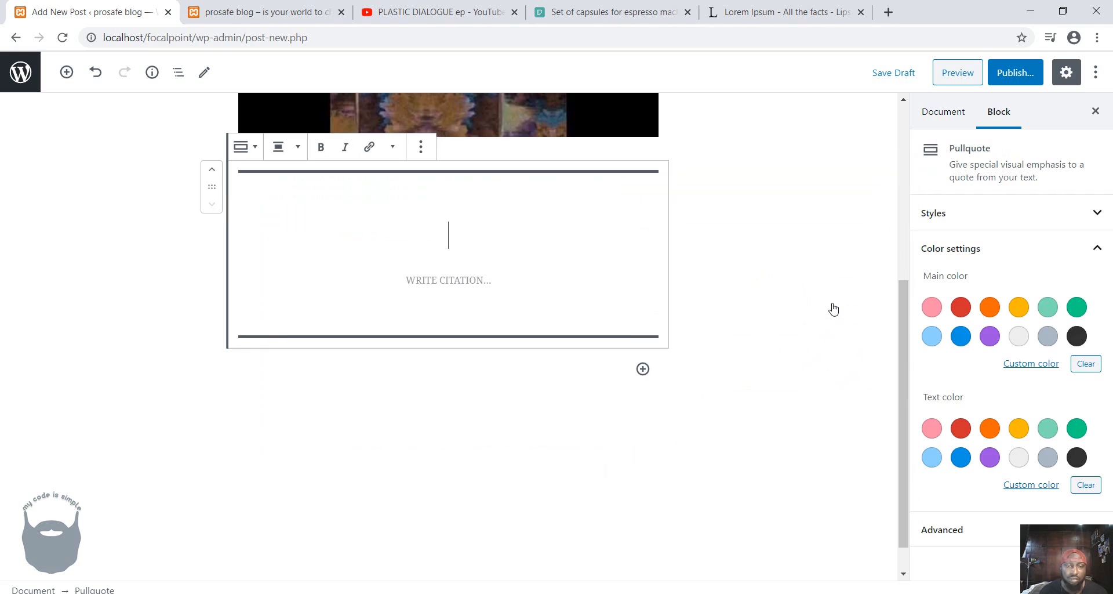
Consult the "Why do we use it?" heading on lipsum.com and return to the WordPress post.
click(760, 12)
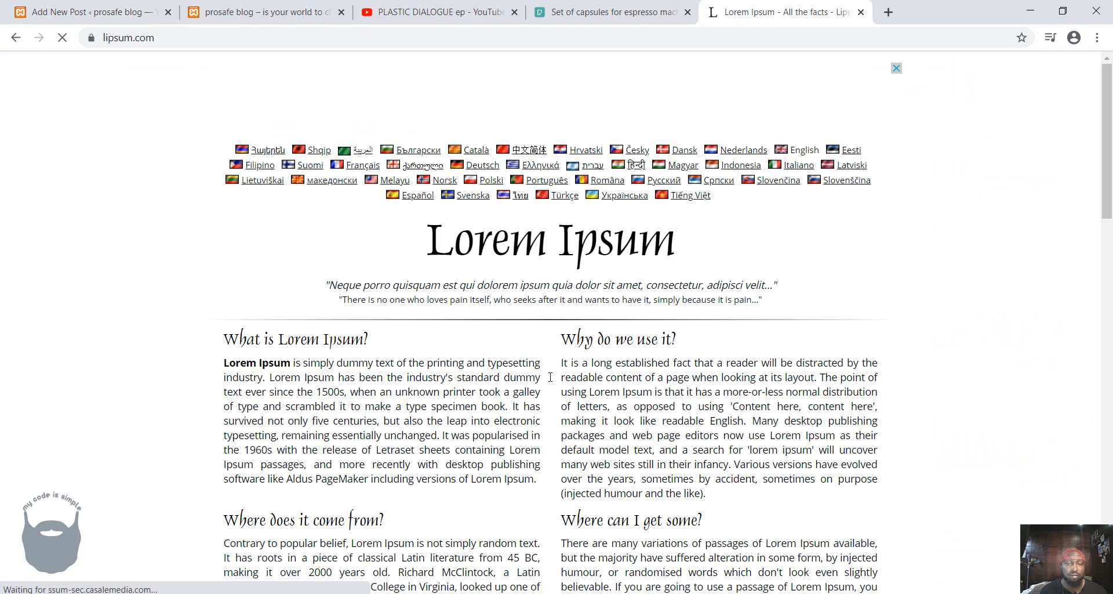
drag(560, 339, 692, 346)
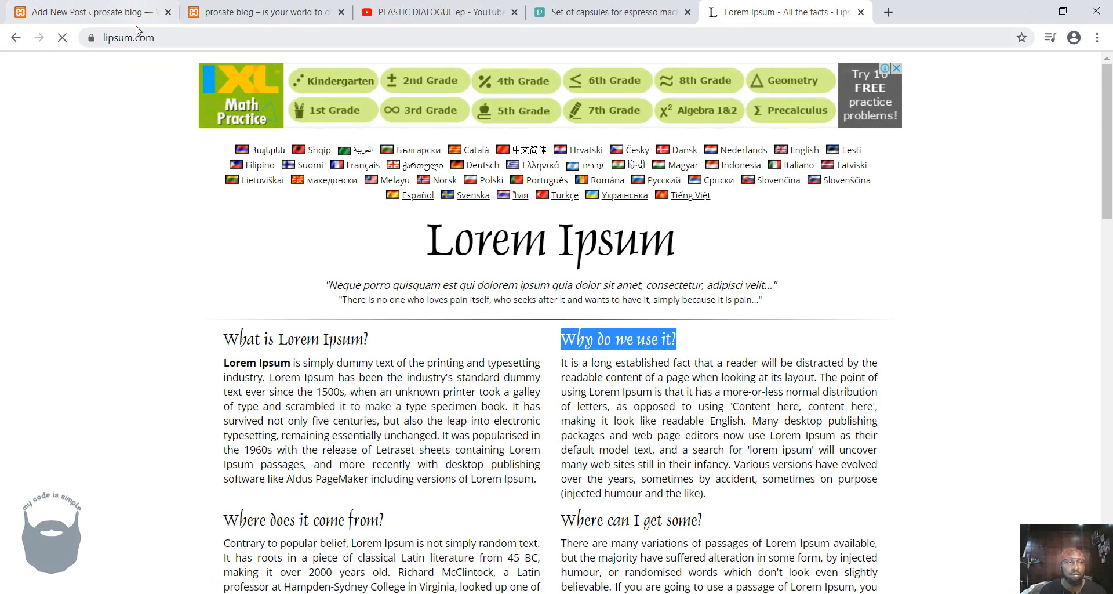
click(229, 18)
click(164, 21)
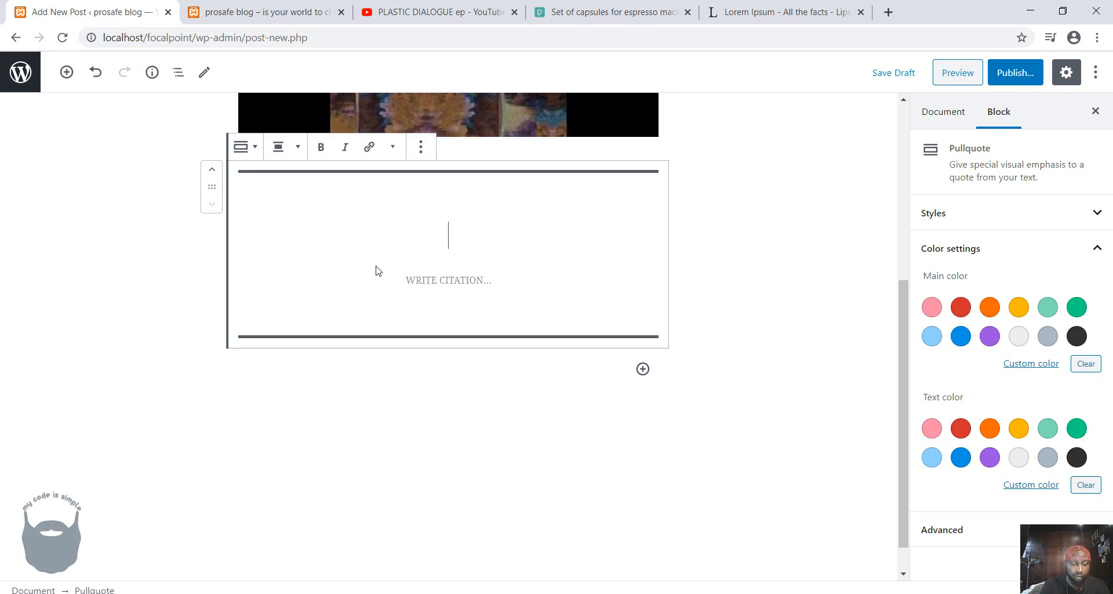
Enter "why DEffkidd" as the pullquote text and "BY DEFFKIDD" as its citation.
text(why DEE)
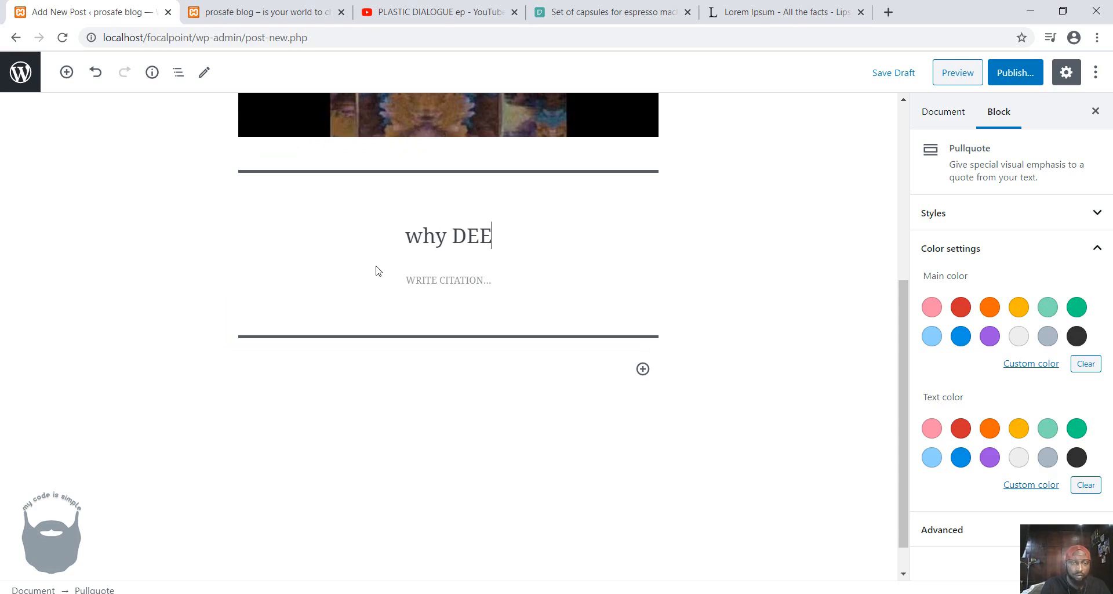
key(BackSpace)
text(ffk)
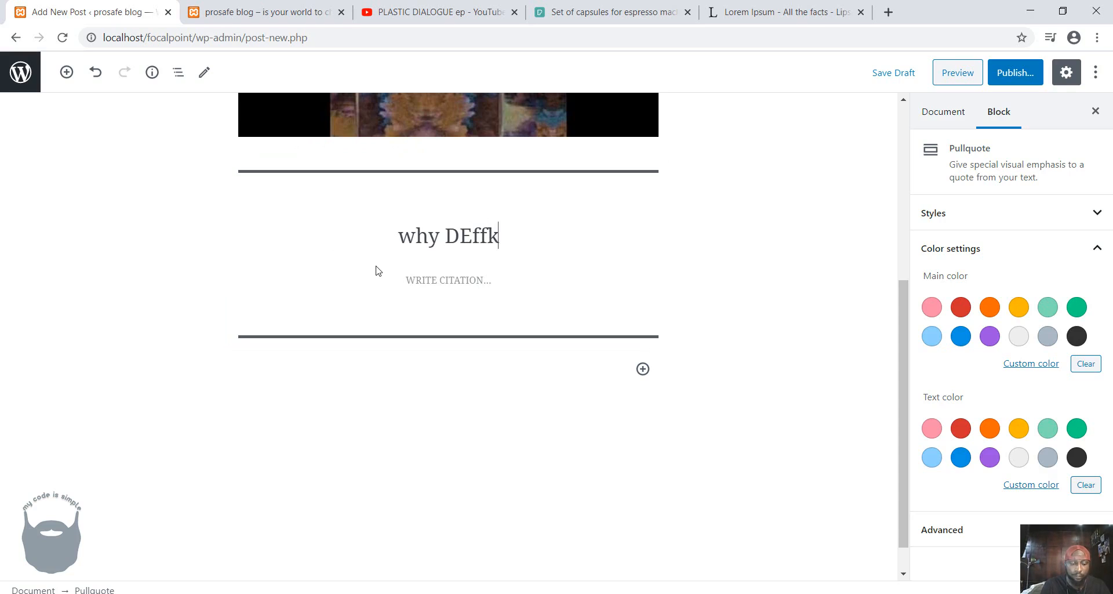
text(idd)
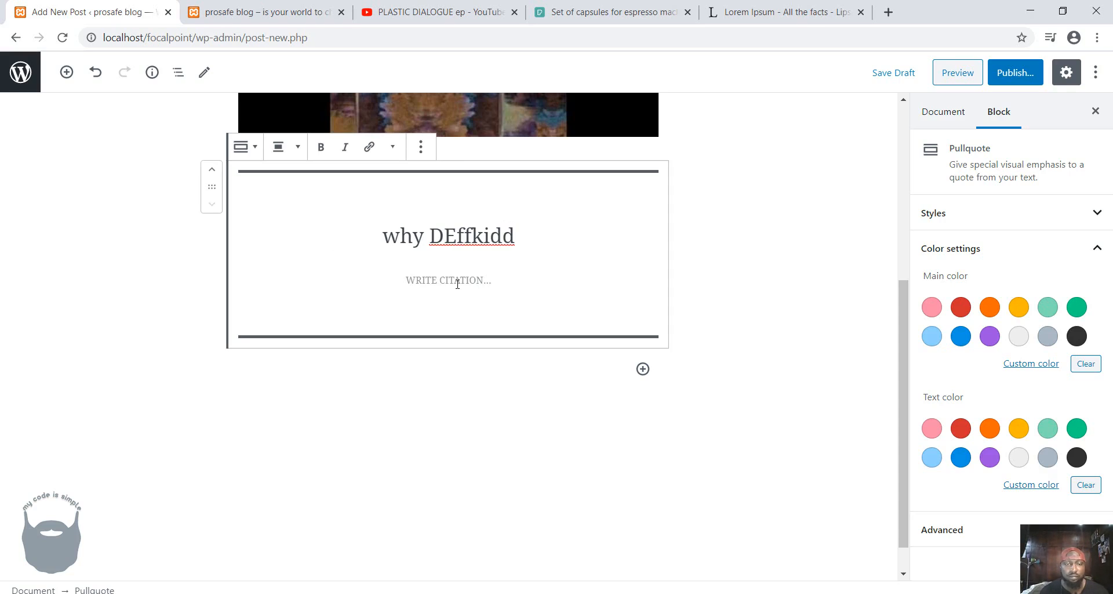
click(457, 284)
text(BY)
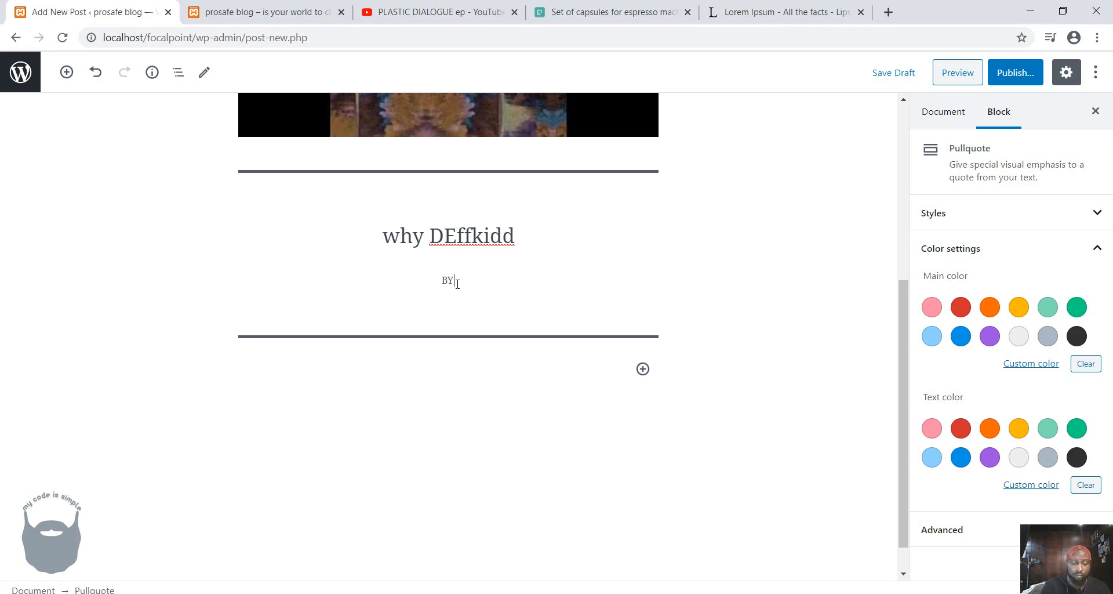
text( DEFFKIDD)
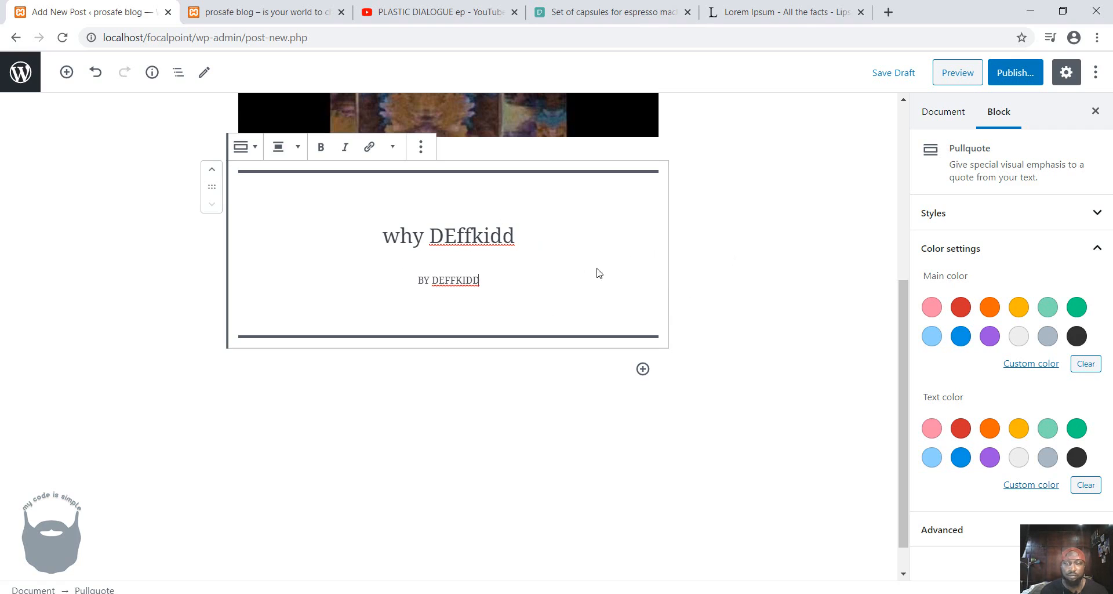
Set the pullquote's main color to light blue and its text color to dark gray, then deselect the block.
click(933, 337)
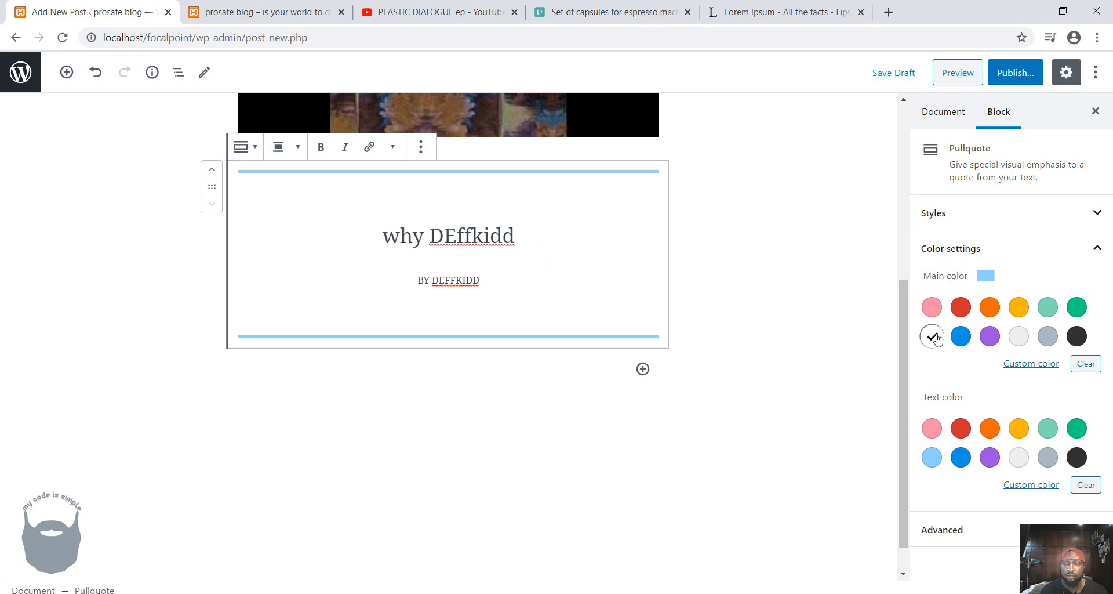
click(1078, 462)
click(1076, 432)
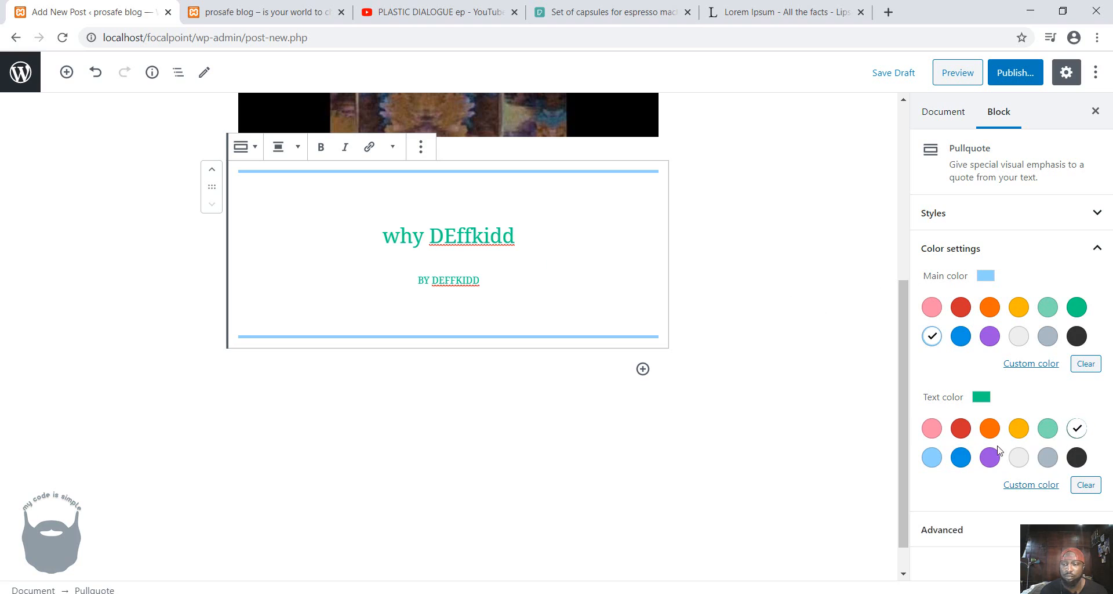
click(1076, 456)
click(722, 308)
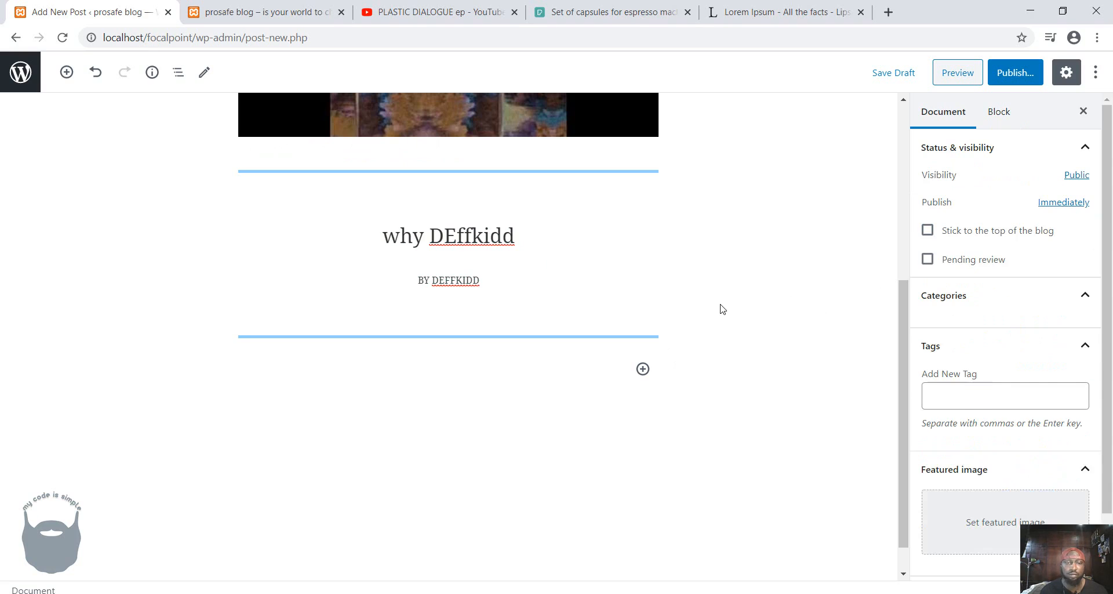
Add a Verse block from the Formatting category below the pullquote.
click(644, 372)
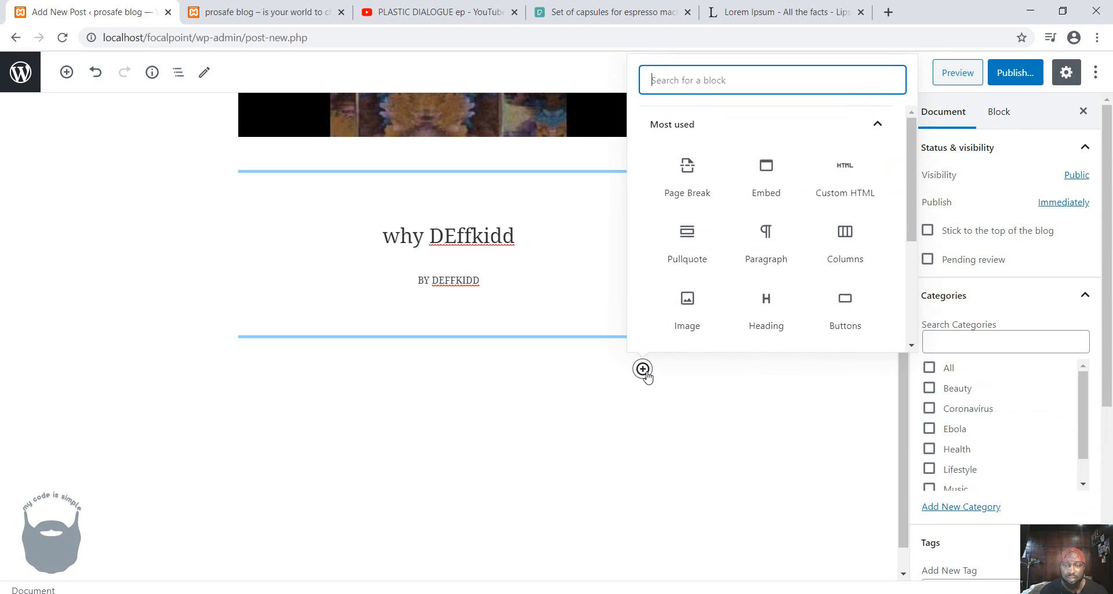
scroll(803, 260, down, 1)
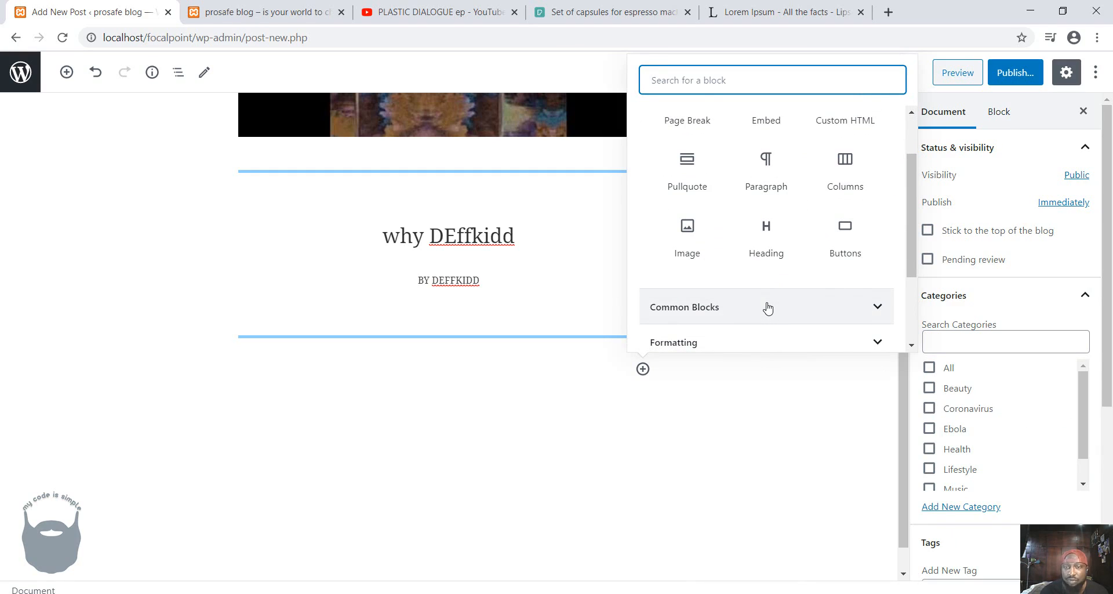
scroll(768, 308, down, 2)
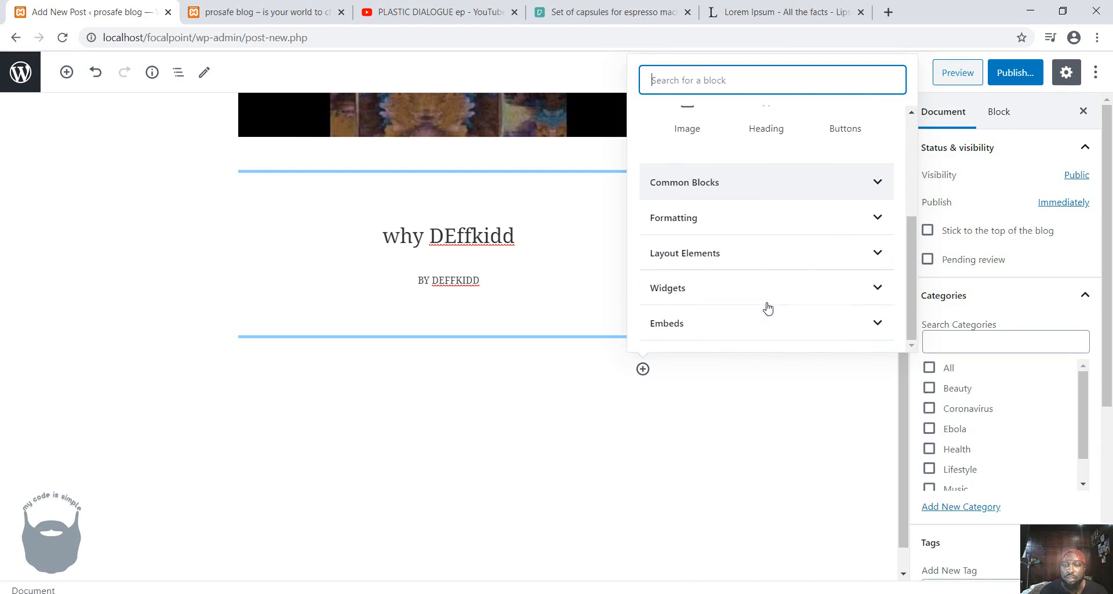
click(742, 218)
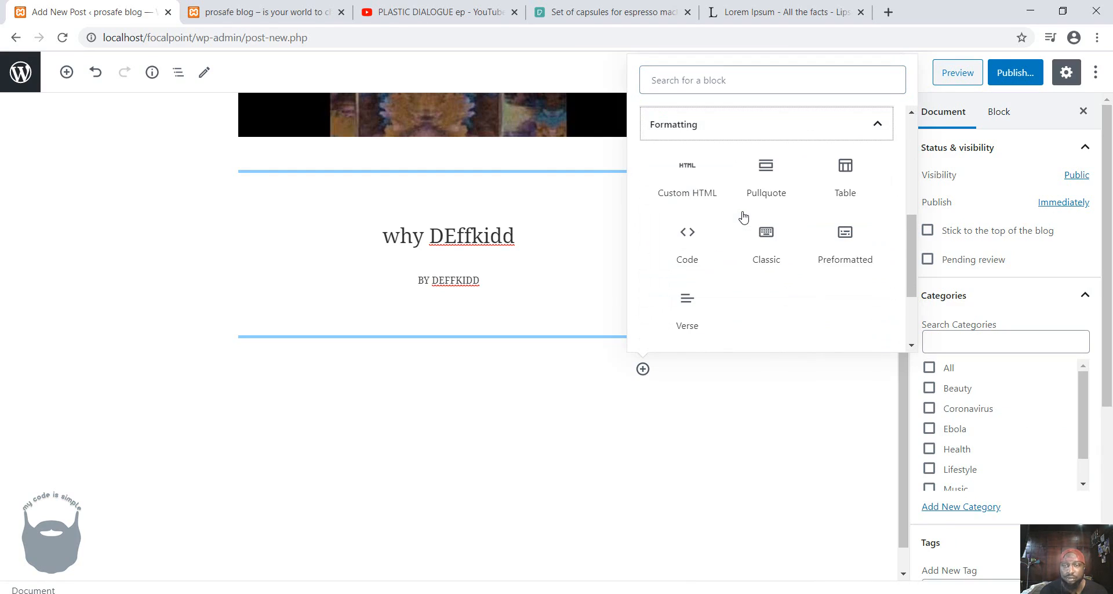
click(687, 314)
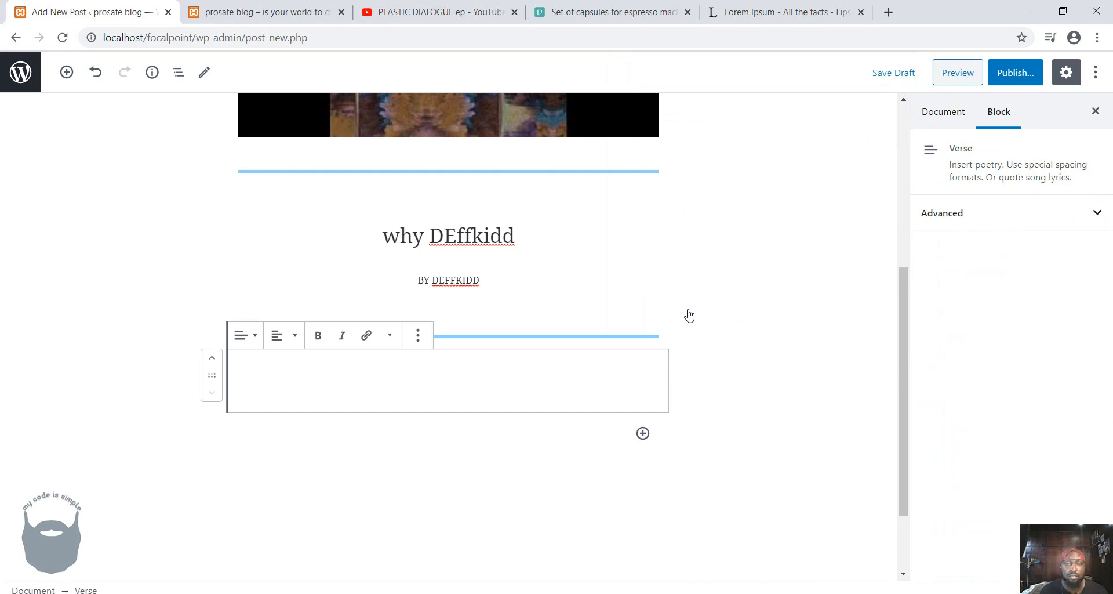
Generate five paragraphs of placeholder text on lipsum.com and copy the second one, starting with "Vestibulum ultricies quam condimentum".
click(756, 13)
scroll(748, 388, down, 6)
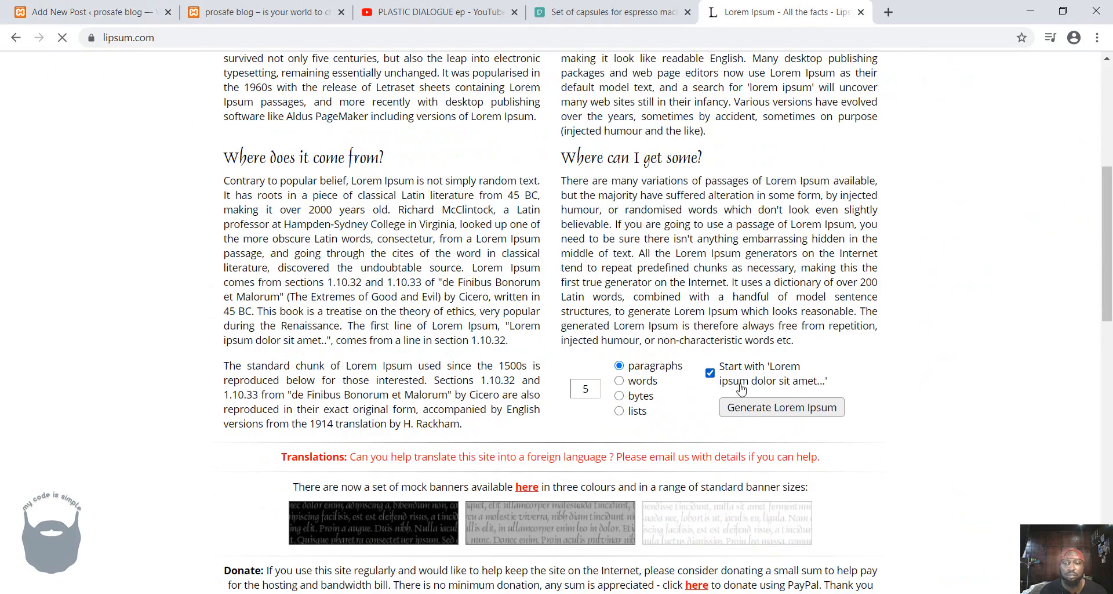
click(761, 407)
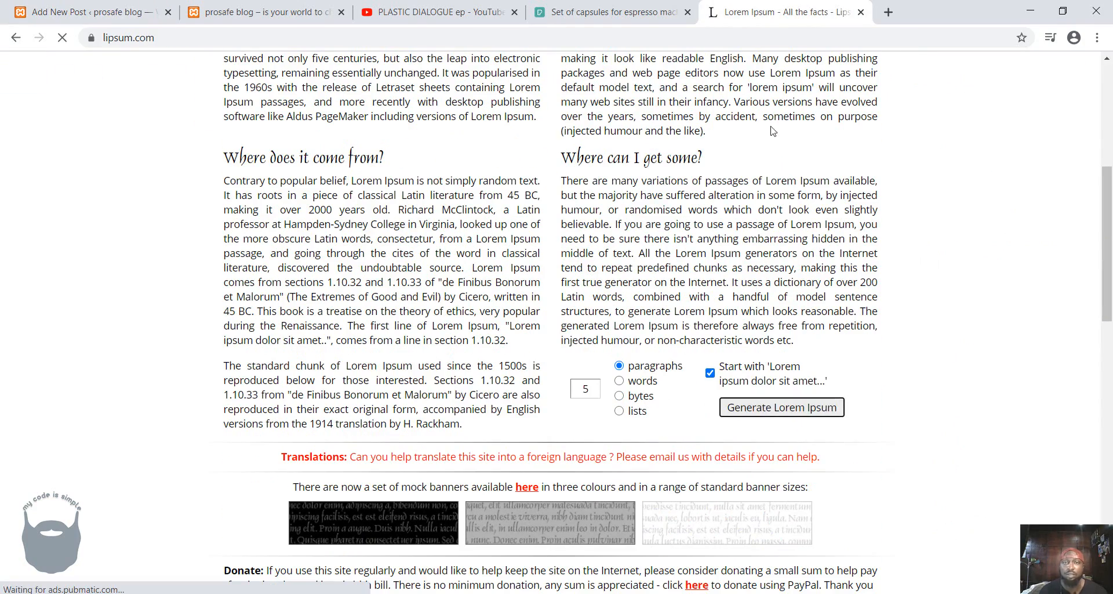
click(780, 408)
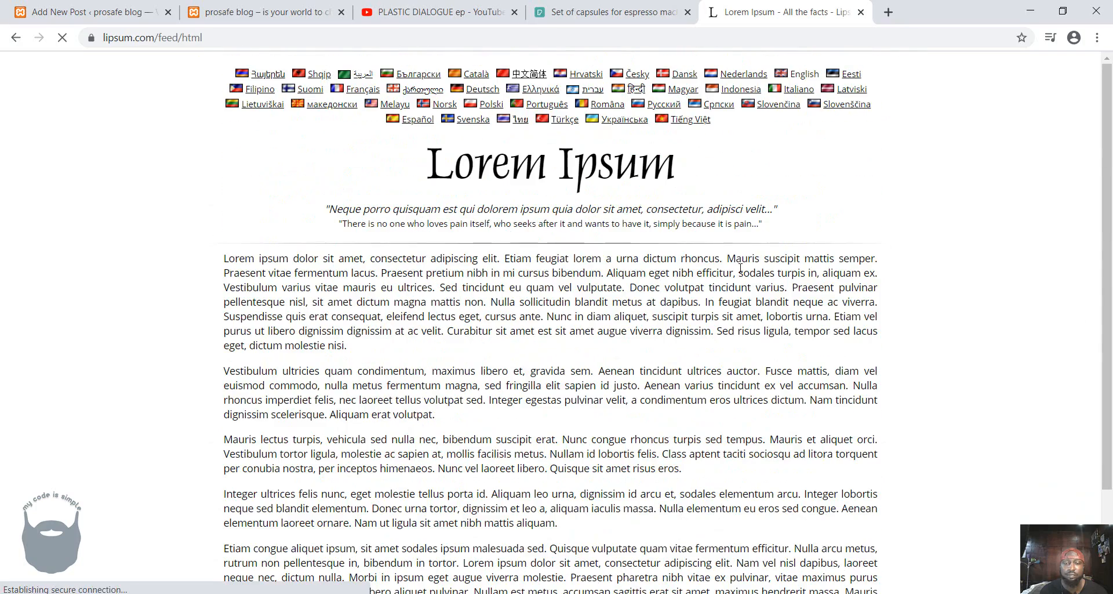
drag(225, 370, 497, 418)
key(ctrl+c)
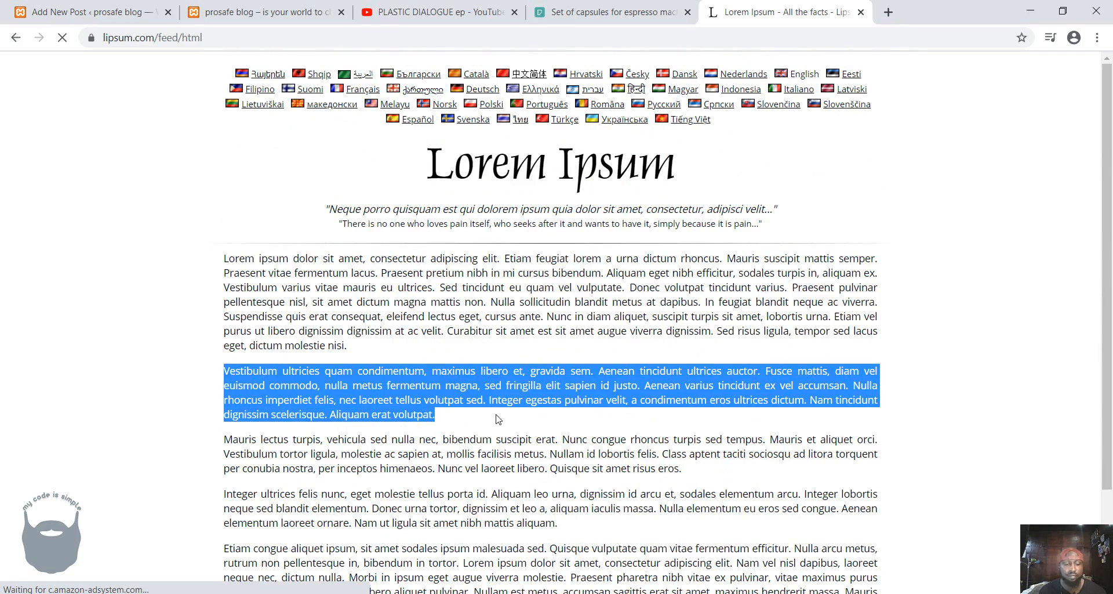
Paste the copied placeholder paragraph into the post's Verse block and deselect the block.
click(83, 16)
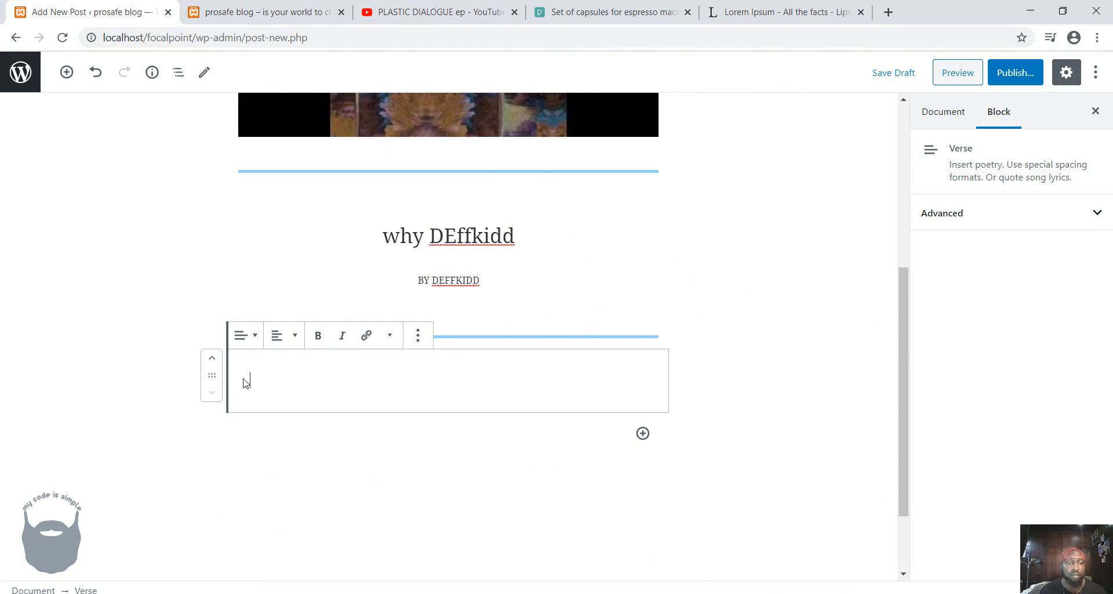
right_click(266, 373)
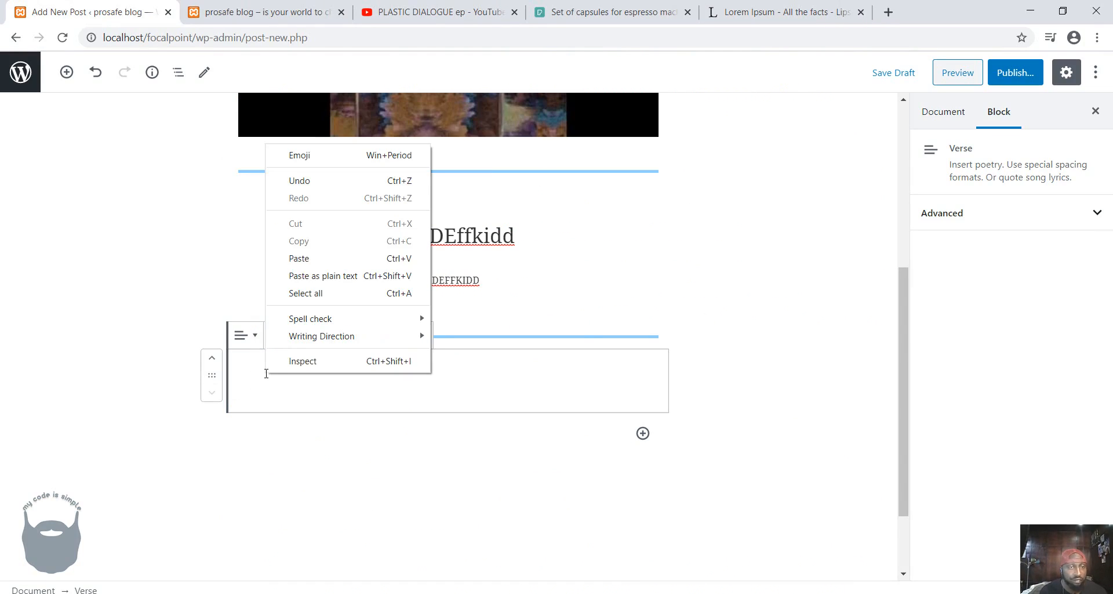
click(332, 259)
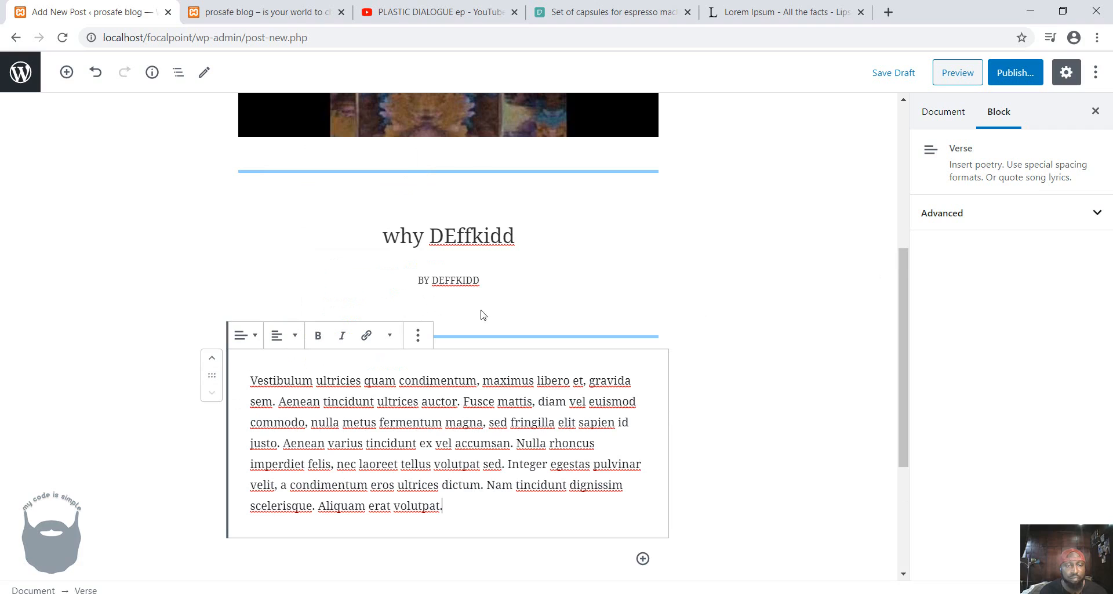
click(769, 417)
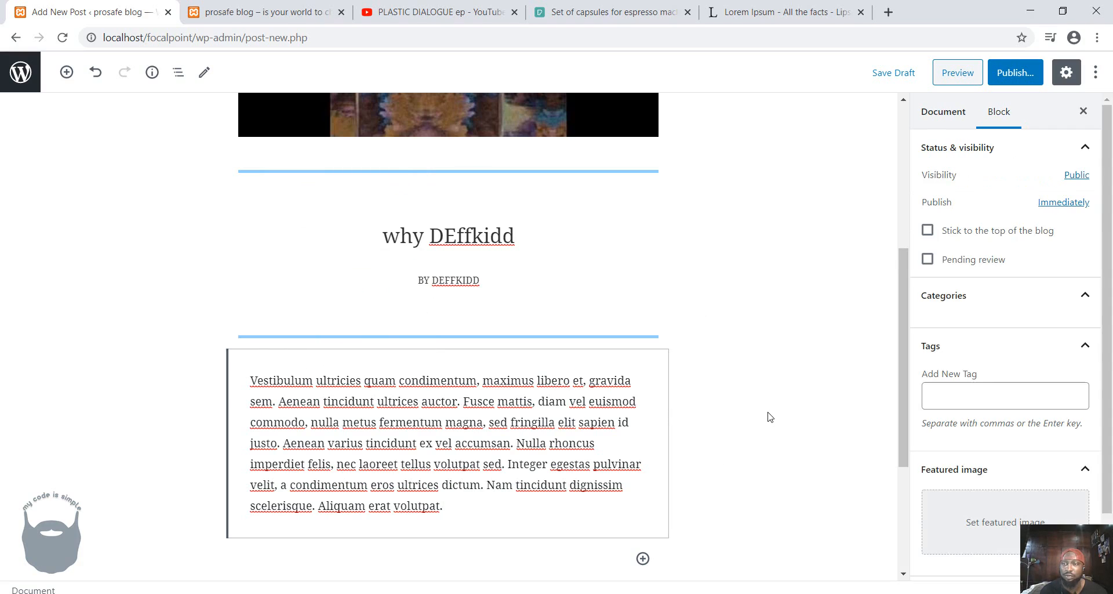
Assign the post to the All, Lifestyle and Music categories.
click(923, 307)
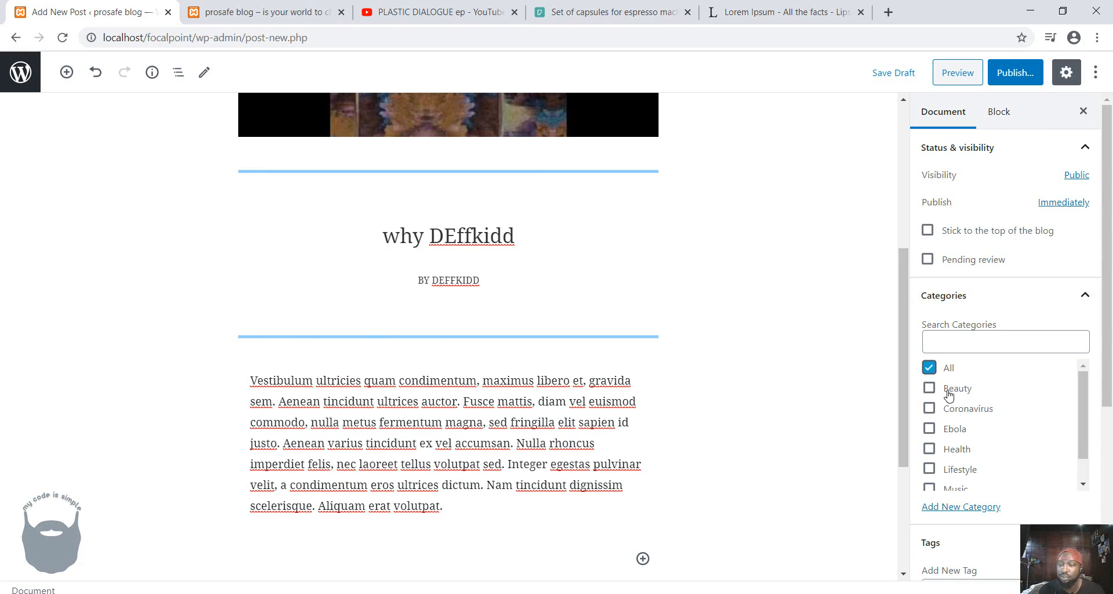
scroll(962, 437, down, 1)
click(929, 440)
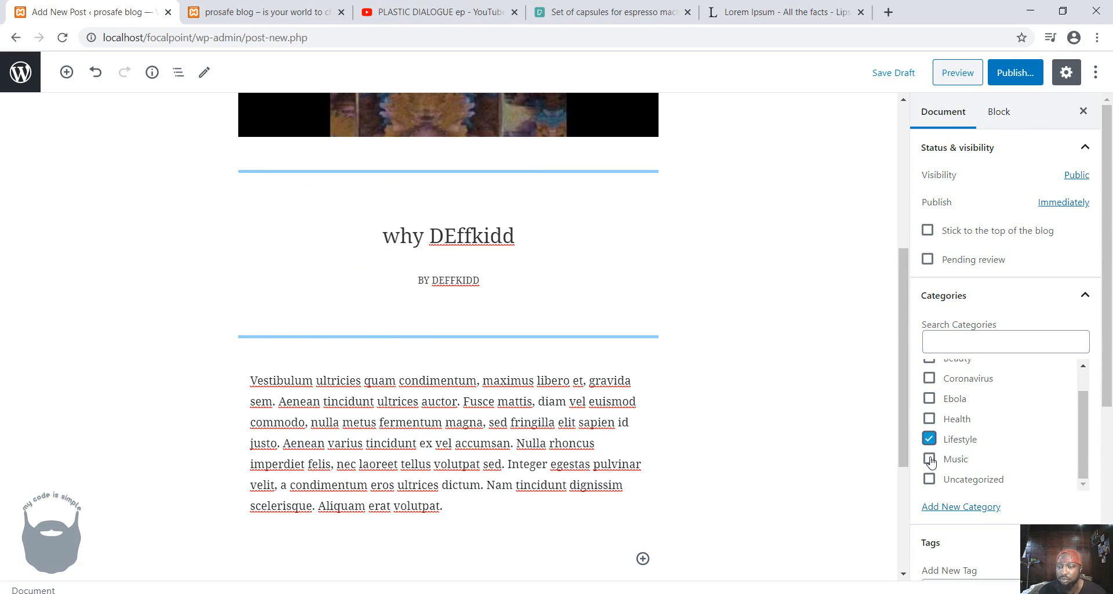
click(929, 459)
Add the tags music, arts and ghana to the post.
scroll(934, 455, down, 4)
click(958, 379)
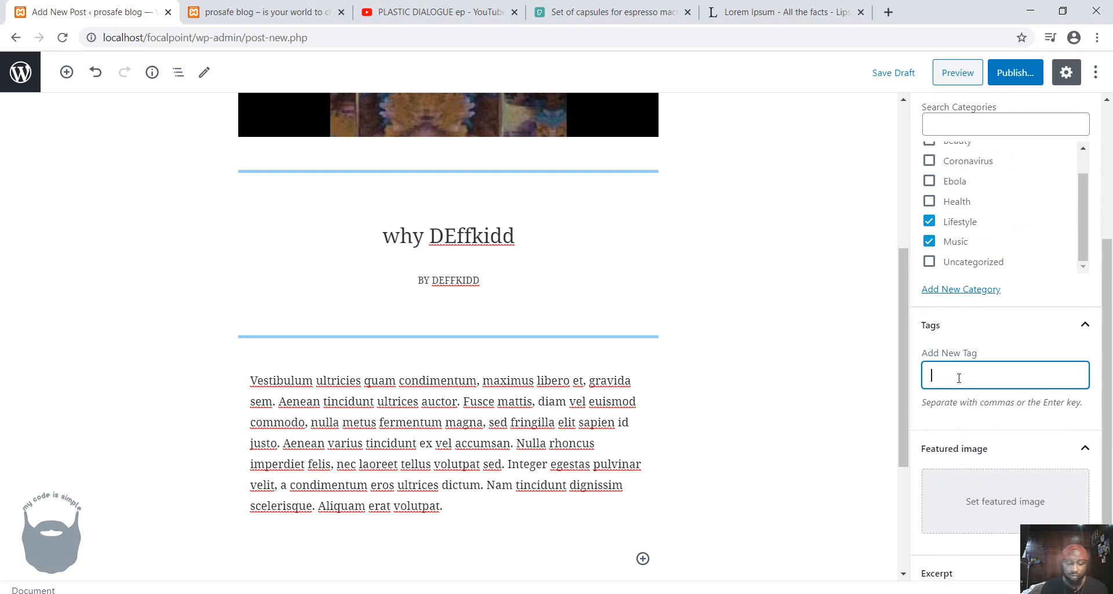
text(music)
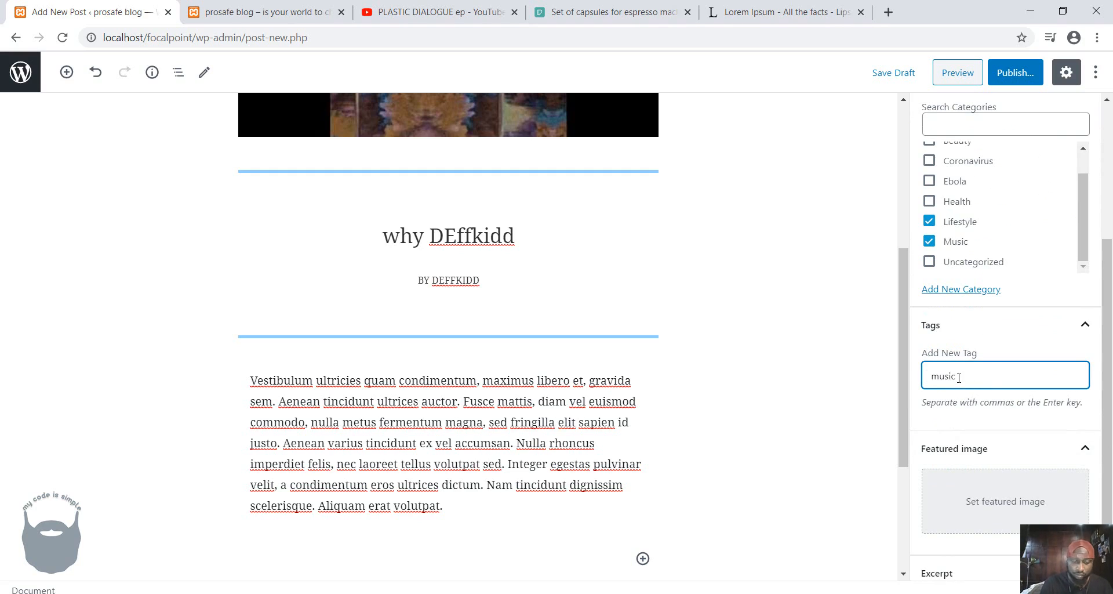
key(Return)
text(arts)
key(Return)
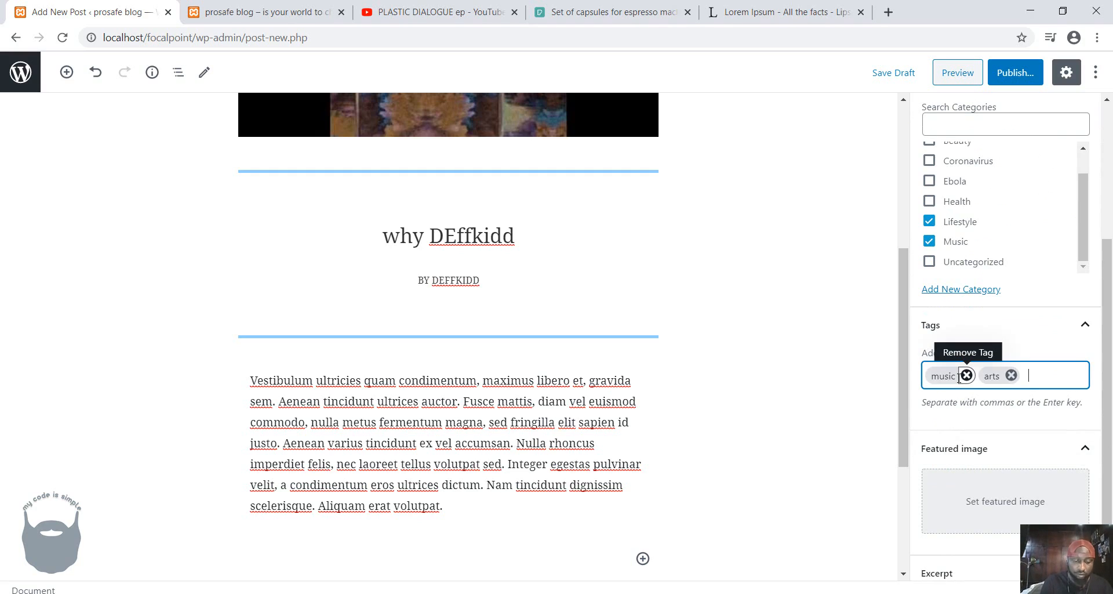
text(ghana)
key(Return)
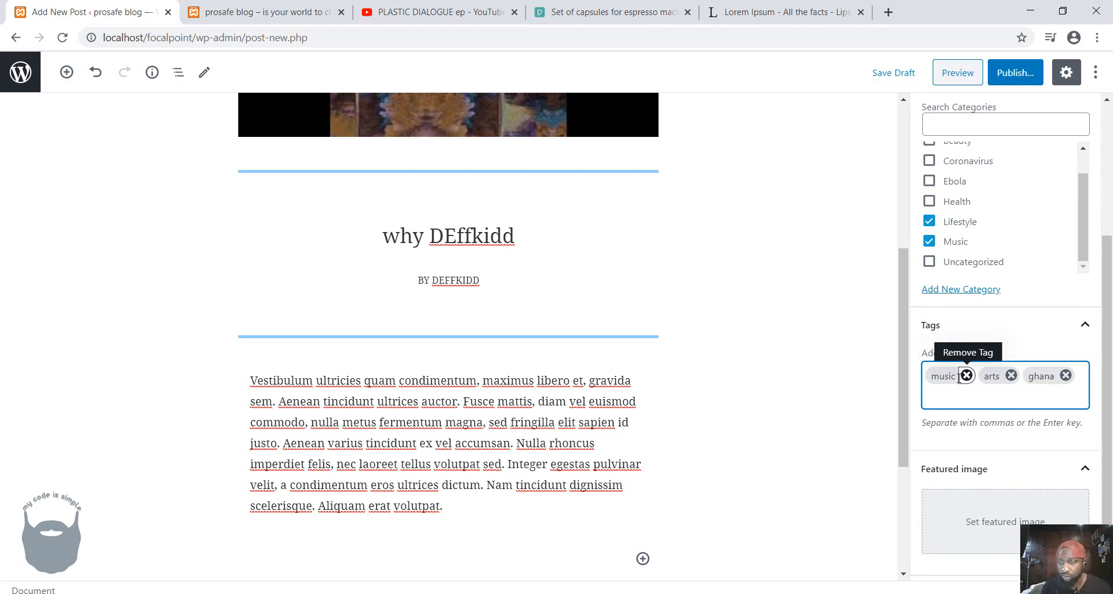
Start choosing a featured image, then download the Pexels espresso capsules photo at custom size 640 x 427 and show it in its folder.
click(1004, 521)
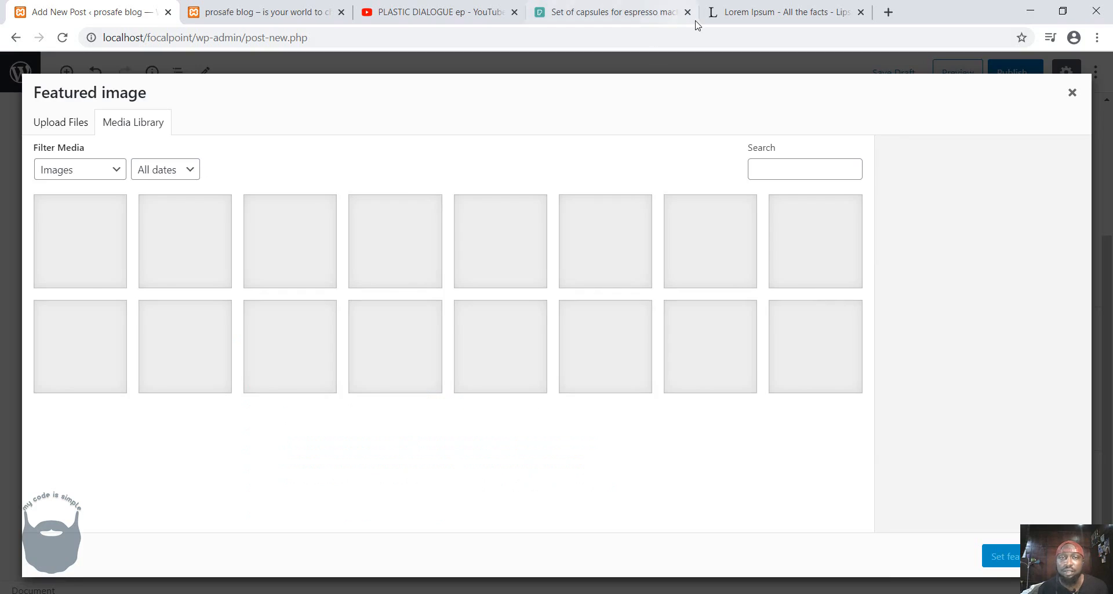
click(579, 16)
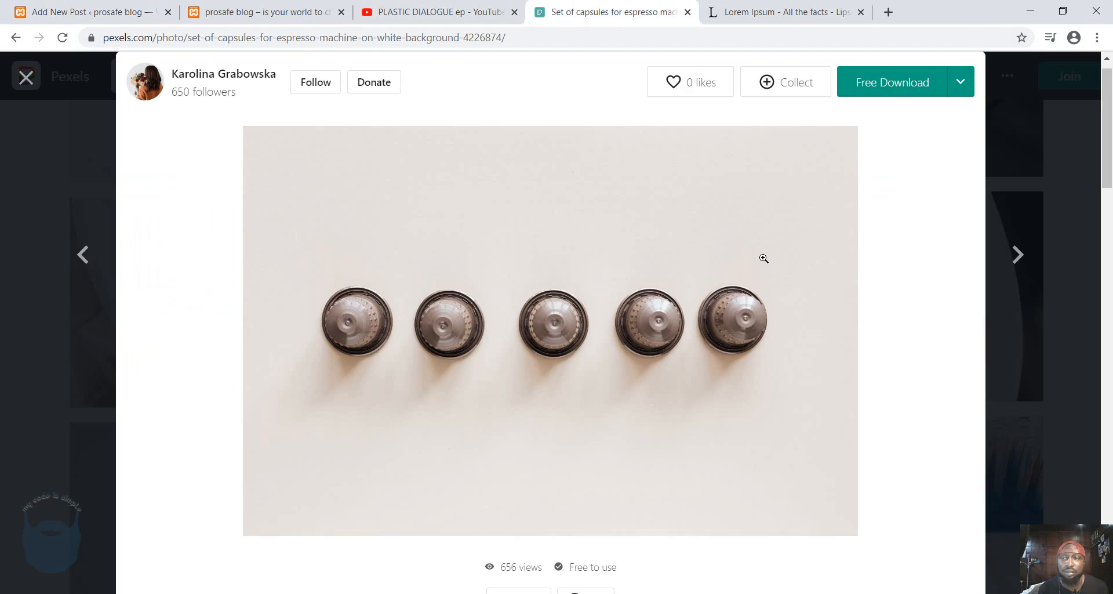
click(962, 85)
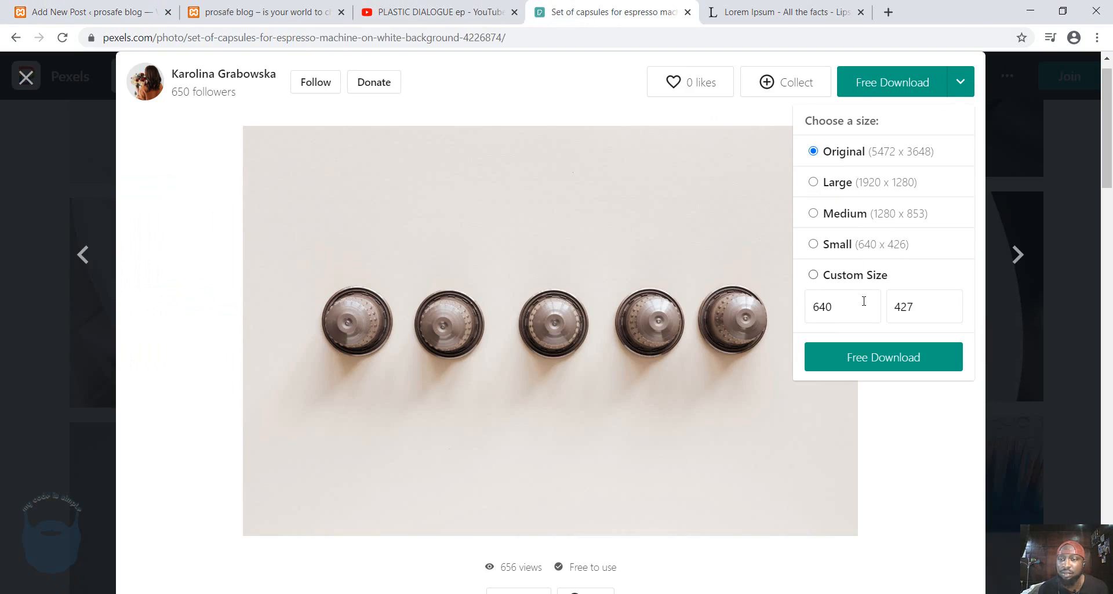
click(814, 276)
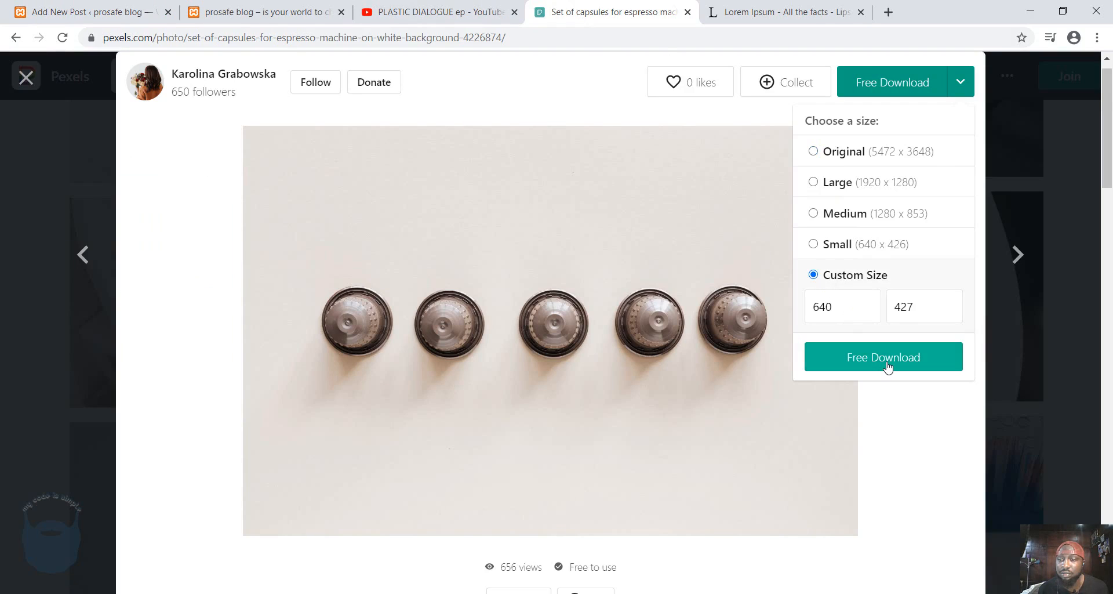
click(884, 366)
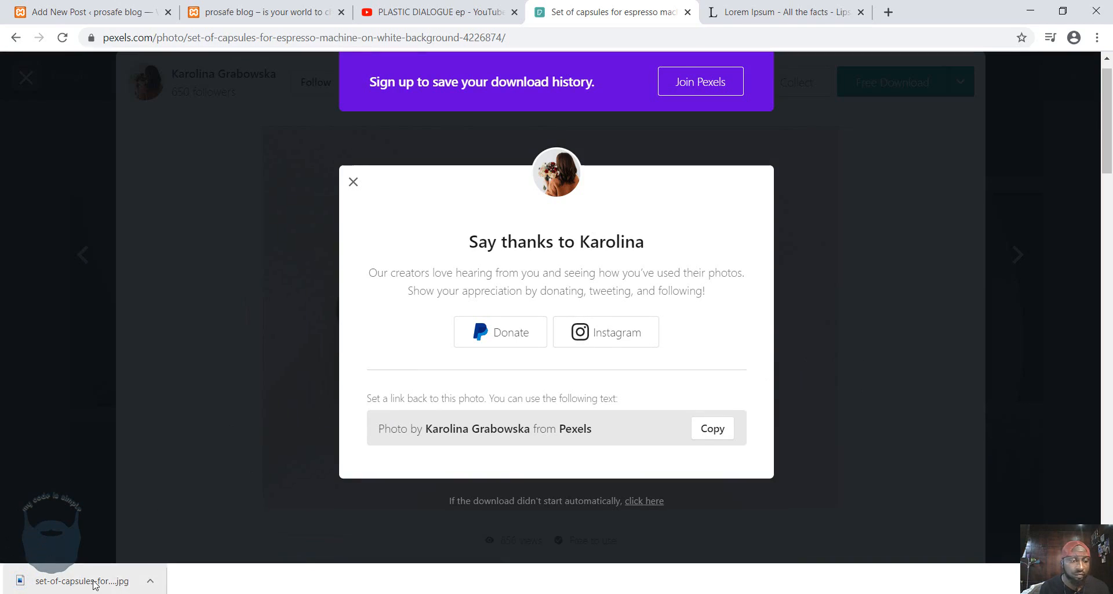
click(150, 580)
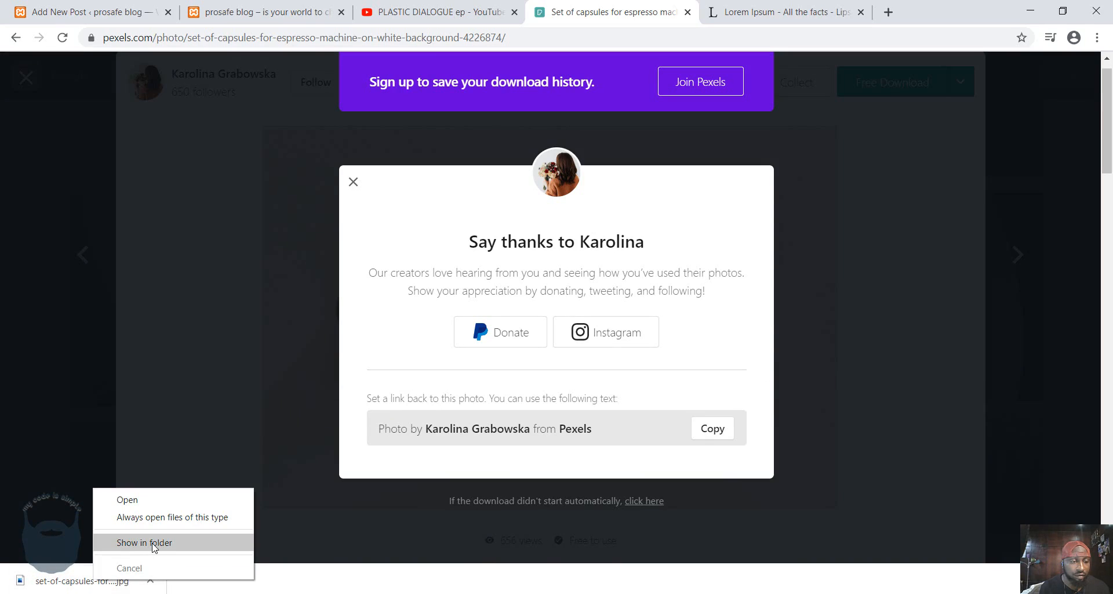
click(154, 542)
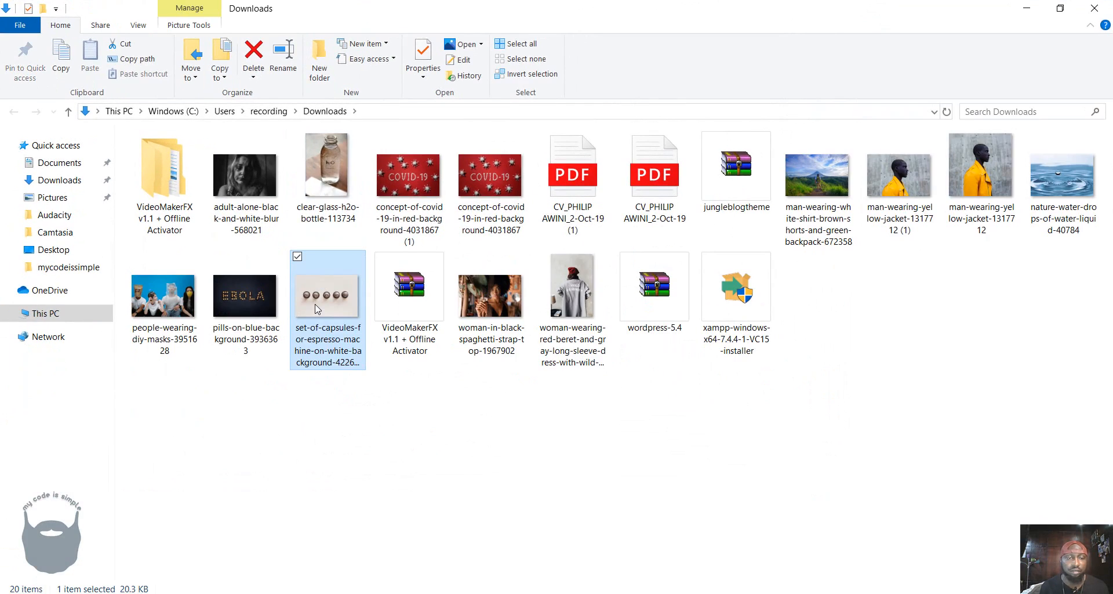
Upload the downloaded espresso capsules photo from the Downloads folder to the WordPress media library.
right_click(331, 318)
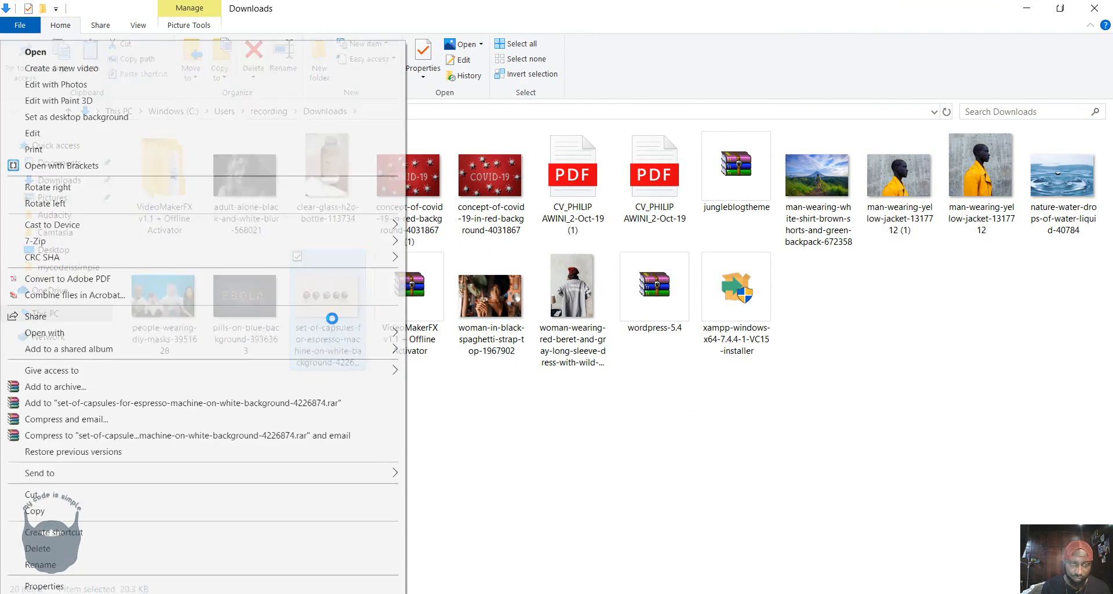
click(647, 450)
drag(361, 322, 603, 111)
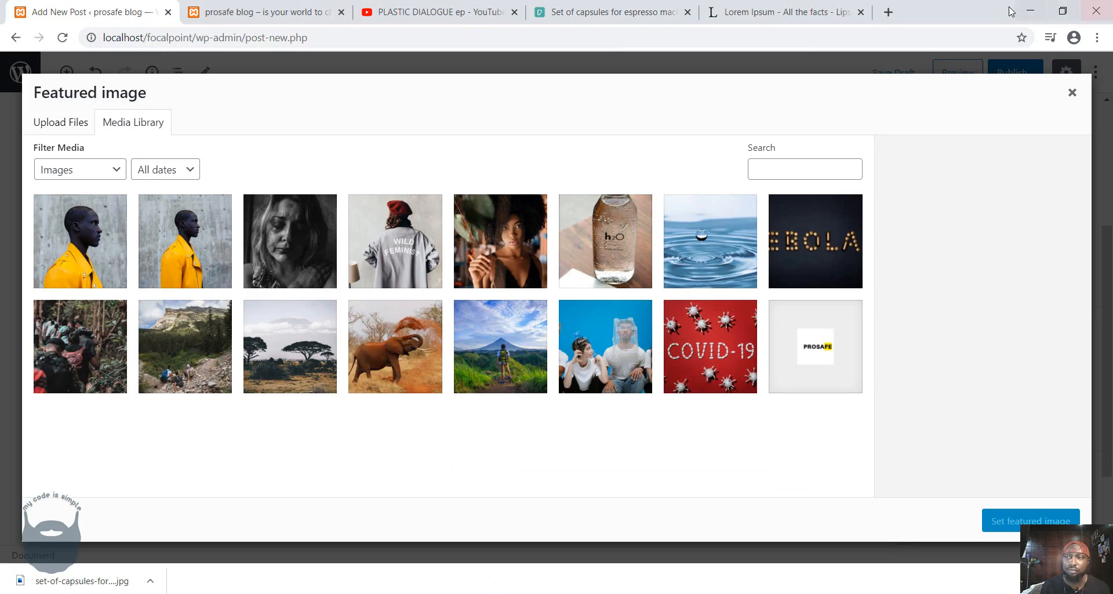
click(1027, 12)
drag(322, 305, 547, 526)
right_click(545, 523)
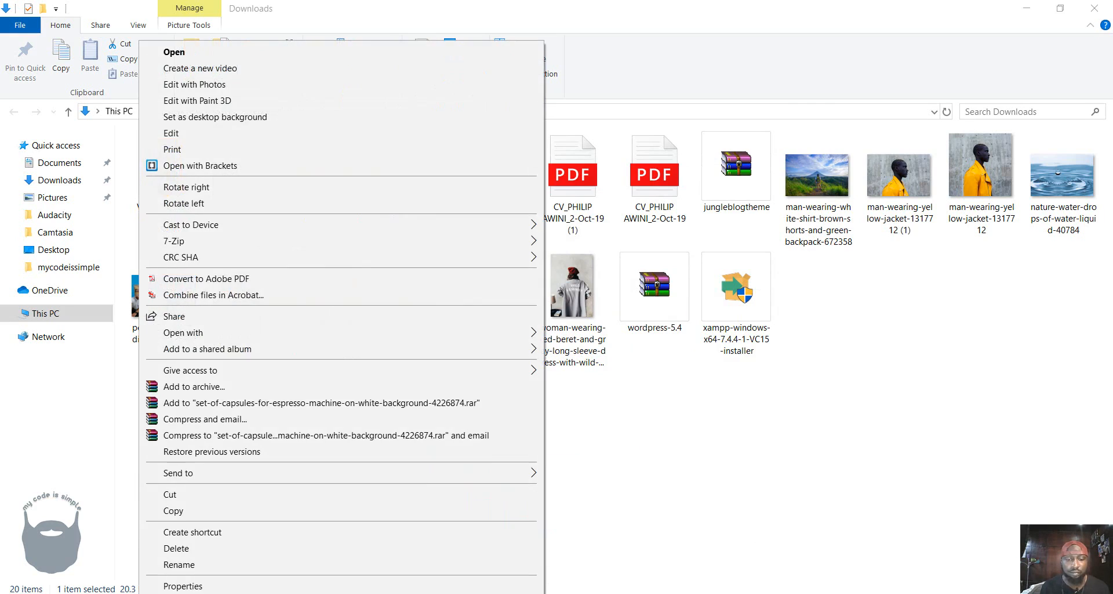
click(579, 564)
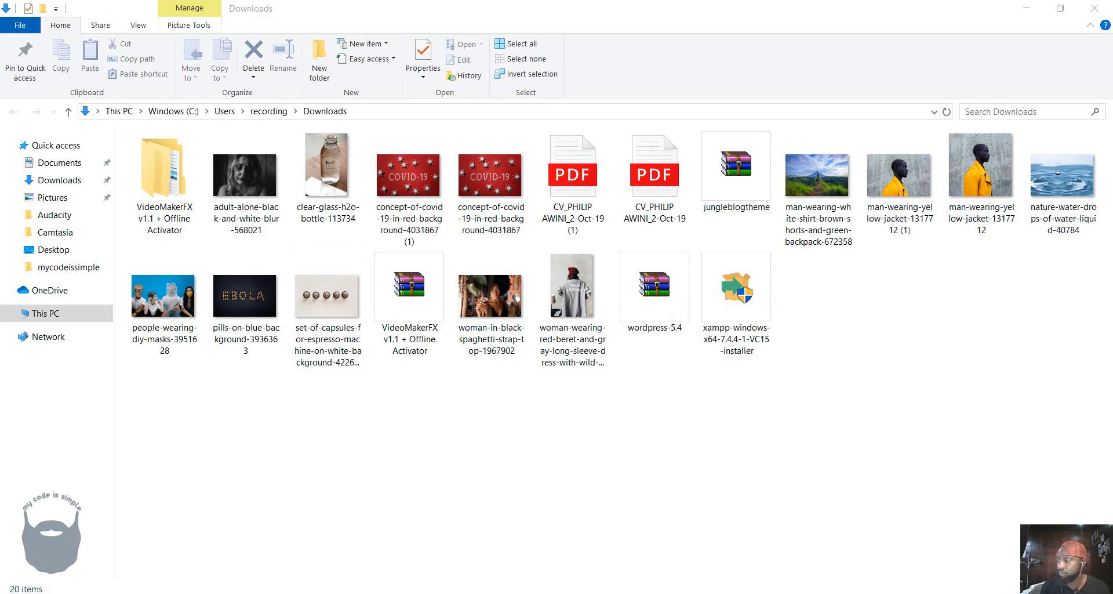
drag(1110, 64, 726, 100)
double_click(726, 100)
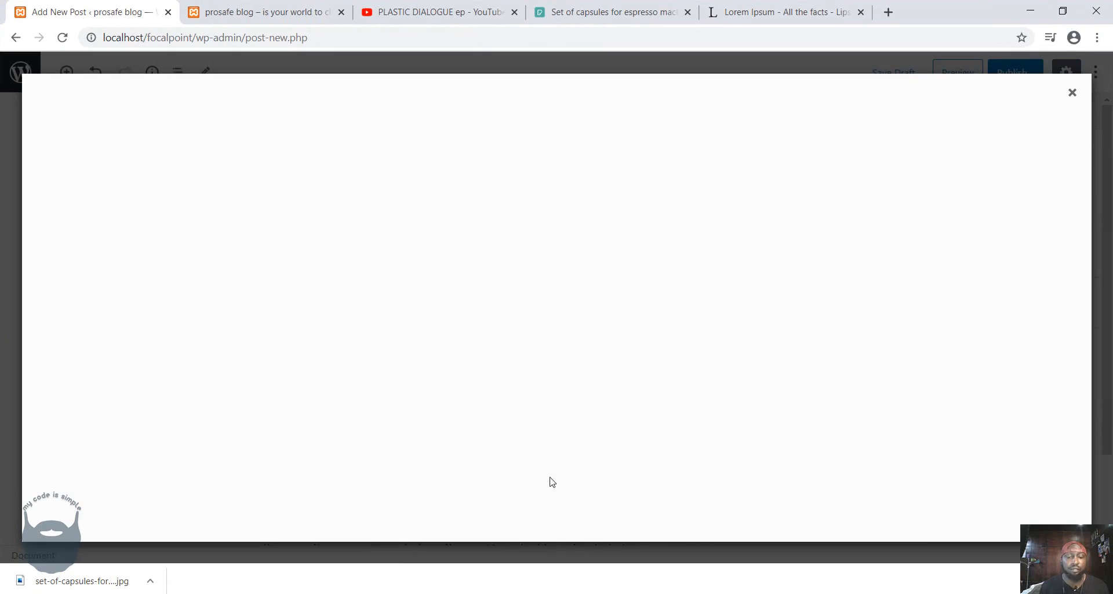
mouse_move(353, 578)
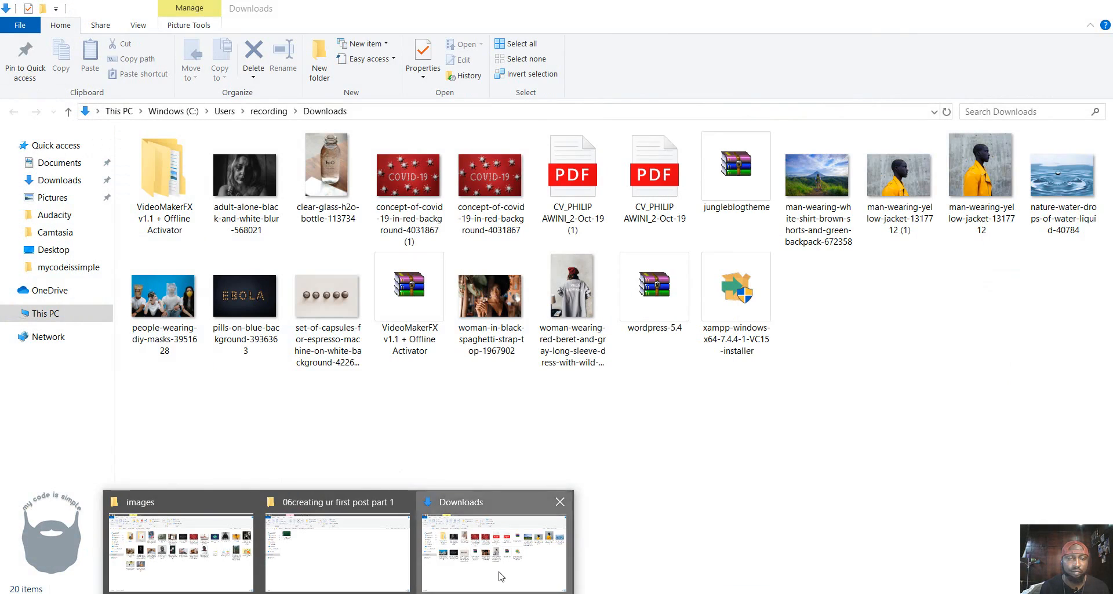
click(497, 574)
drag(385, 332, 440, 380)
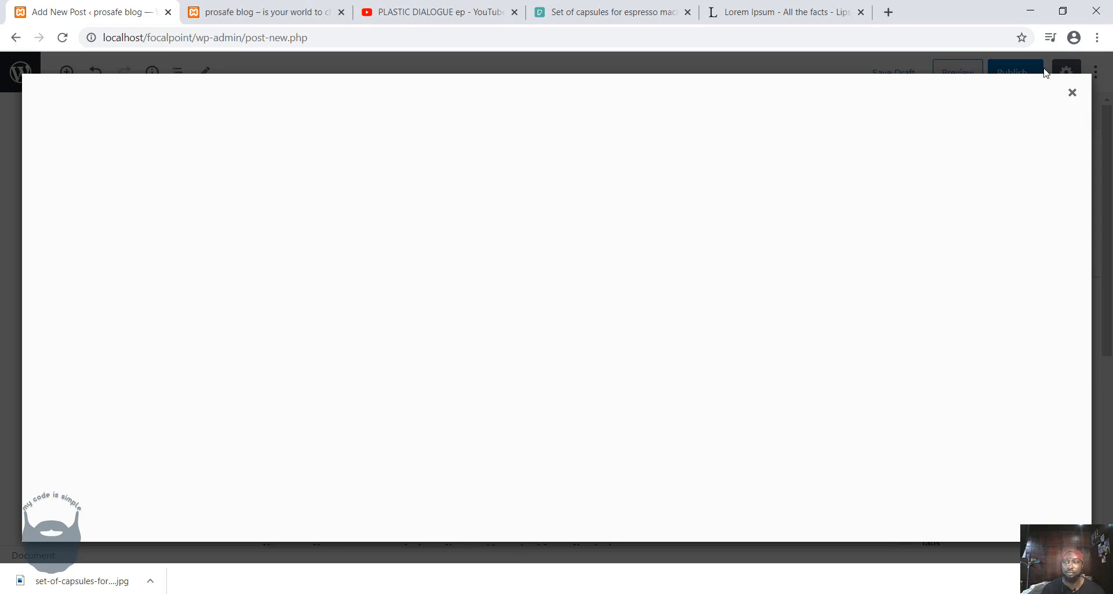
Reopen the featured image selection and set the espresso capsules photo as the post's featured image.
click(1072, 92)
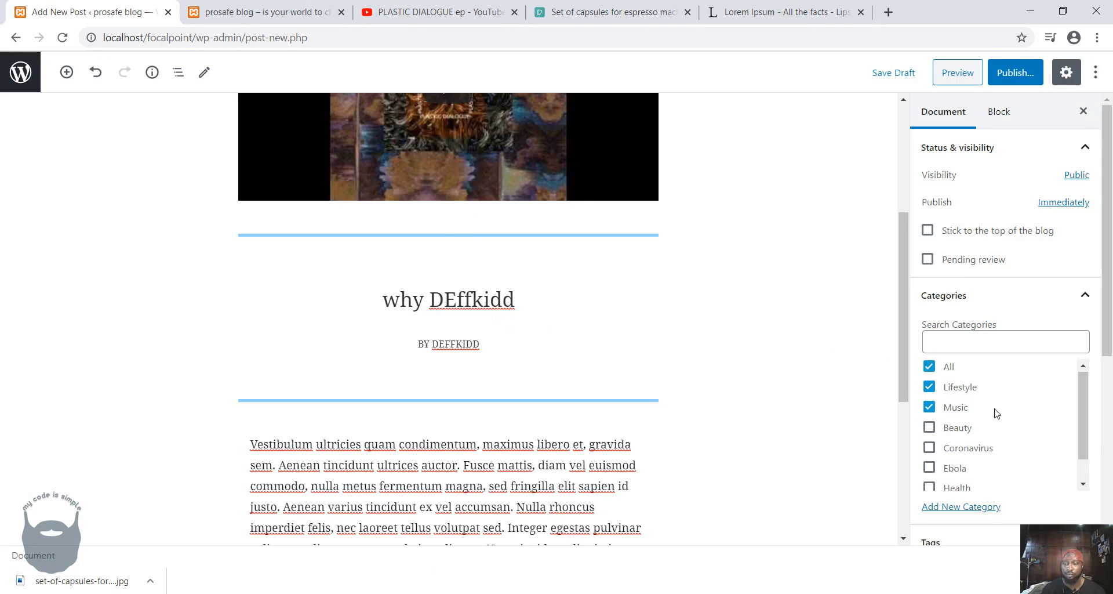
scroll(995, 412, down, 2)
scroll(1005, 492, down, 5)
click(1010, 447)
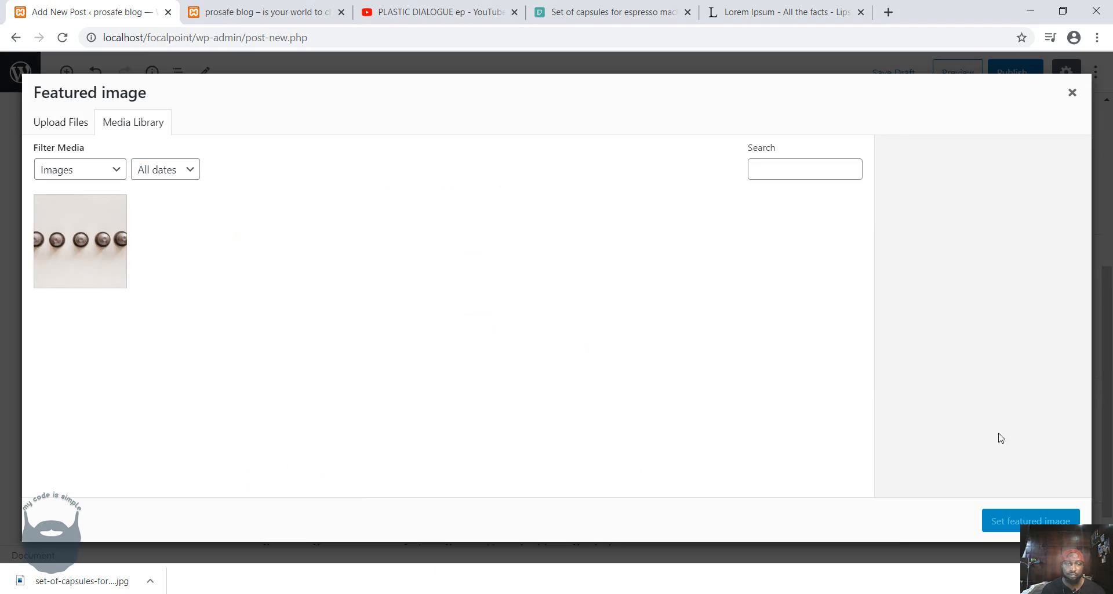
click(101, 267)
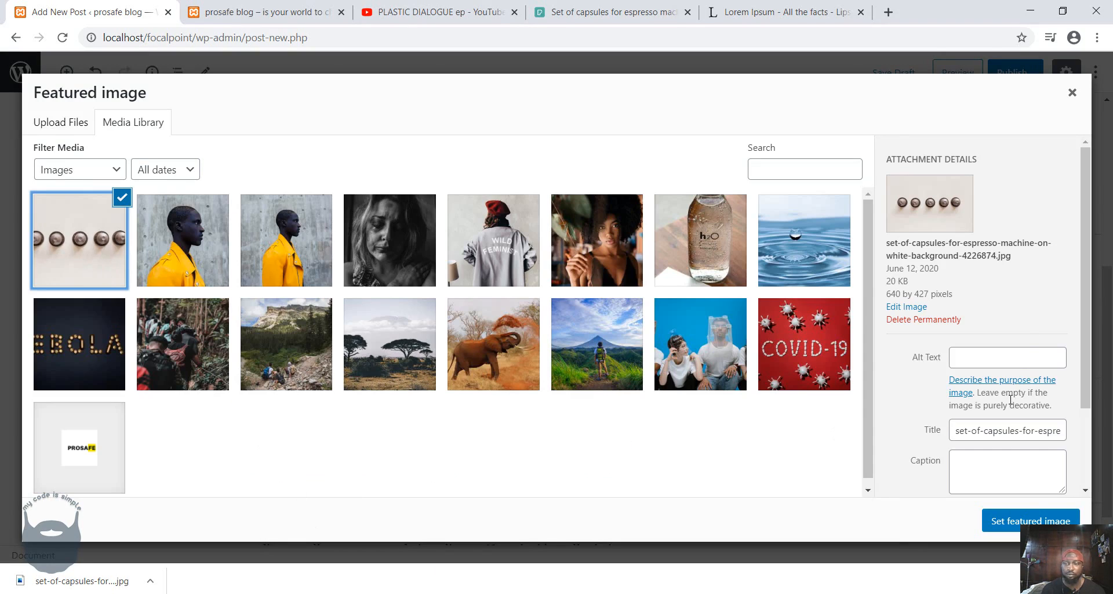
click(1031, 520)
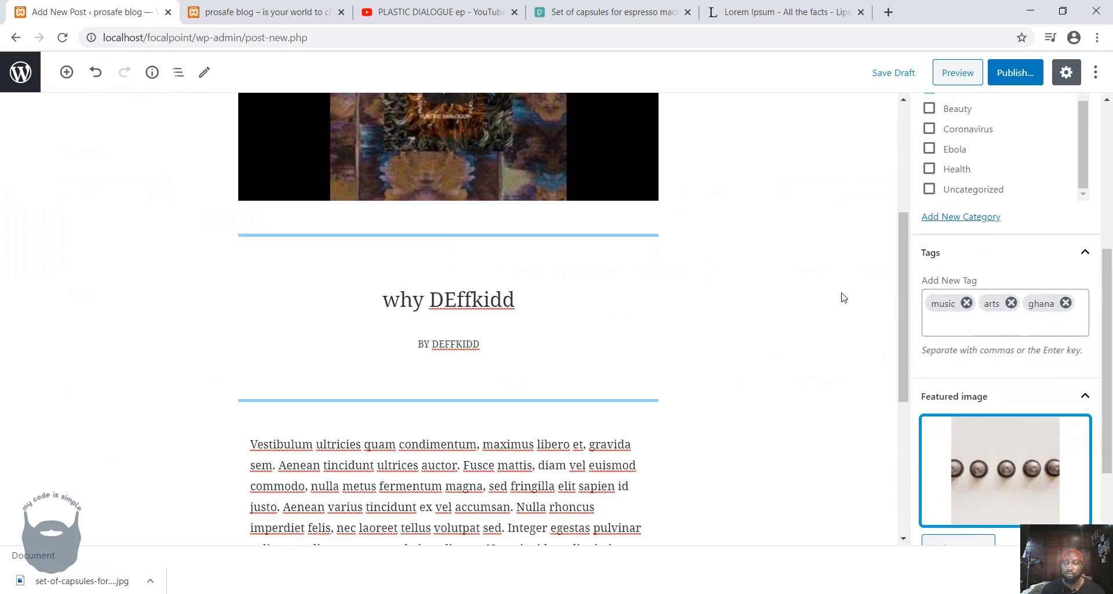
Publish the post.
scroll(1032, 399, down, 2)
scroll(1031, 398, up, 5)
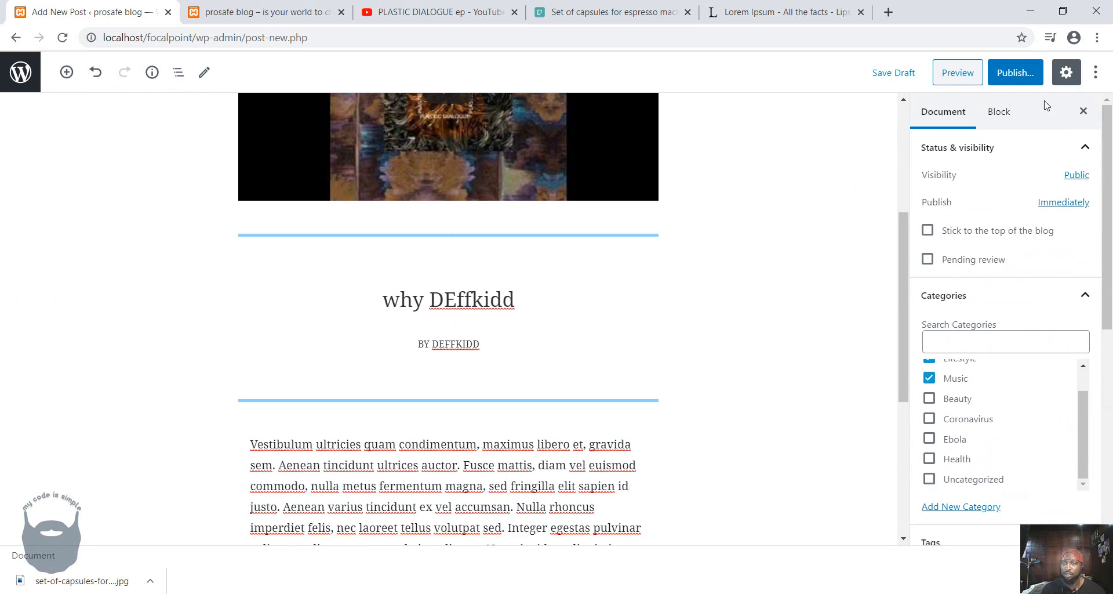
click(1022, 83)
click(1022, 83)
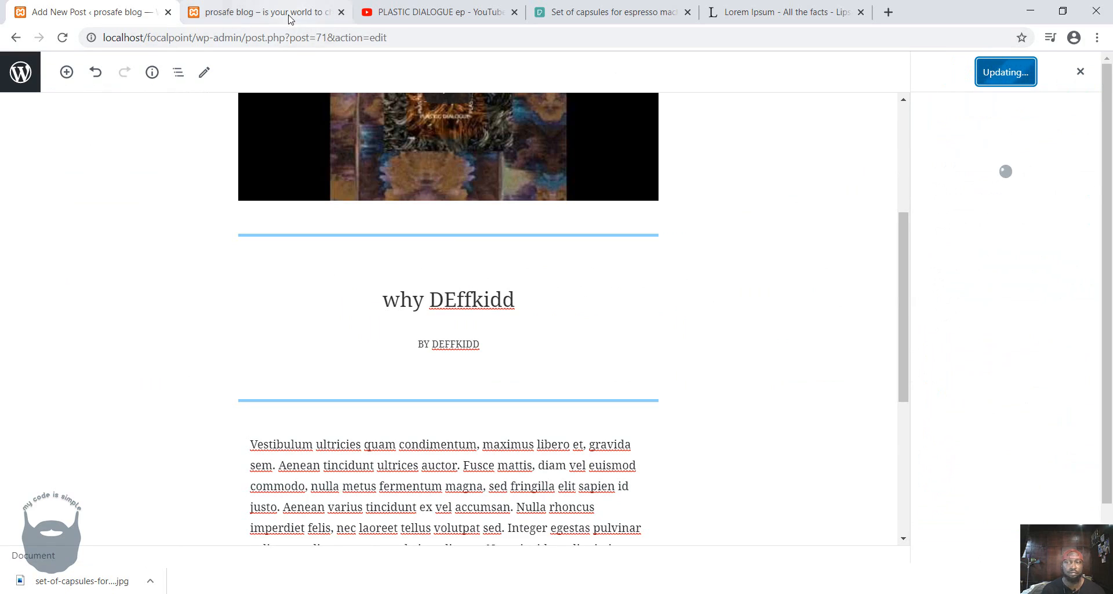
Reload the blog's home page and open the "Deefkidd artistic impression" post to examine its image, video, pullquote and verse text.
click(261, 12)
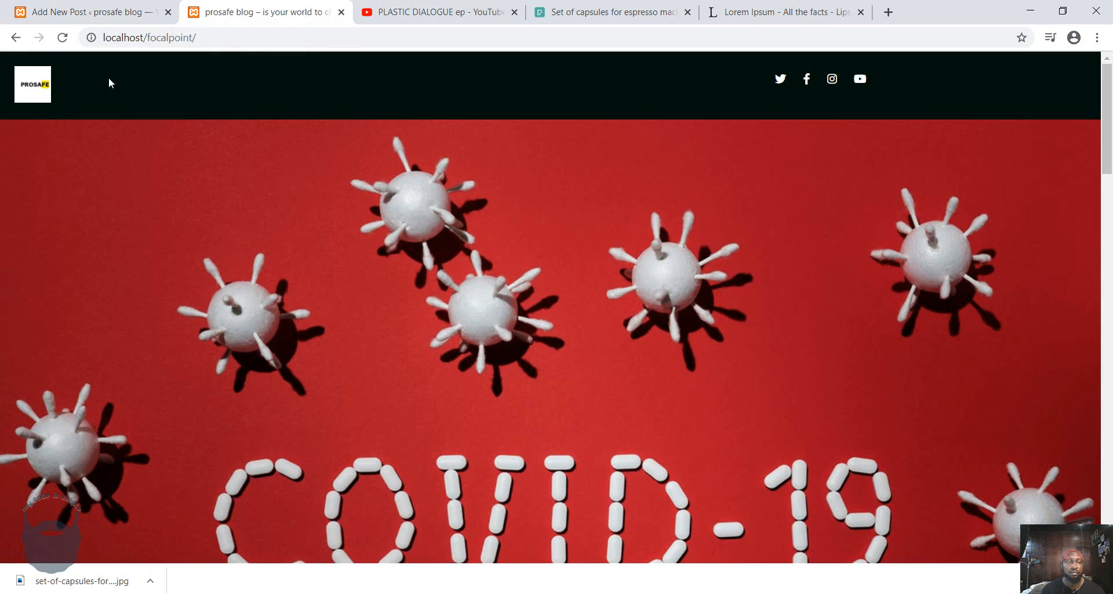
click(59, 39)
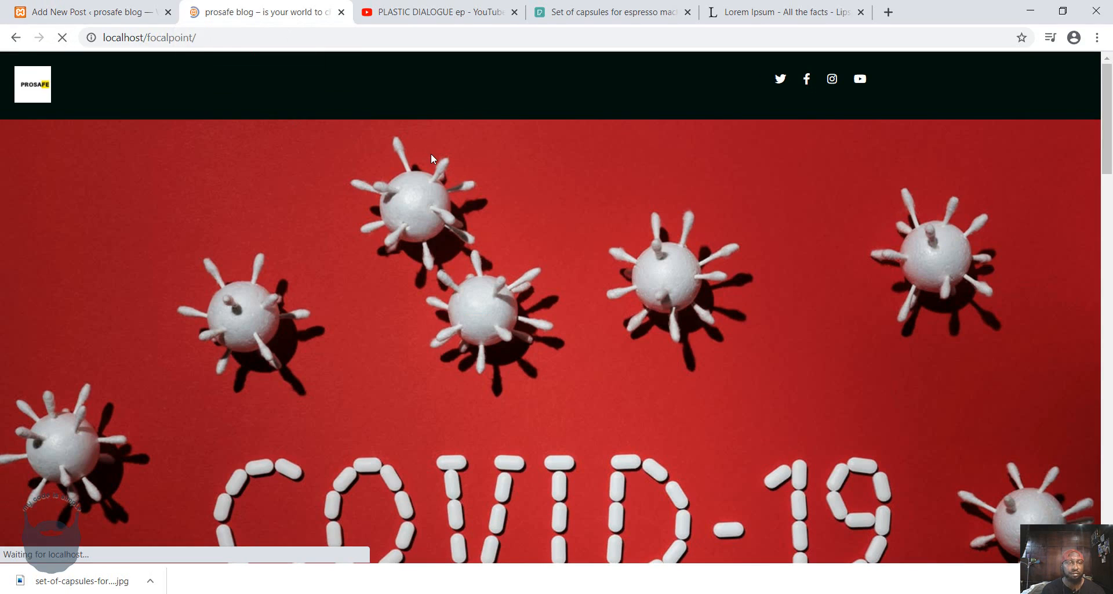
scroll(430, 157, down, 15)
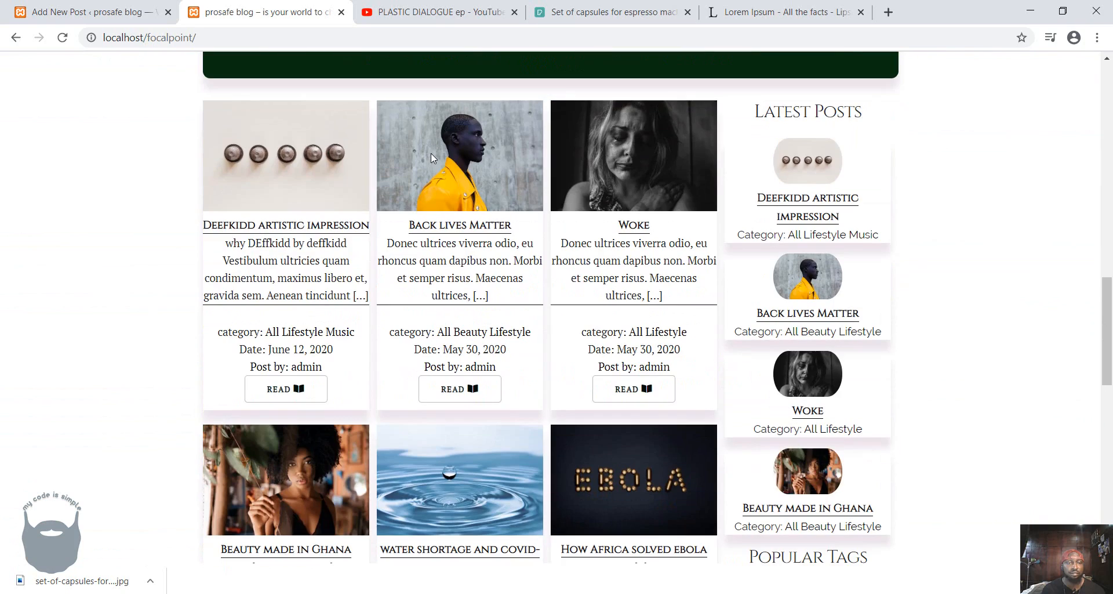
click(301, 396)
scroll(718, 392, down, 5)
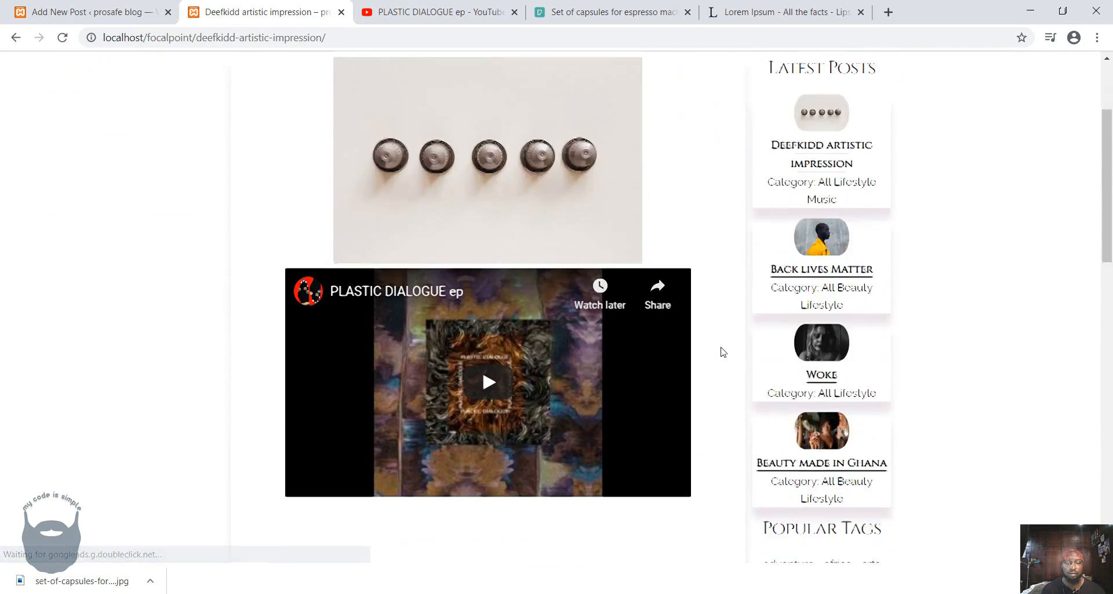
scroll(721, 350, down, 4)
scroll(585, 342, down, 2)
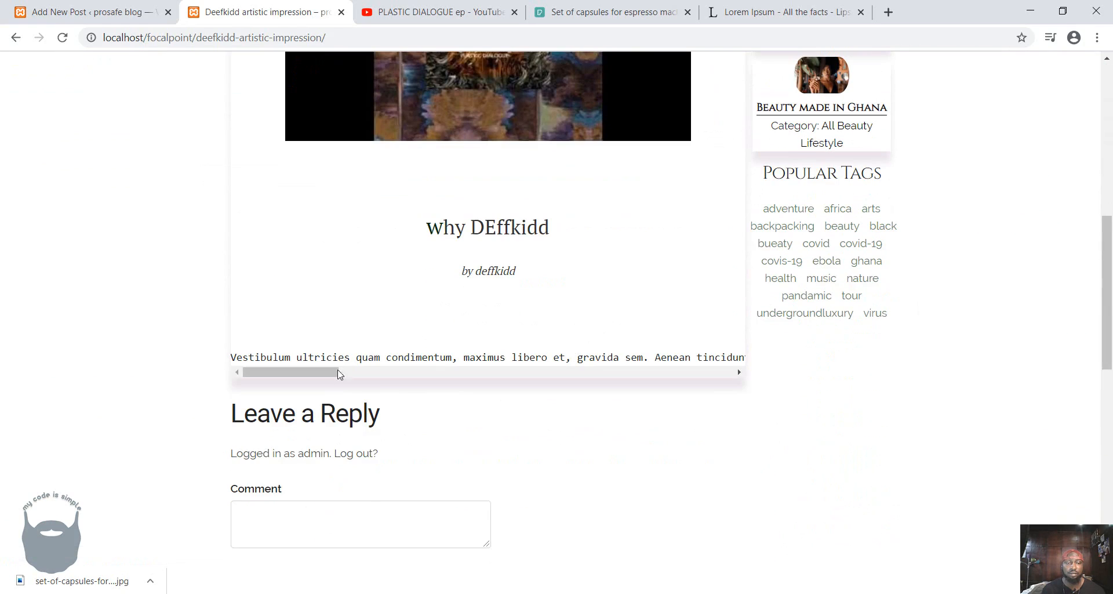
drag(339, 374, 316, 355)
scroll(495, 303, down, 1)
Return to the post editor, select the Verse block, dismiss the publishing summary and show the document settings.
click(80, 10)
scroll(469, 360, down, 5)
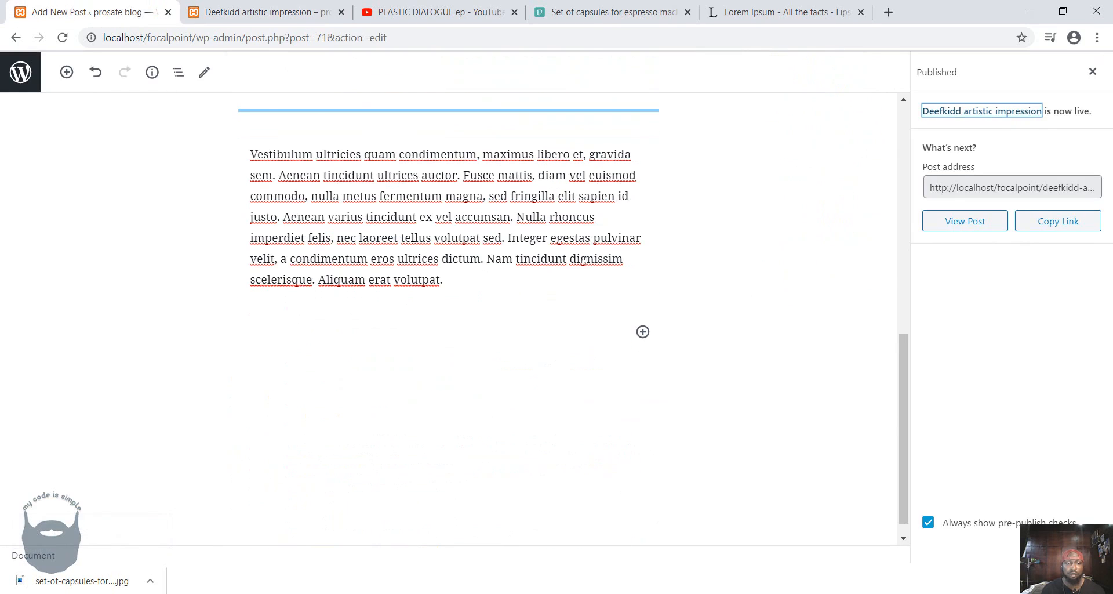
click(410, 223)
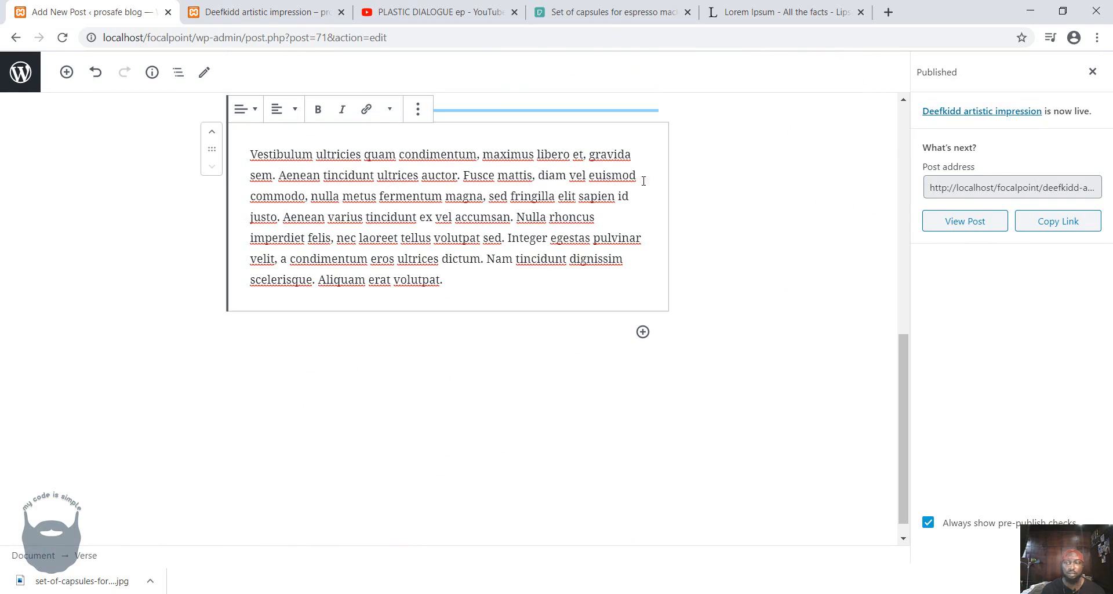
click(1092, 72)
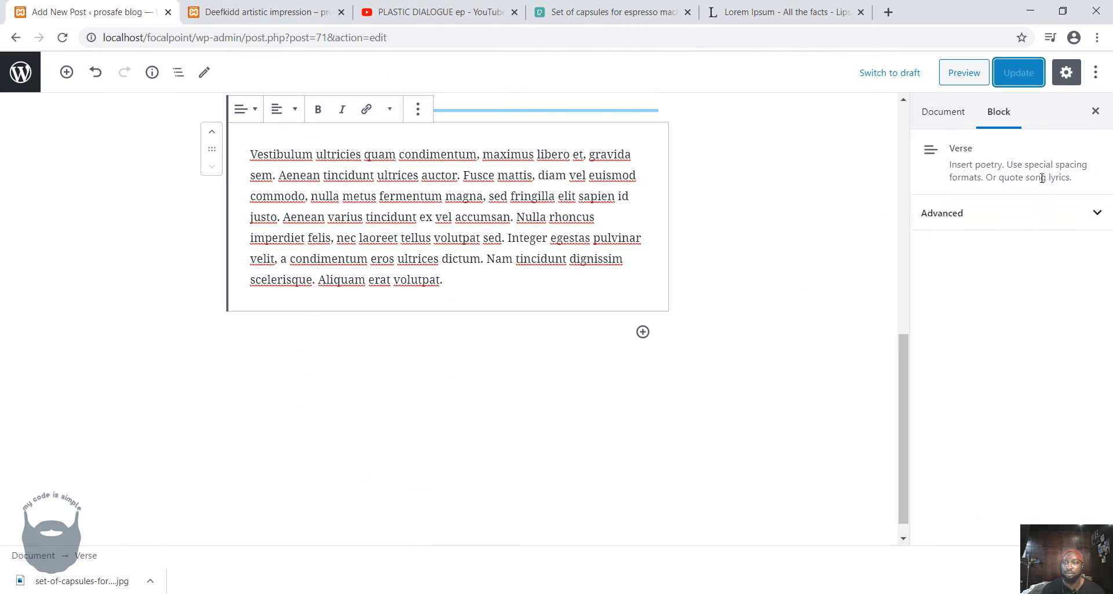
click(945, 113)
scroll(979, 290, down, 3)
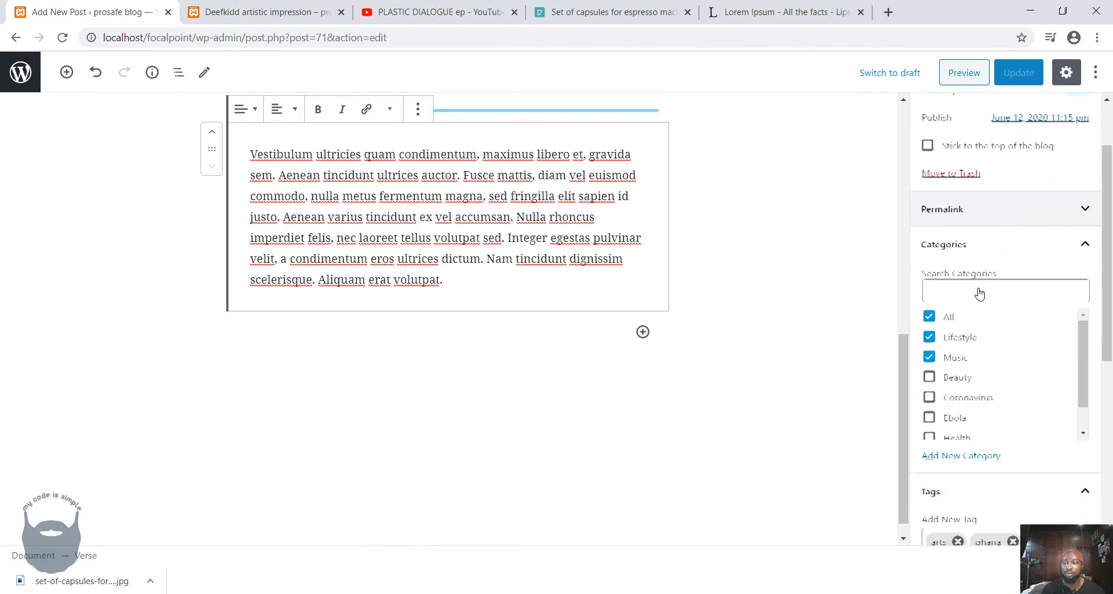
Break the verse into separate lines after "condimentum,", "Aenean tincidunt", "vel euismod" and "fermentum magna,".
click(484, 154)
key(Return)
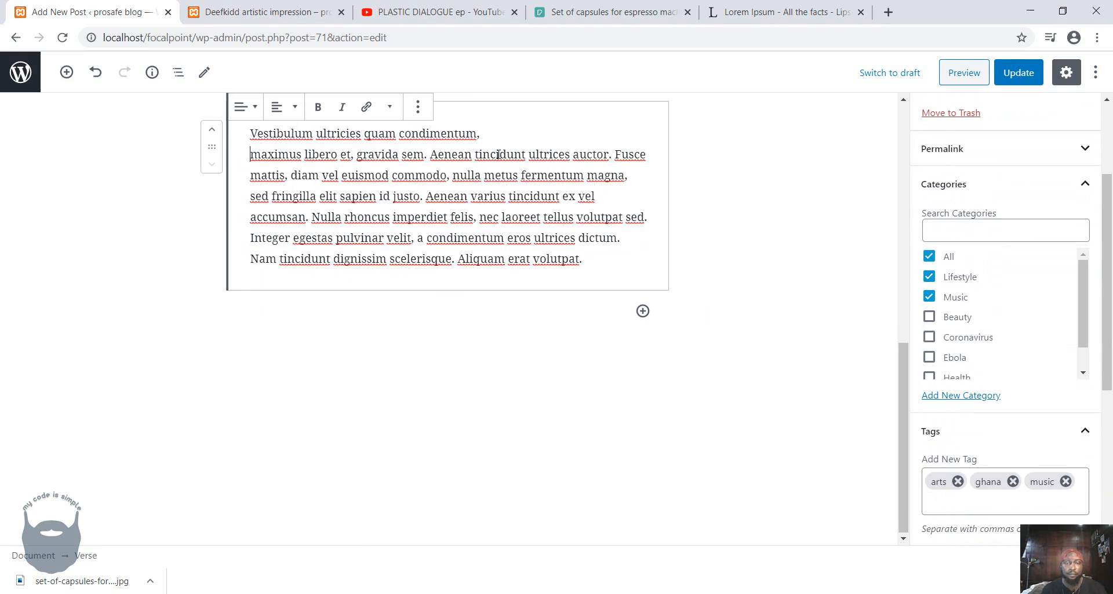
click(528, 154)
key(Return)
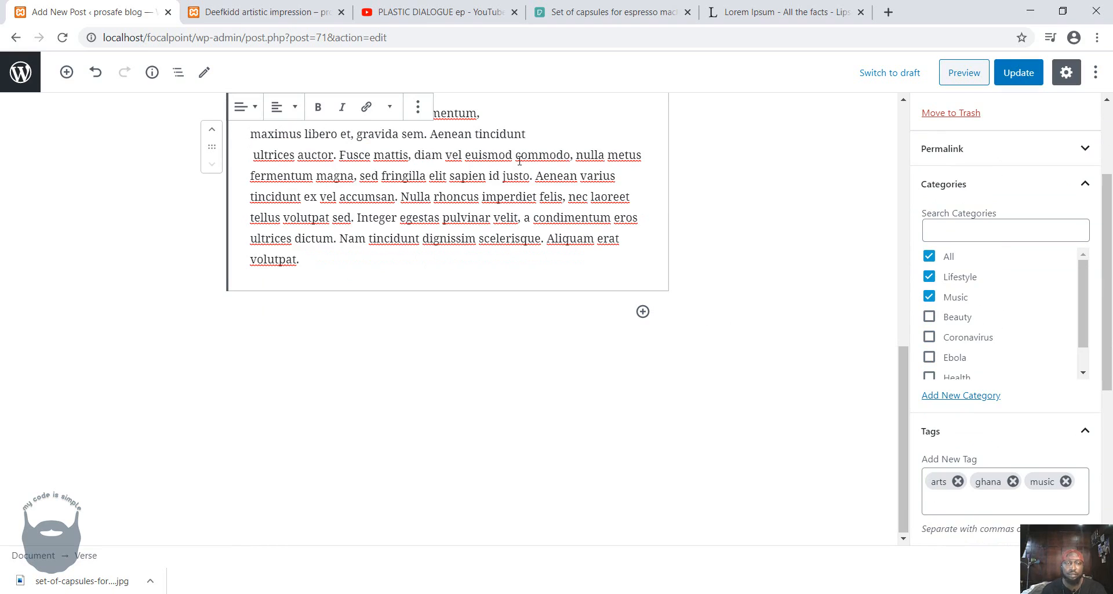
click(517, 157)
key(Return)
click(487, 174)
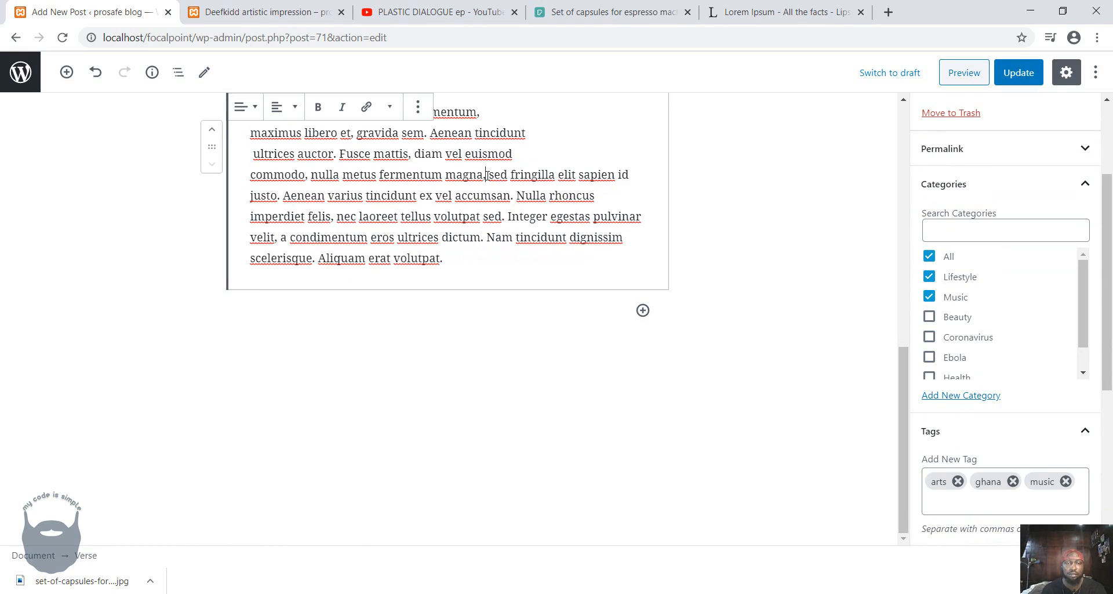
key(Return)
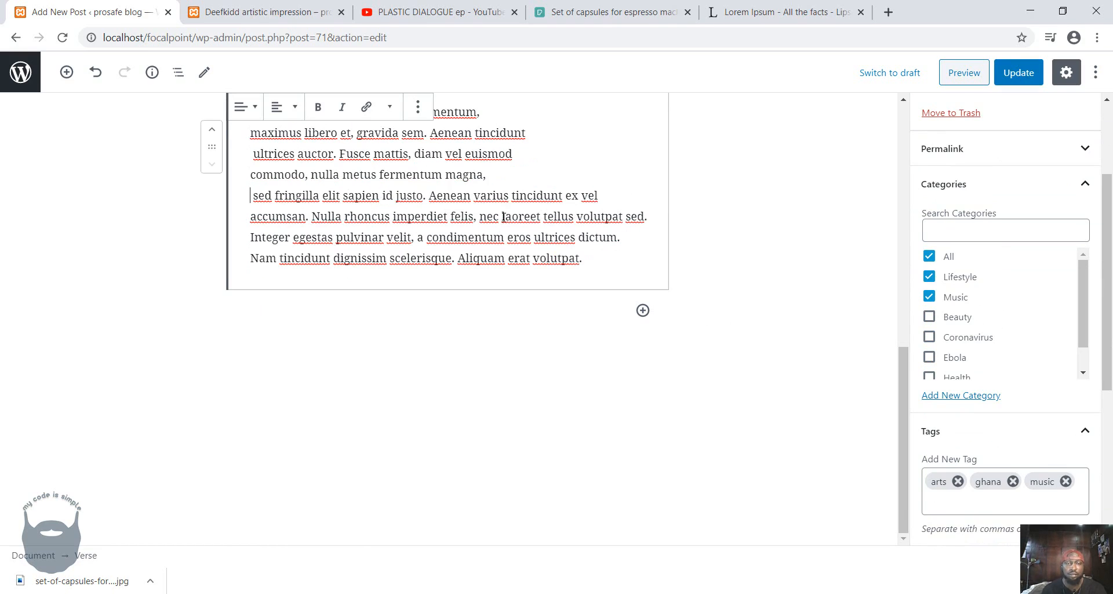
Add verse line breaks after "justo. Aenean", "accumsan. Nulla" and "laoreet tellus", and delete all text following "condimentum eros".
key(Return)
click(472, 197)
key(Return)
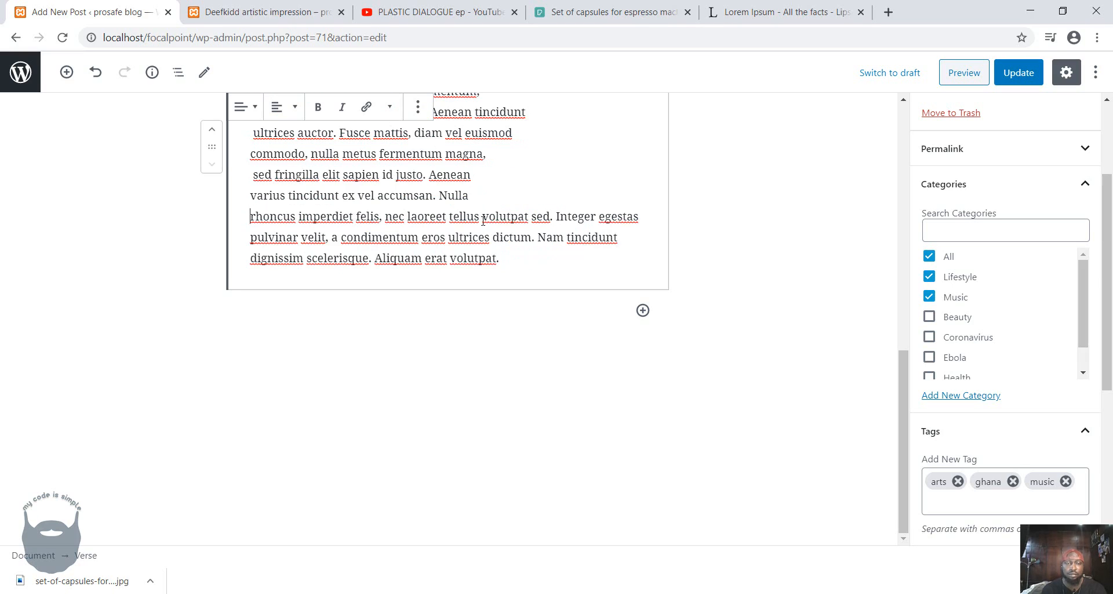
key(Return)
drag(424, 257, 230, 241)
key(BackSpace)
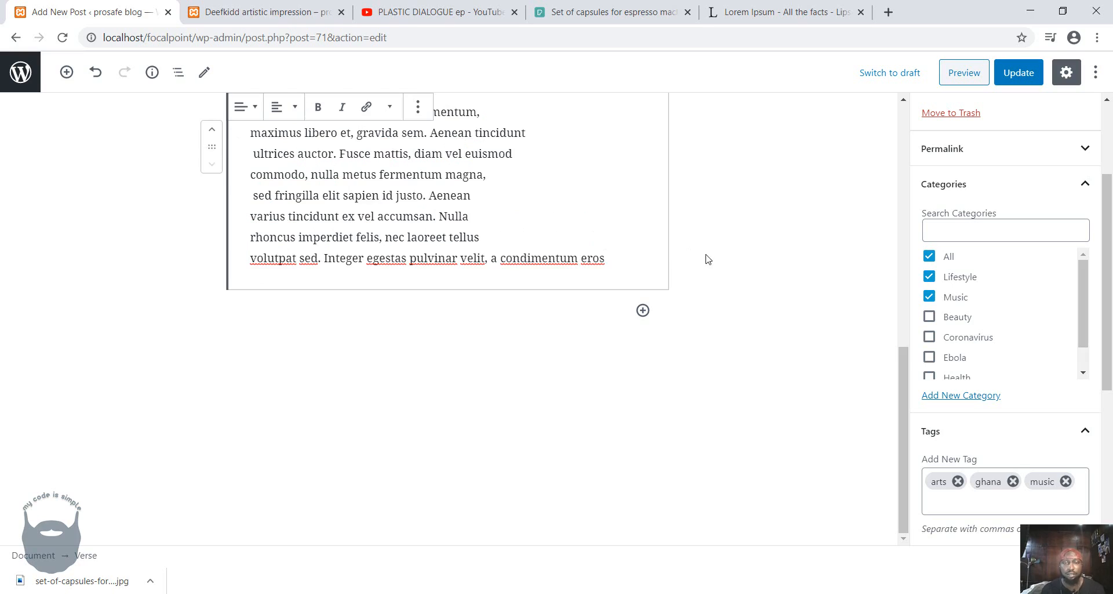
Update the post and reload its published page to check the verse's line breaks.
click(1019, 68)
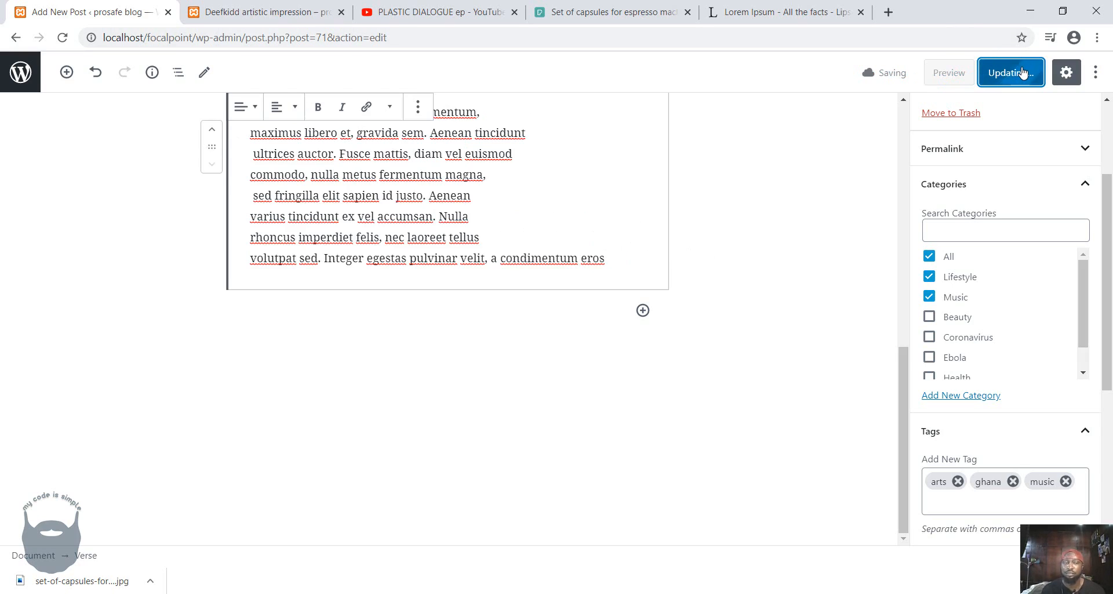
click(264, 12)
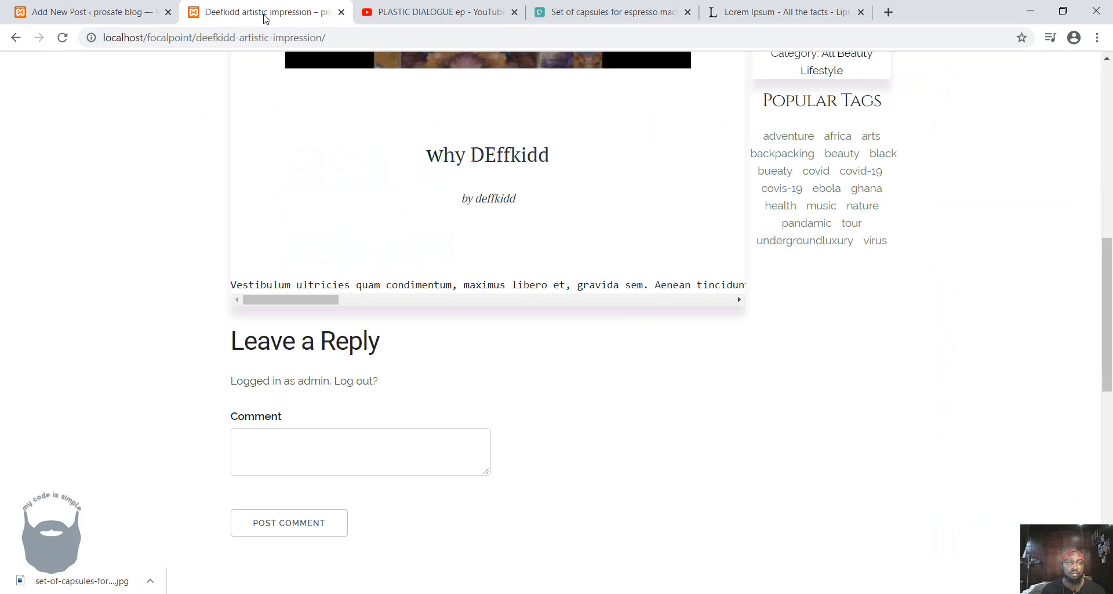
click(62, 38)
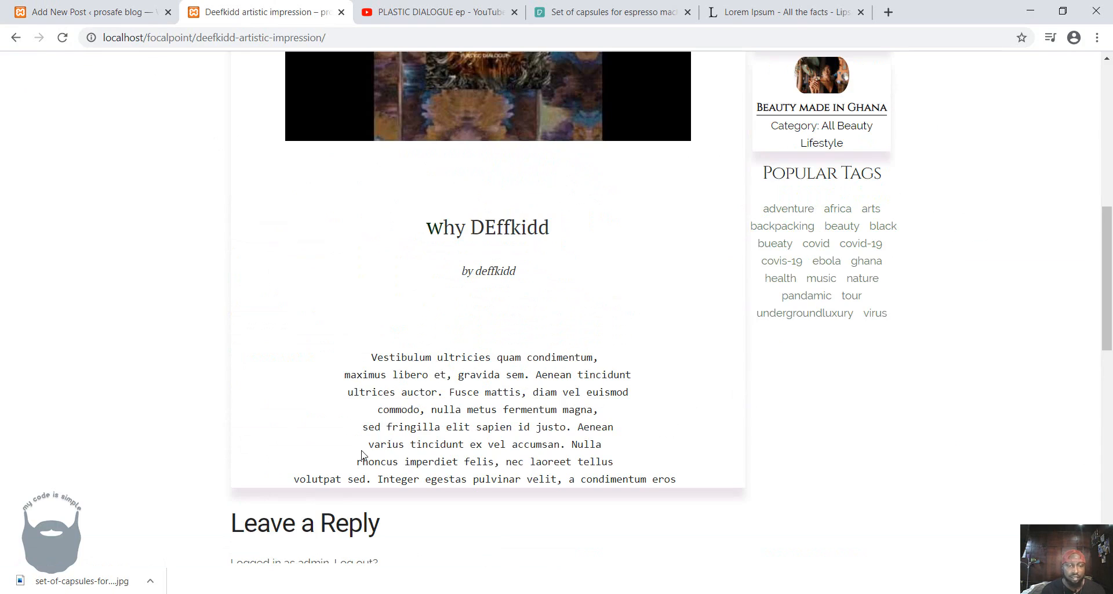
Return to the post editor, add a Spacer layout block below the verse and shrink it to about 32 pixels high.
click(51, 12)
click(642, 310)
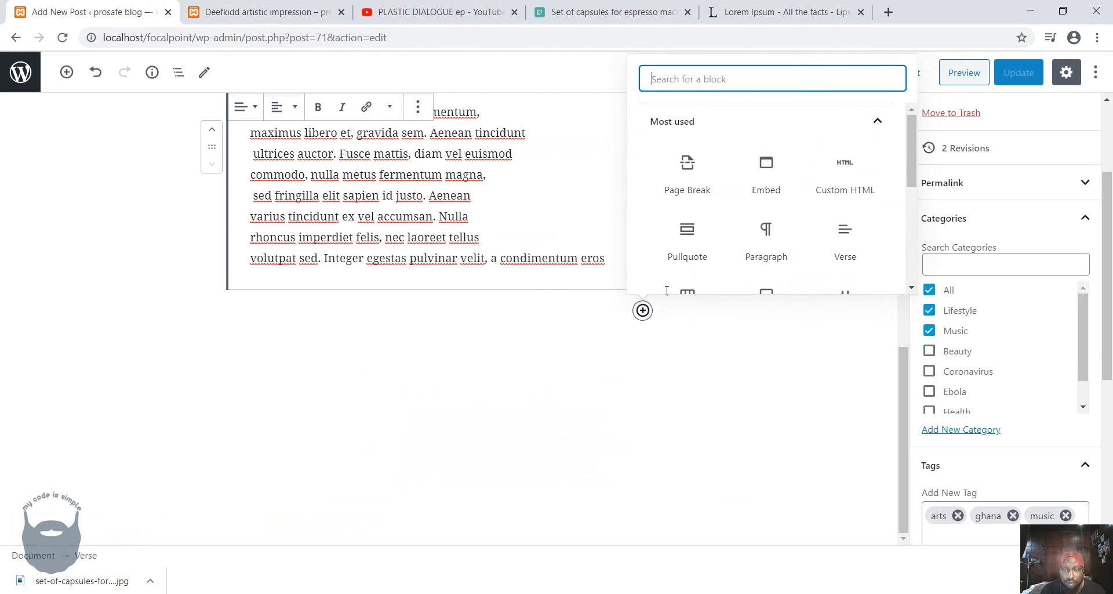
scroll(782, 231, down, 3)
scroll(782, 231, up, 2)
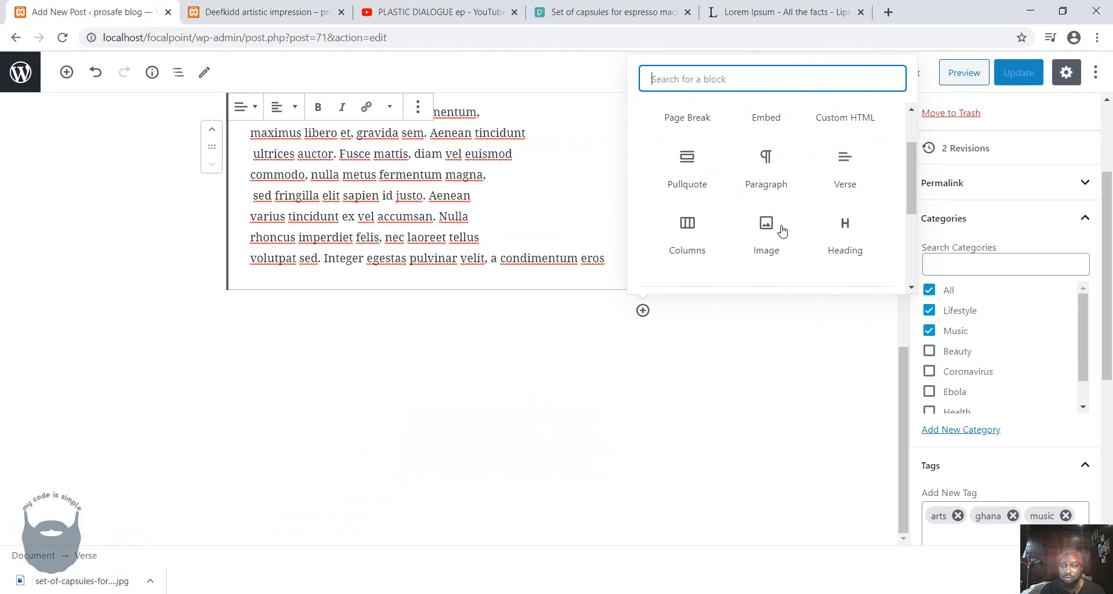
scroll(782, 231, down, 3)
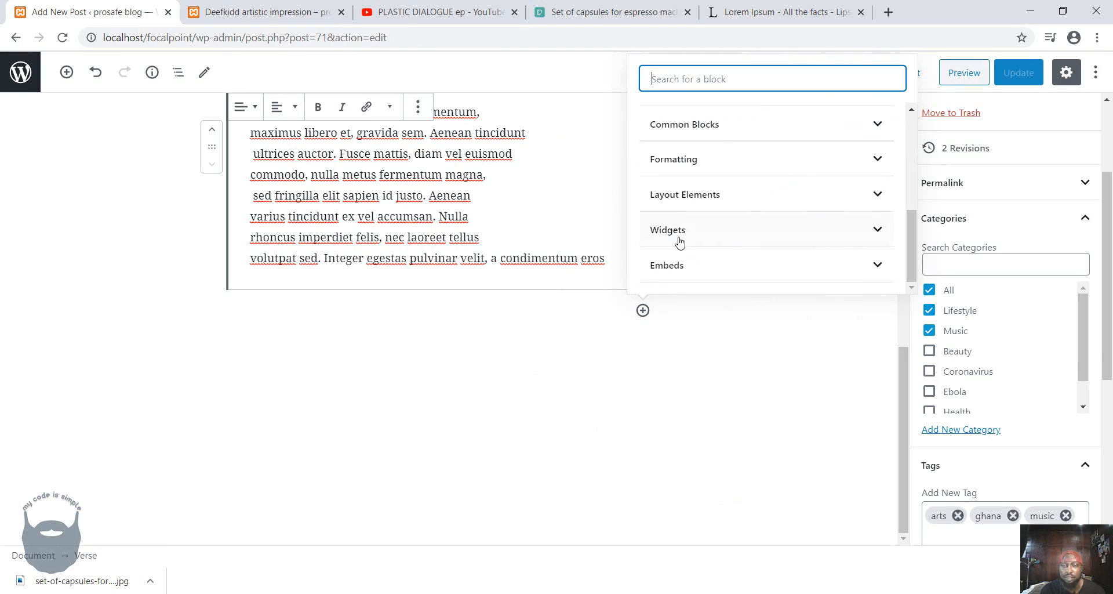
click(693, 196)
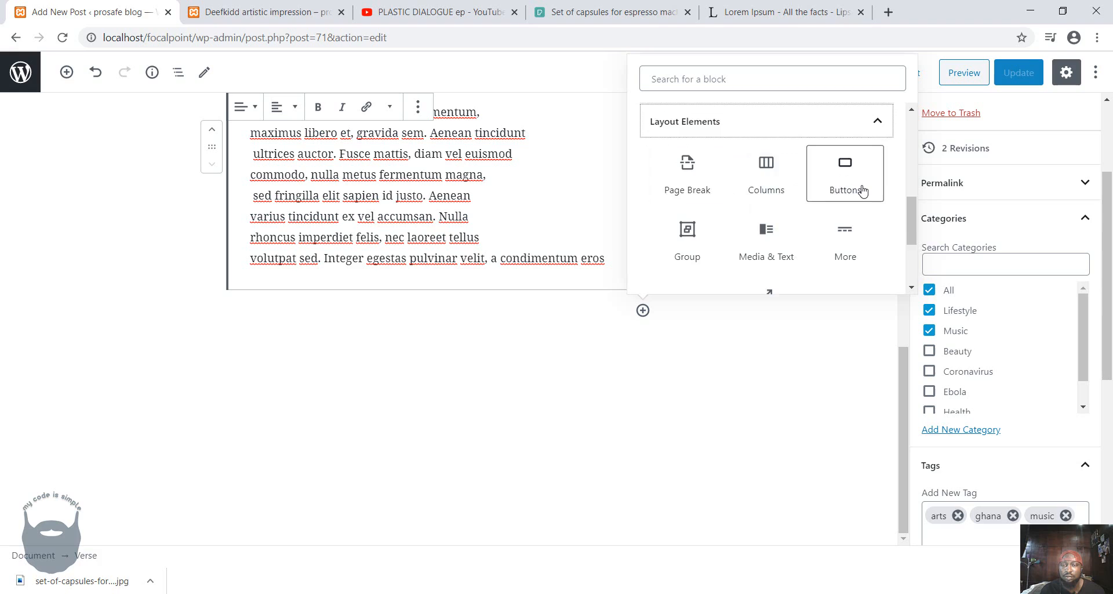
scroll(862, 191, down, 1)
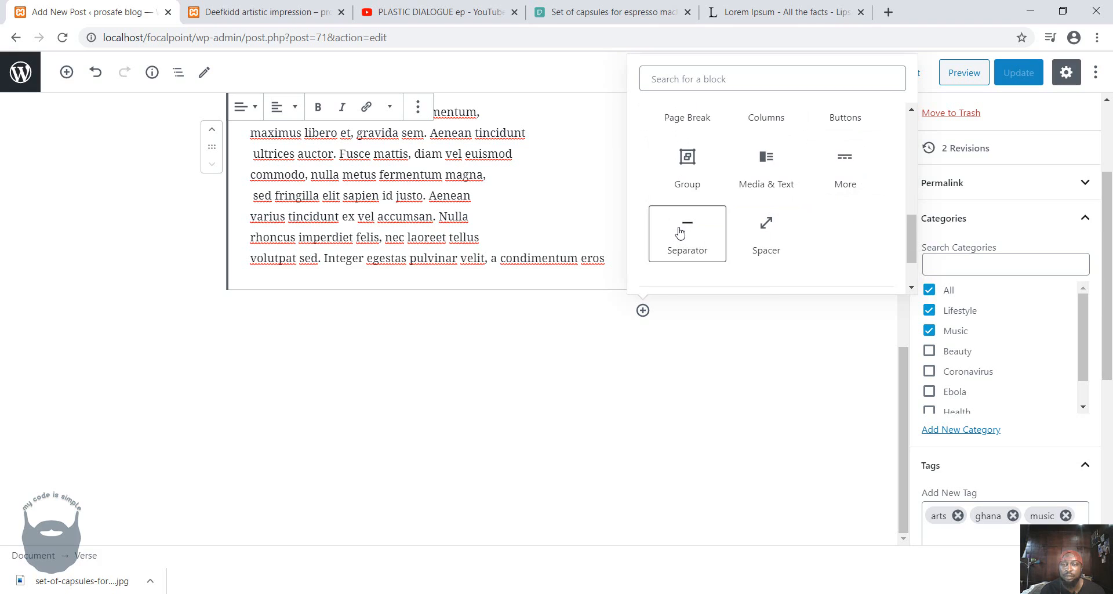
click(755, 226)
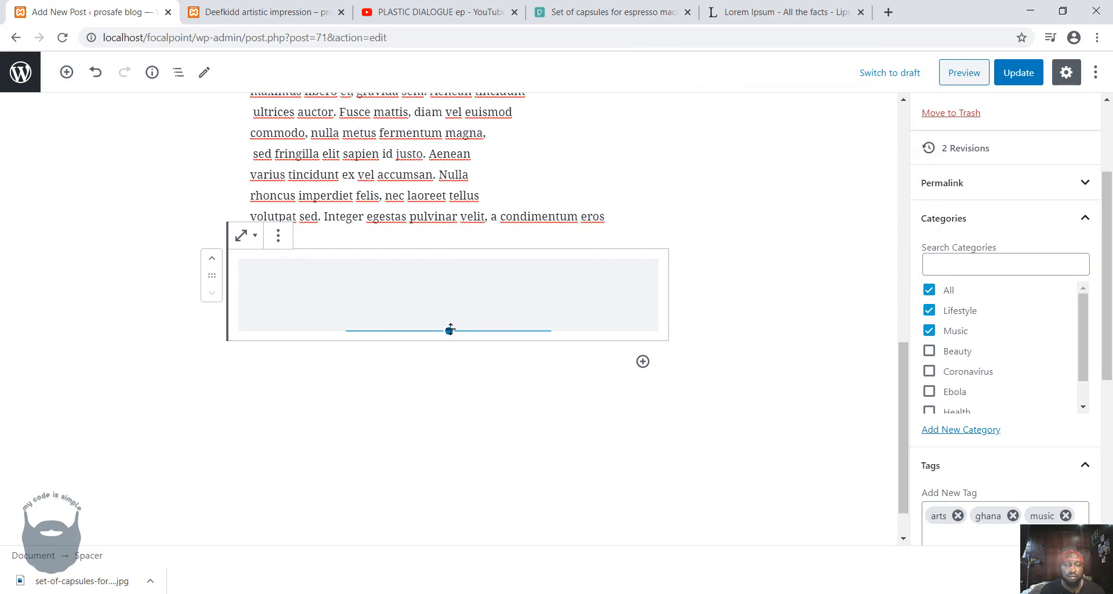
drag(448, 330, 452, 280)
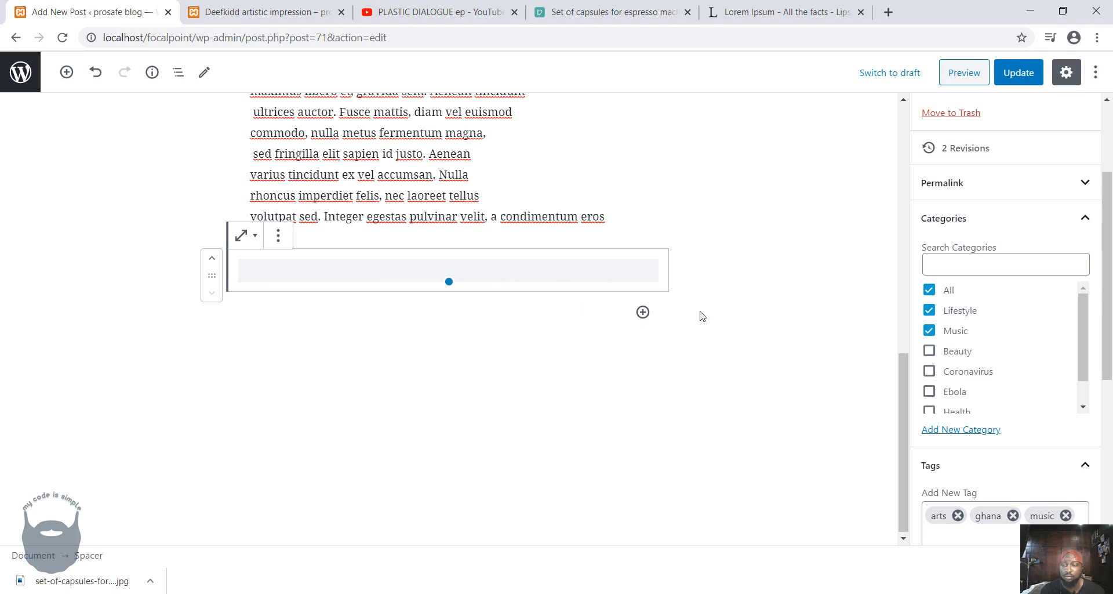
Set the spacer's height to 15 pixels in its block settings and update the post.
scroll(926, 167, up, 4)
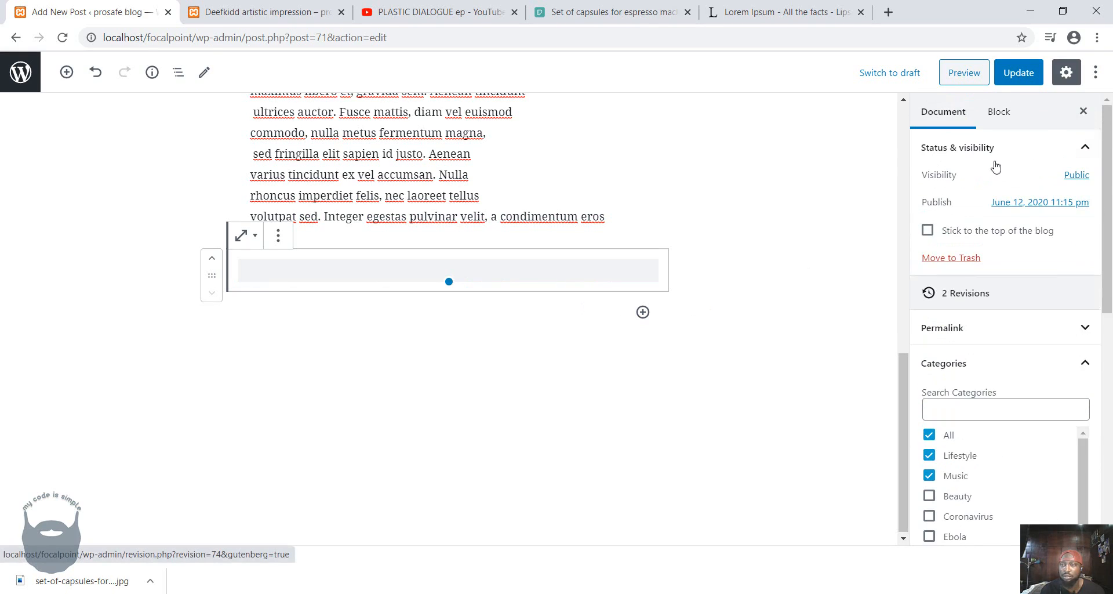
click(1001, 118)
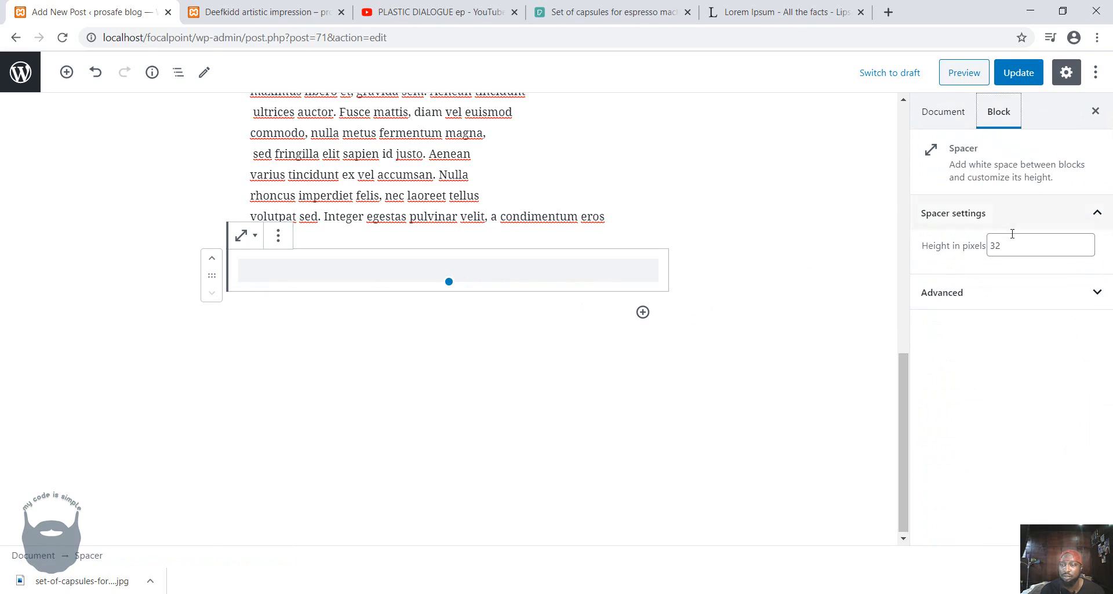
click(972, 252)
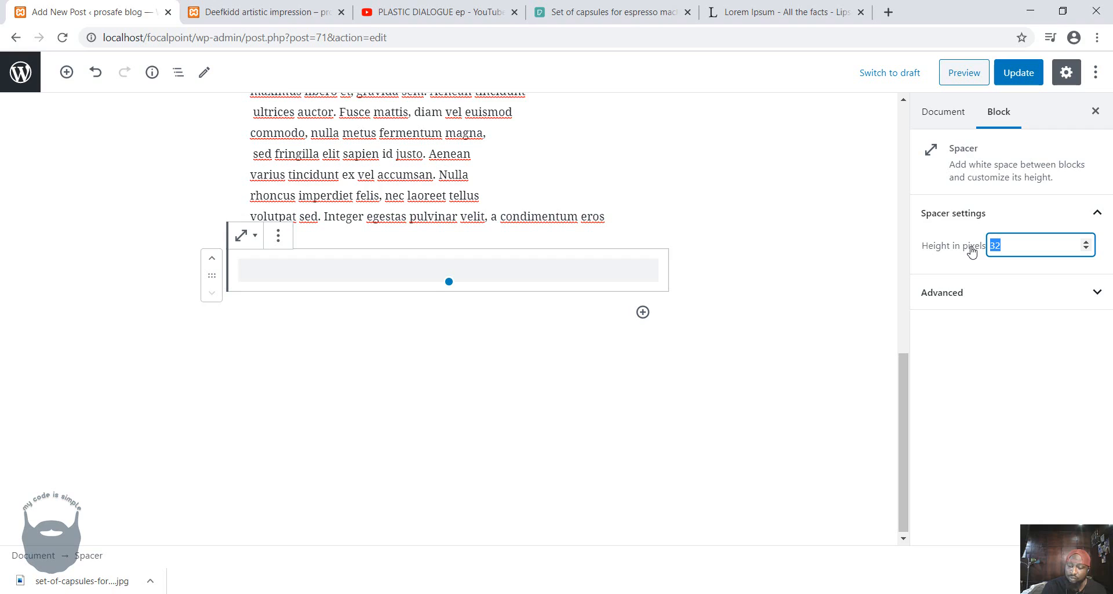
text(15)
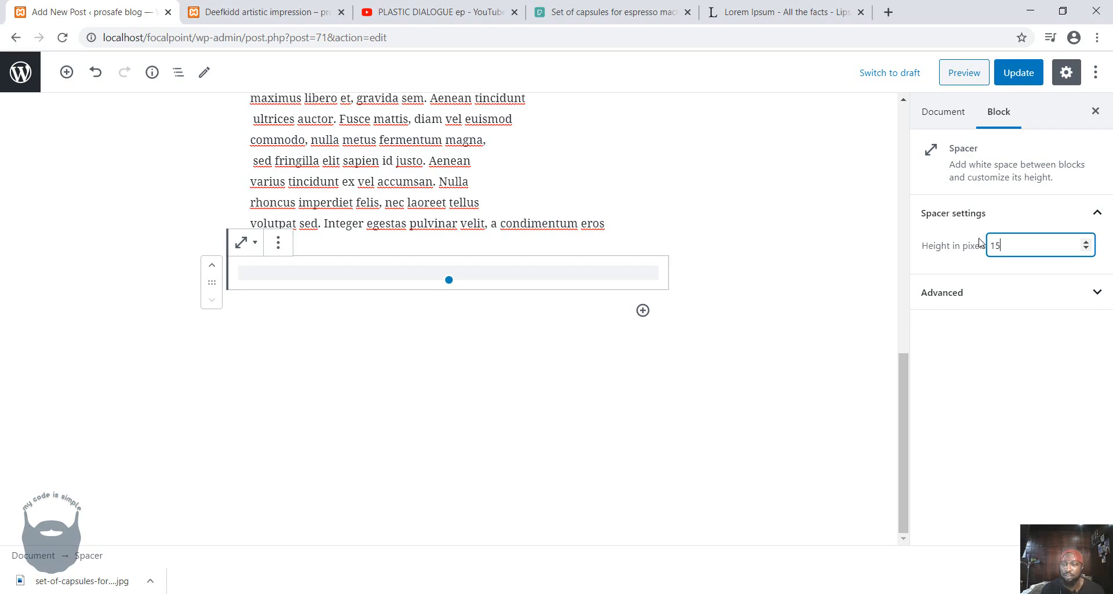
click(938, 302)
click(937, 303)
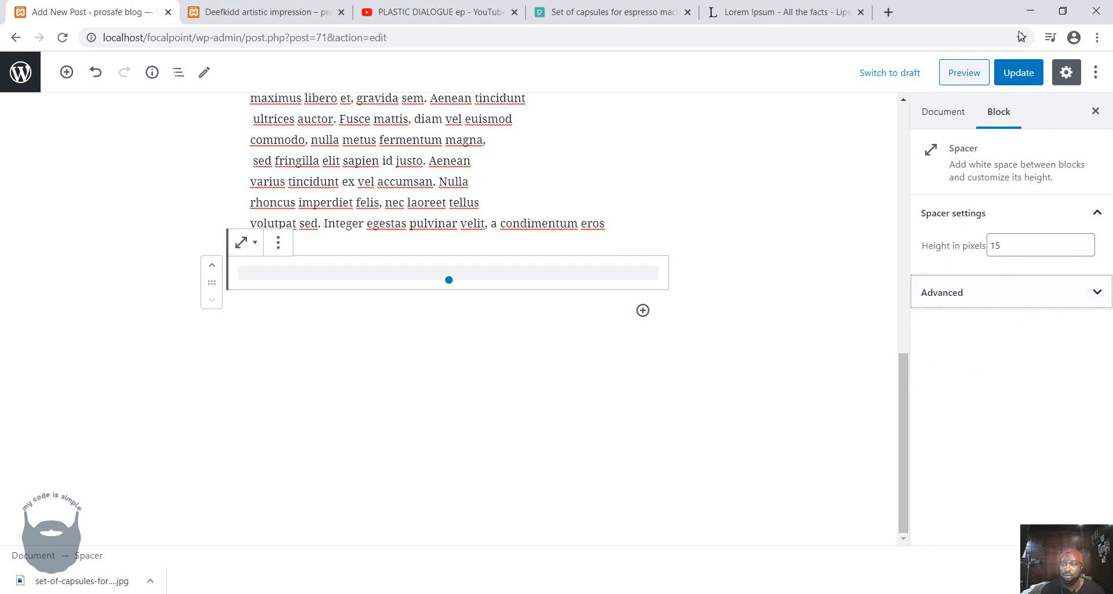
click(1025, 72)
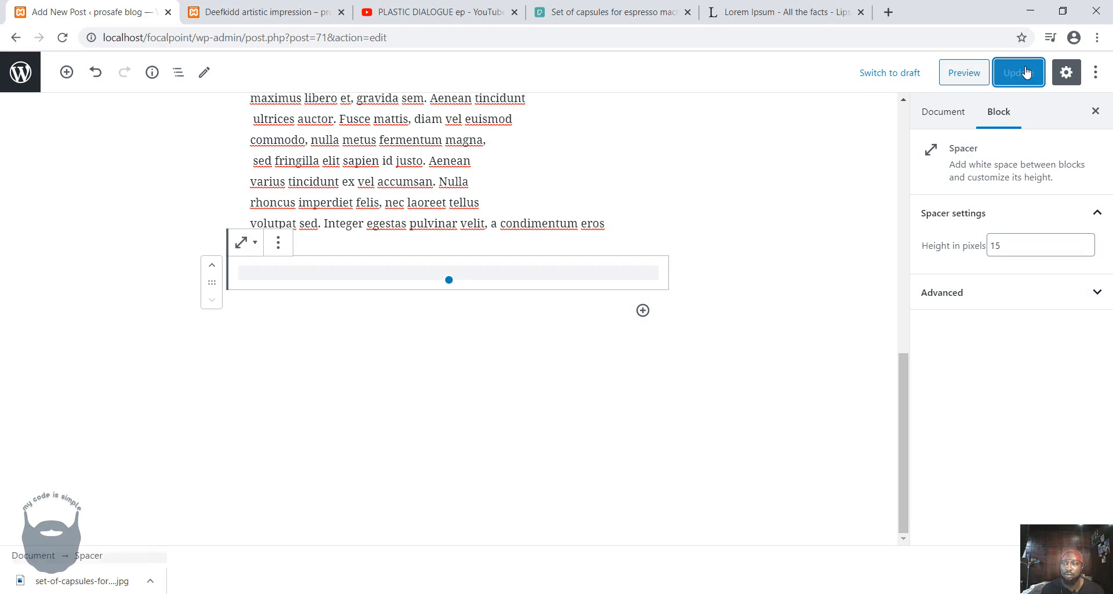
Reload the published post and examine the spacing below the verse and the layout of the whole page.
click(264, 12)
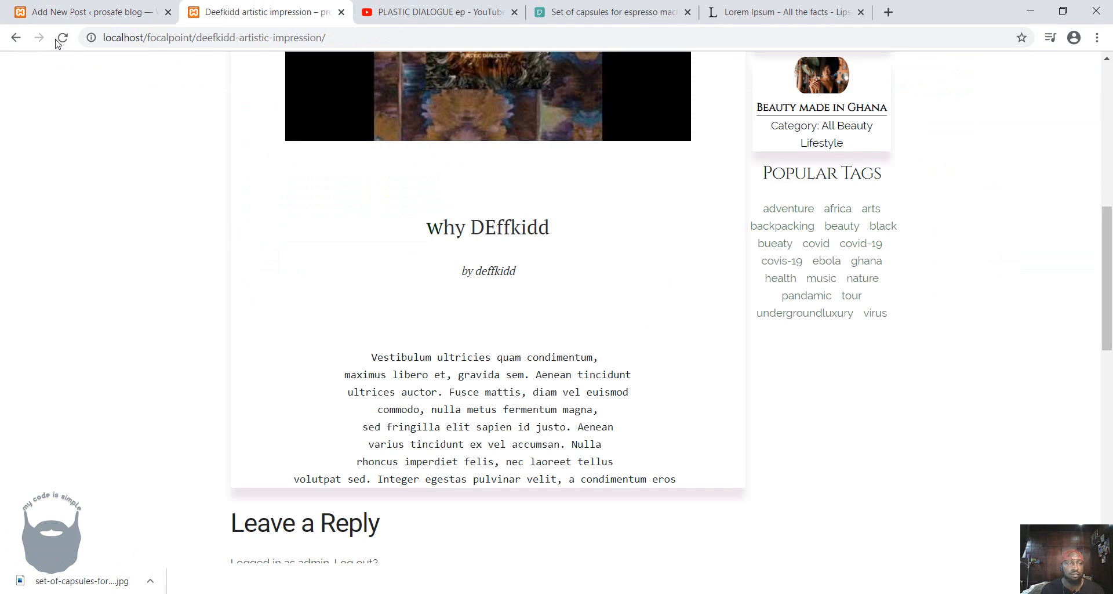
click(57, 41)
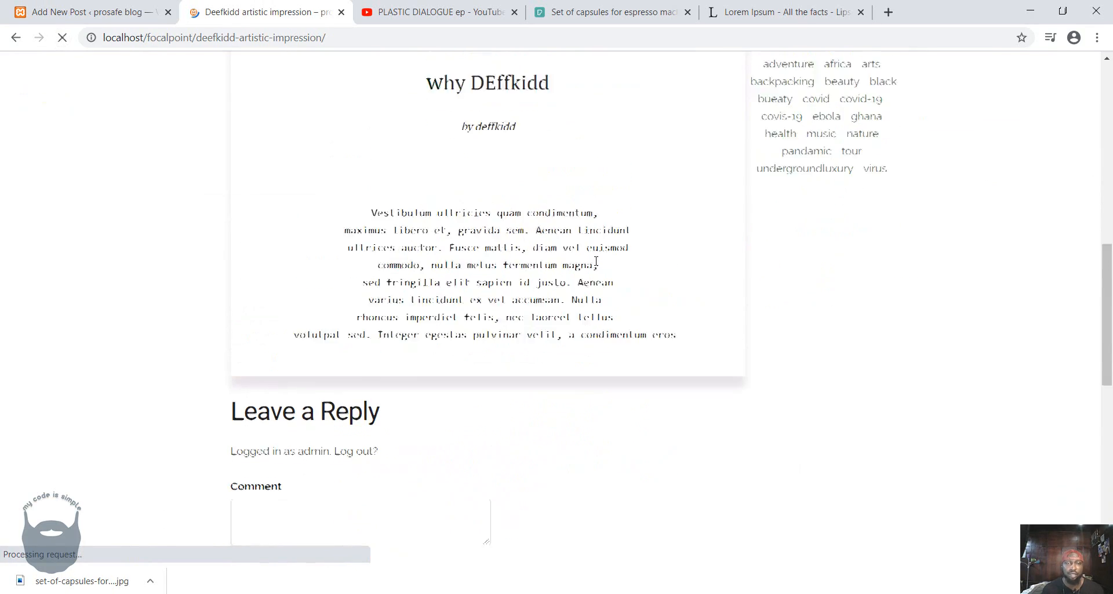
scroll(596, 261, up, 6)
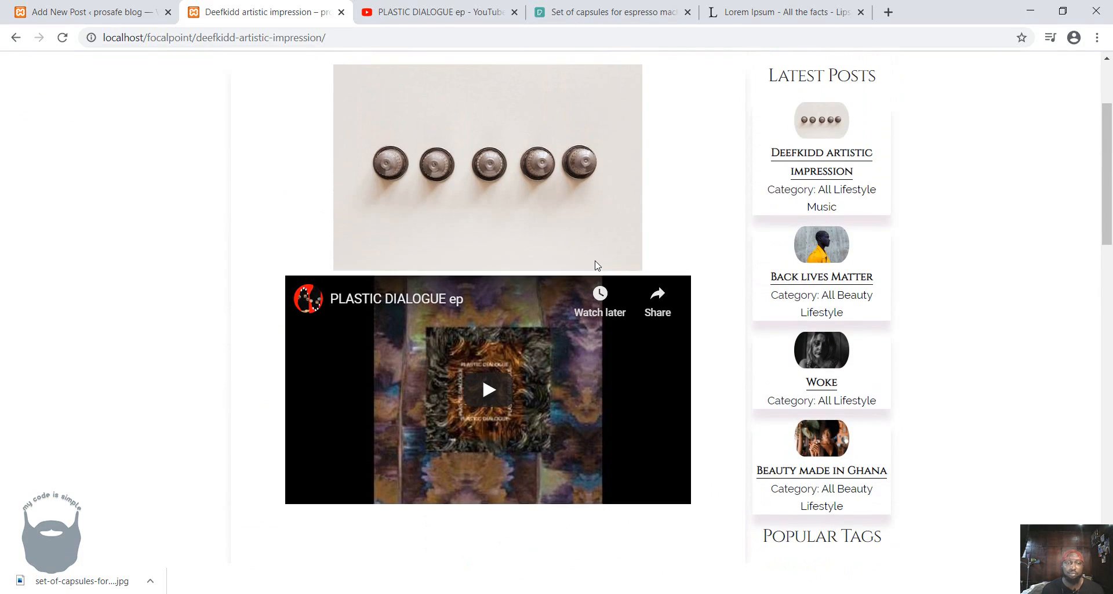
scroll(597, 265, down, 4)
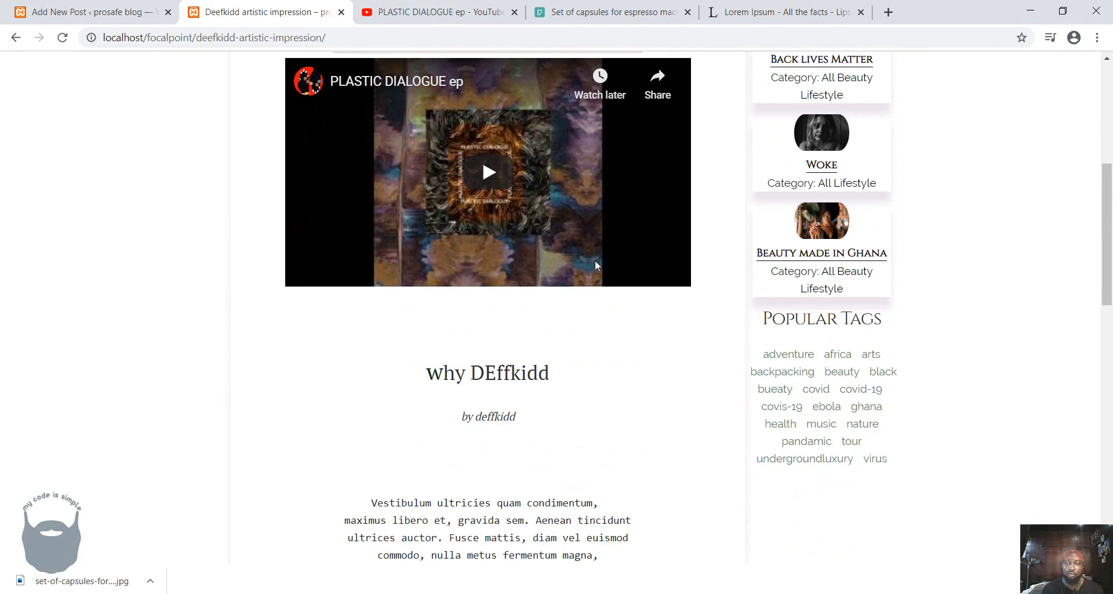
scroll(594, 260, up, 6)
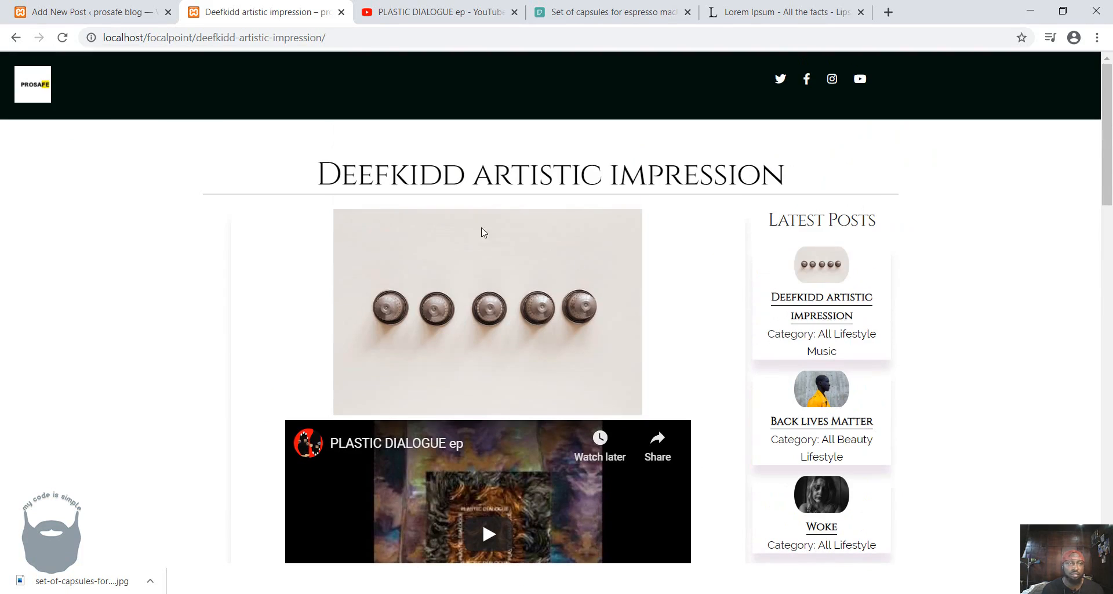
Return to the post editor, deselect the spacer and browse the available block types from the start of the post.
click(99, 14)
click(800, 208)
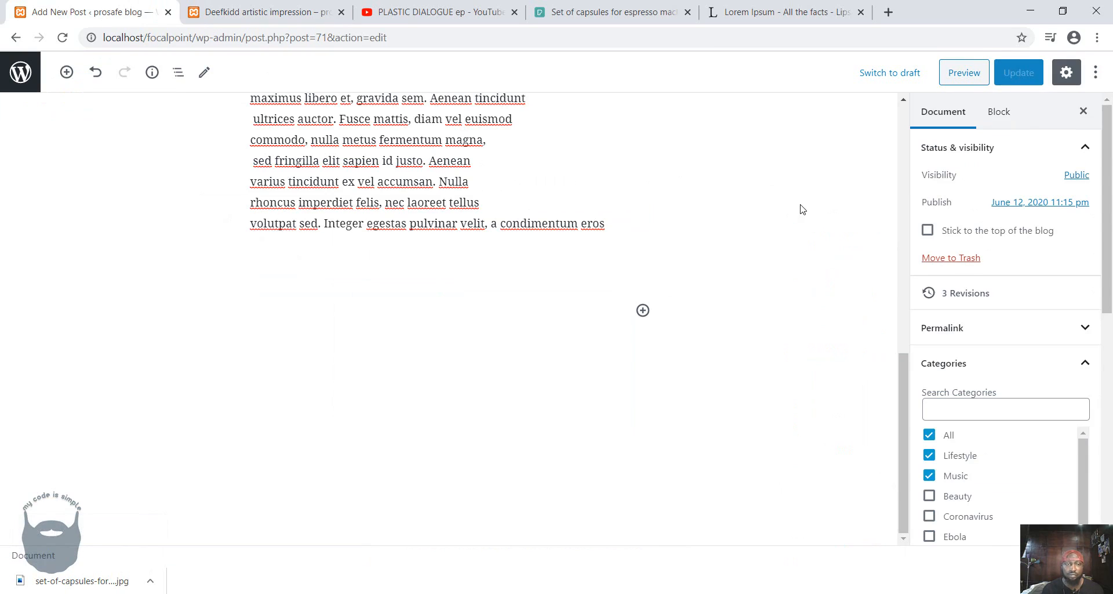
scroll(802, 209, up, 10)
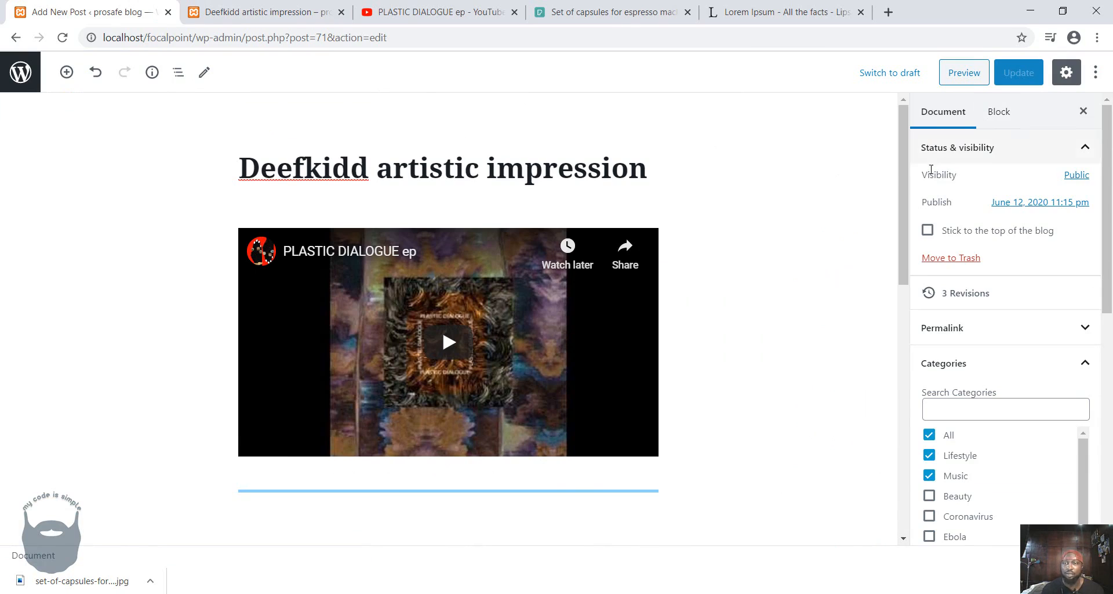
click(66, 72)
click(754, 119)
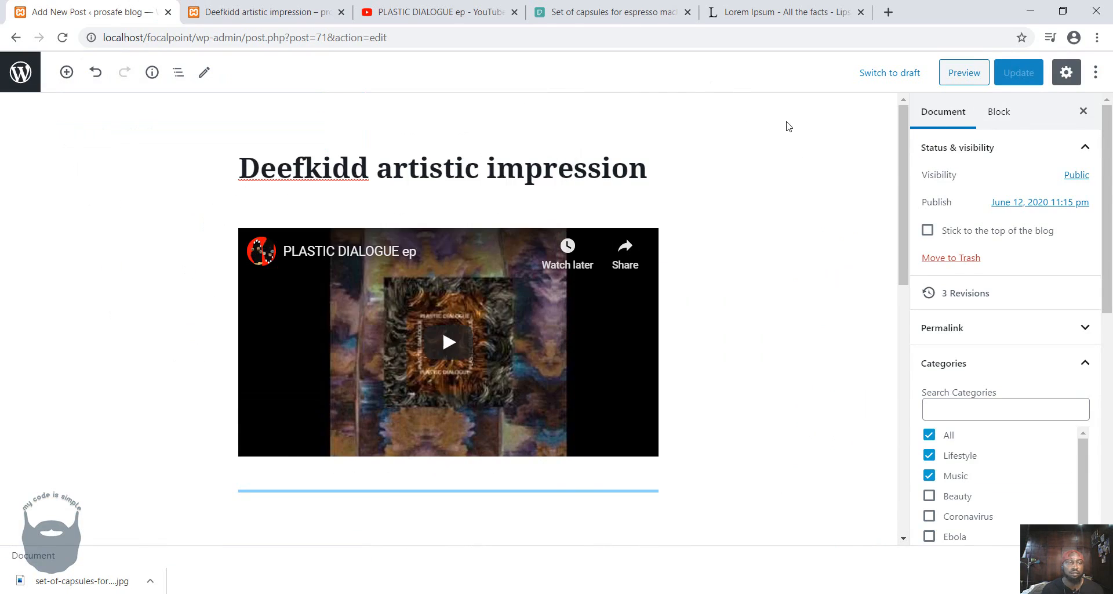
scroll(749, 224, down, 6)
scroll(747, 225, up, 6)
Leave the editor for the posts list, create a new post and enter the person's name as its title.
click(13, 70)
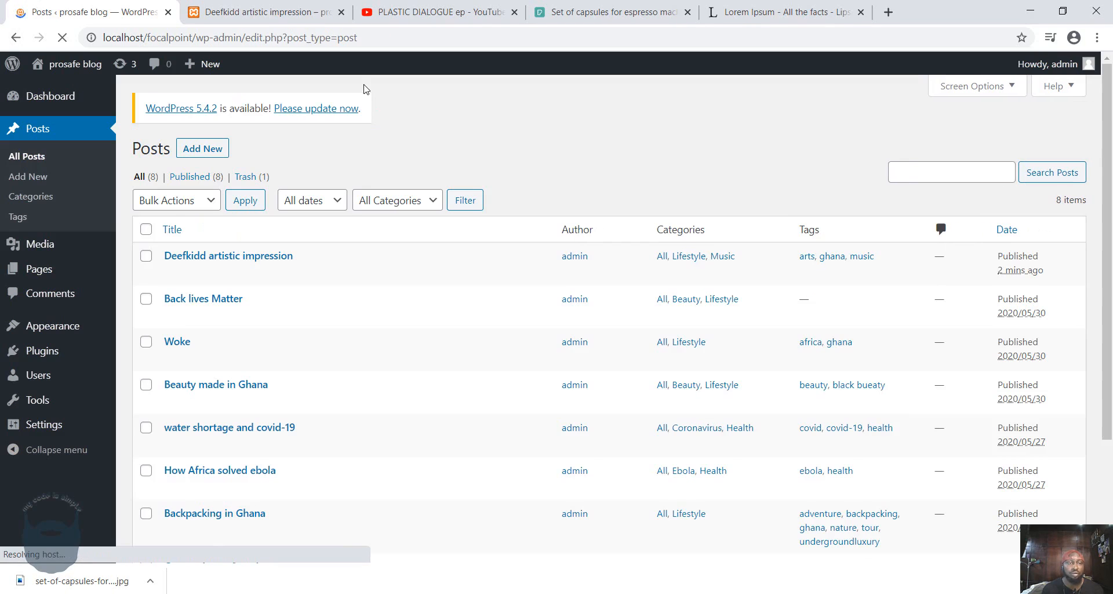
click(190, 150)
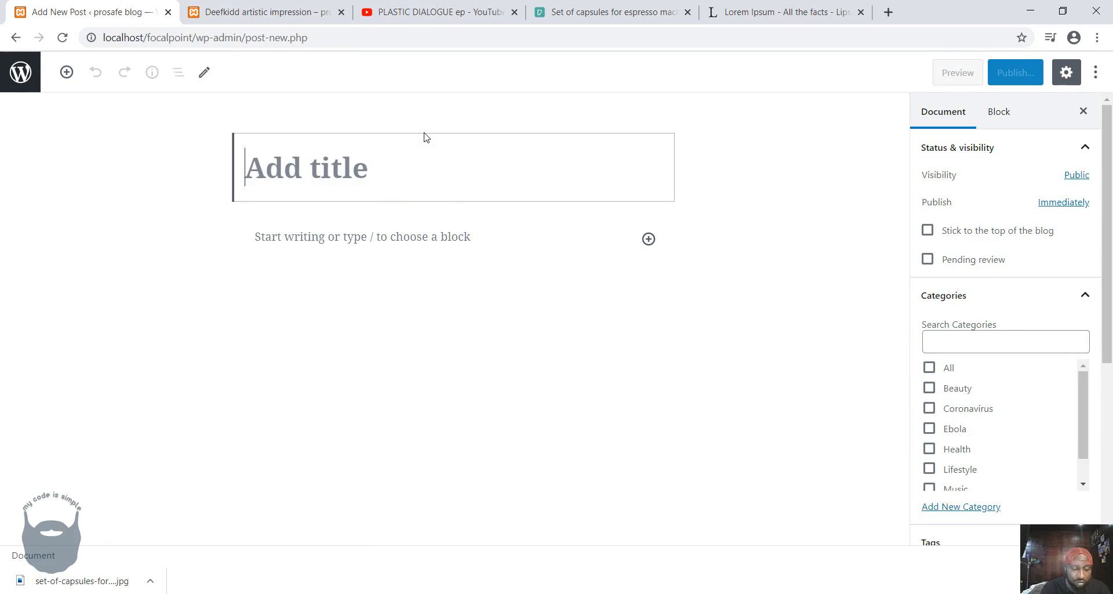
text(Dan)
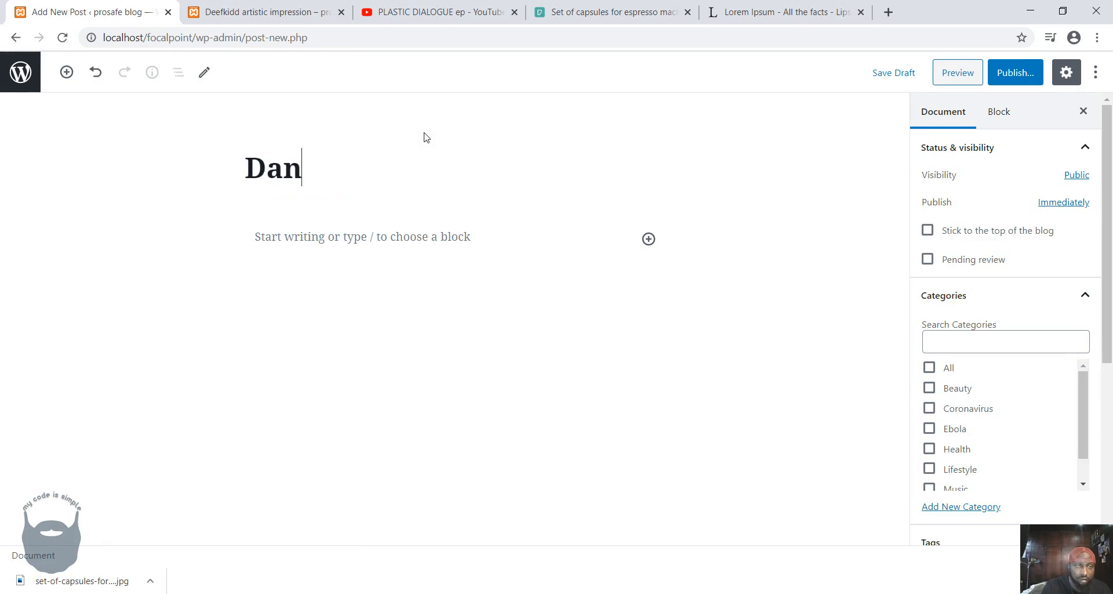
text(ny Berno)
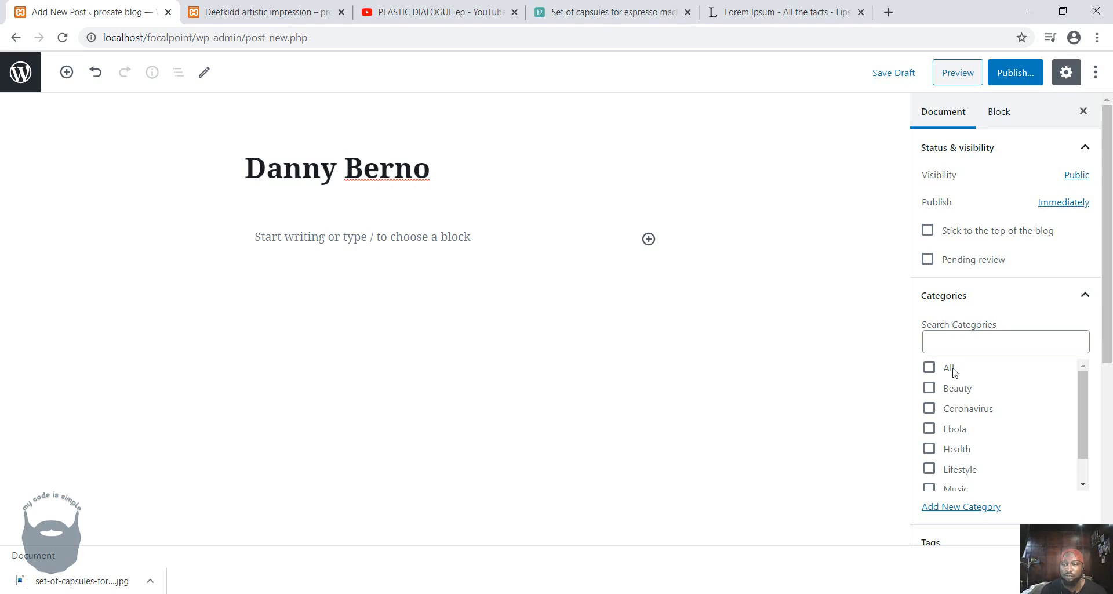
Switch to the published "Deefkidd artistic impression" page and look over its content.
click(261, 13)
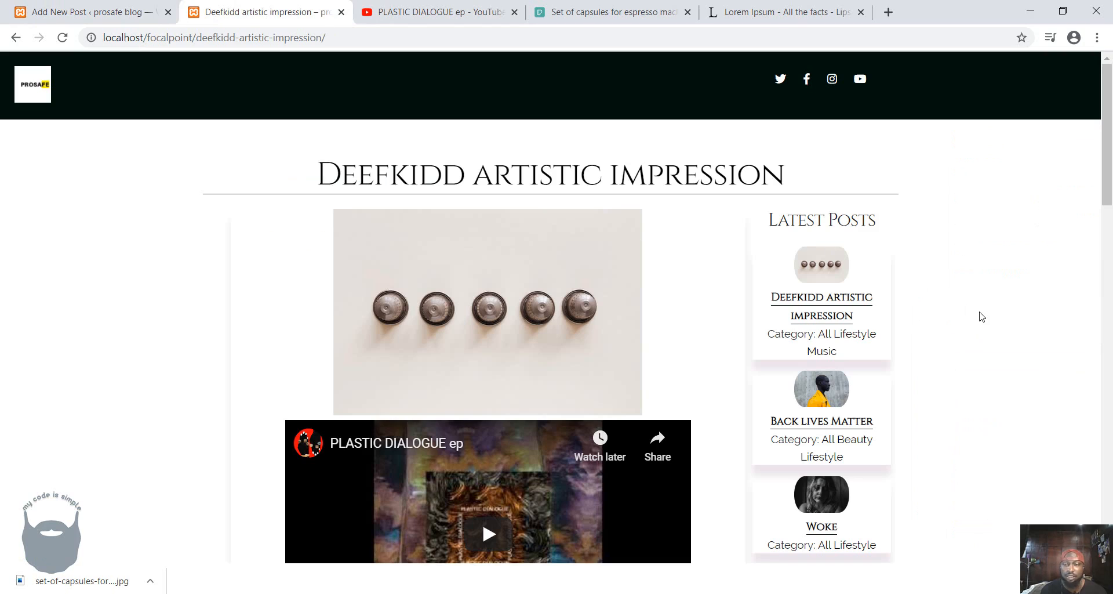
scroll(981, 317, down, 1)
scroll(909, 313, up, 1)
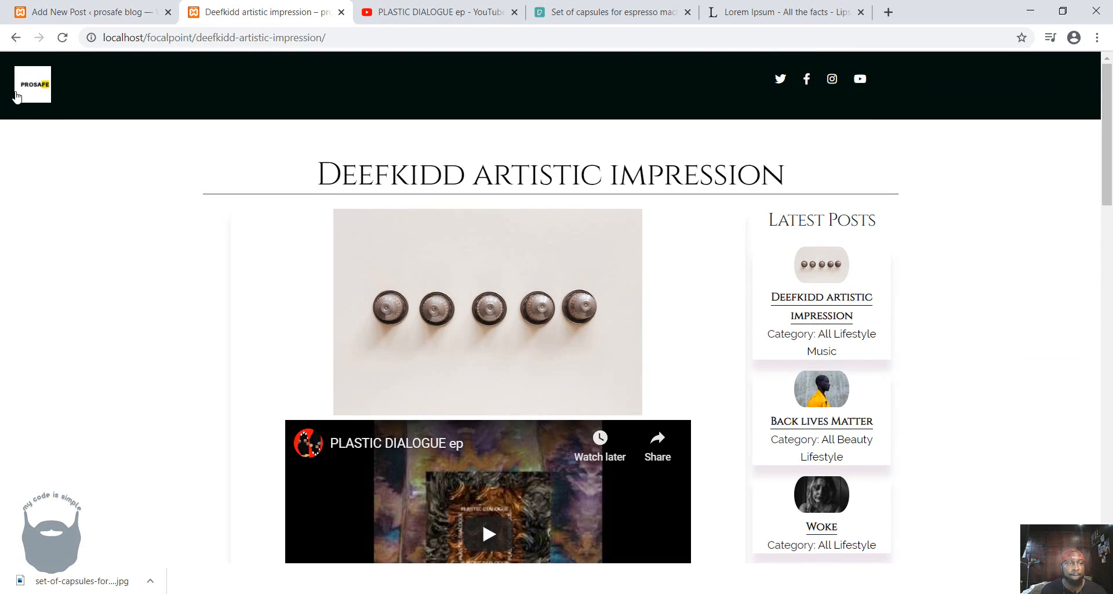
Go to the blog's home page and look over the post grid and the latest posts.
click(17, 97)
scroll(871, 340, down, 1)
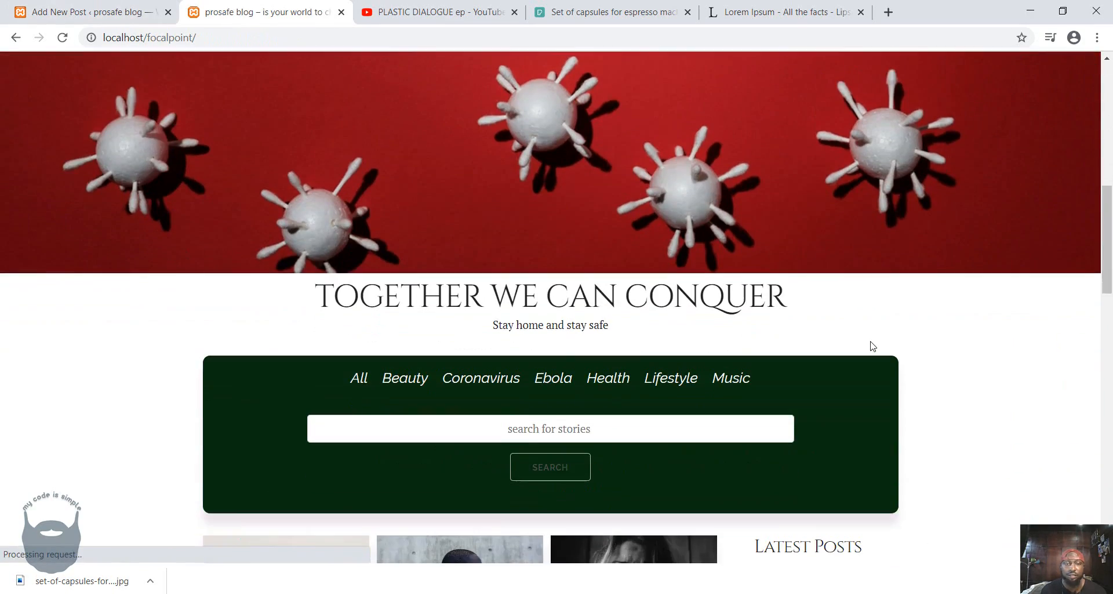
scroll(871, 346, down, 4)
scroll(873, 347, down, 3)
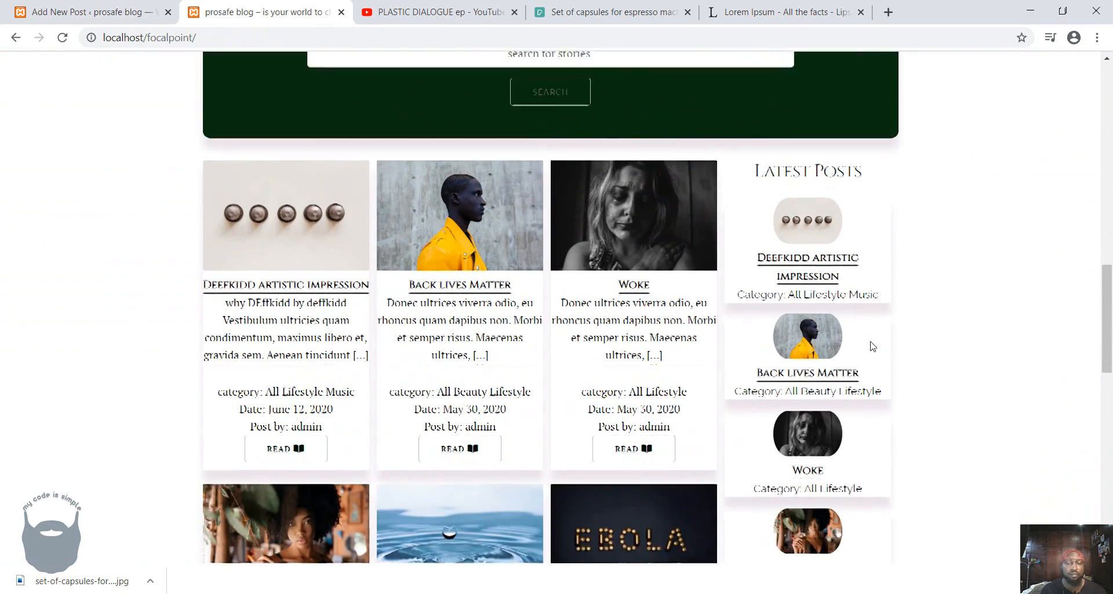
Return to the new post and complete its title by adding "is fire" after the person's name.
click(87, 12)
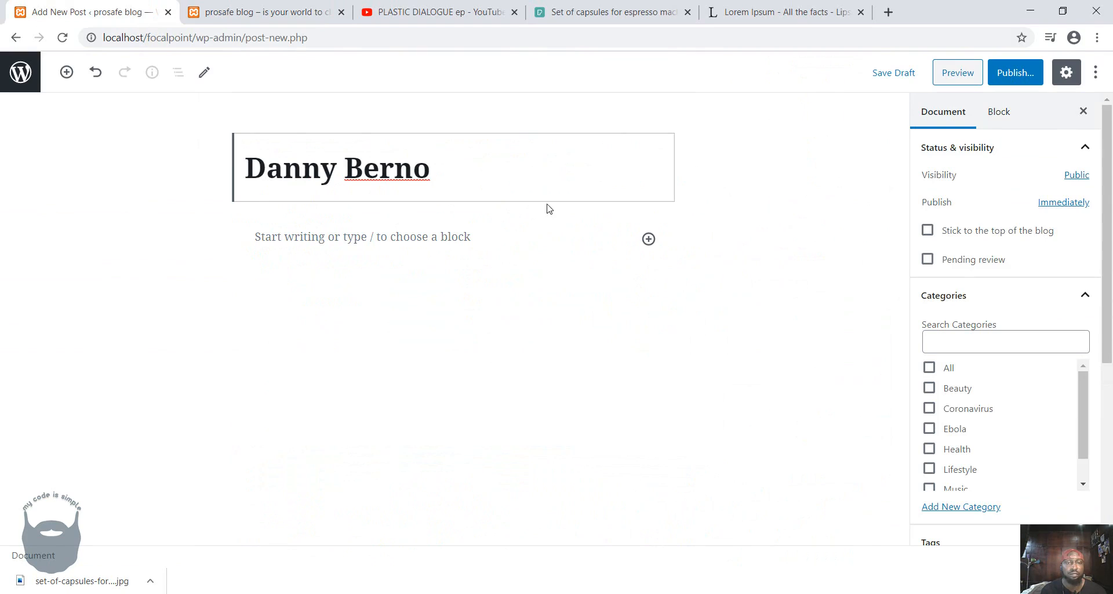
text(is fire)
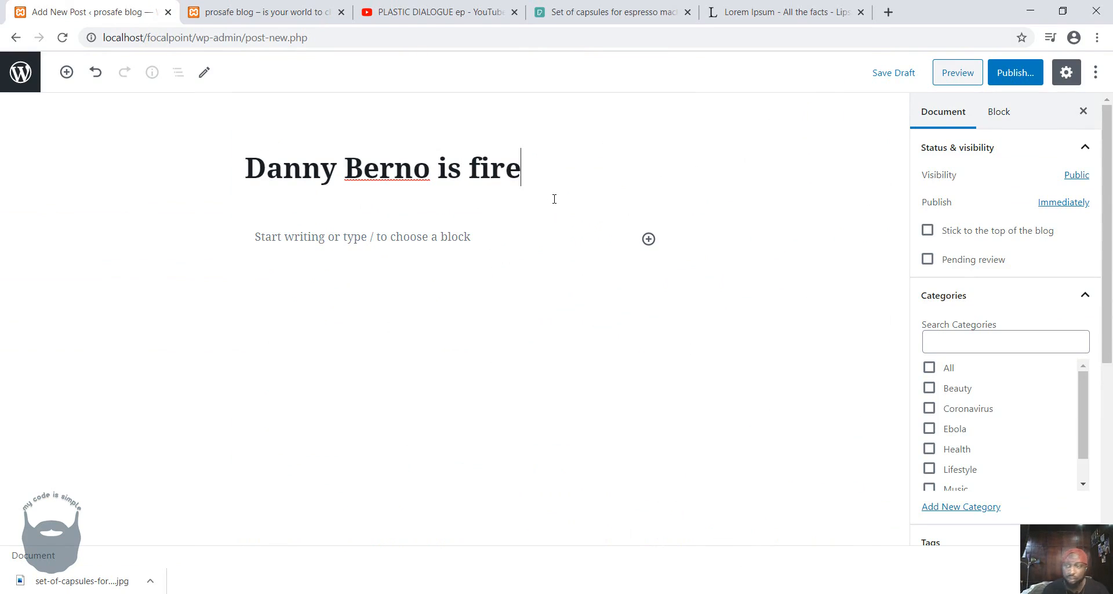
Switch to YouTube, close the embed dialog of the open video and search for the artist named in the post title.
click(418, 14)
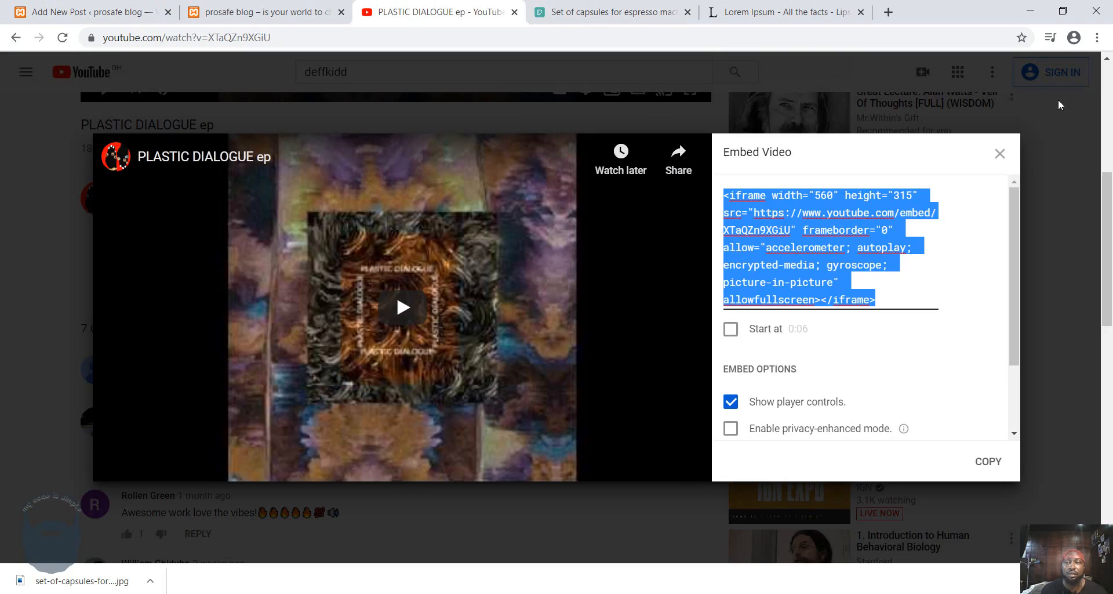
click(1040, 133)
scroll(355, 105, up, 6)
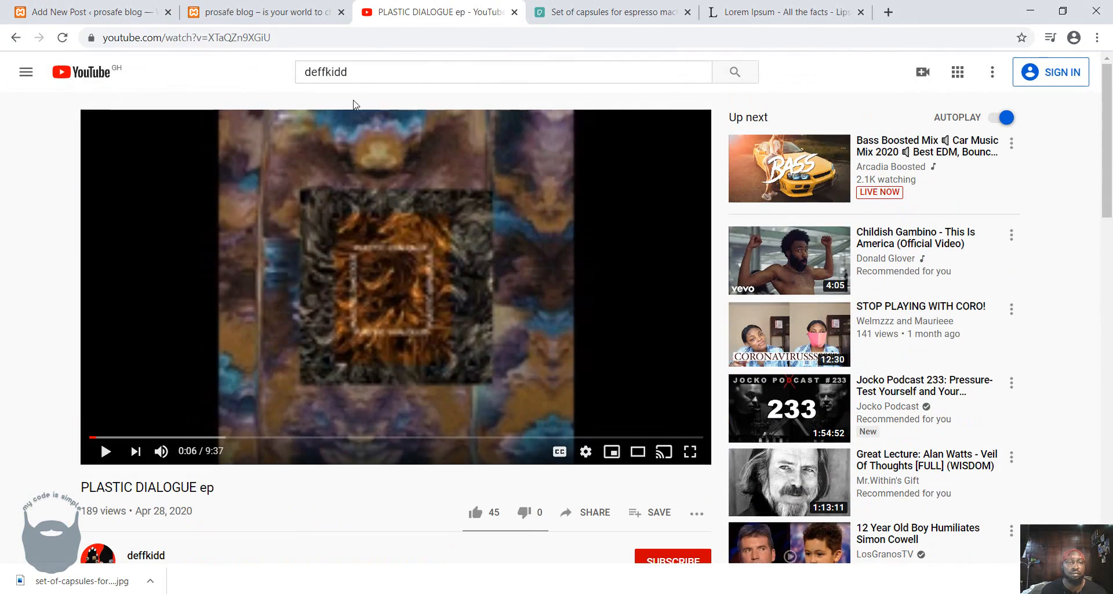
click(361, 69)
text(danny b)
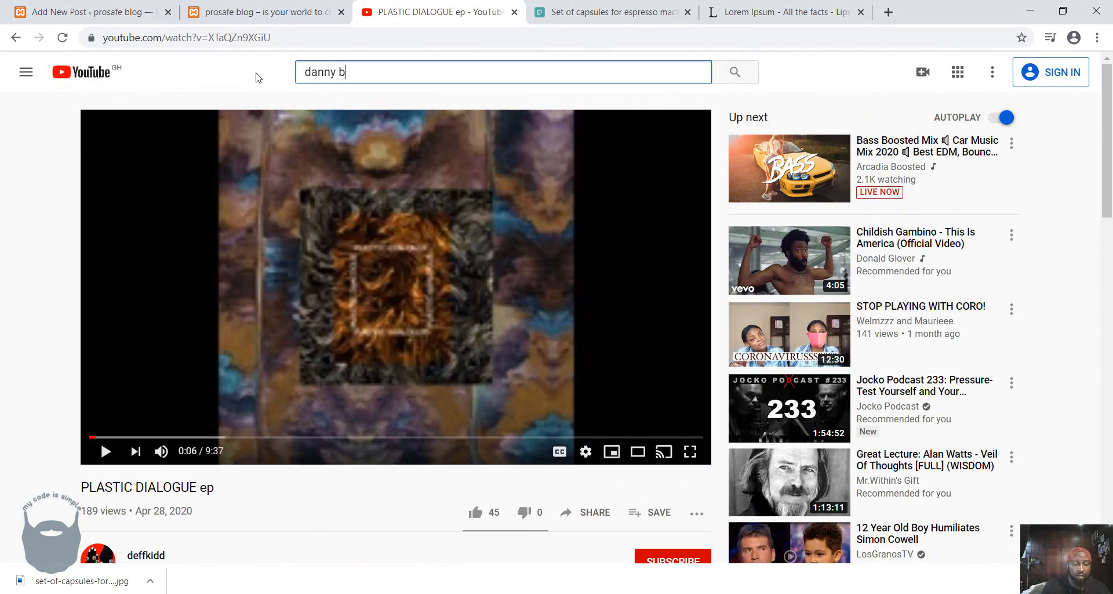
text(erno)
key(Return)
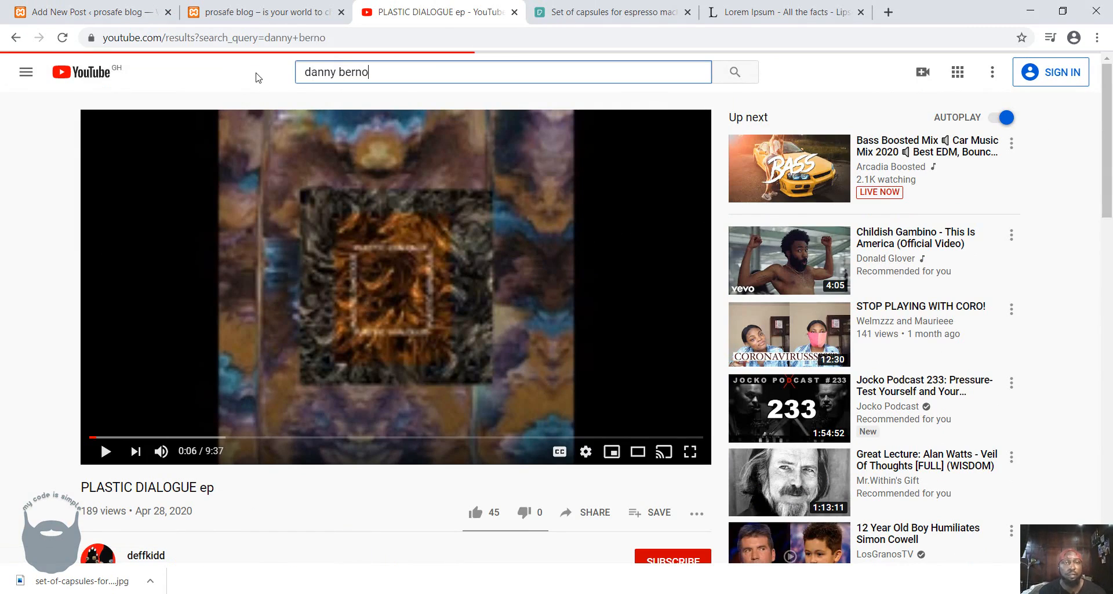
Switch to Pexels, dismiss the thank-you dialog and close the capsules photo to return to the search results.
click(604, 14)
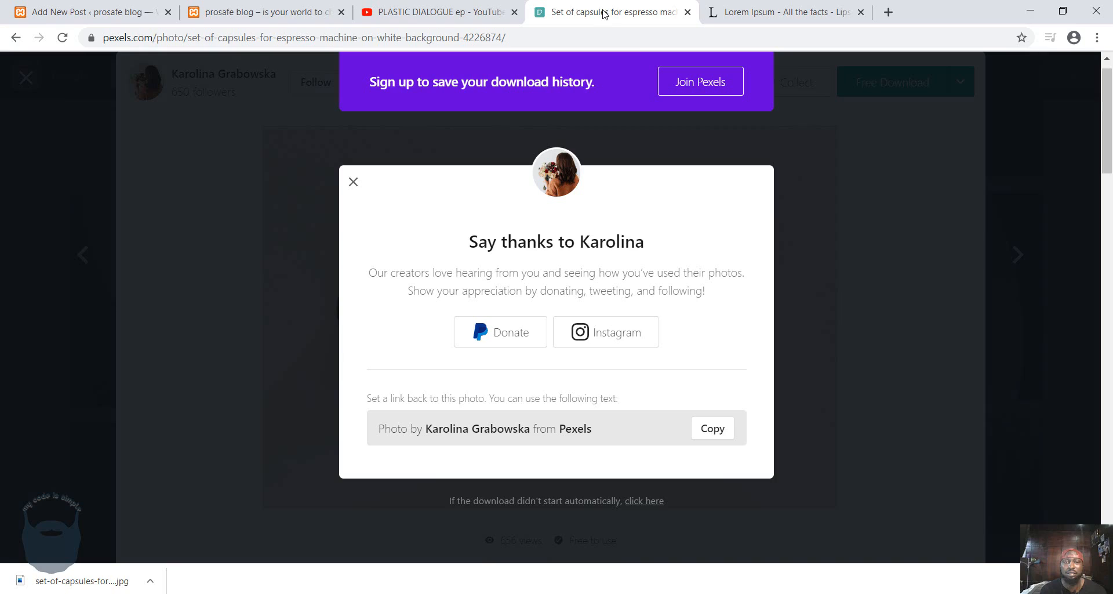
click(351, 185)
click(25, 78)
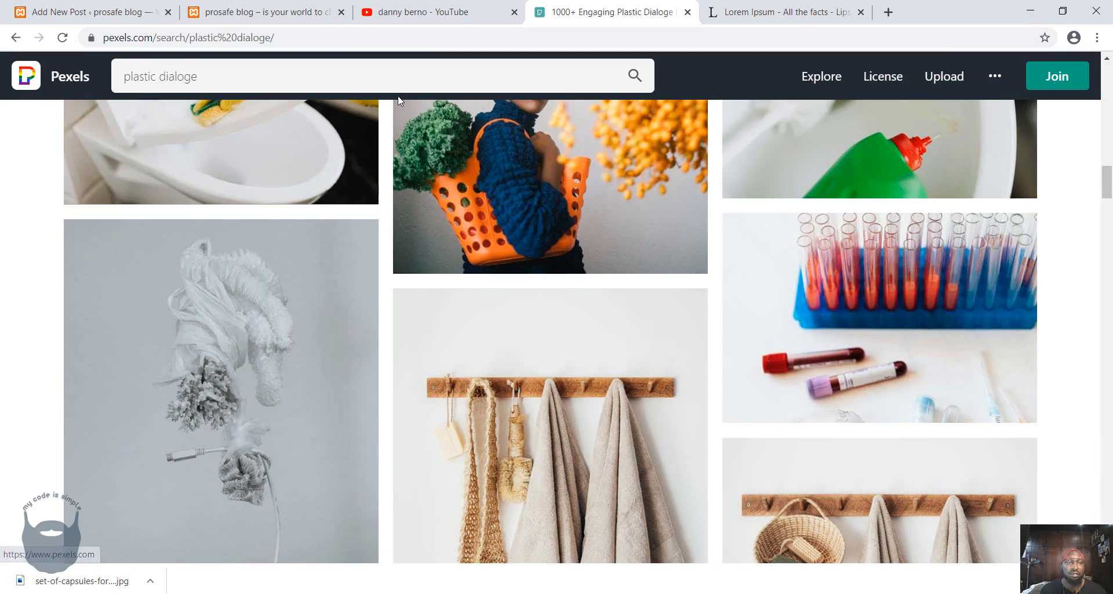
Switch back to YouTube and open the artist's "So Cold [Official Audio]" video.
click(474, 16)
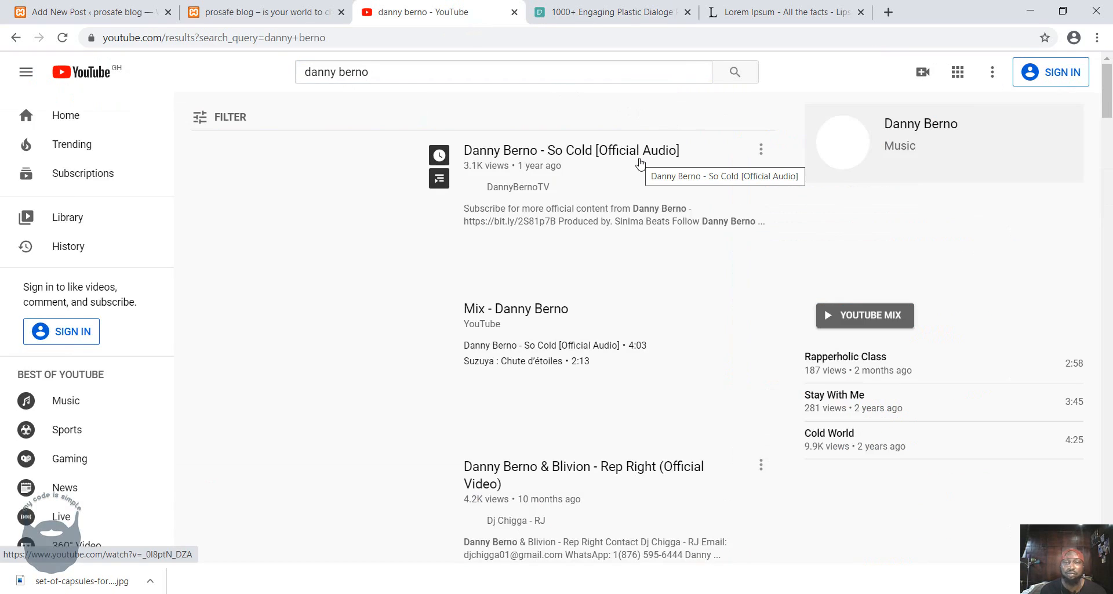
click(556, 156)
Switch to Pexels and replace the current photo search with a search for "cold".
click(635, 11)
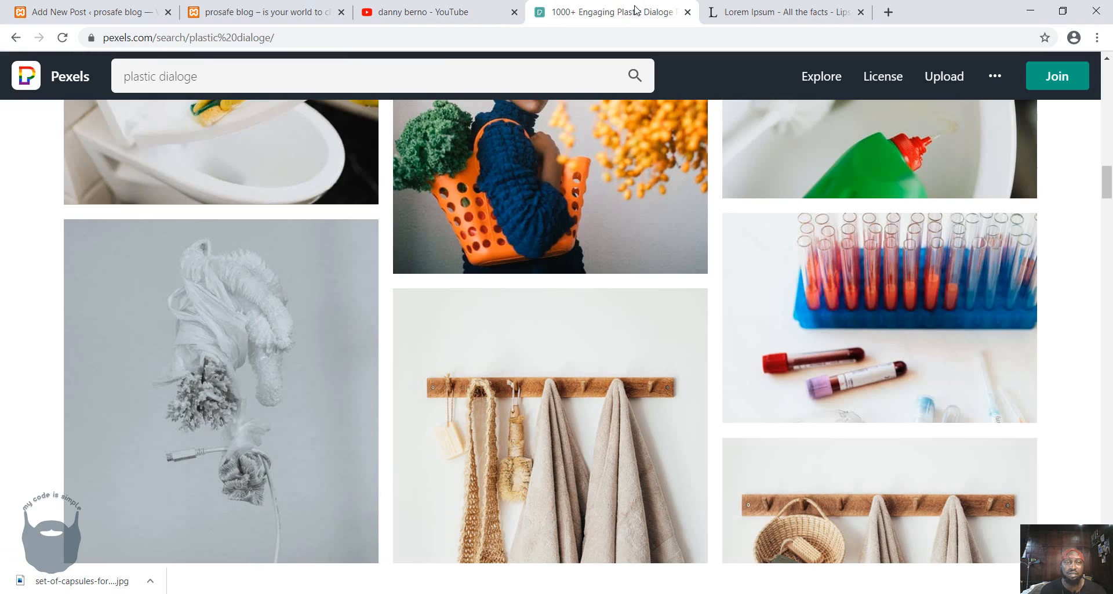
click(356, 76)
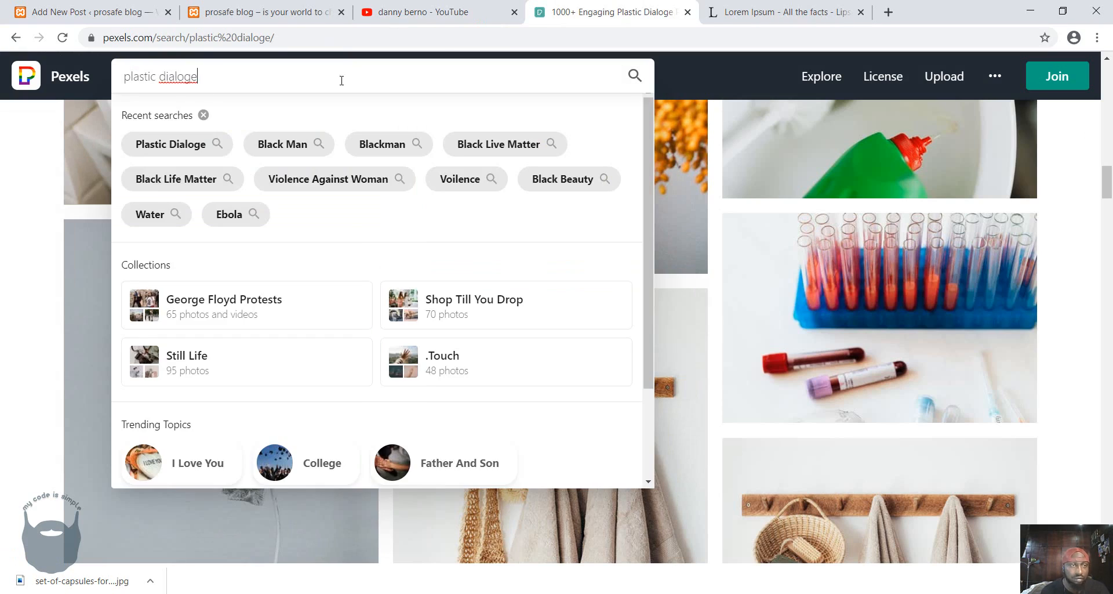
drag(341, 80, 0, 81)
text(cold)
key(Return)
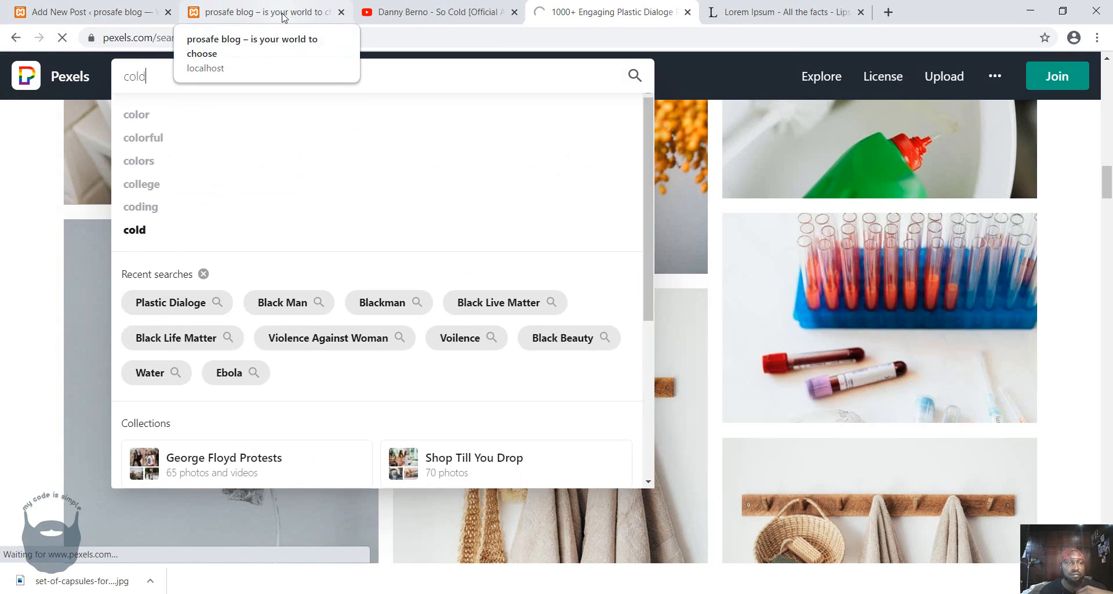
Return to the WordPress post editor and insert a Verse block directly below the title.
click(62, 13)
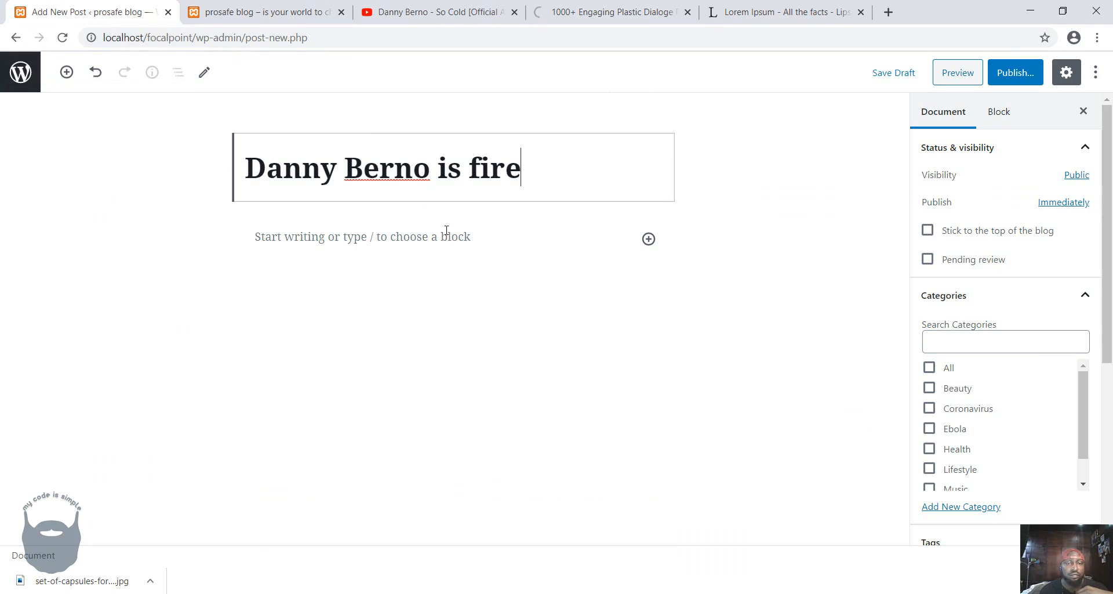
click(650, 239)
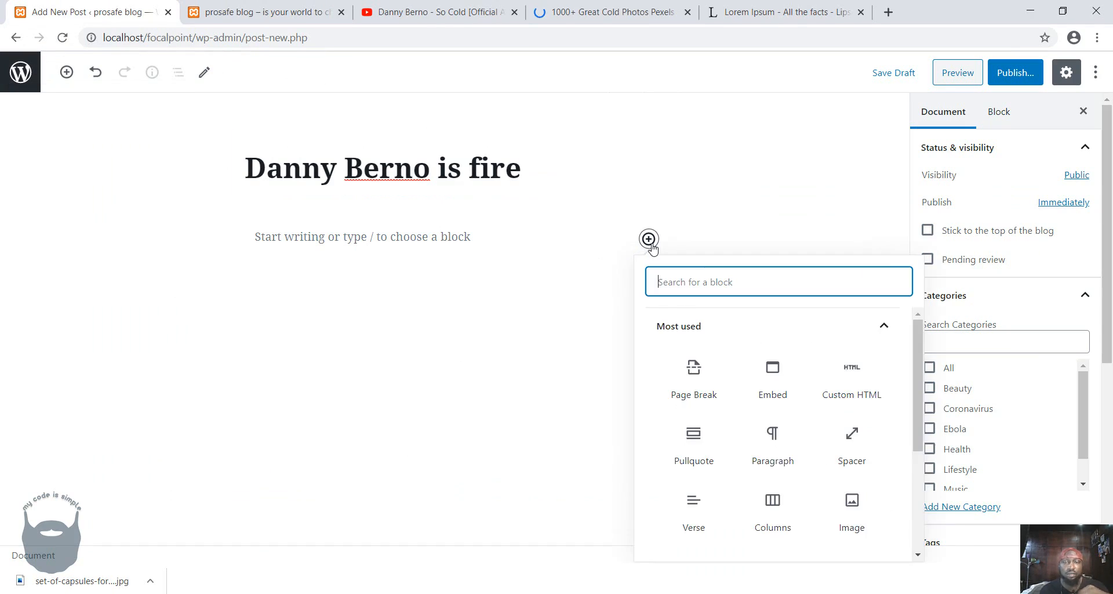
click(780, 441)
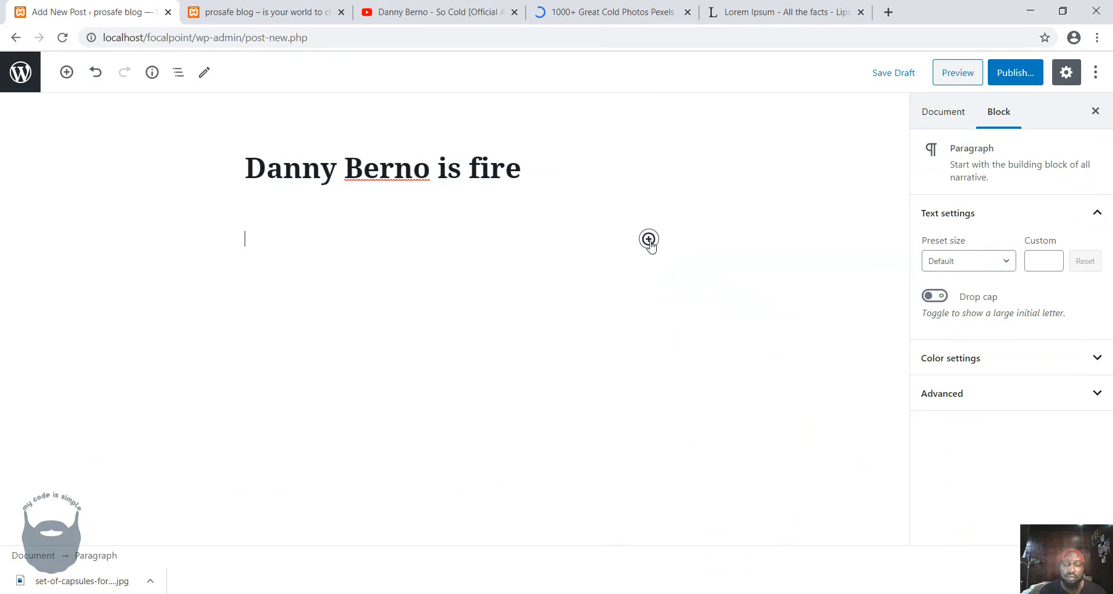
click(650, 239)
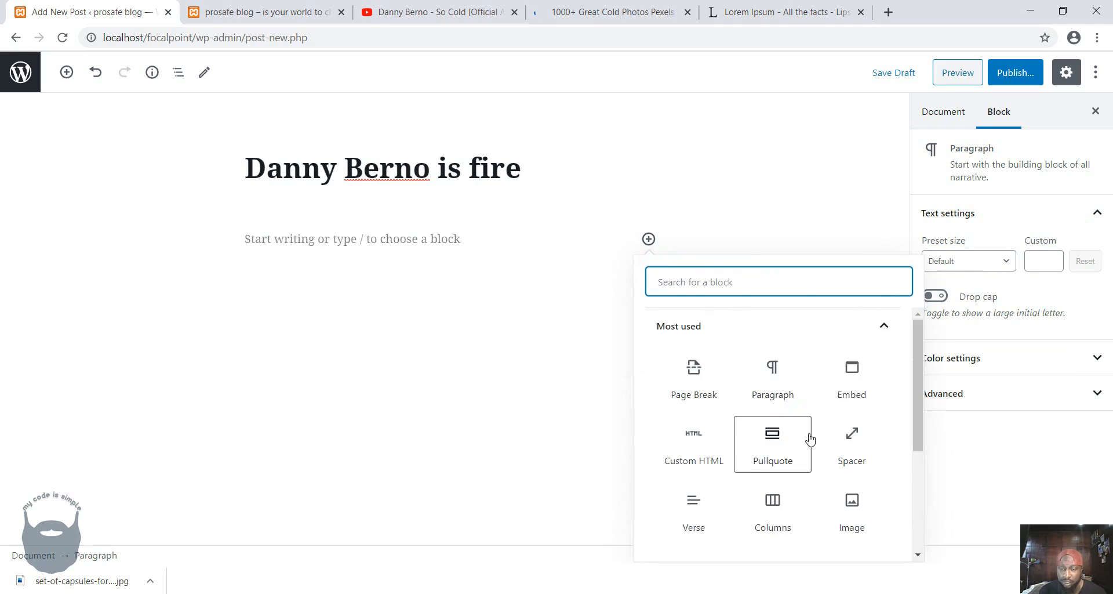
scroll(794, 449, down, 1)
click(714, 443)
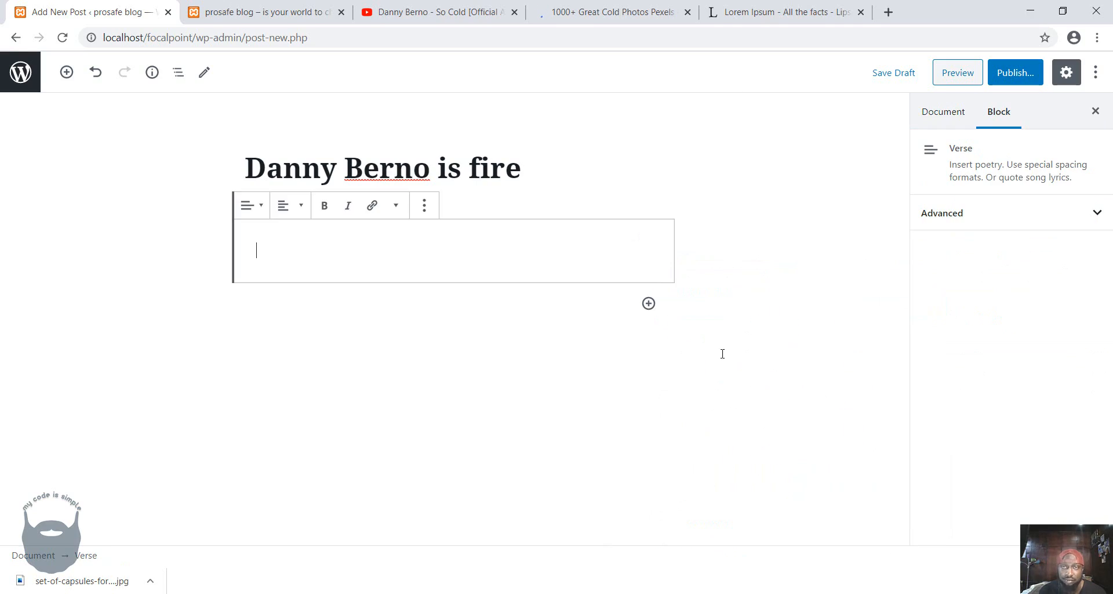
Copy the Lorem Ipsum text from its opening words through "Praesent pulvinar pellentesque" and paste it into the verse block.
click(759, 22)
click(339, 372)
scroll(339, 371, down, 5)
scroll(339, 369, up, 3)
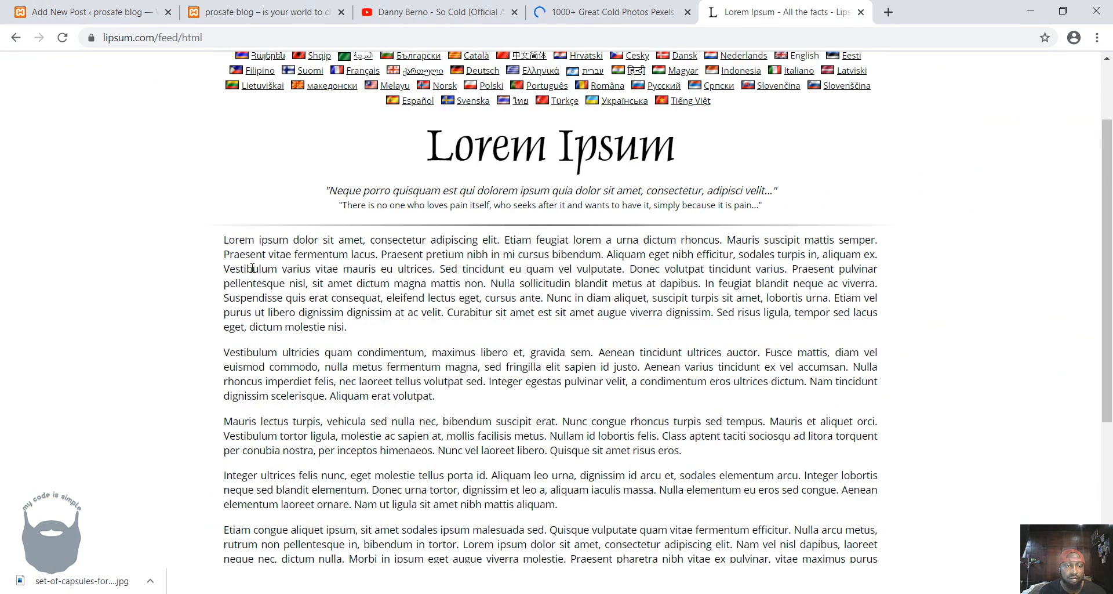
drag(224, 240, 285, 284)
key(ctrl+c)
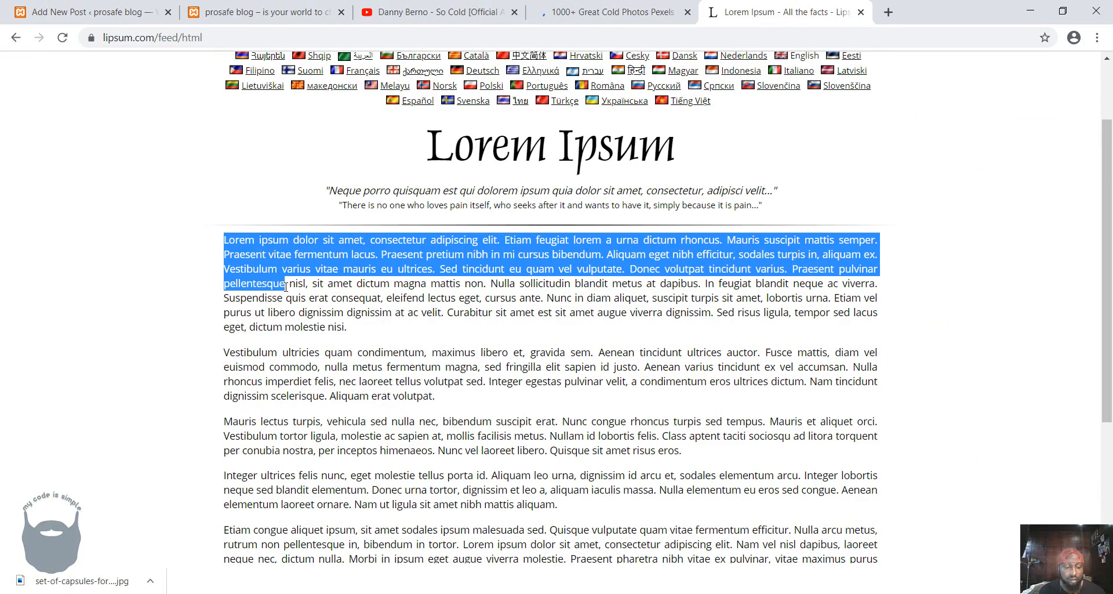
click(152, 18)
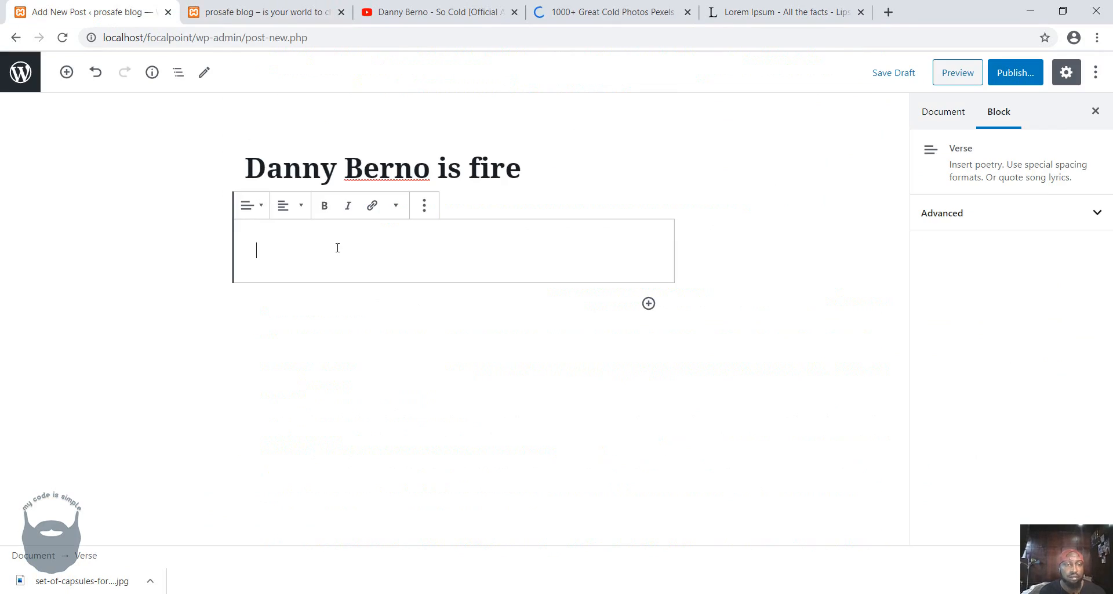
key(ctrl+v)
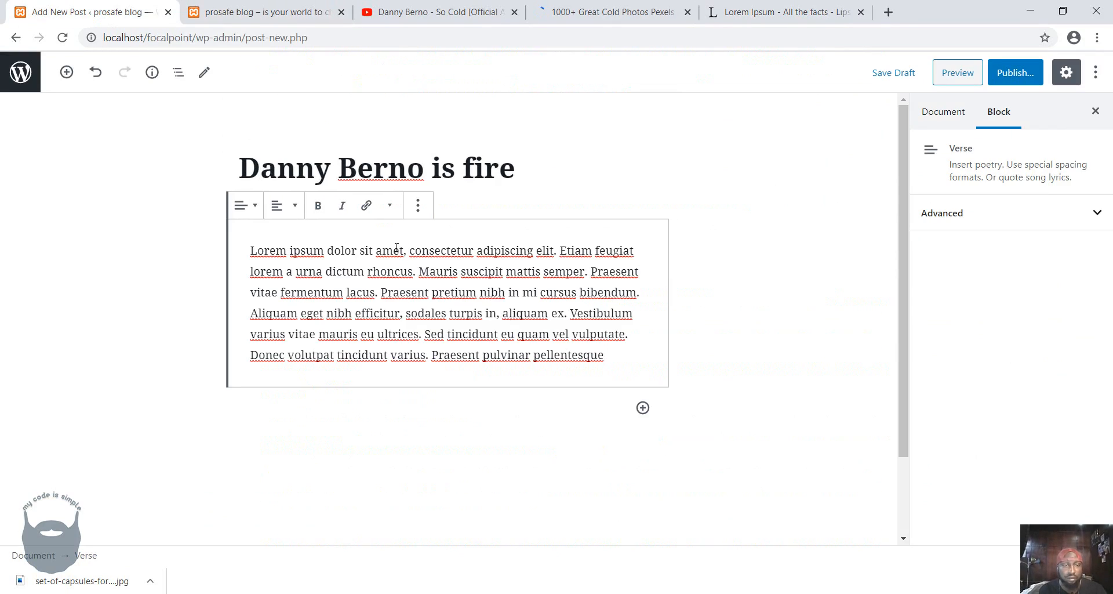
Break the verse after "consectetur", "urna", "mattis", "lacus." and "bibendum.", and delete the text from "Aliquam eget" onward.
click(479, 251)
key(Return)
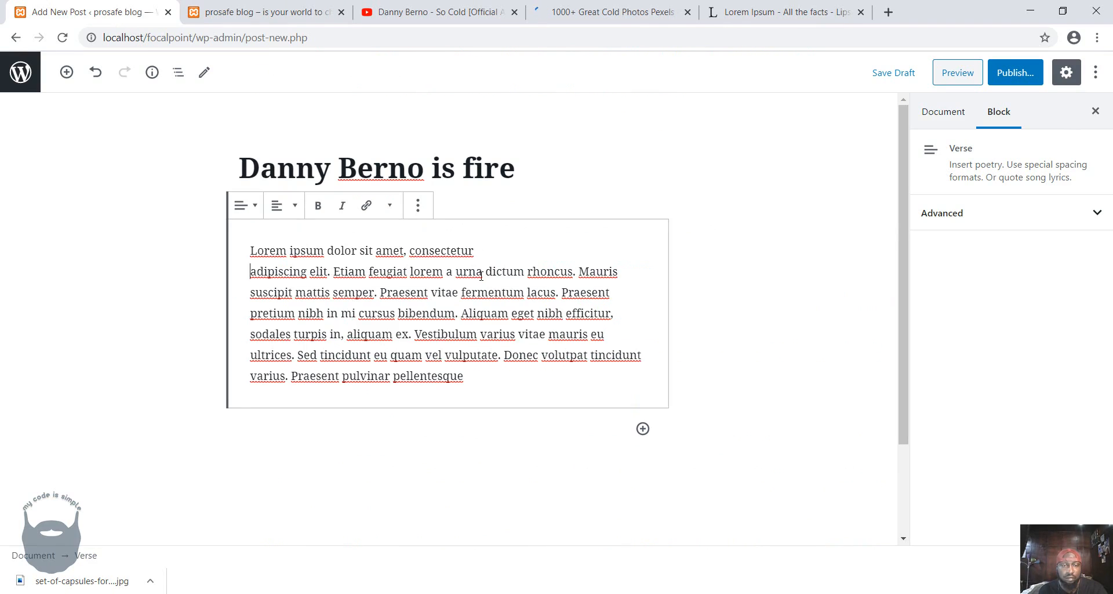
click(482, 273)
key(Return)
click(469, 293)
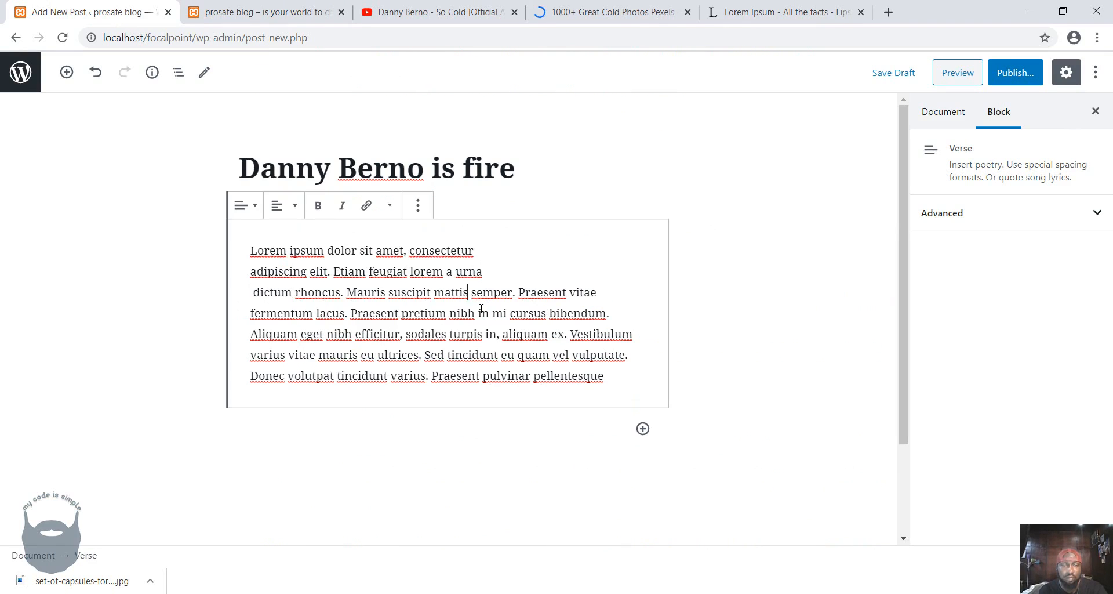
key(Return)
click(482, 314)
key(Return)
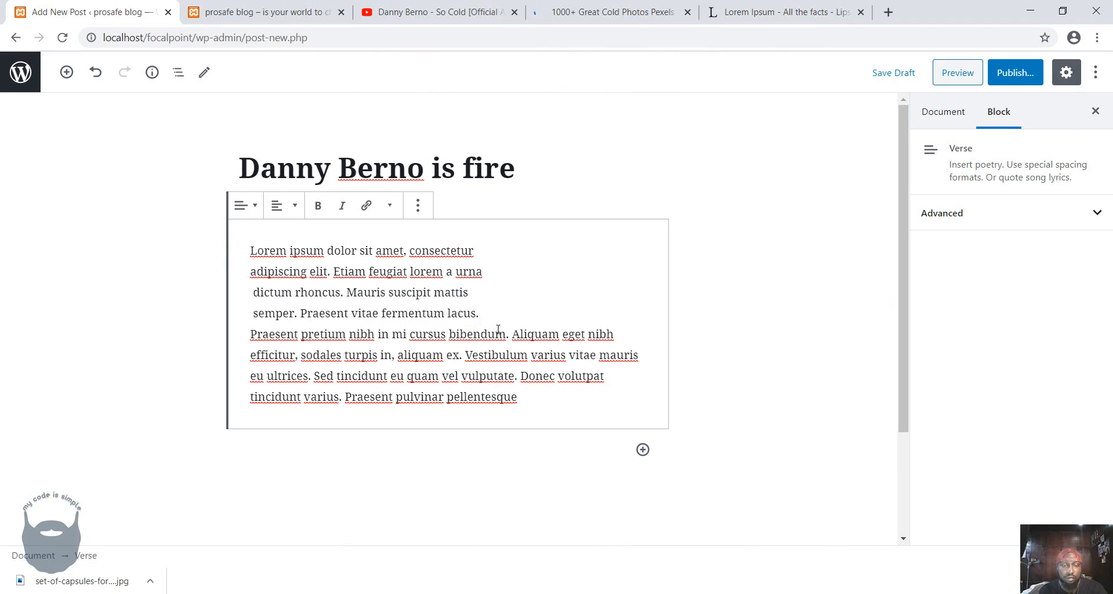
click(510, 334)
key(Return)
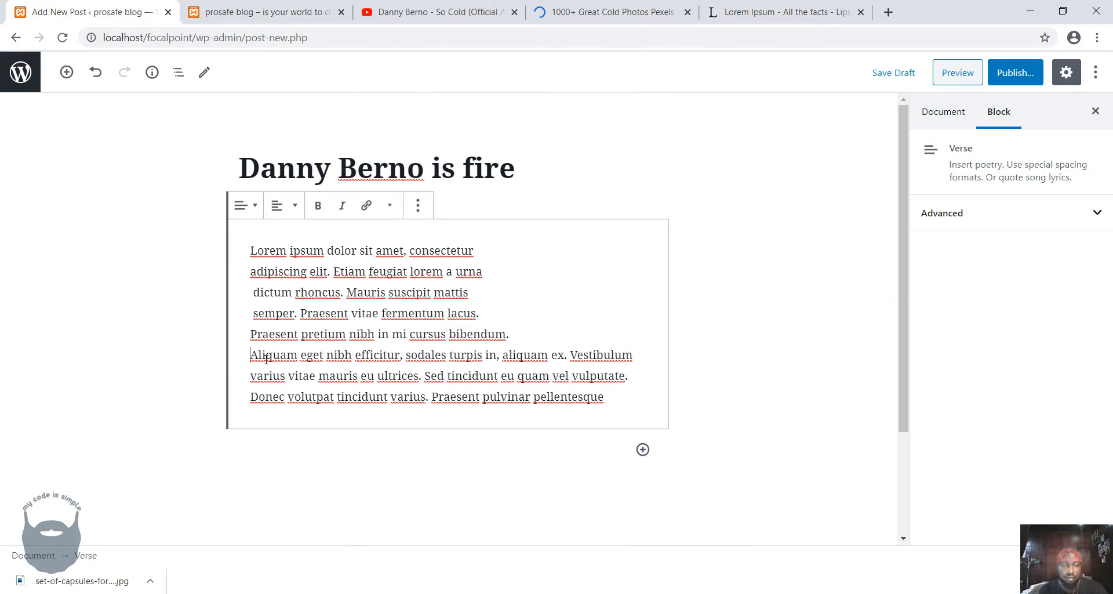
shift+click(623, 397)
key(BackSpace)
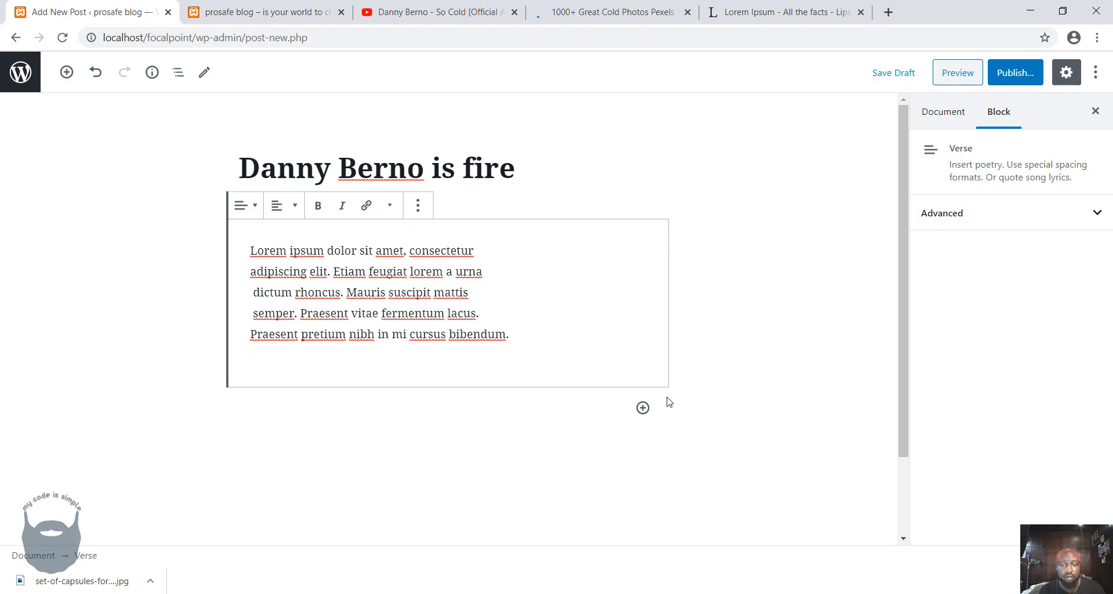
Add a Spacer block below the verse and set its height to 10 pixels.
click(643, 408)
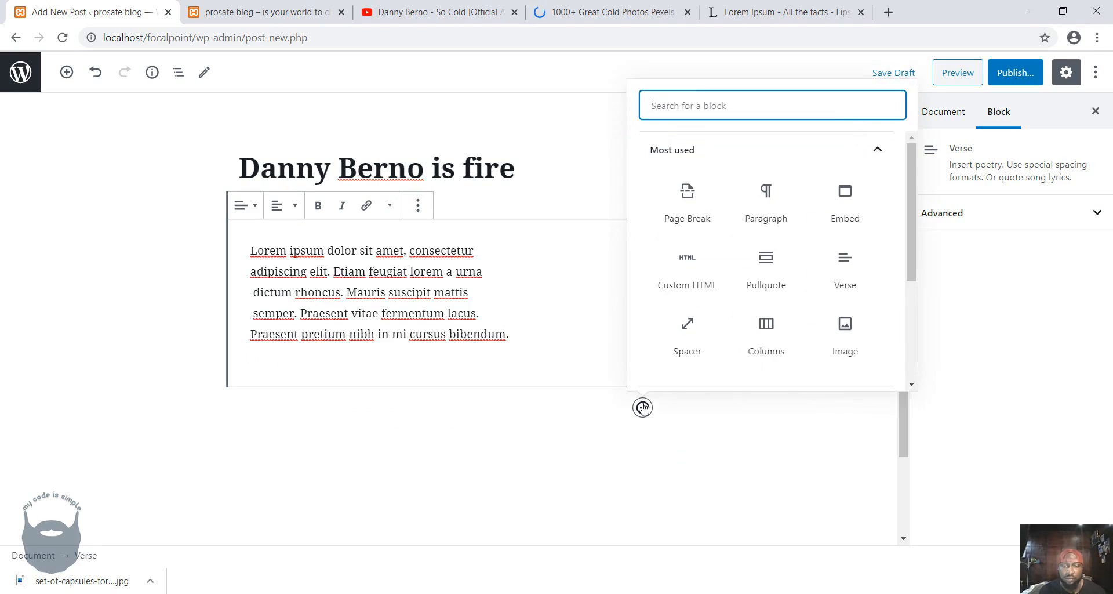
click(682, 335)
double_click(995, 244)
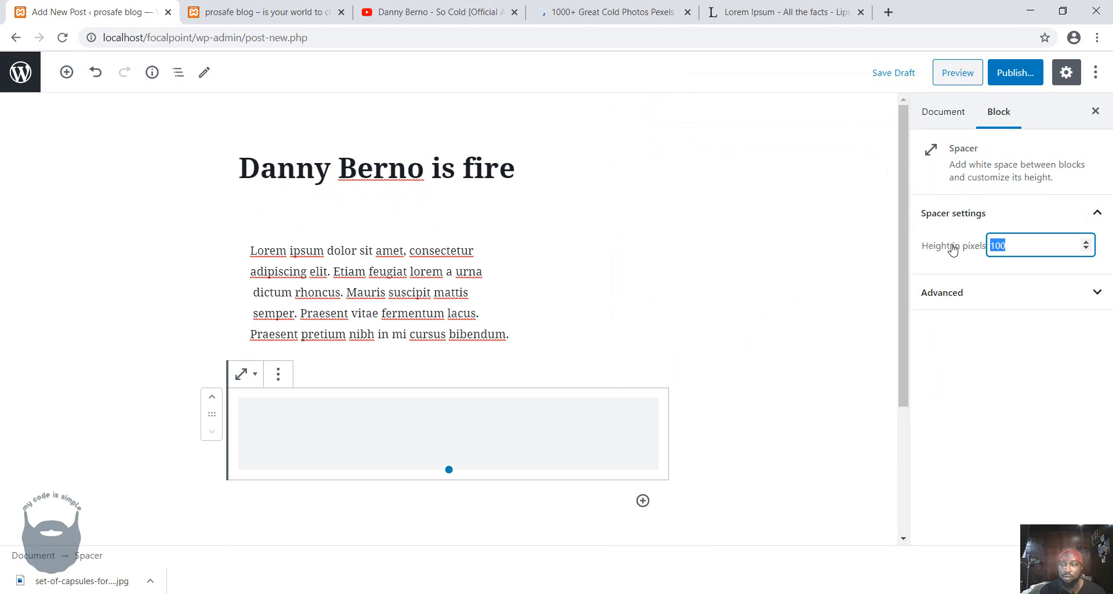
text(10)
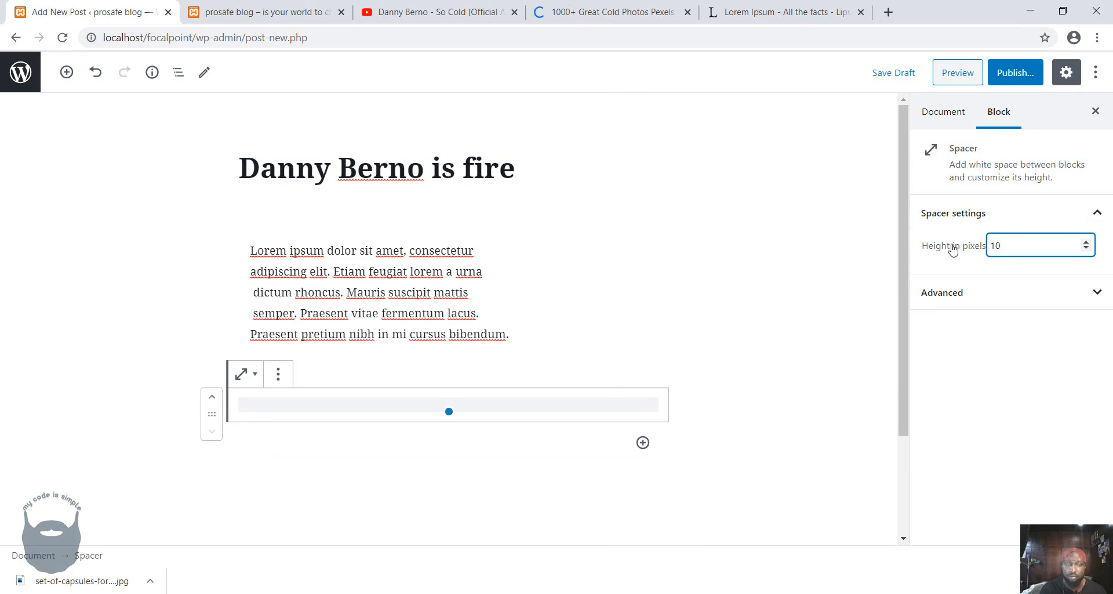
Add a Custom HTML block below the spacer.
click(642, 442)
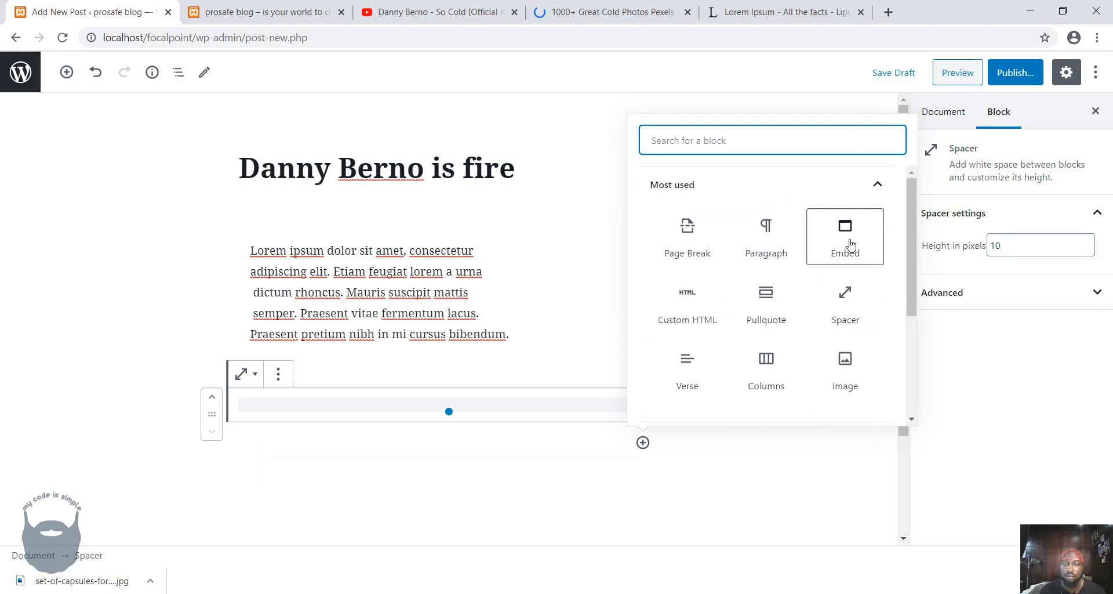
click(687, 301)
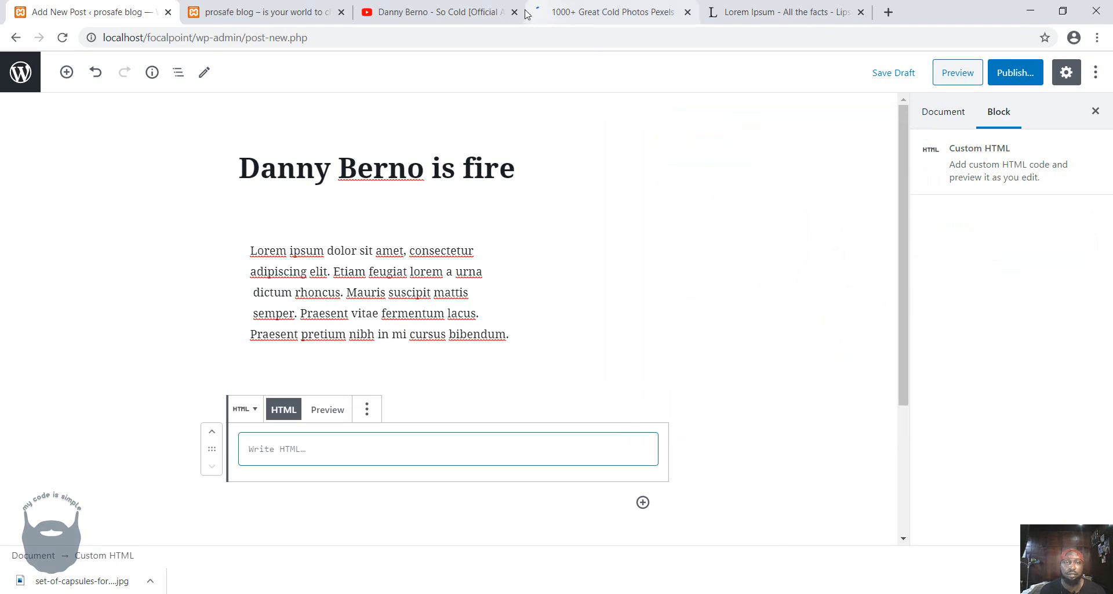
Copy the iframe embed code of the YouTube video "Danny Berno - So Cold [Official Audio]" and return to the post editor.
click(440, 12)
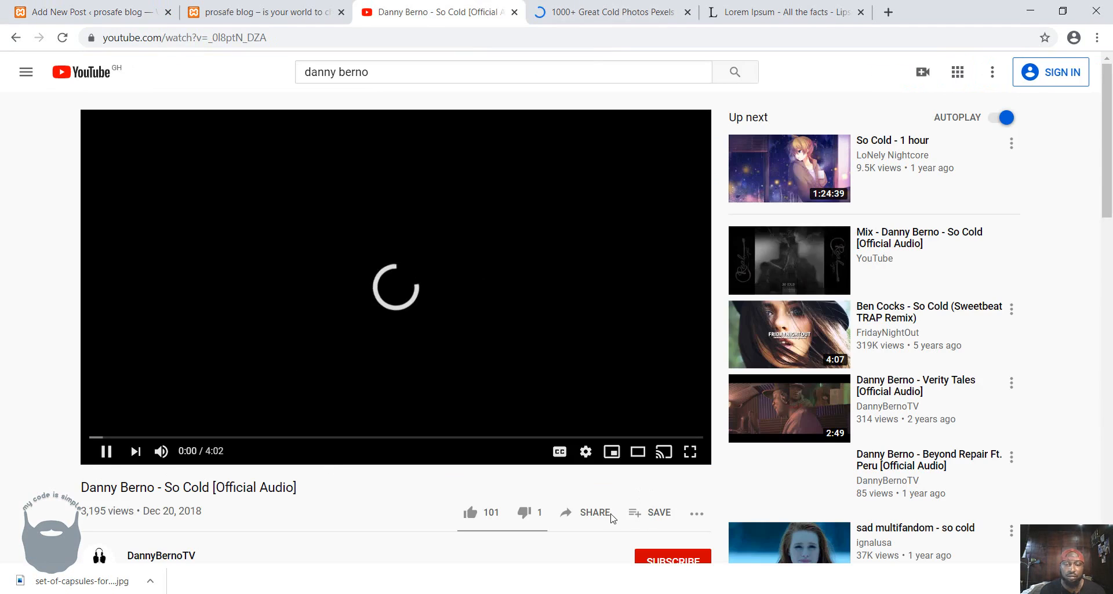
click(592, 515)
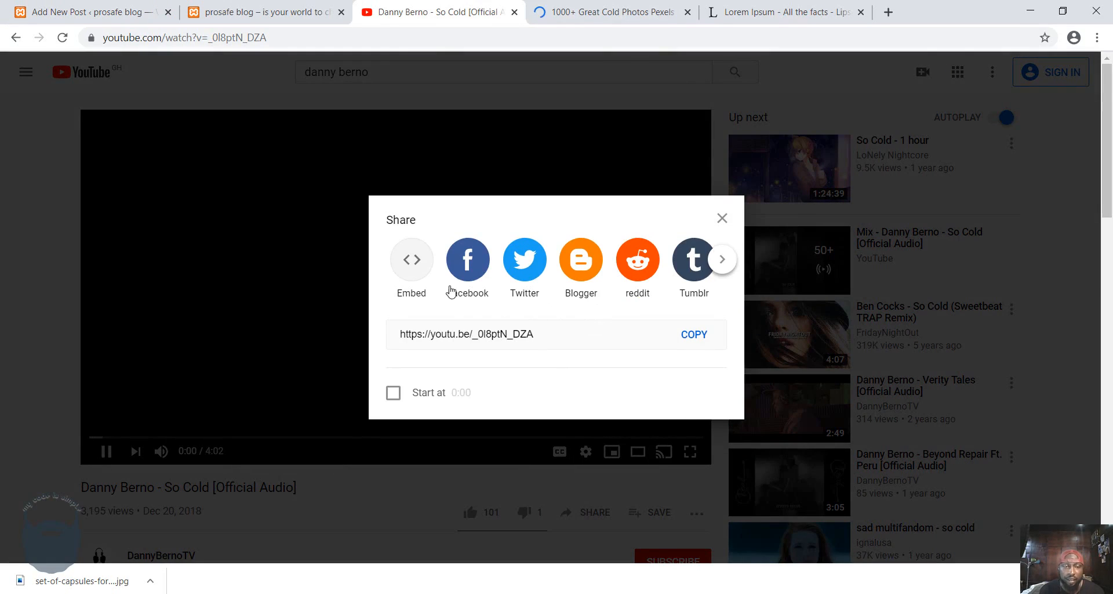
click(417, 277)
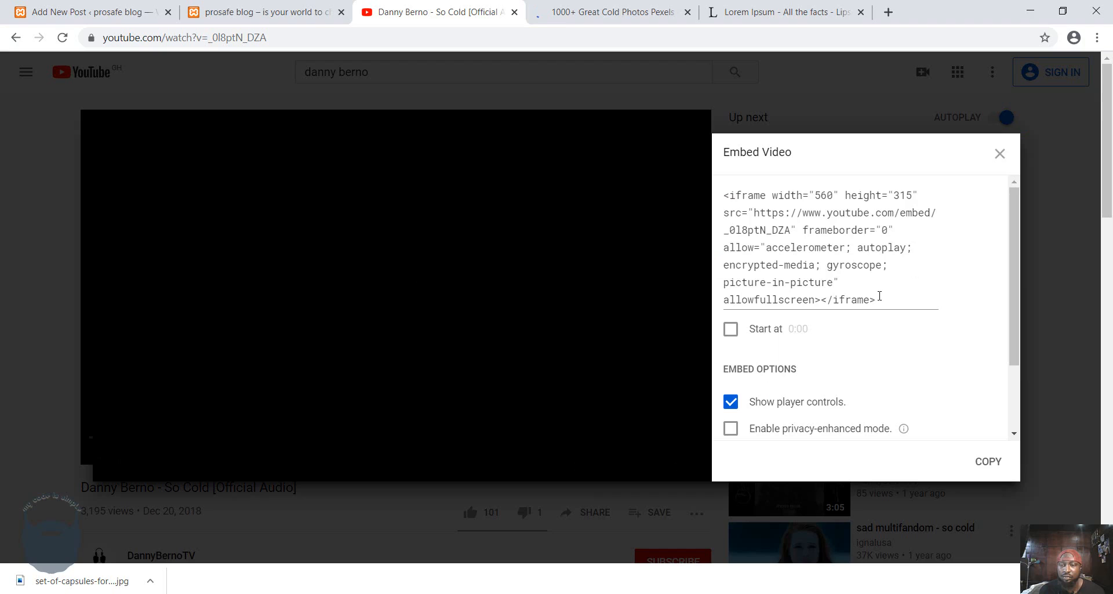
drag(879, 295, 704, 167)
key(ctrl+c)
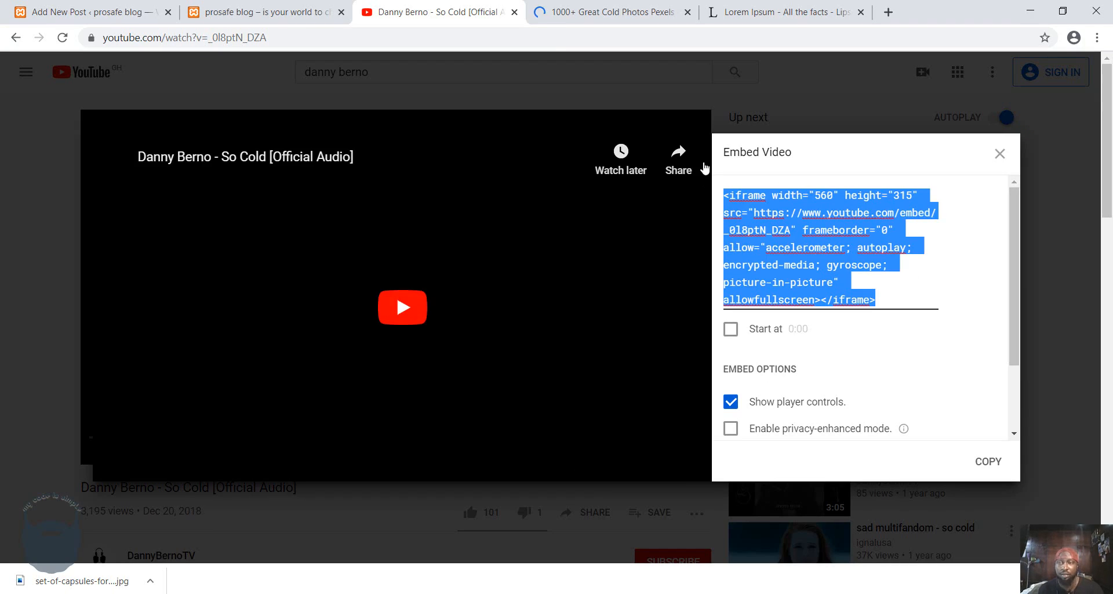
click(242, 7)
click(87, 11)
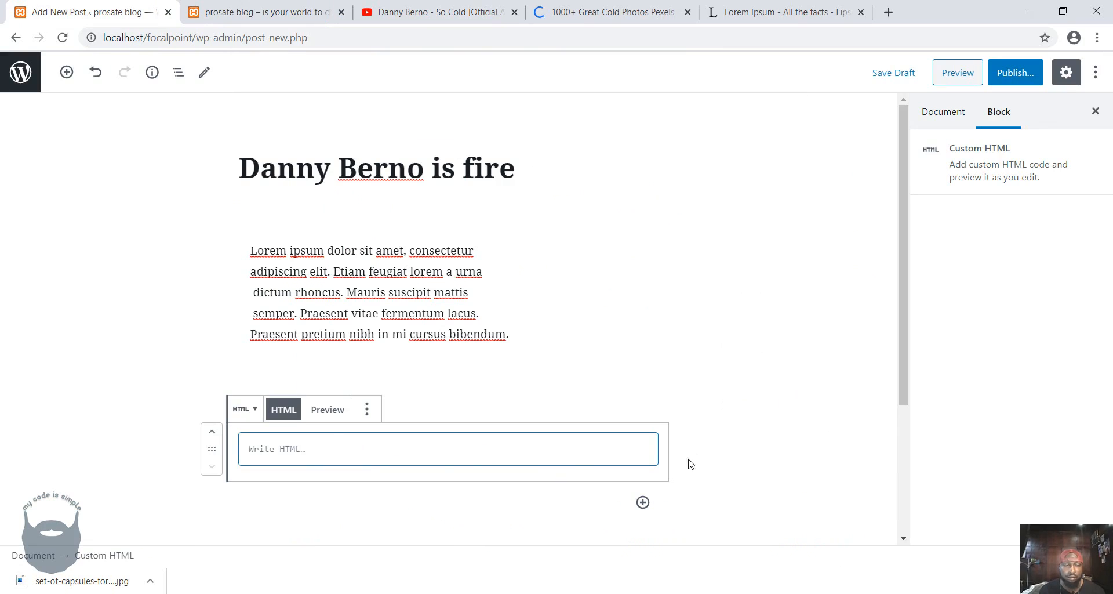
Replace the empty Custom HTML block with a Columns block below the spacer, using the variation with two equal columns.
click(366, 409)
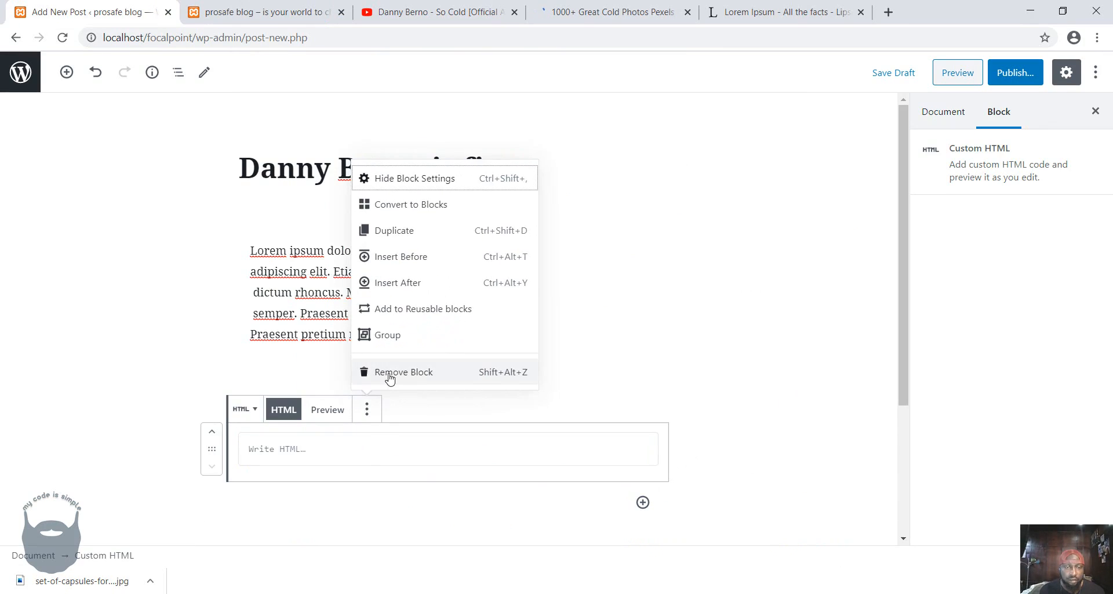
click(389, 373)
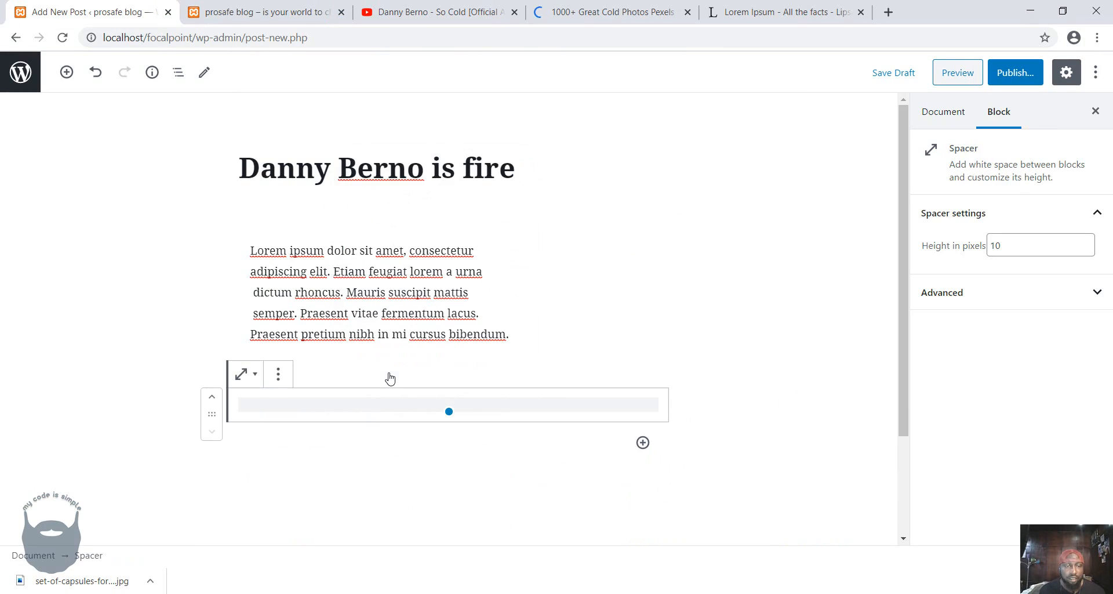
click(642, 442)
scroll(812, 284, down, 3)
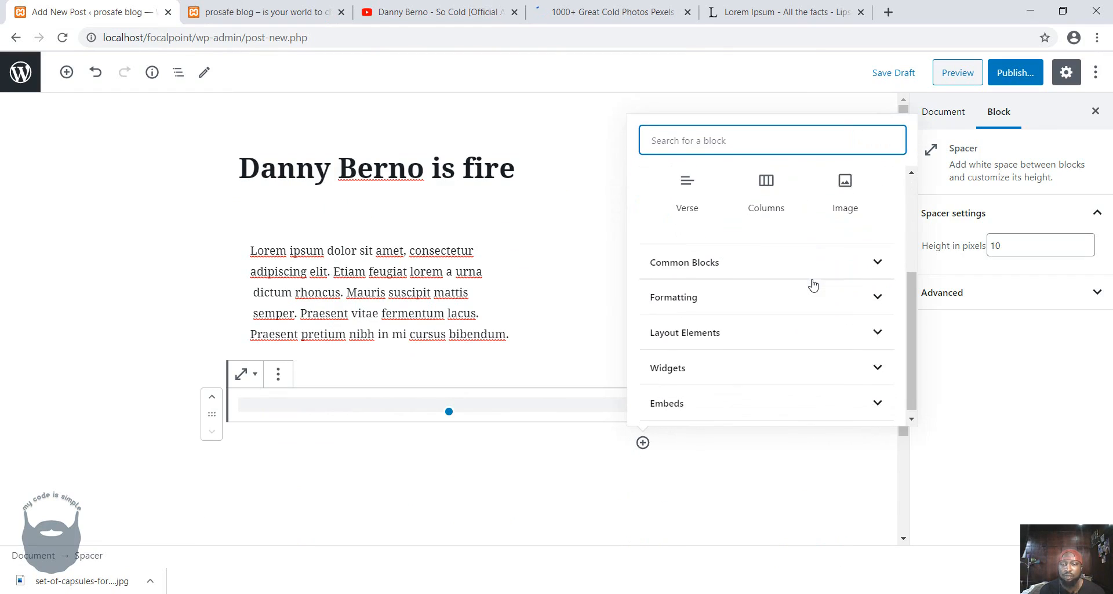
click(693, 335)
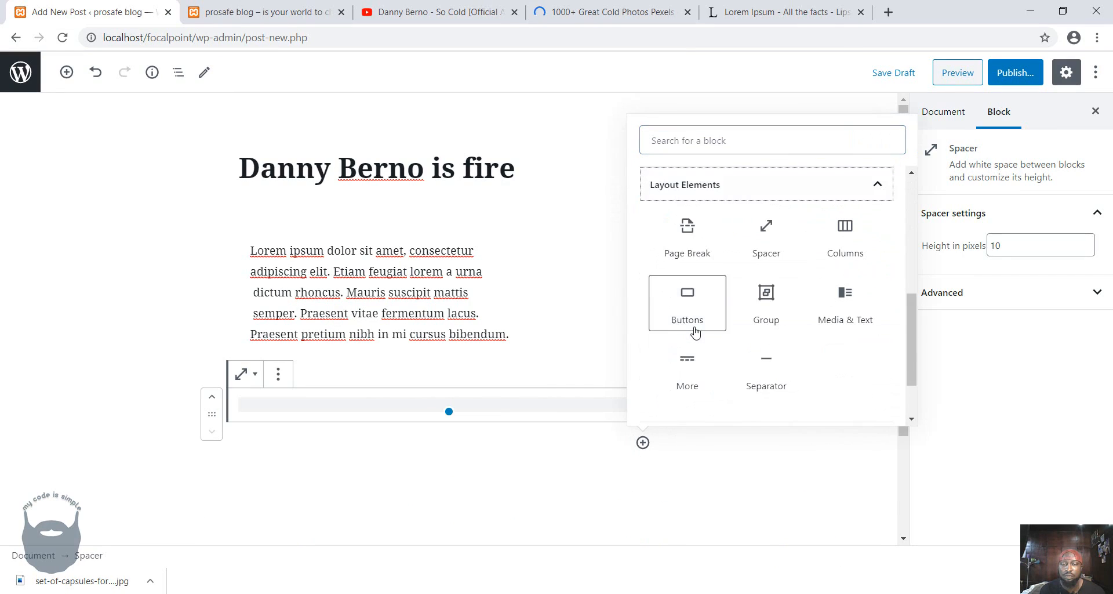
click(836, 250)
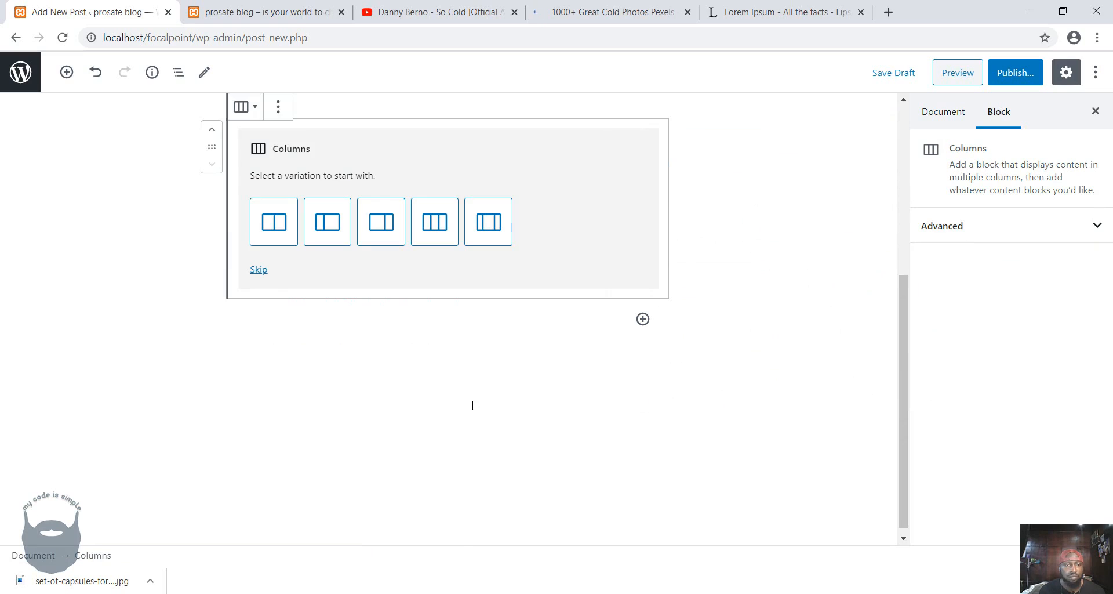
click(273, 222)
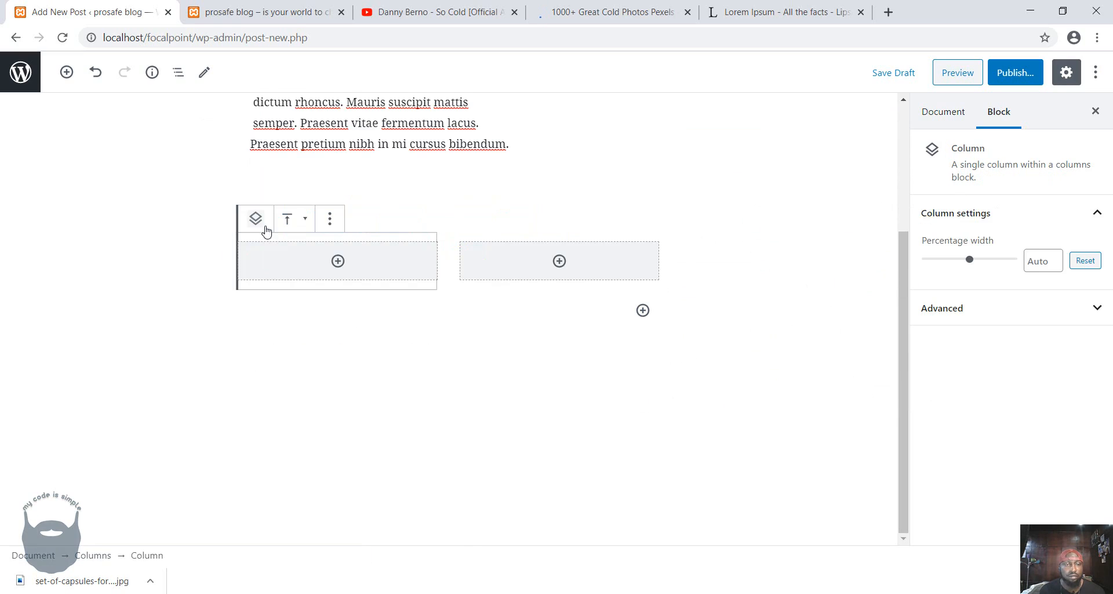
Add a Custom HTML block in the first column and paste the YouTube iframe embed code into it.
click(338, 261)
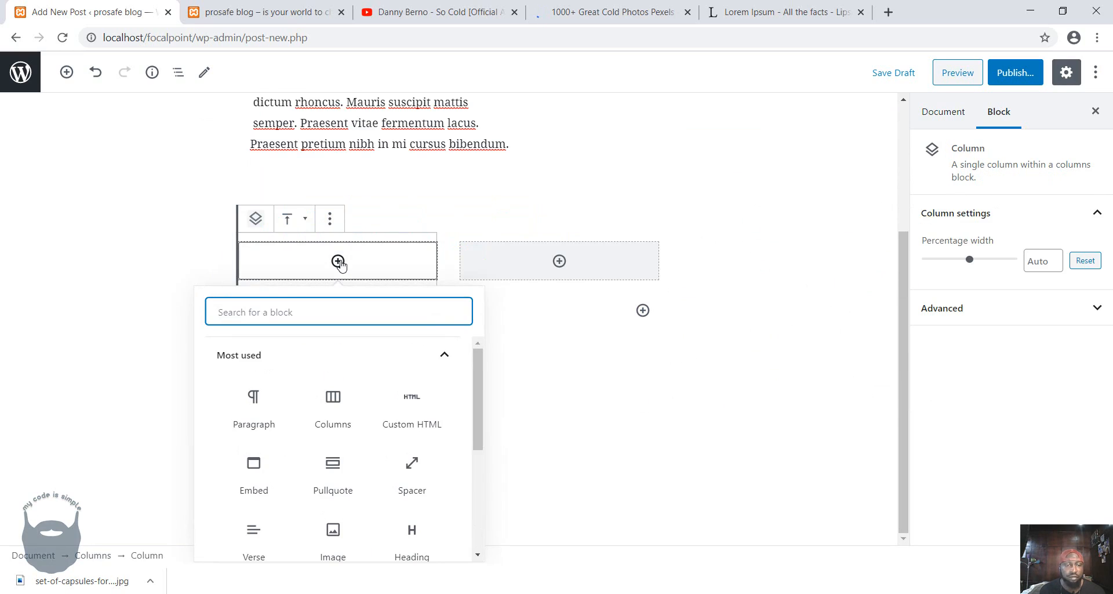
click(405, 409)
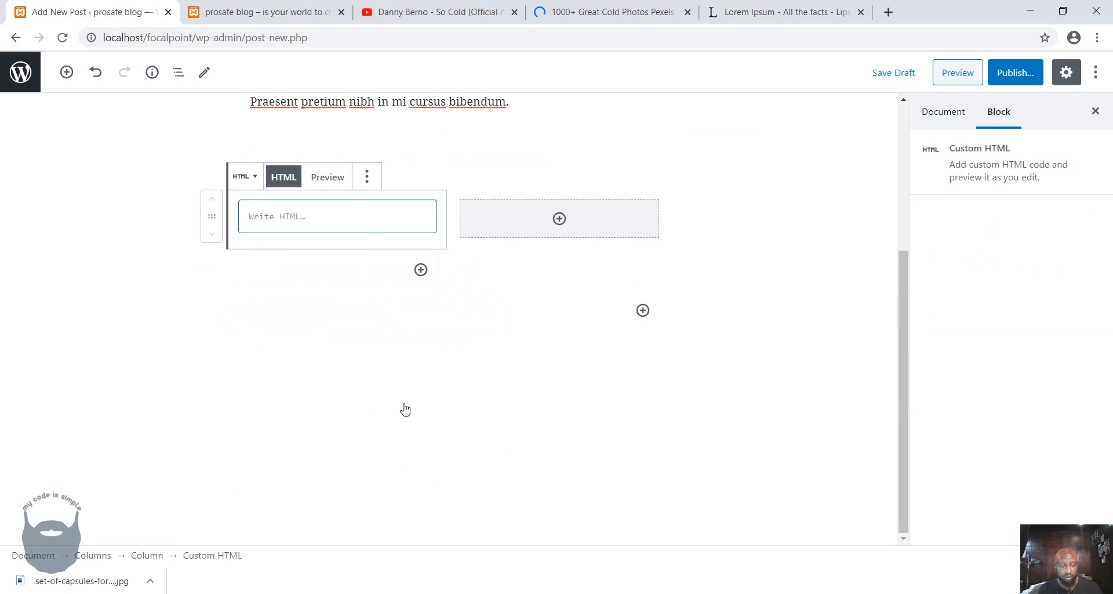
key(ctrl+v)
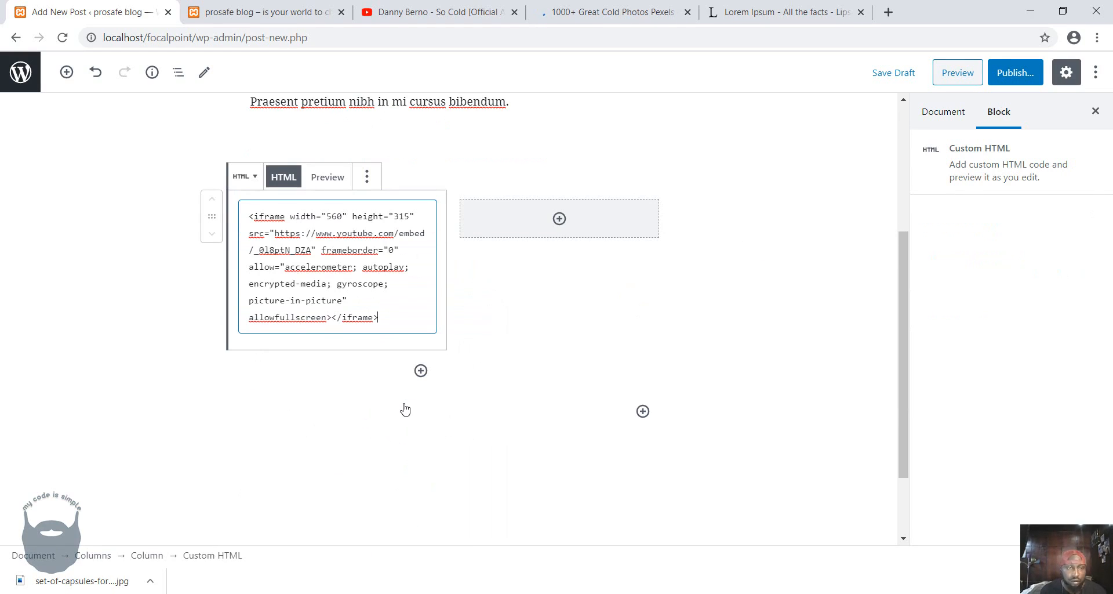
click(744, 216)
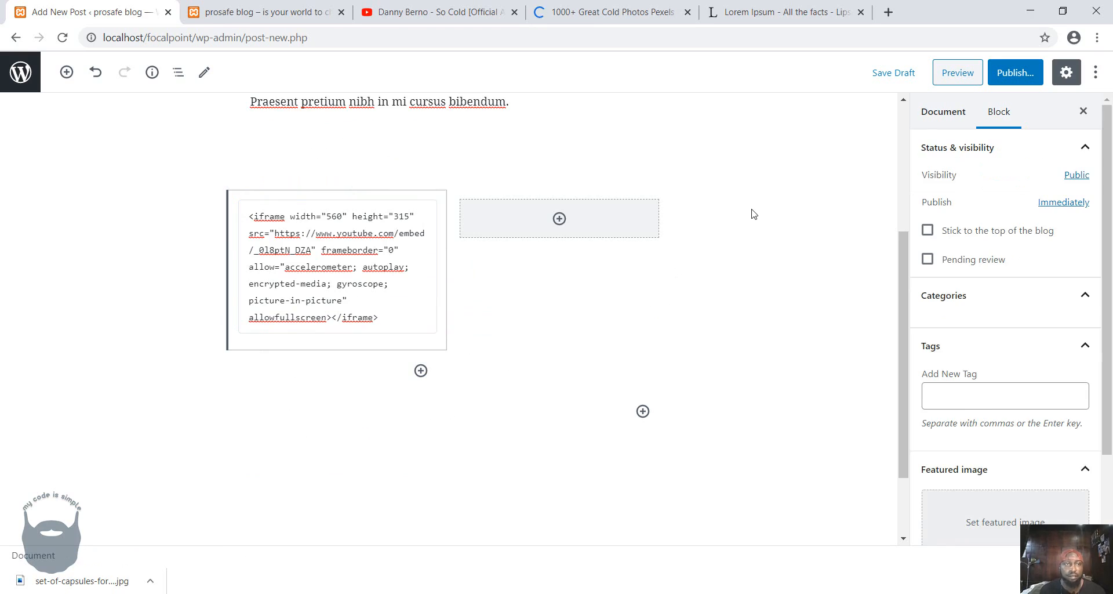
Add an Audio block from the common blocks in the empty second column.
scroll(565, 219, up, 4)
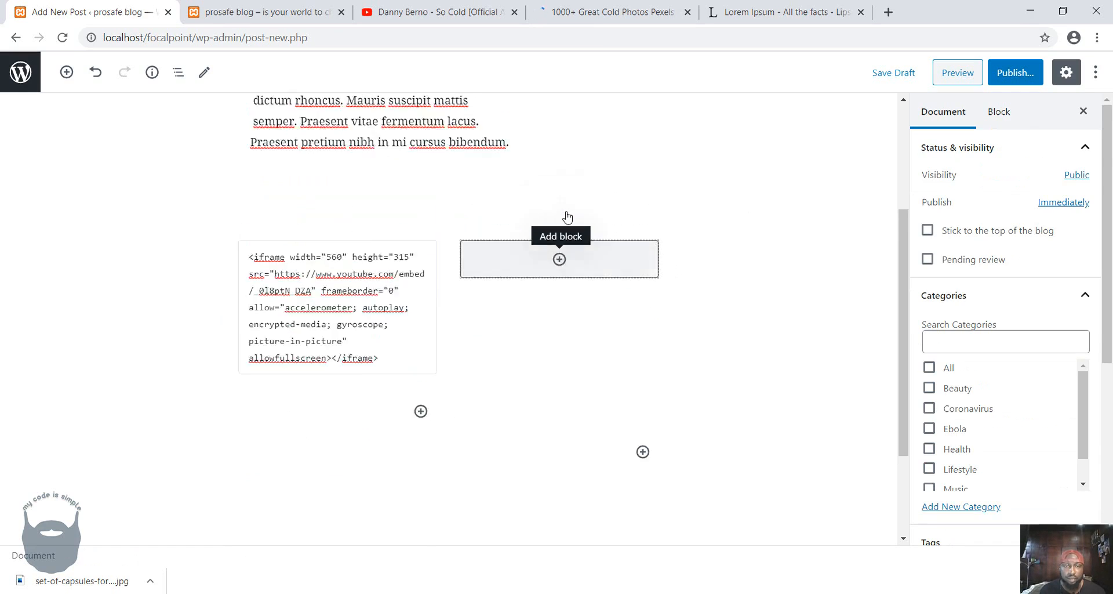
scroll(566, 219, down, 4)
click(559, 233)
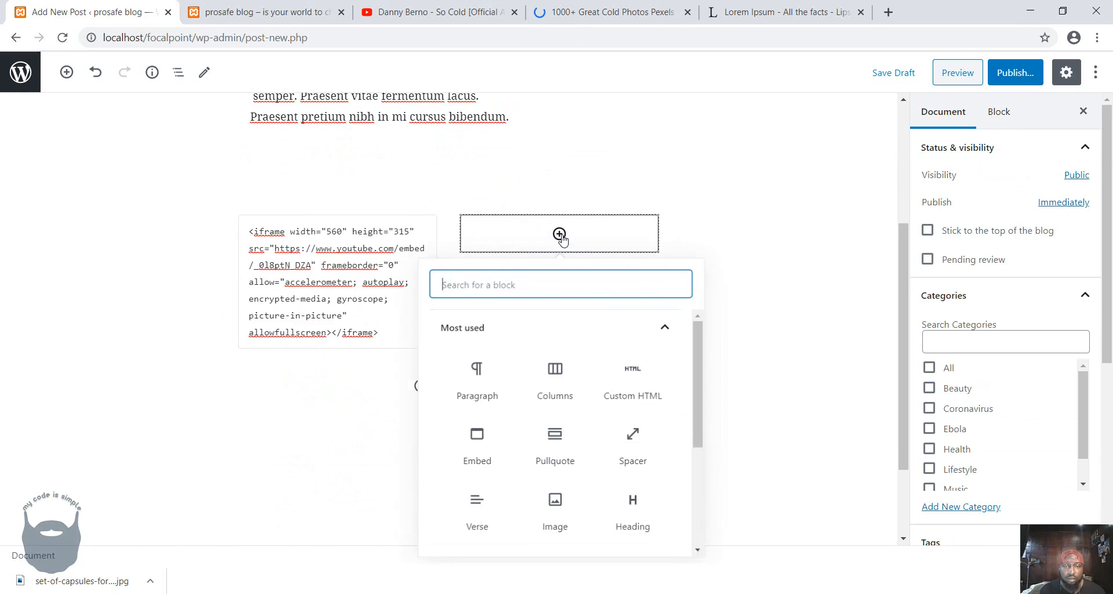
scroll(565, 378, down, 3)
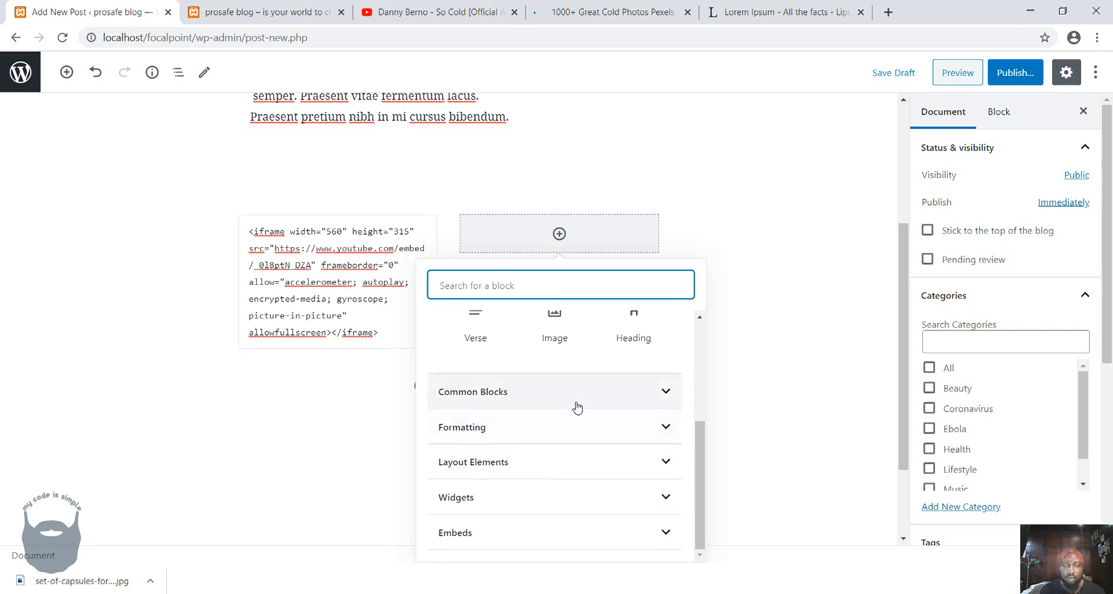
scroll(576, 406, up, 2)
scroll(556, 440, down, 2)
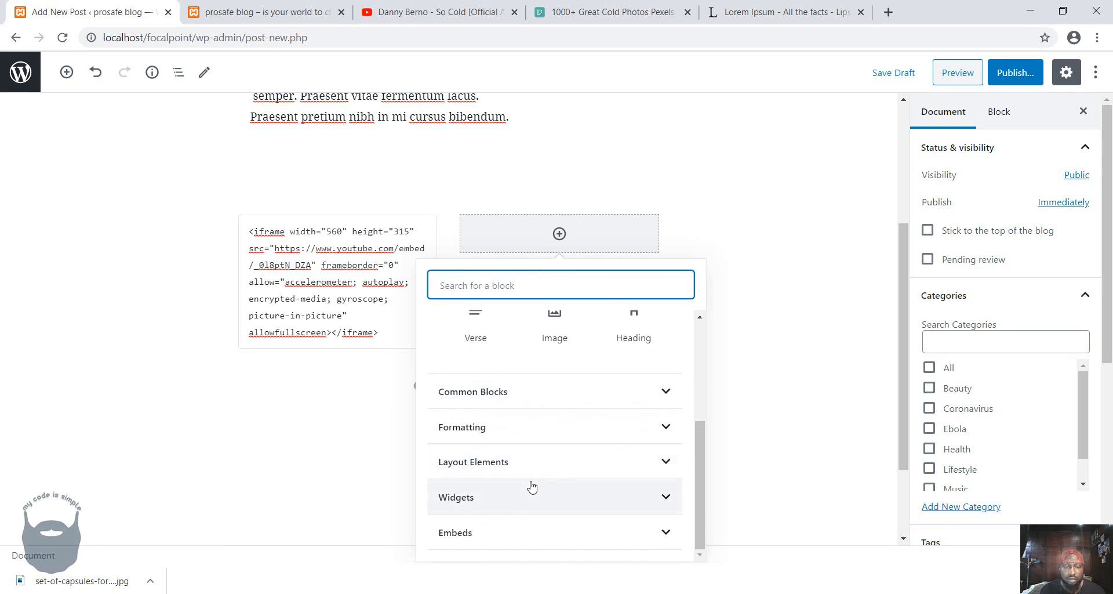
click(551, 391)
scroll(624, 397, down, 2)
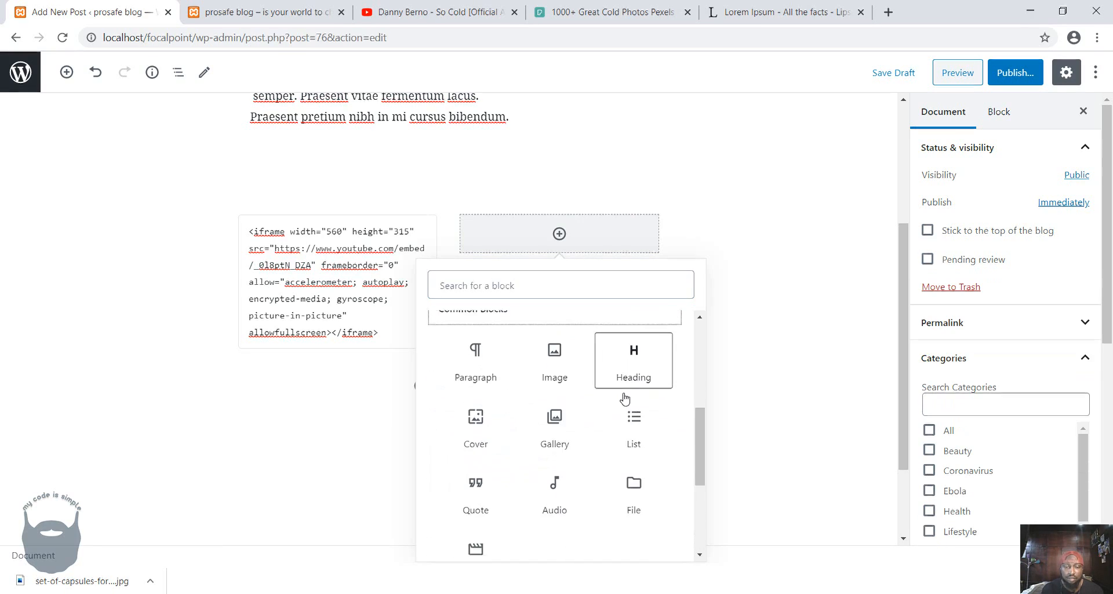
click(557, 441)
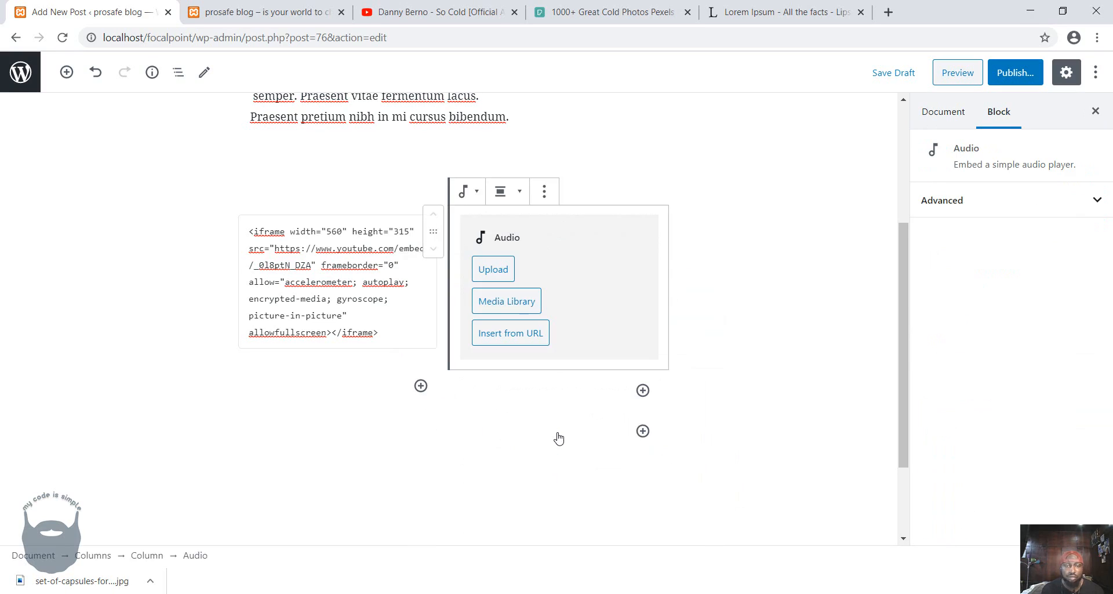
Try to upload "Bar Kwotes 4 [Prod By New York Bangerz]" from mycodeissimple/images/music into the Audio block, and dismiss the notice.
click(494, 269)
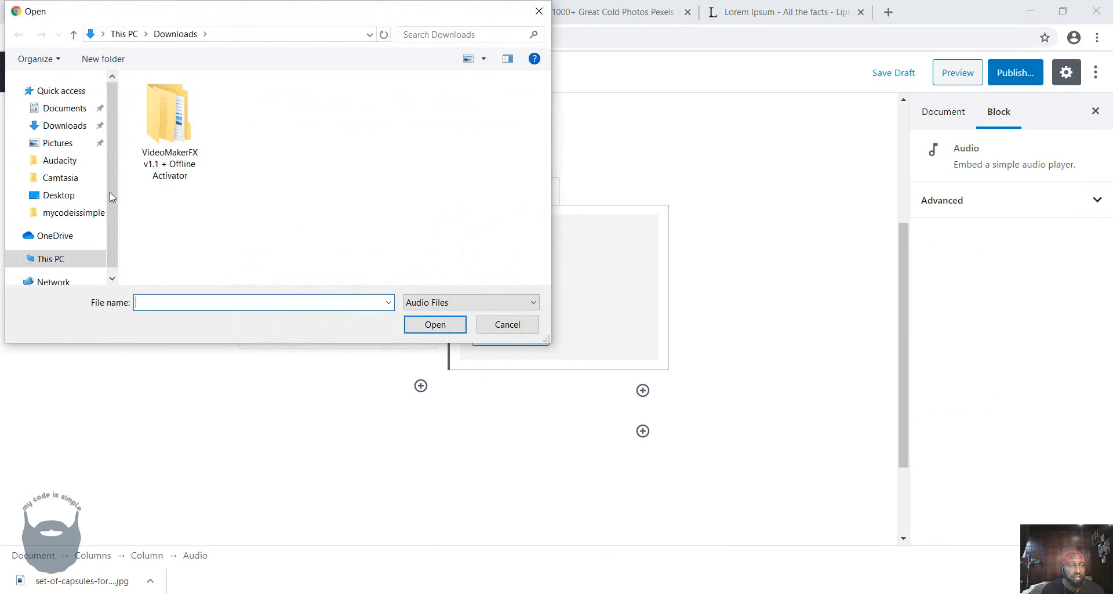
click(87, 212)
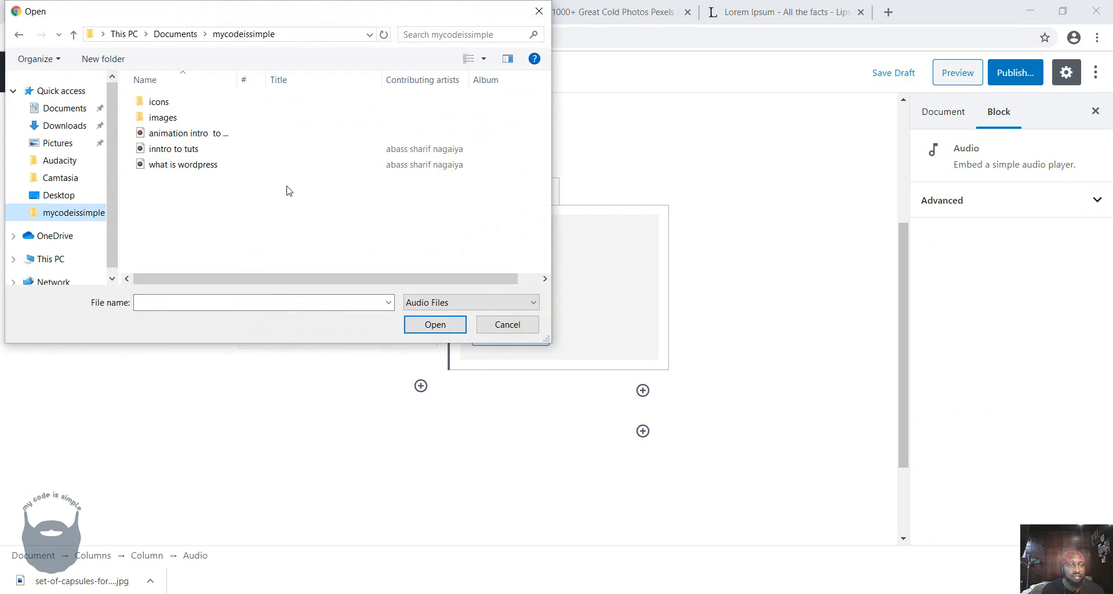
double_click(159, 118)
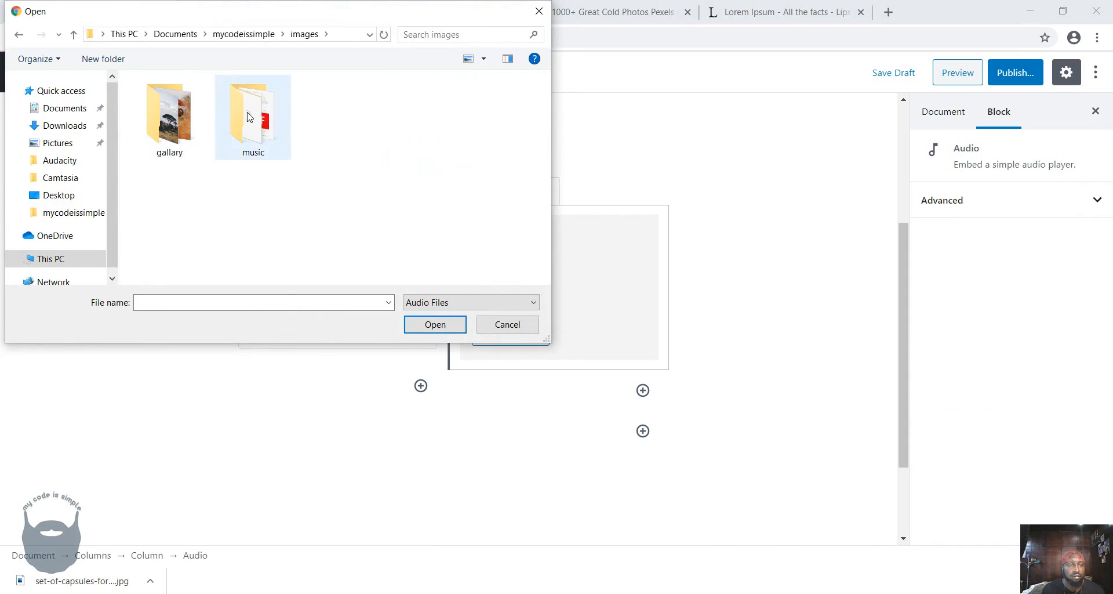
double_click(249, 116)
click(168, 104)
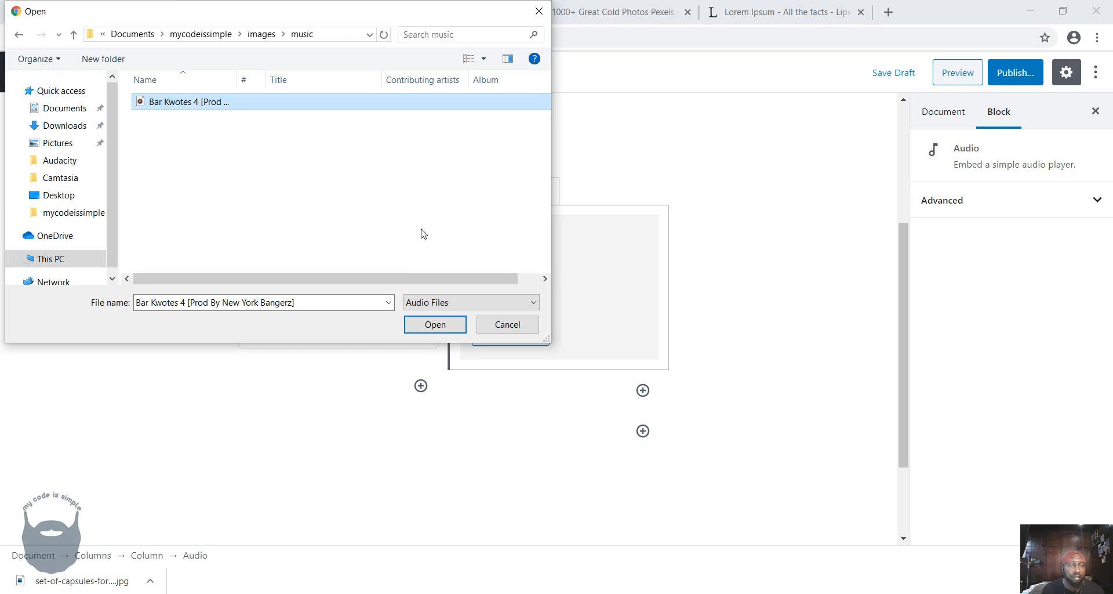
click(435, 324)
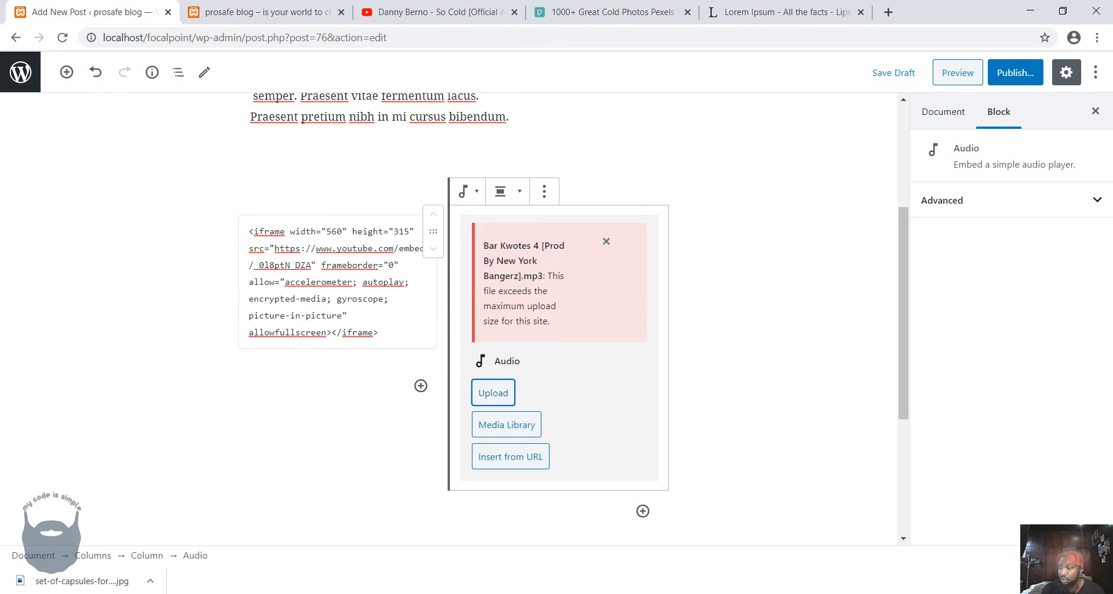
click(606, 241)
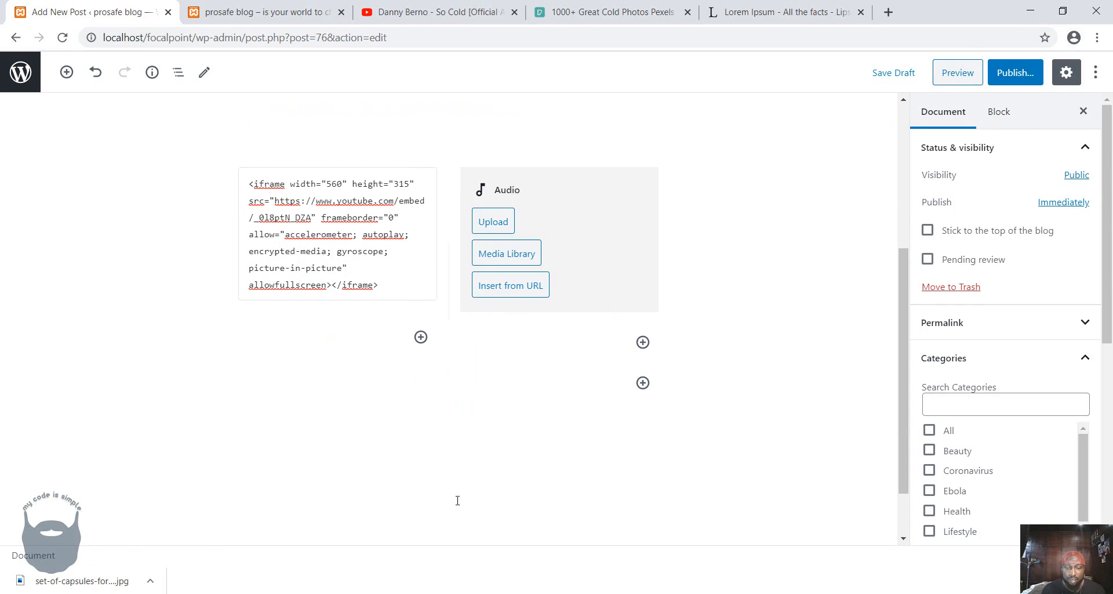
Switch to the XAMPP Control Panel, browse its installation folder to htdocs/focalpoint and open the .htaccess file in Notepad.
click(586, 592)
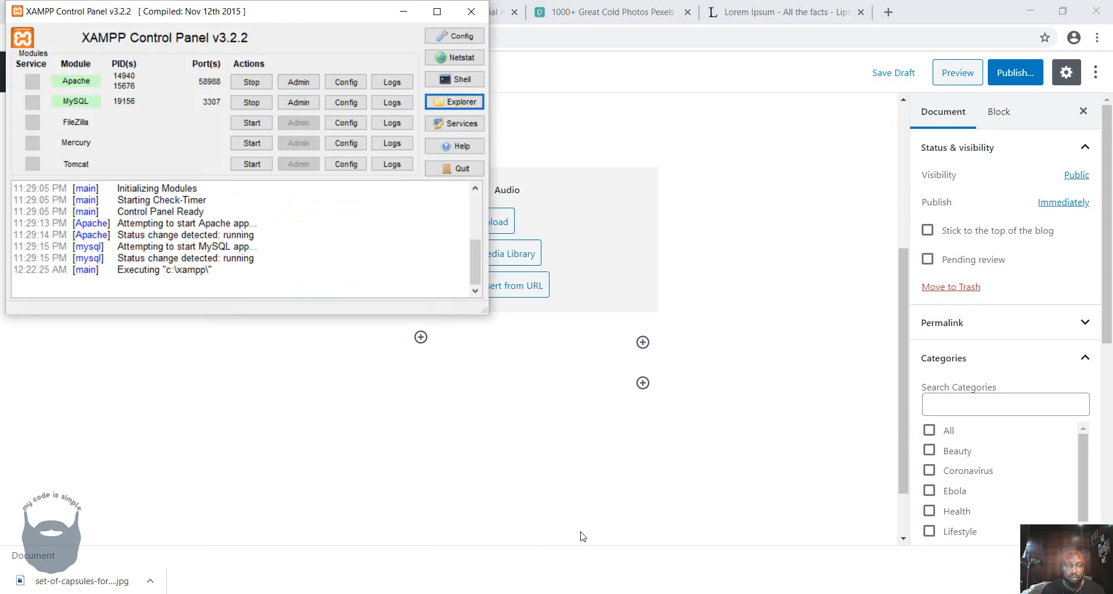
click(466, 102)
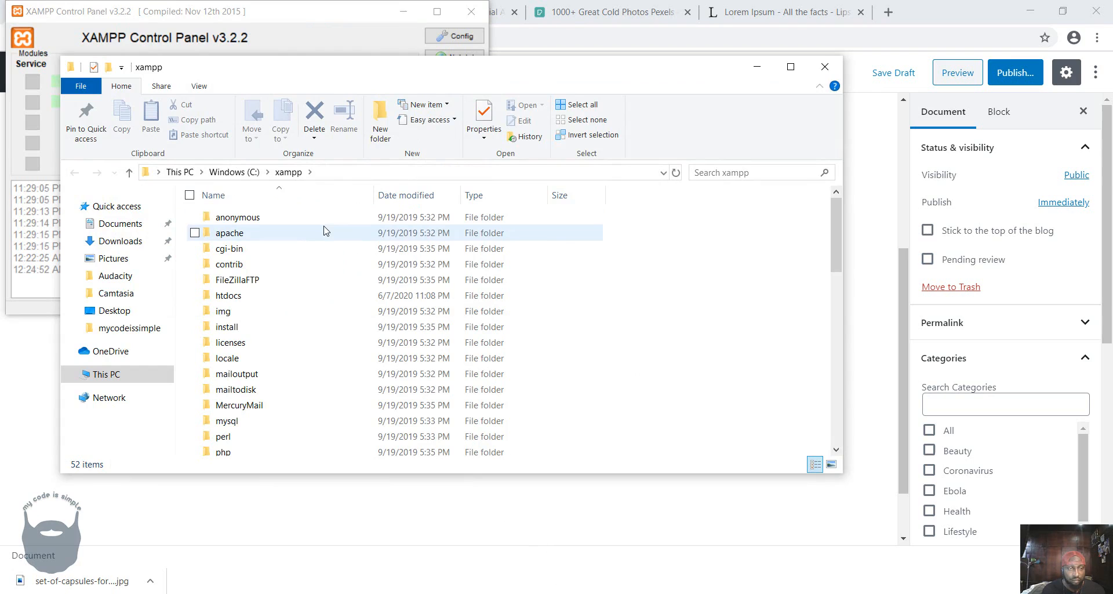
double_click(250, 296)
click(790, 66)
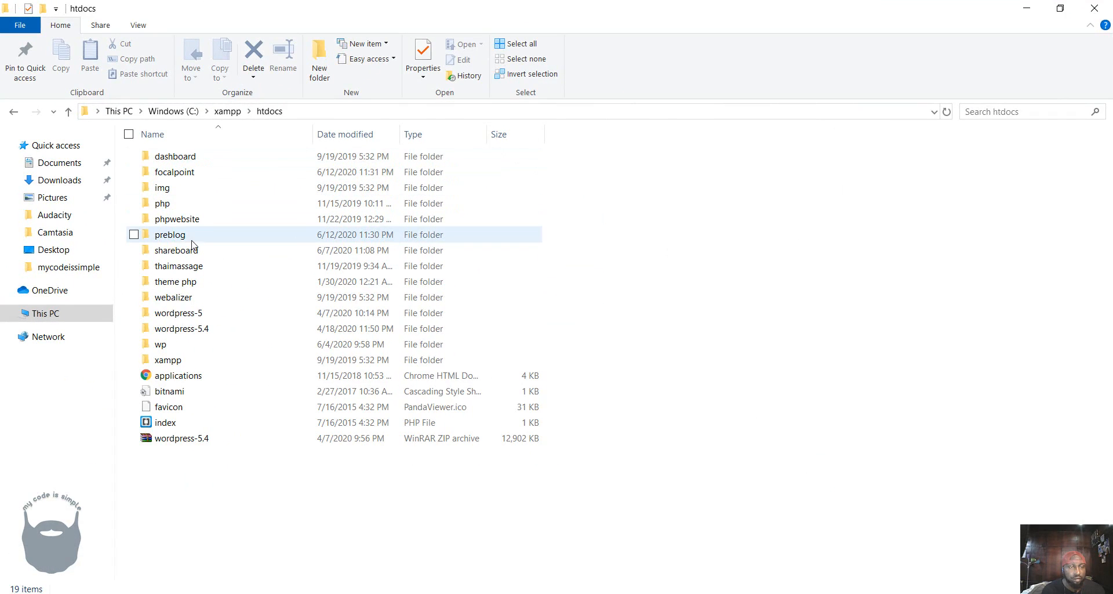
double_click(181, 173)
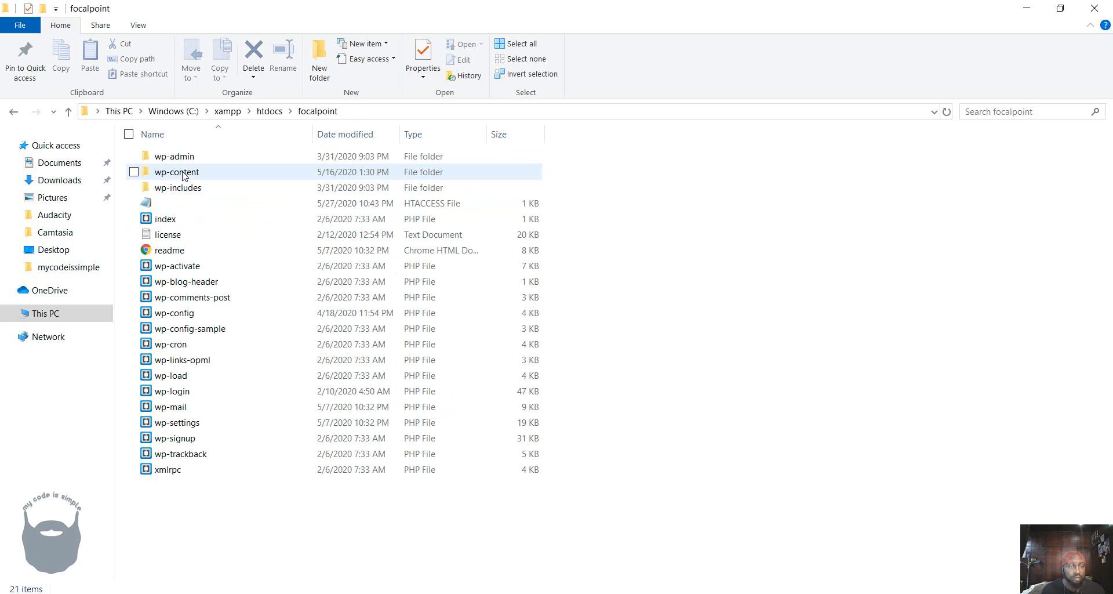
double_click(157, 205)
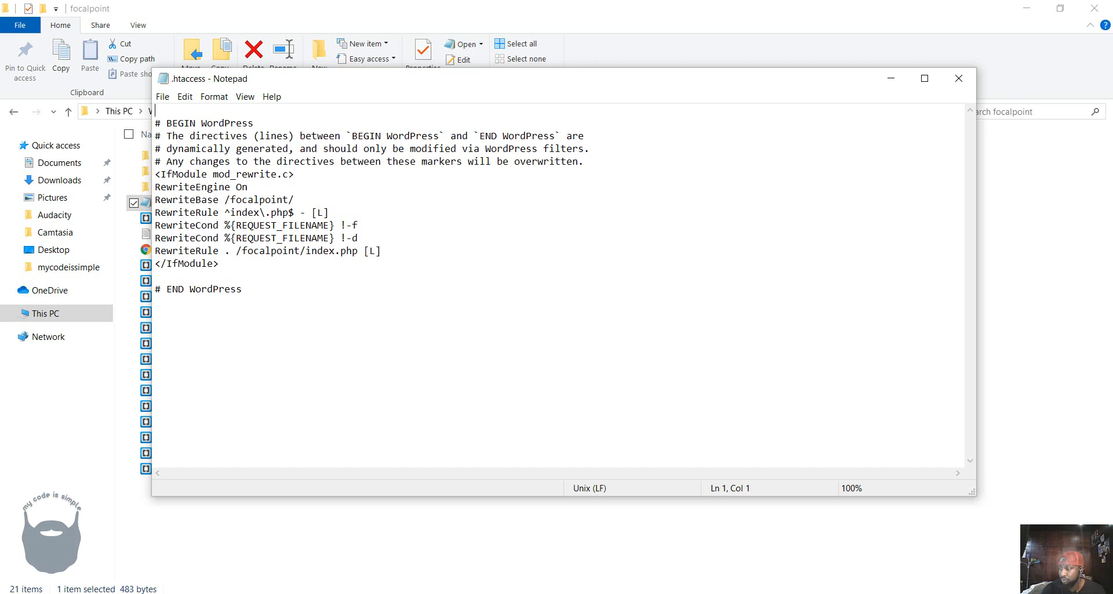
Paste php_value lines below </IfModule> setting upload_max_filesize and post_max_size to 64M, and max_execution_time and max_input_time to 300.
key(alt+Tab)
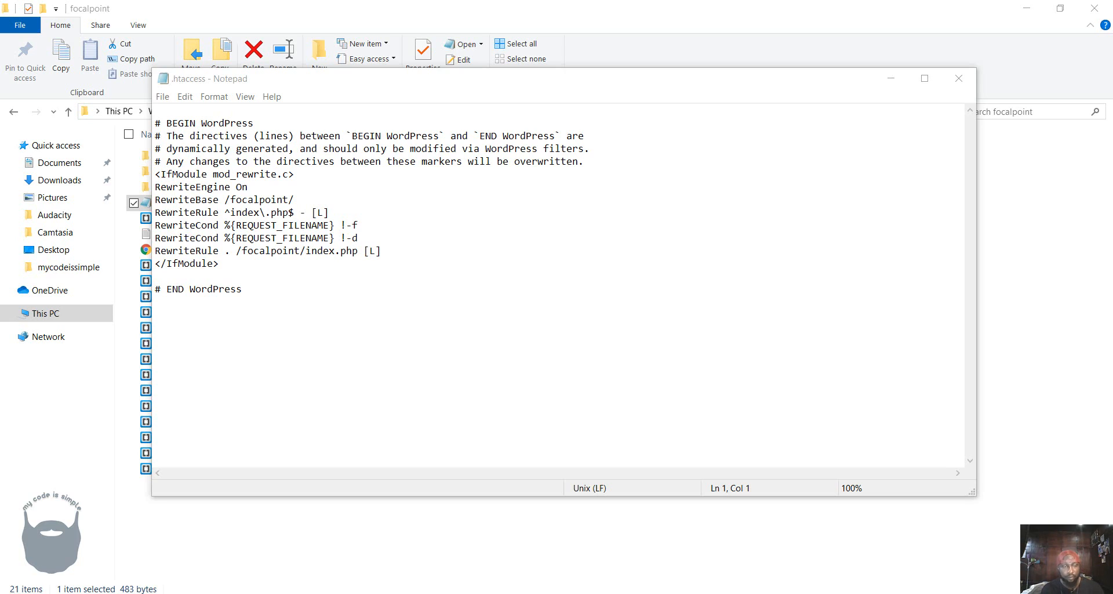
click(167, 276)
key(Return)
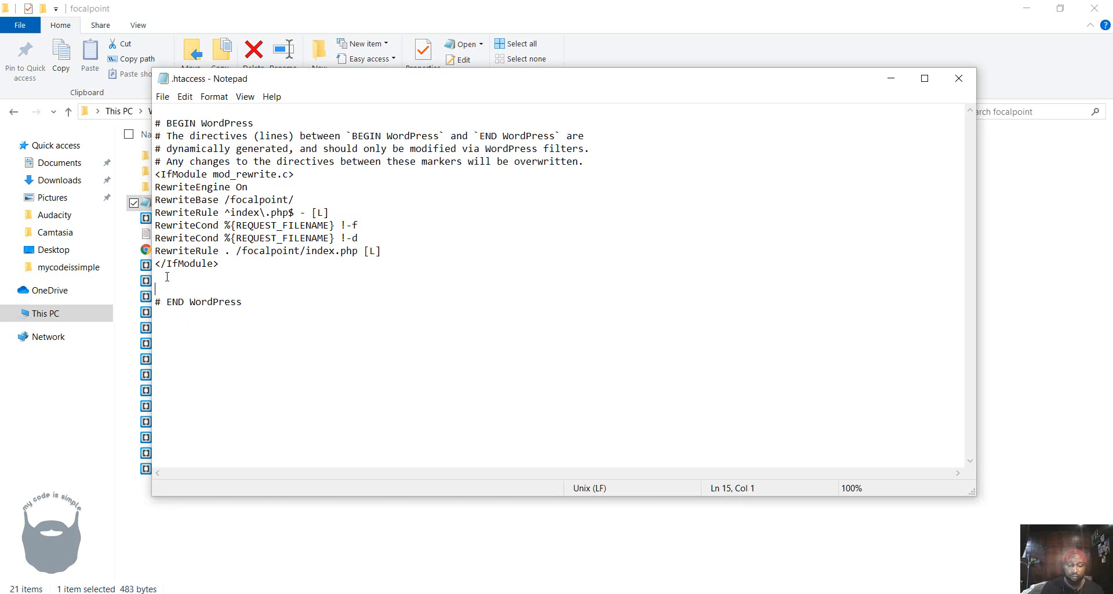
text(php_value upload_max_filesize 64M php_value post_max_size 64M php_value max_execution_time 300 php_value max_input_time 300)
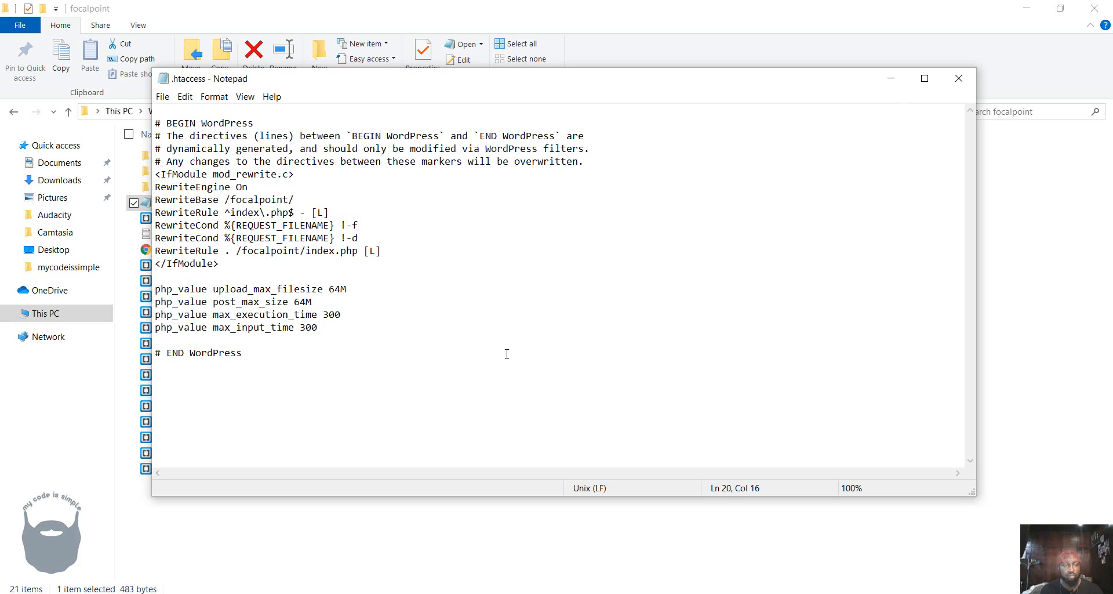
Close the .htaccess file and its folder window, and publish the post from the WordPress editor in Chrome.
click(958, 79)
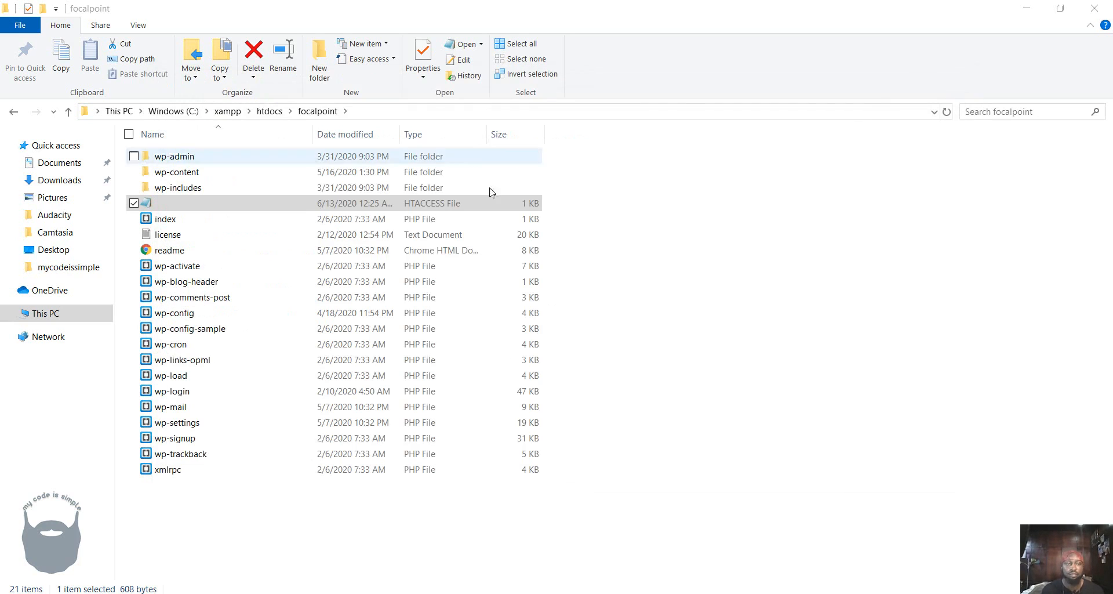
click(693, 269)
click(1025, 7)
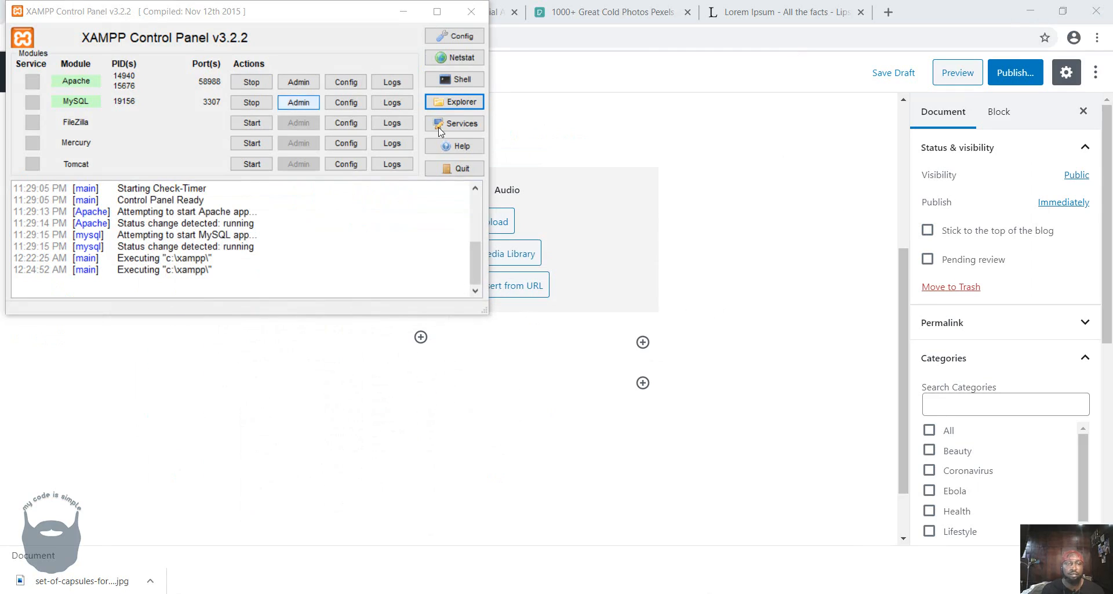
click(851, 218)
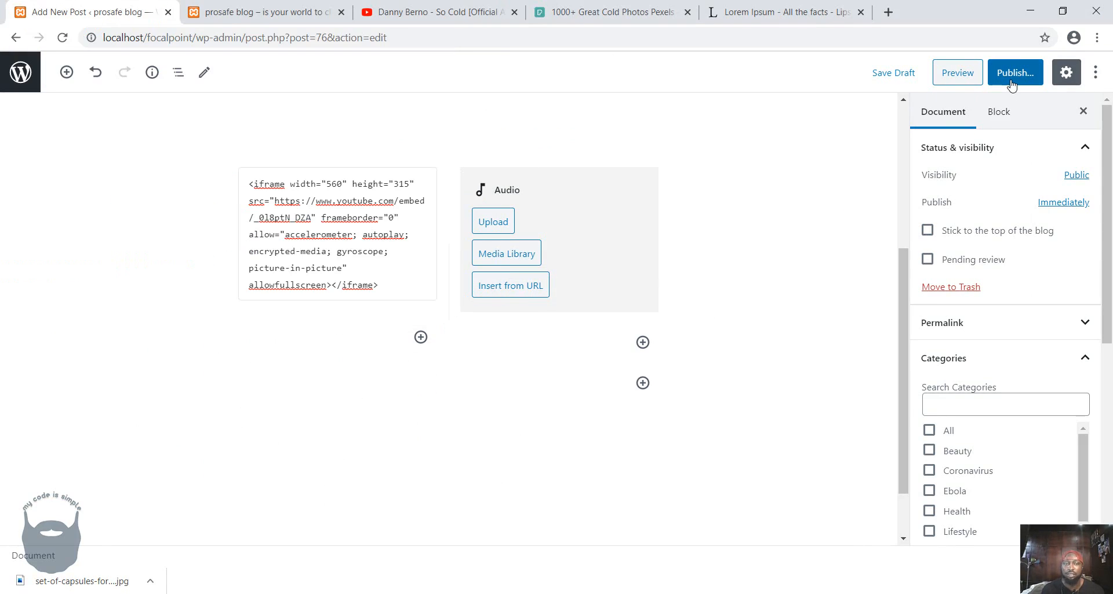
click(1011, 81)
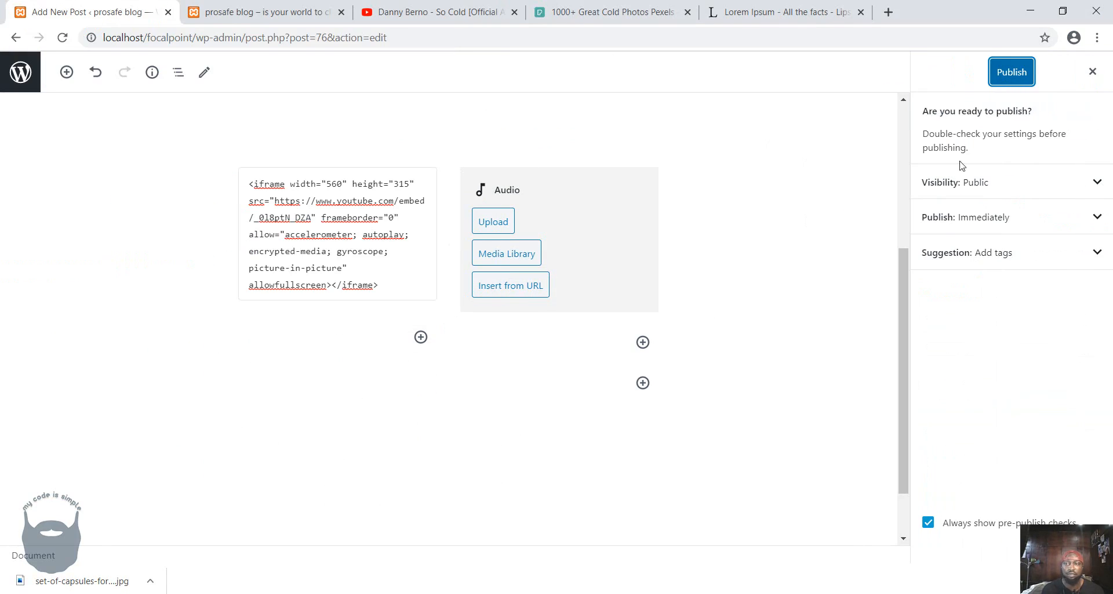
click(1015, 78)
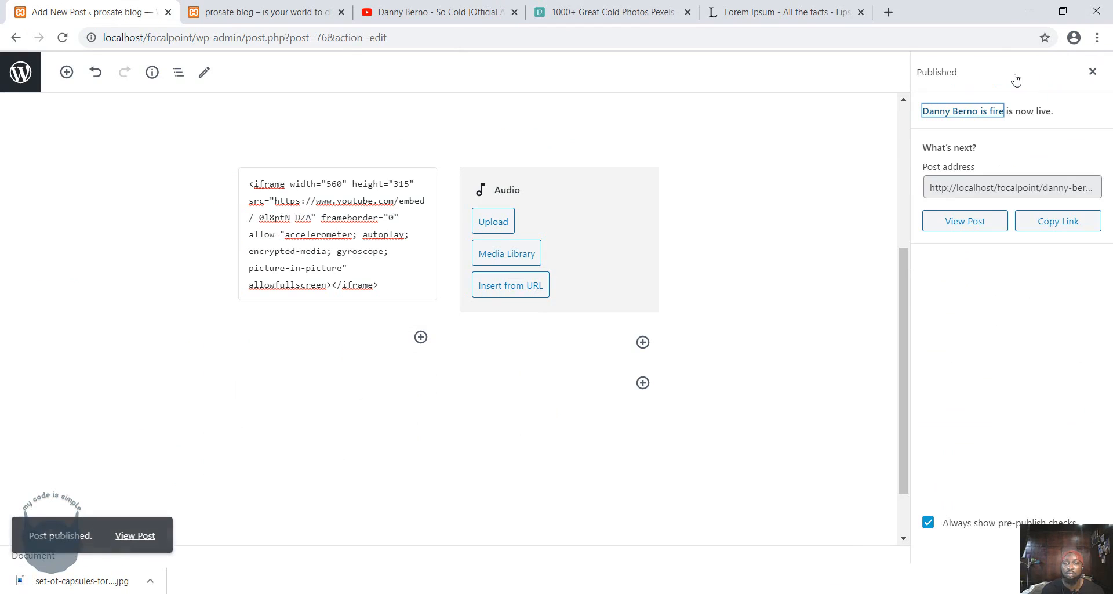
Try to upload "Bar Kwotes 4 [Prod By New York Bangerz]" again into the existing Audio block of the second column.
click(516, 226)
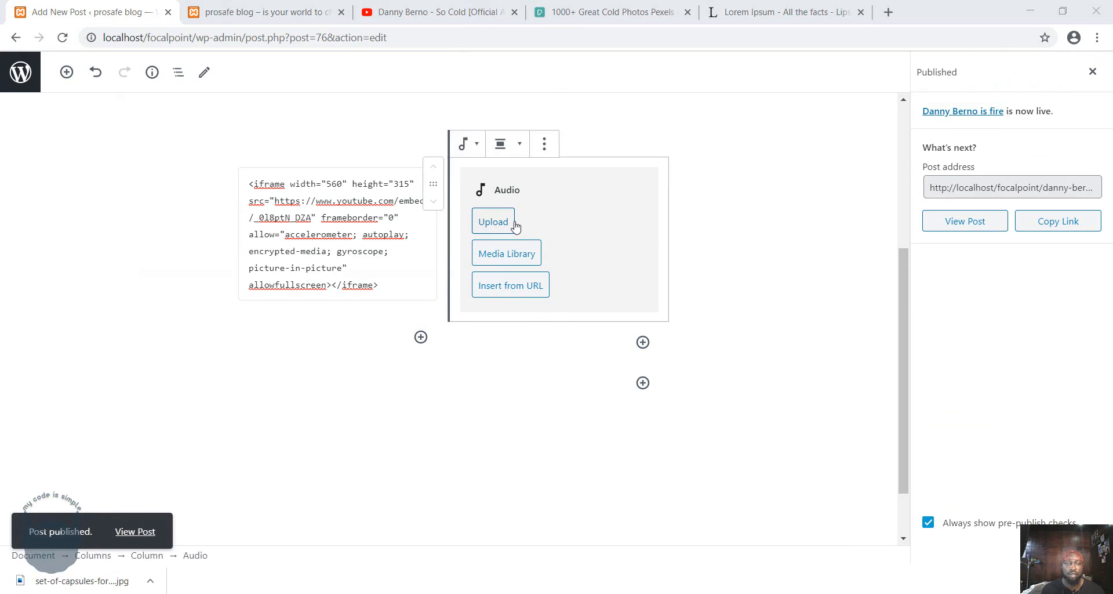
click(165, 103)
click(435, 324)
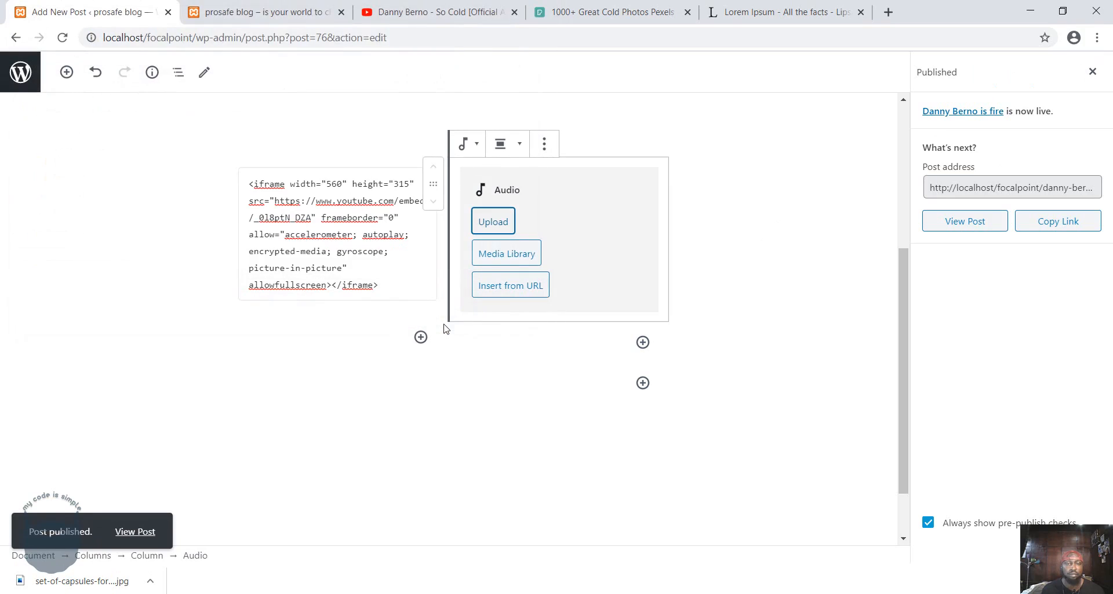
scroll(447, 328, down, 1)
scroll(447, 329, up, 2)
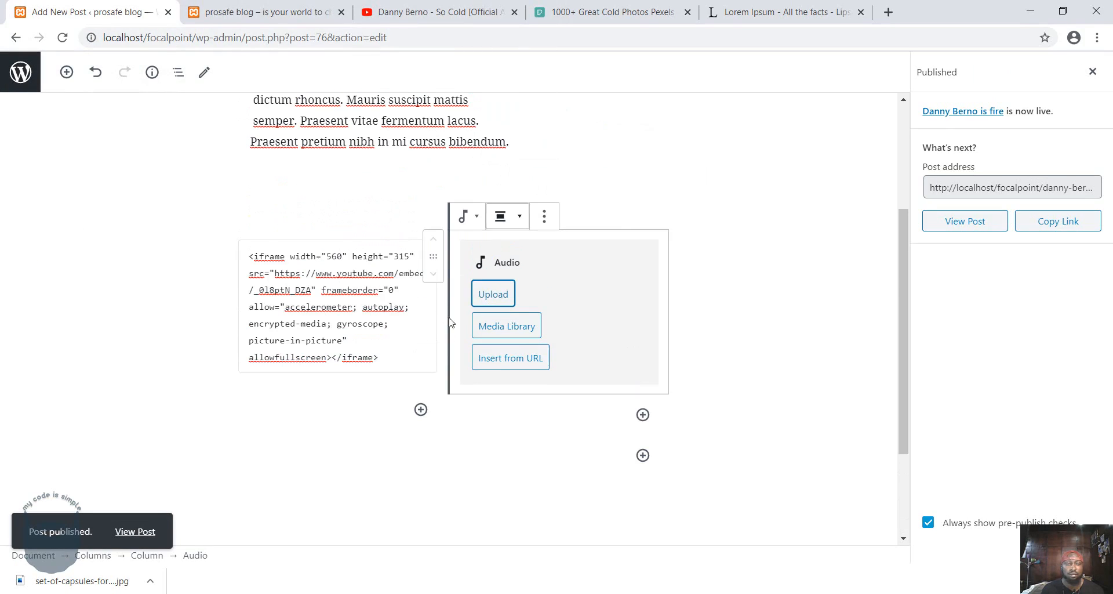
Remove the Audio block from the second column and insert a fresh Audio block from the most used blocks.
click(543, 216)
click(577, 452)
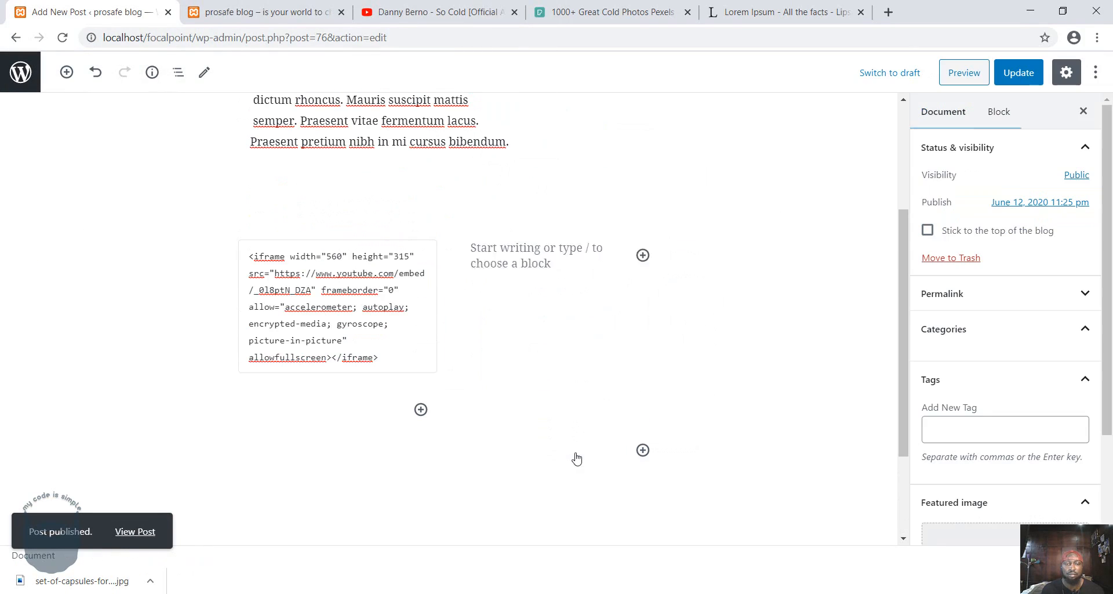
click(559, 258)
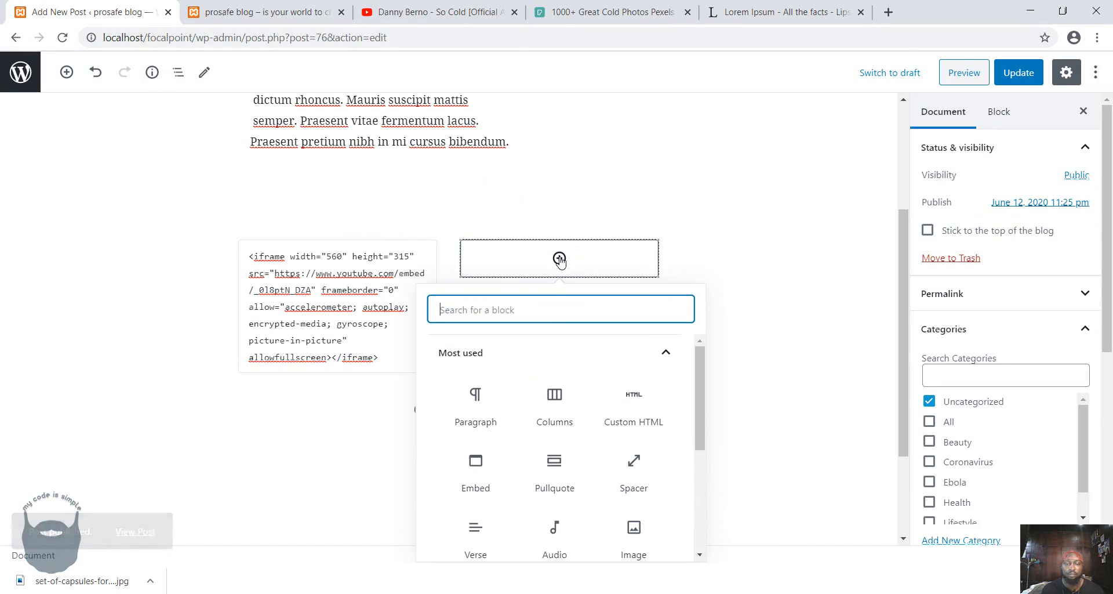
scroll(567, 424, down, 3)
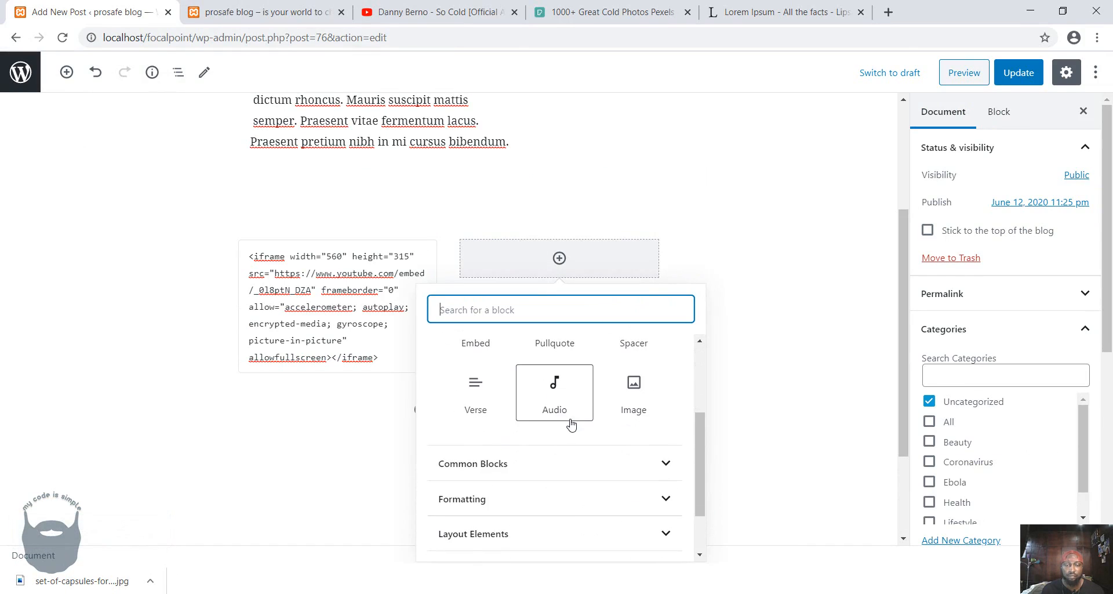
click(559, 405)
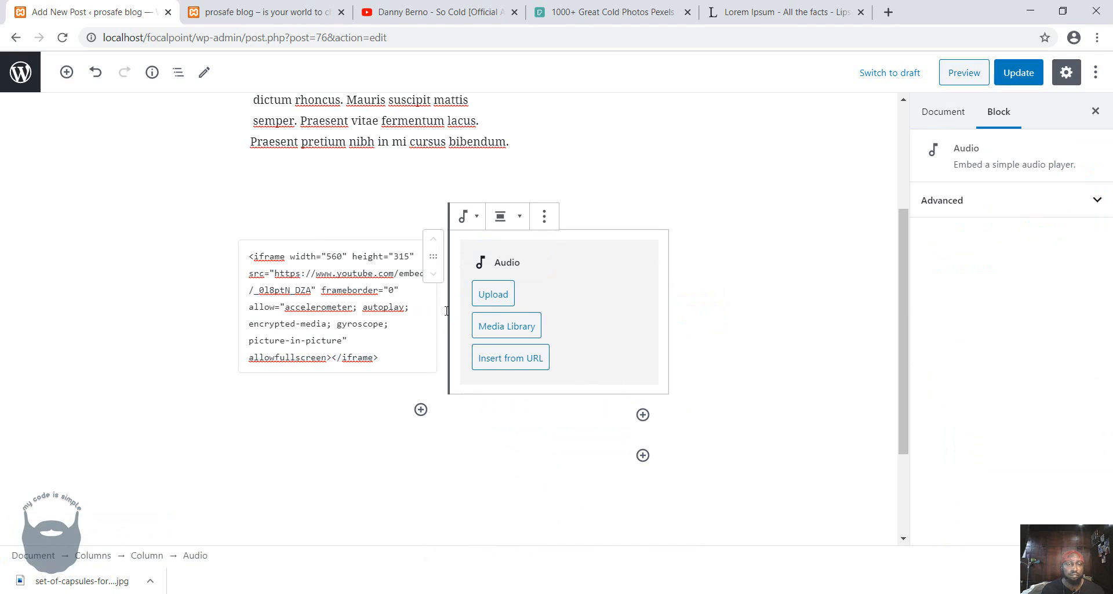
Try to upload "Bar Kwotes 4 [Prod By New York Bangerz]" from the music folder into the newly inserted Audio block, and dismiss the notice.
click(490, 292)
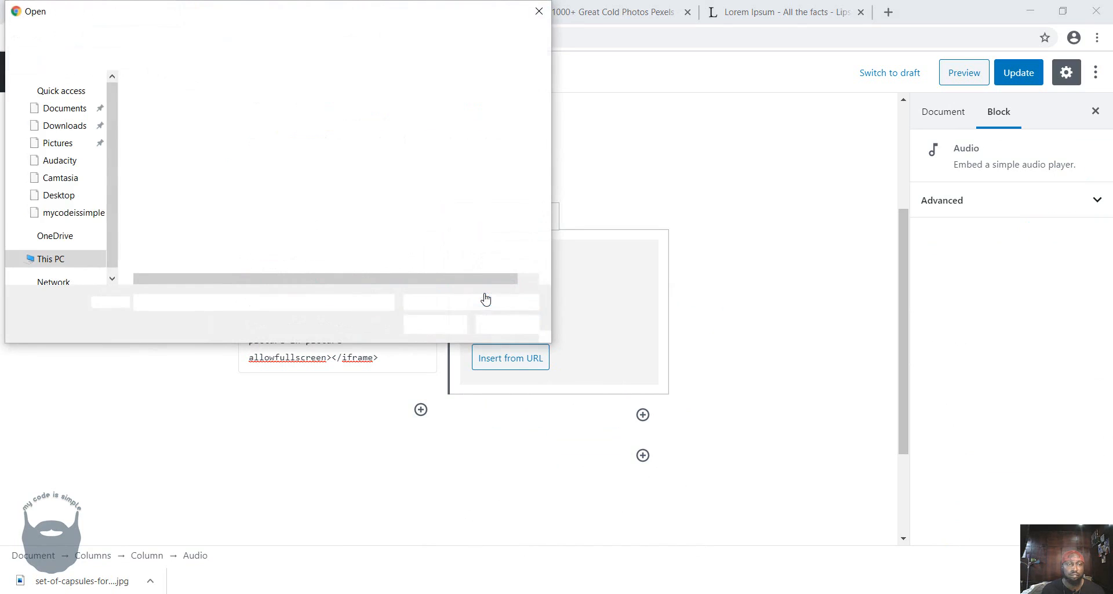
click(174, 106)
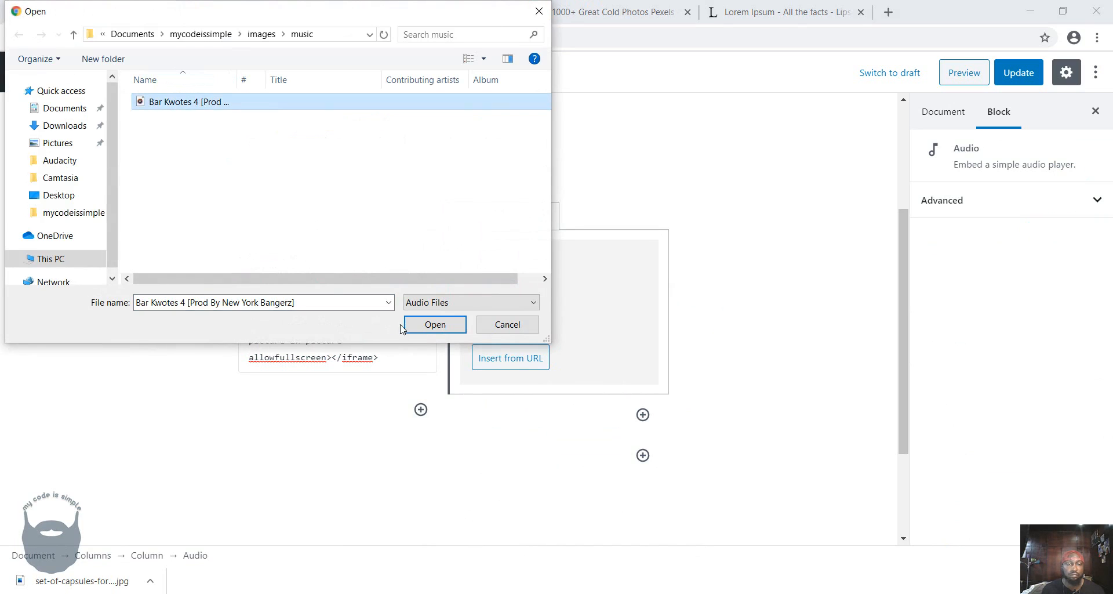
click(417, 326)
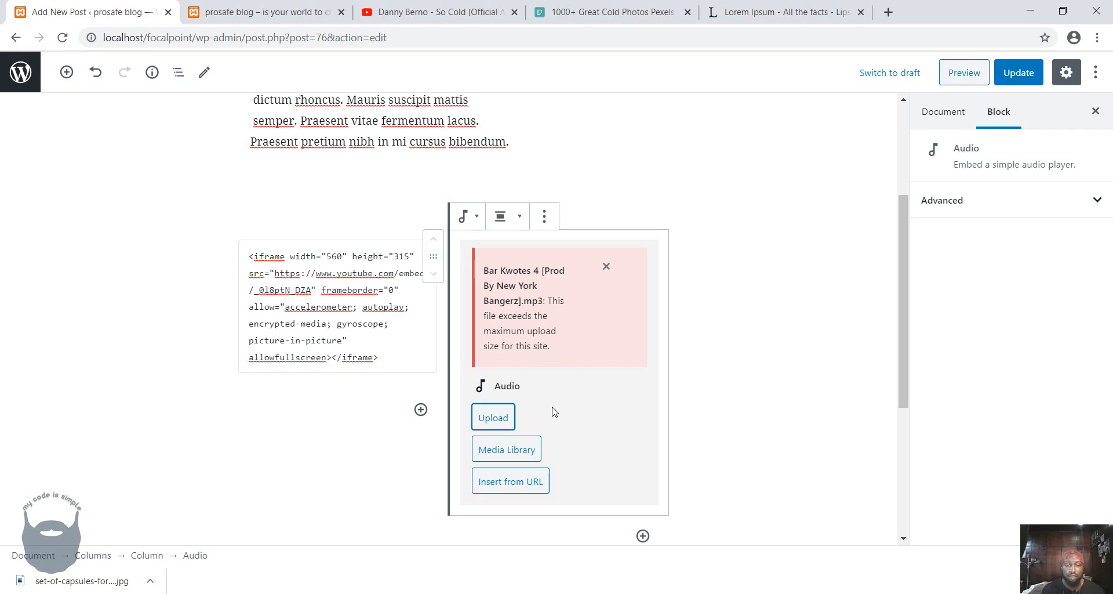
click(606, 267)
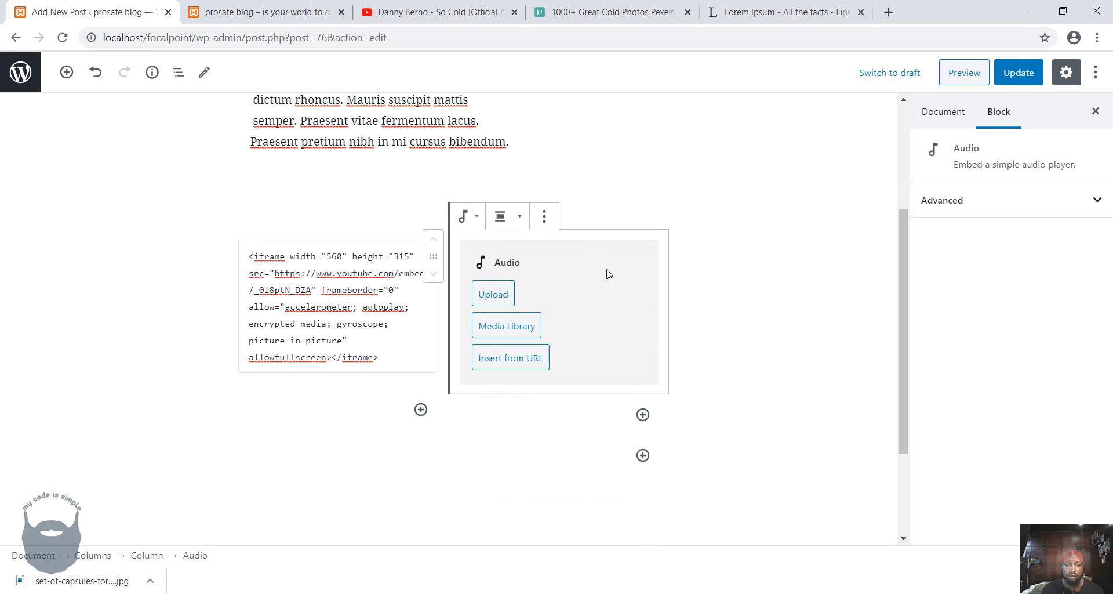
Check the maximum upload size in the Audio block's media window and review the php_value lines in focalpoint's .htaccess file.
click(508, 332)
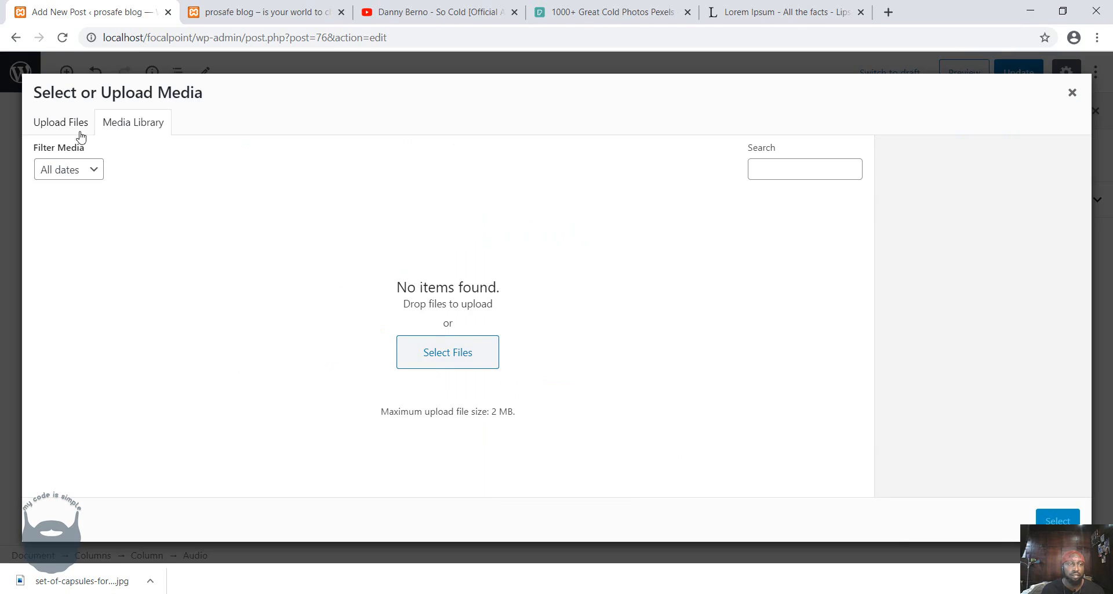
click(51, 130)
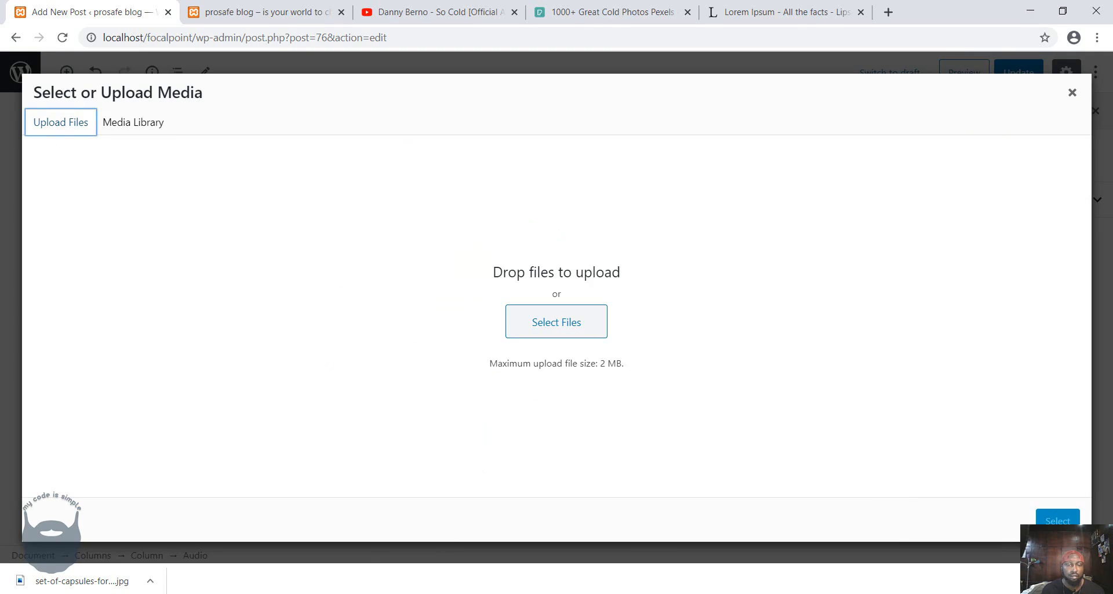
click(377, 588)
click(339, 593)
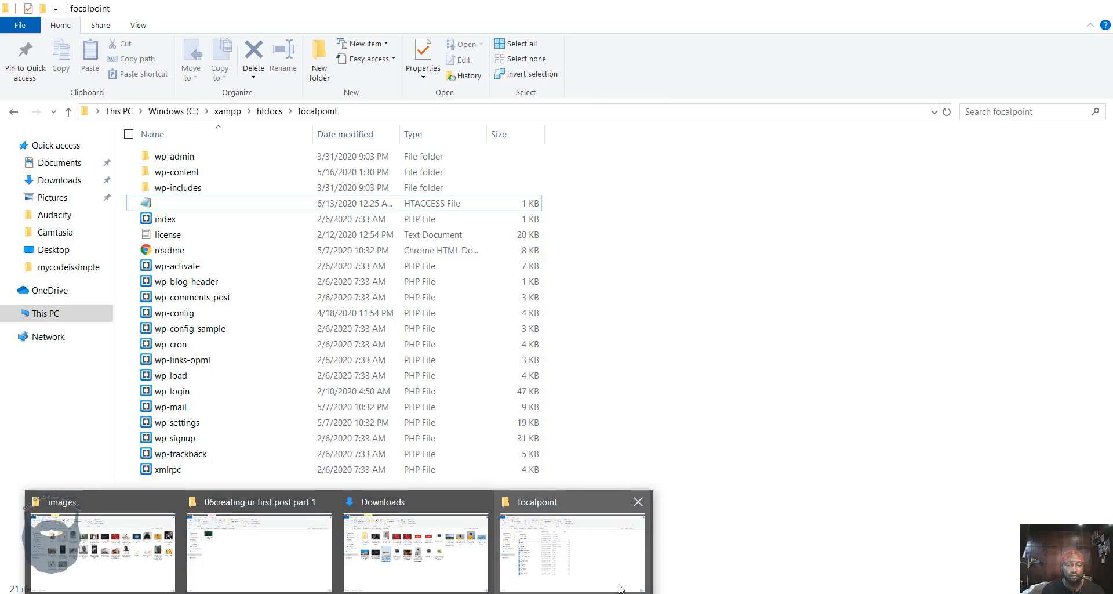
click(587, 562)
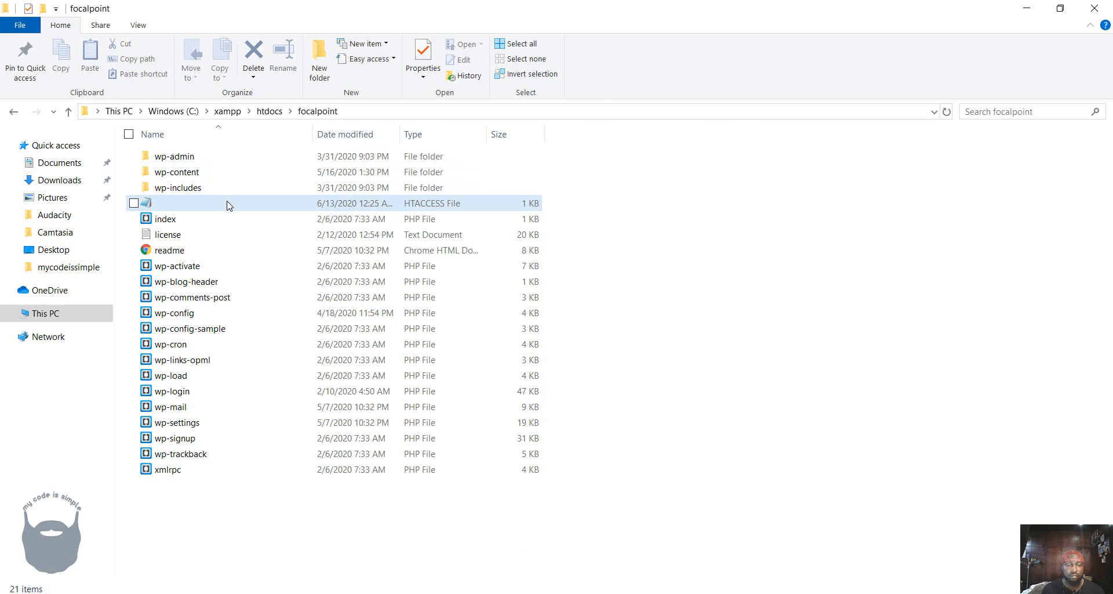
double_click(196, 210)
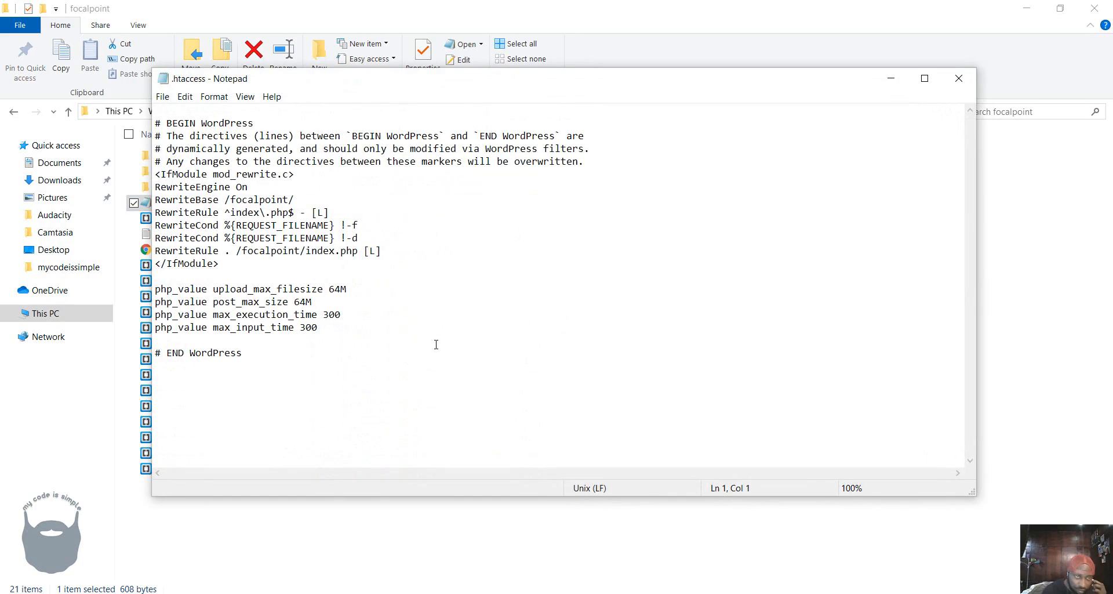
click(436, 344)
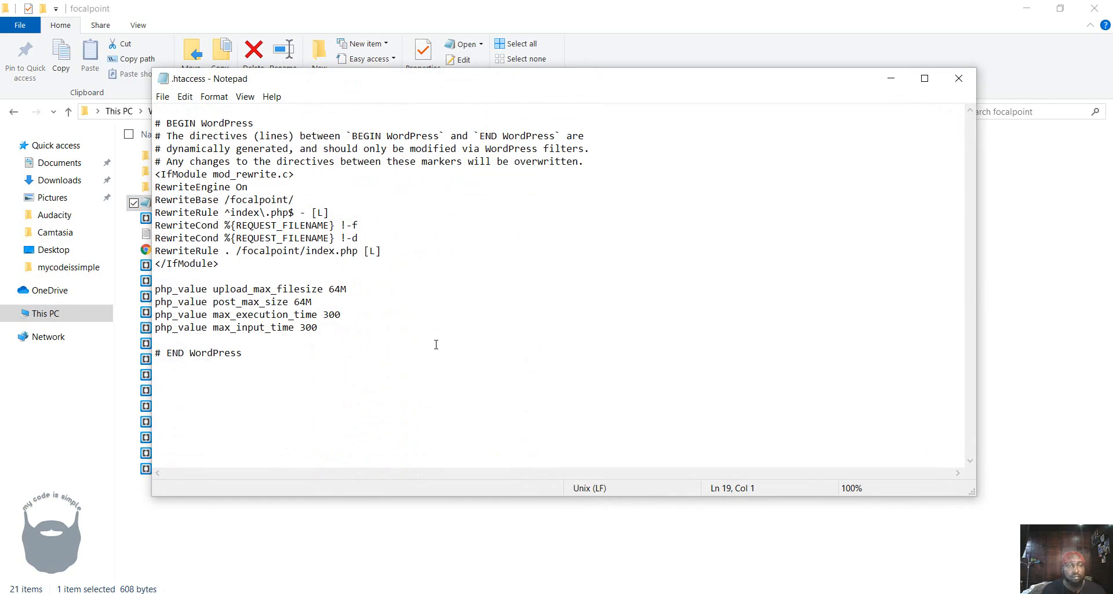
click(959, 78)
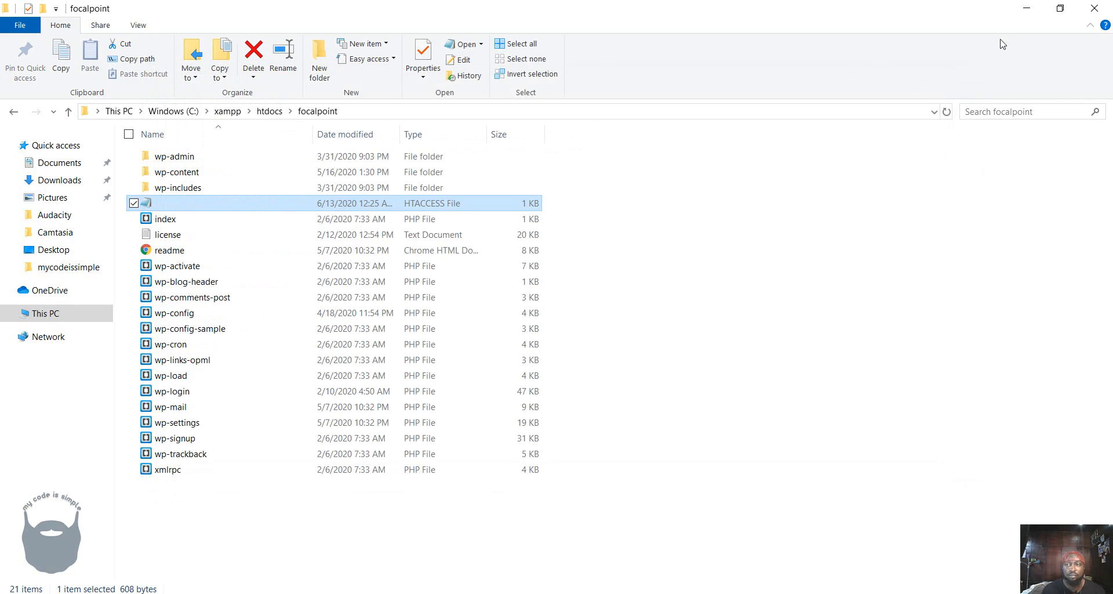
click(1027, 10)
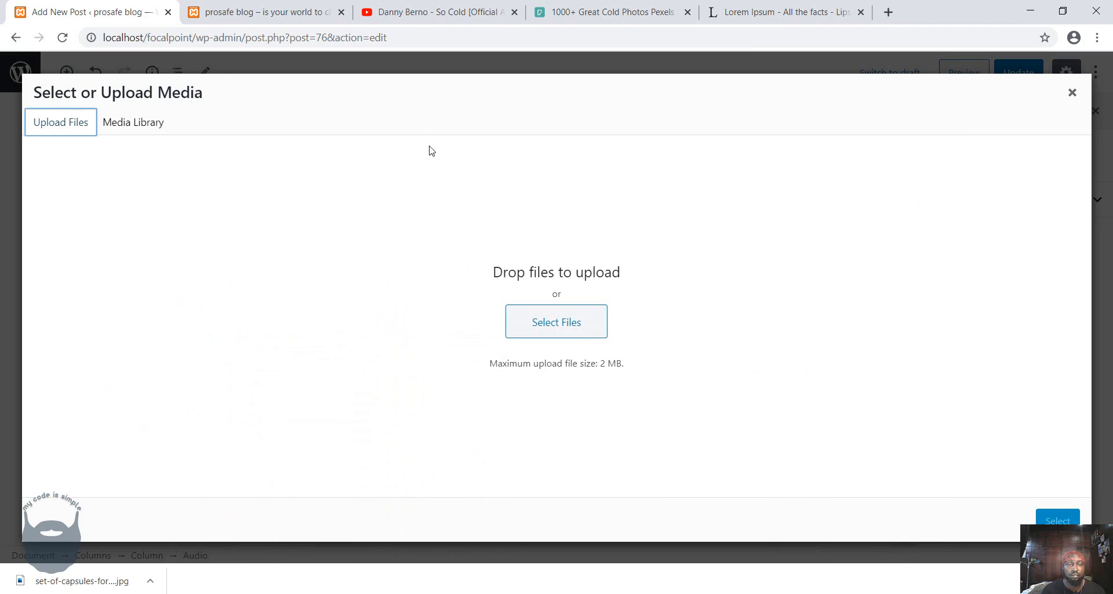
Reload the post editor without restoring the backup, and open the media selection window from the second column's Audio block.
click(1073, 92)
key(F5)
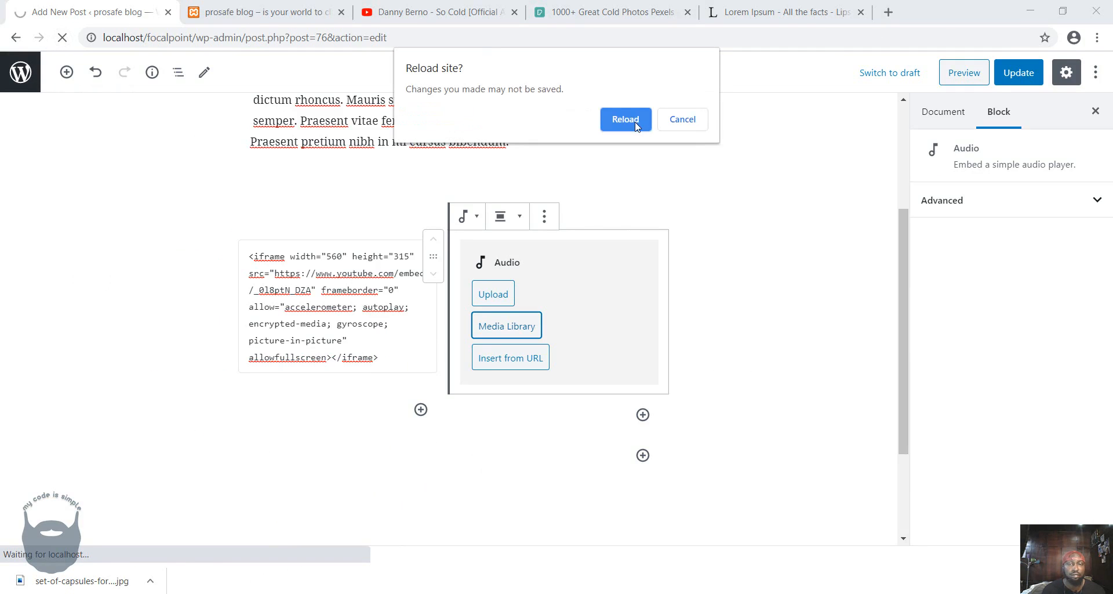
click(626, 119)
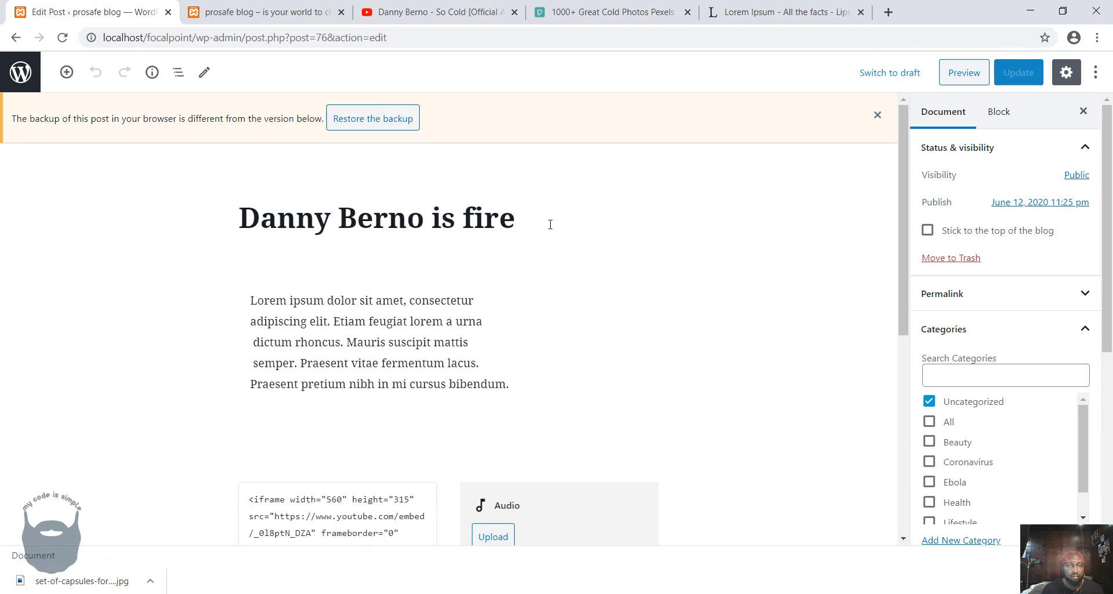
scroll(550, 224, down, 3)
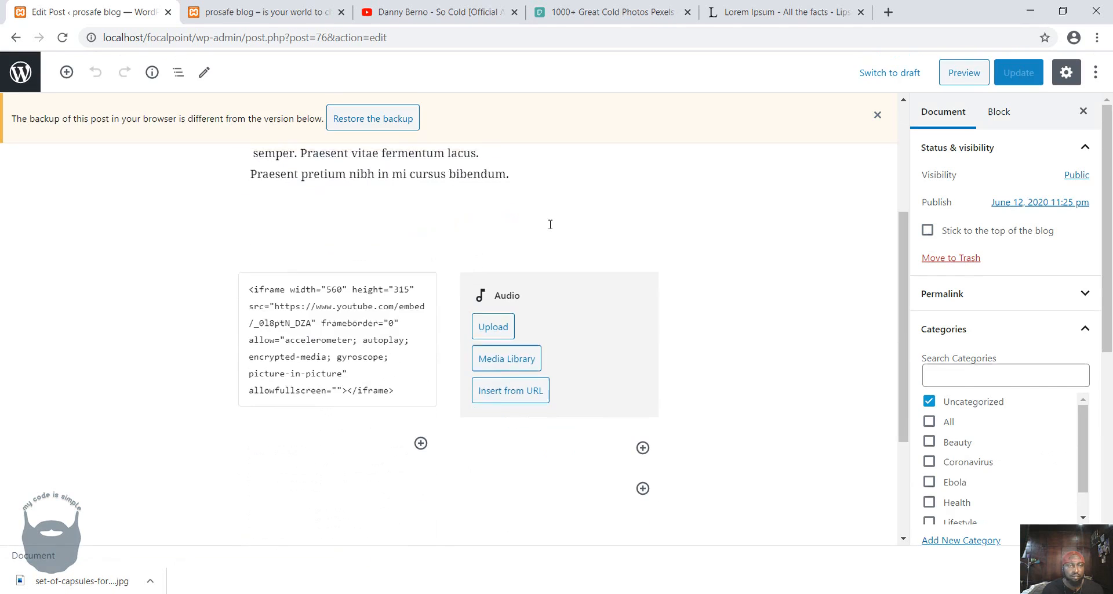
click(876, 115)
click(513, 355)
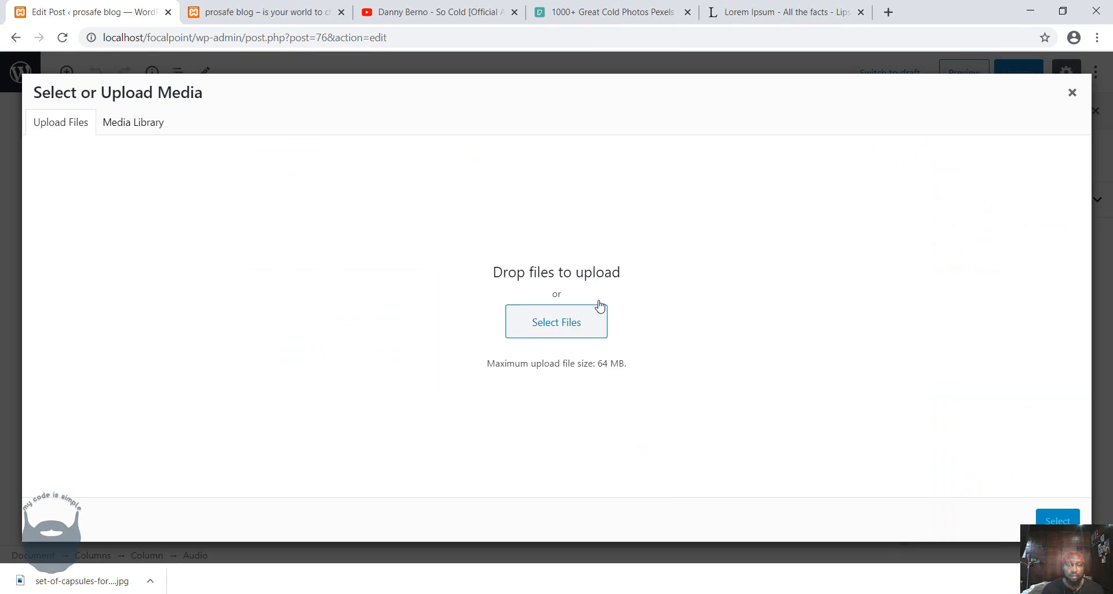
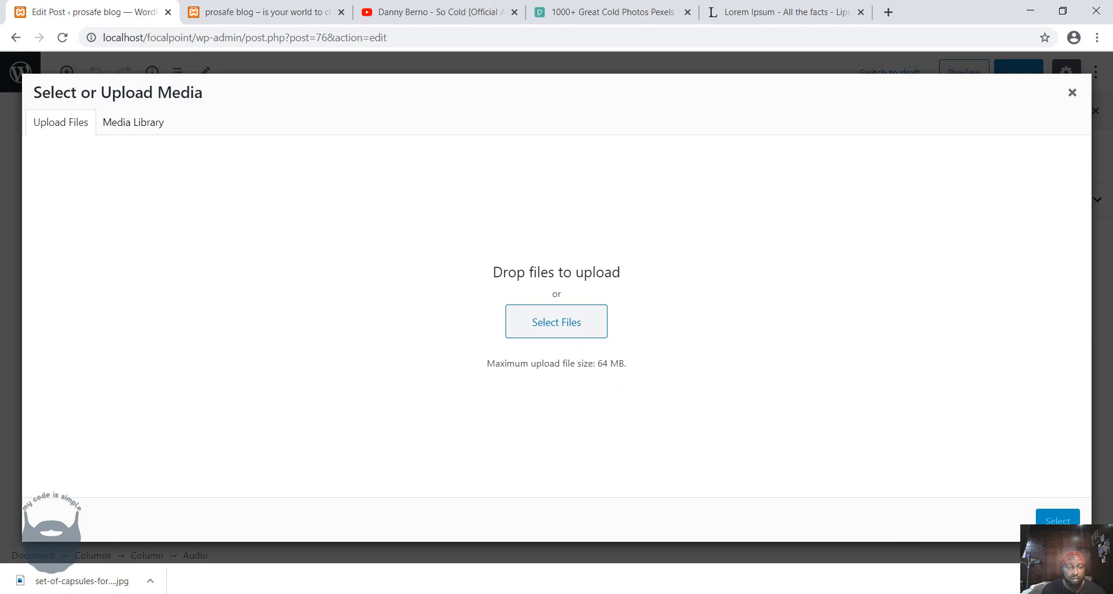
Upload "Bar Kwotes 4" from the images\music folder, insert it into the Audio block, and update the post.
click(339, 593)
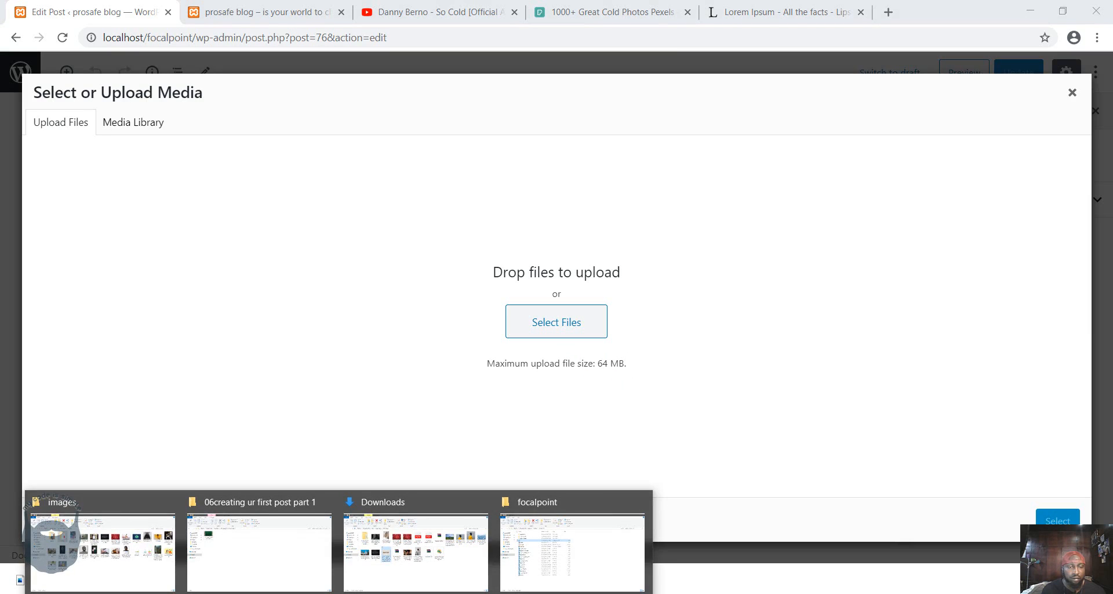
mouse_move(397, 552)
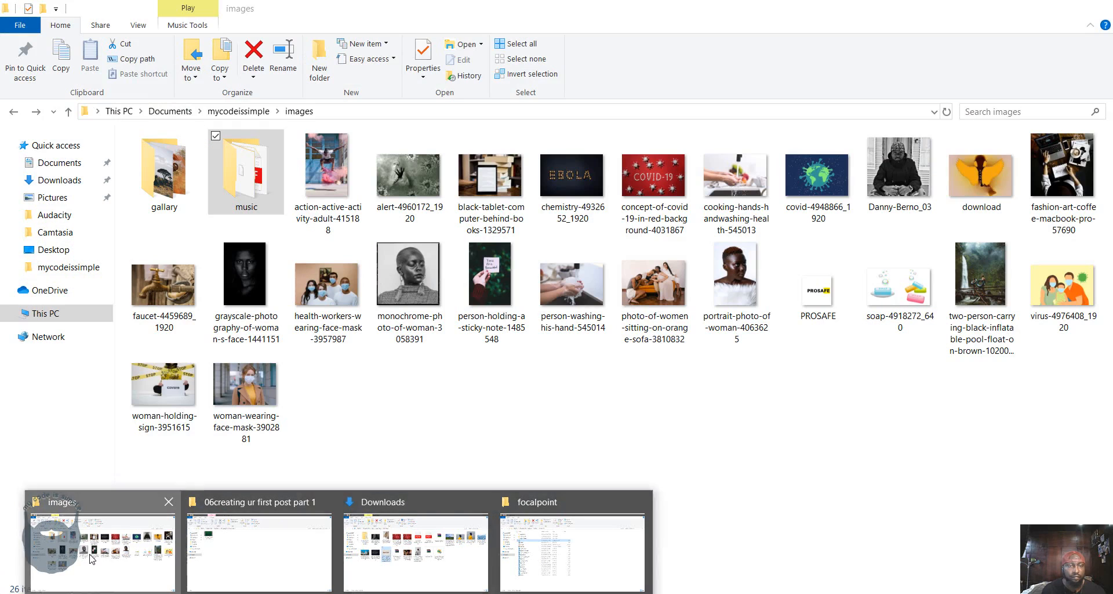
click(104, 550)
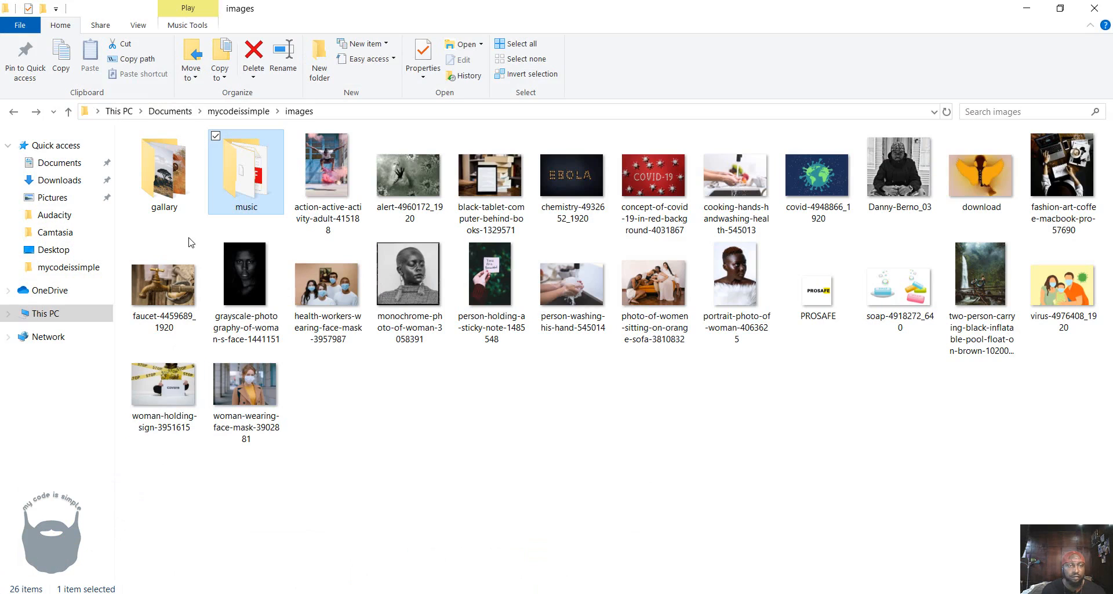
double_click(244, 186)
click(179, 157)
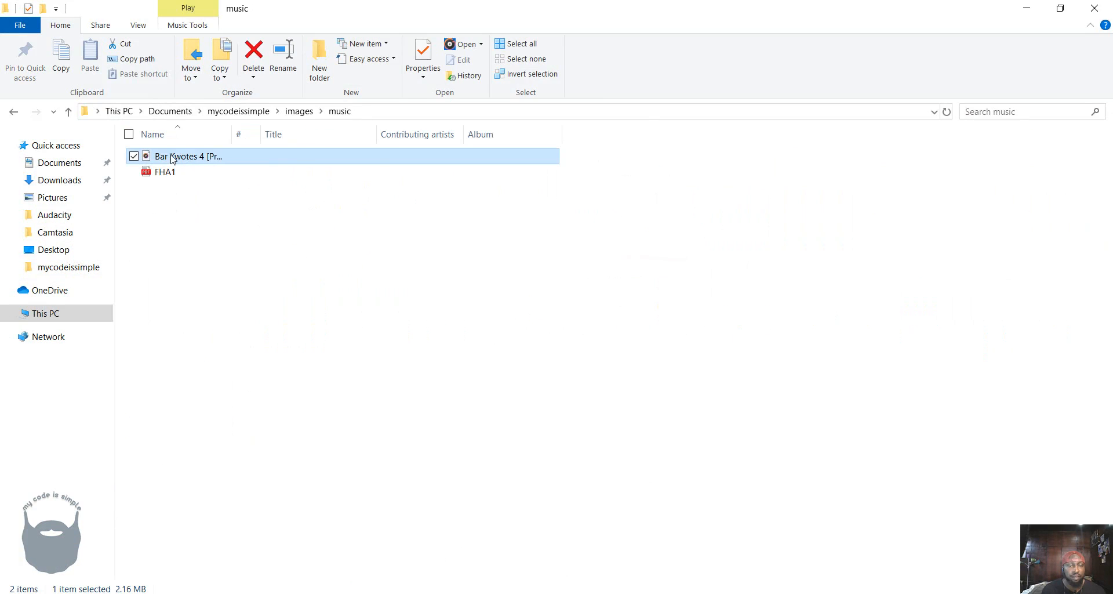
drag(173, 159, 399, 298)
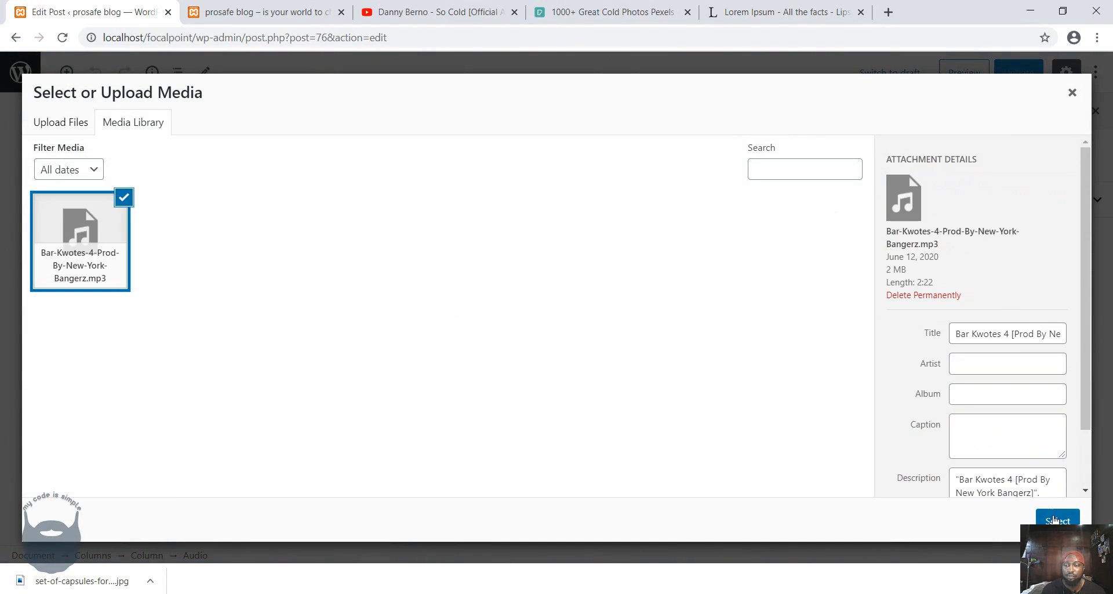
click(1056, 520)
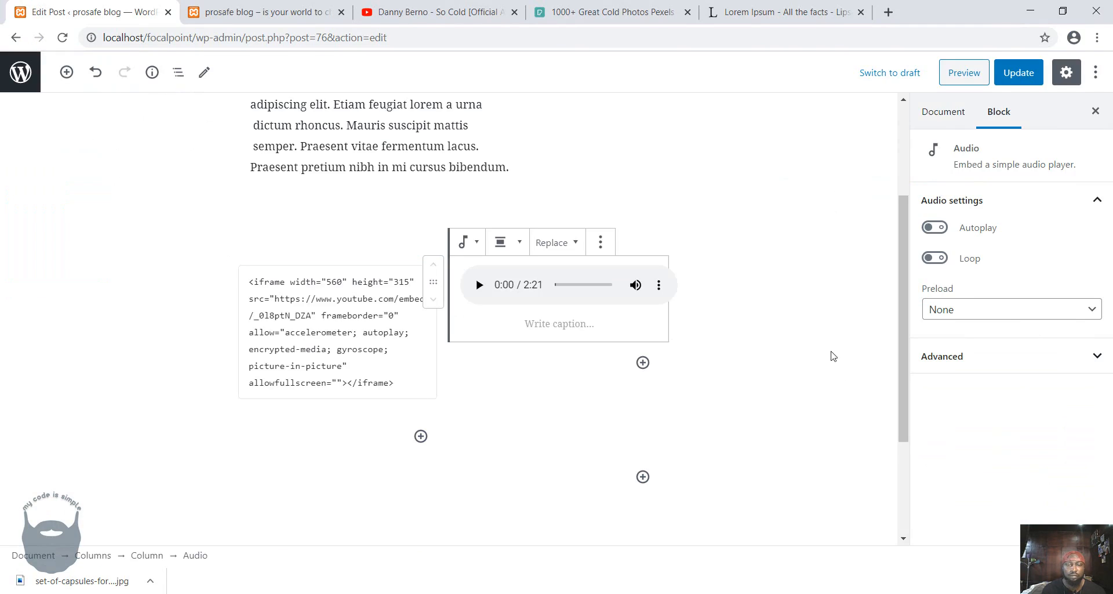
click(1024, 75)
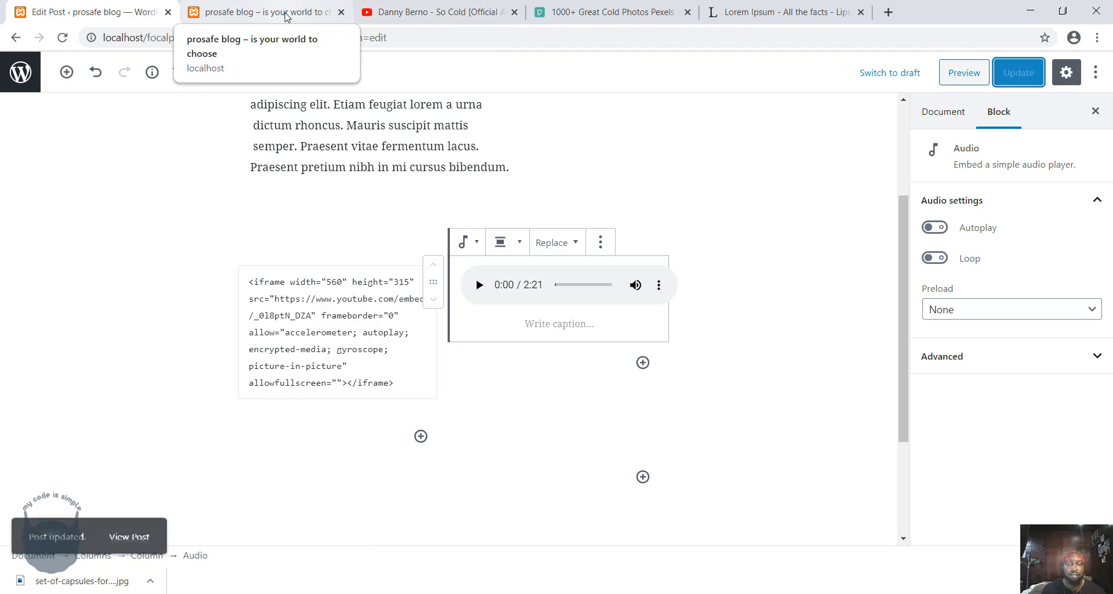
Assign the post to the All, Lifestyle and Music categories.
click(943, 111)
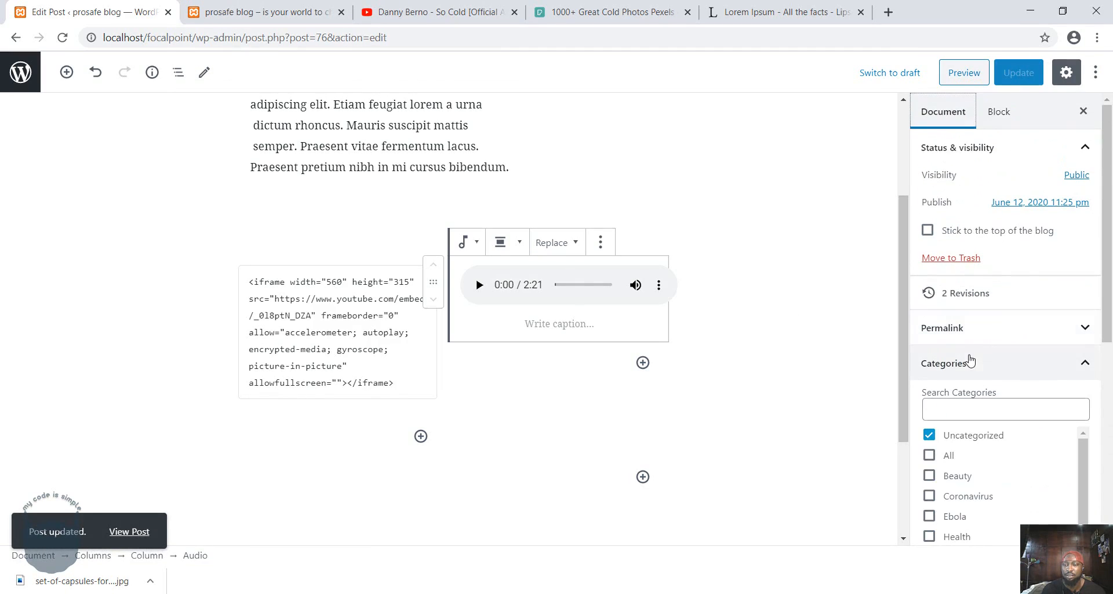
scroll(966, 439, down, 1)
scroll(967, 432, down, 1)
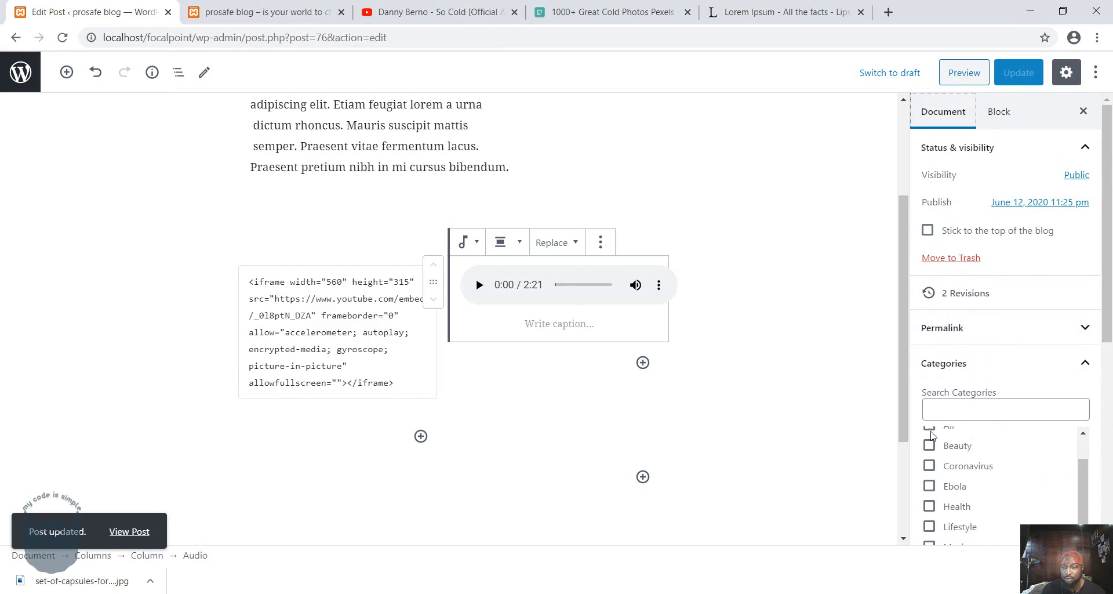
scroll(931, 436, up, 1)
scroll(847, 429, down, 3)
scroll(1013, 466, down, 1)
scroll(1062, 431, up, 1)
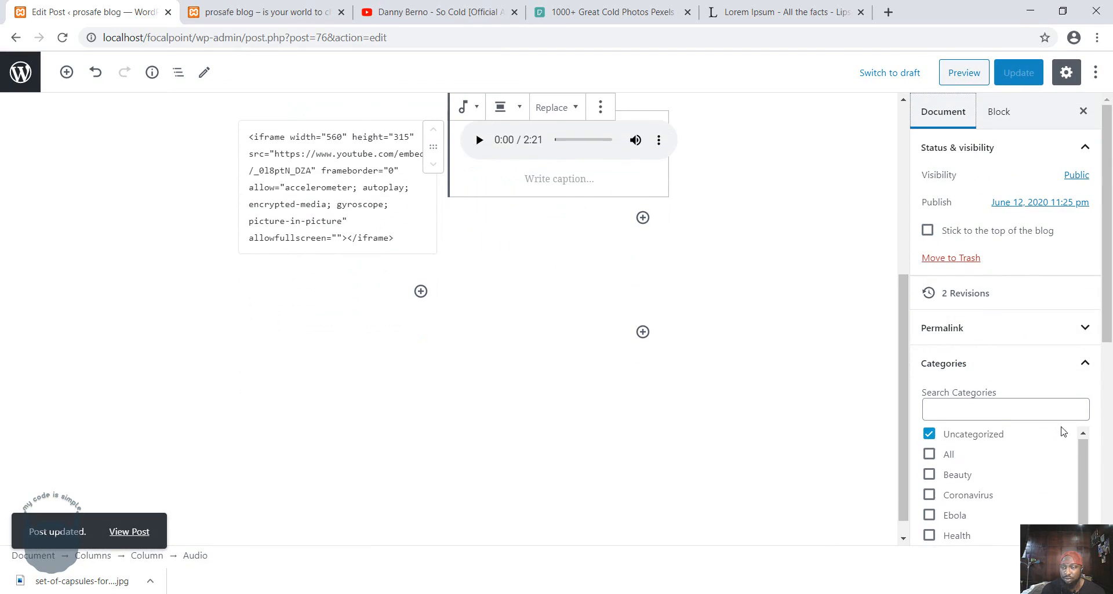
scroll(1096, 424, down, 2)
click(929, 310)
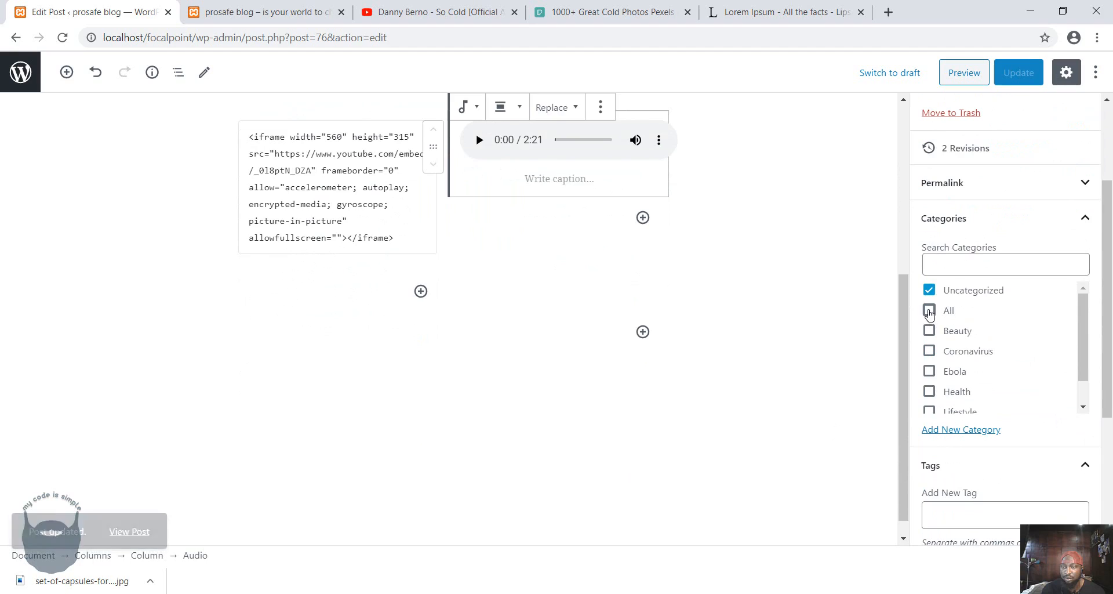
scroll(1029, 362, down, 1)
click(929, 382)
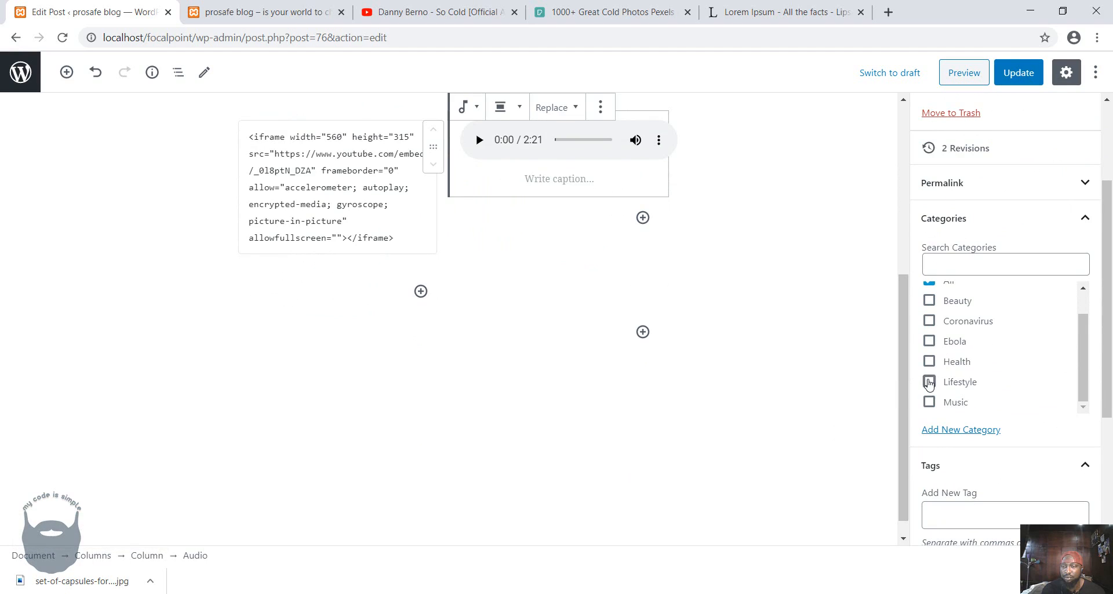
click(929, 402)
Add the tags "danny berno" and "hiphop" to the post.
click(973, 505)
text(danny berno)
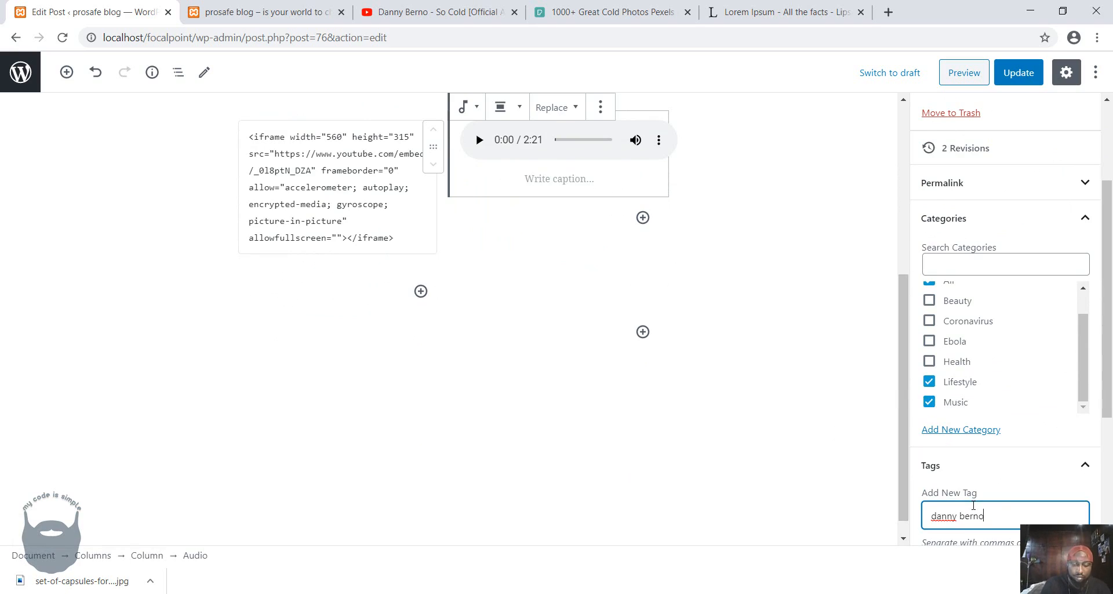
key(Return)
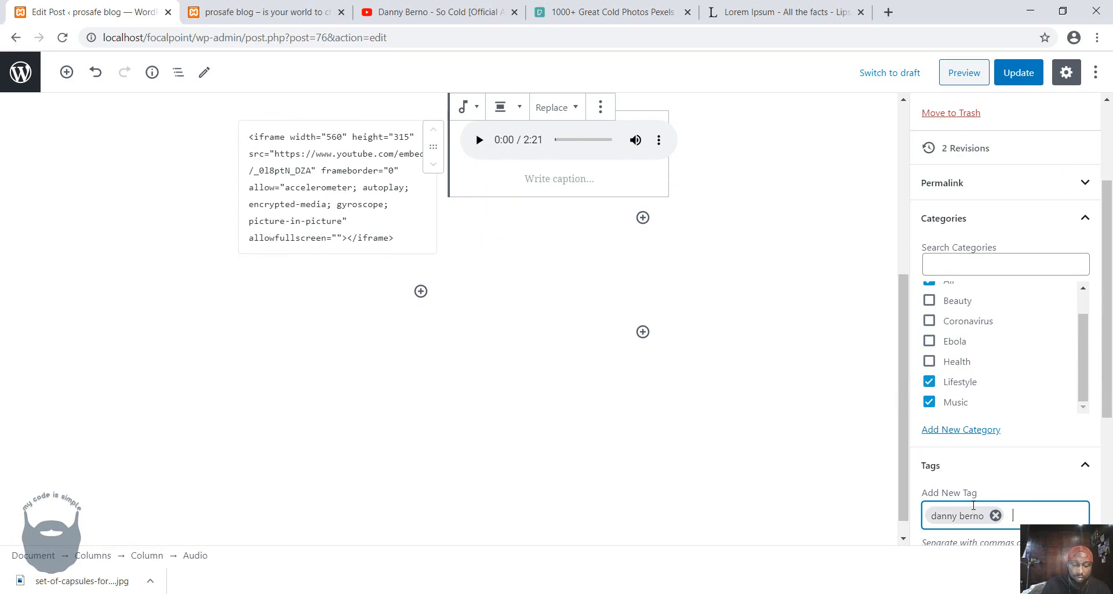
text(hiphop)
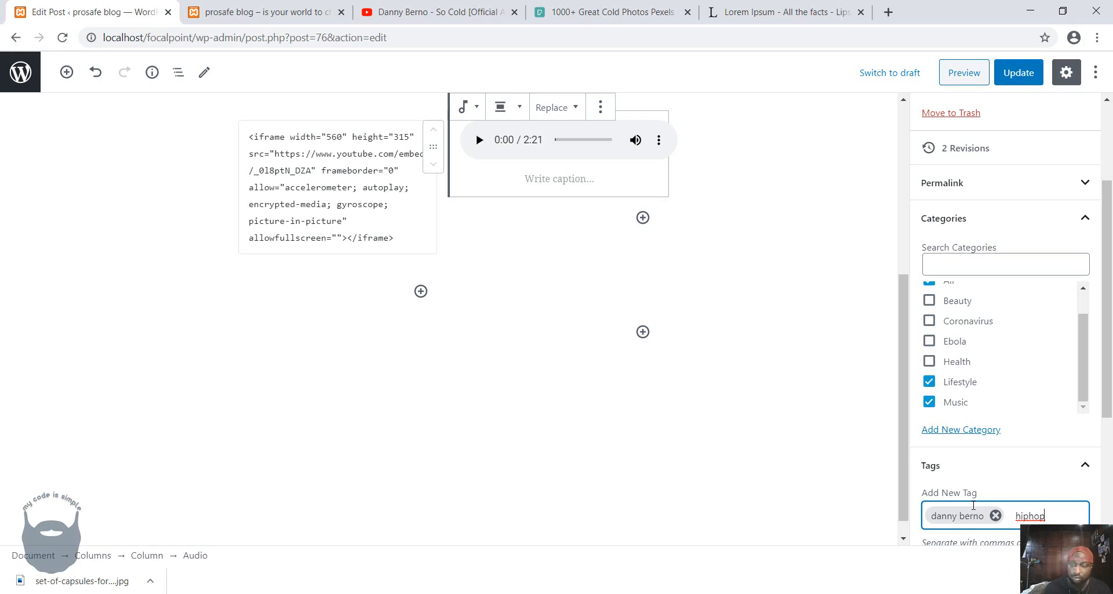
key(Return)
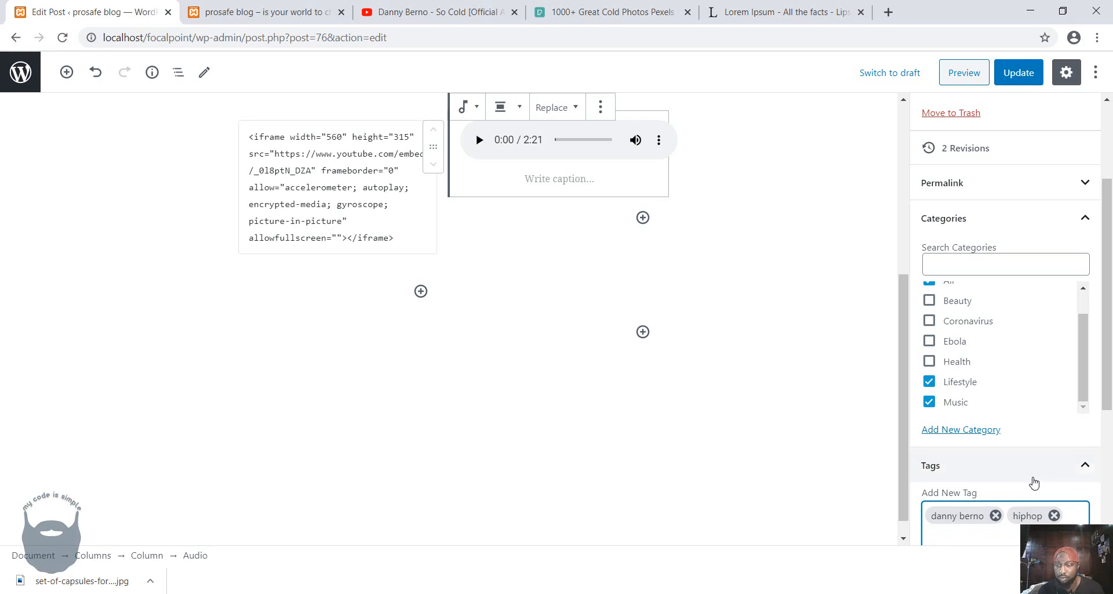
Open the post's featured image selection, then download the White Feathers Illustration from the Pexels "cold" results at custom size 640 x 427.
scroll(1020, 464, down, 5)
click(951, 436)
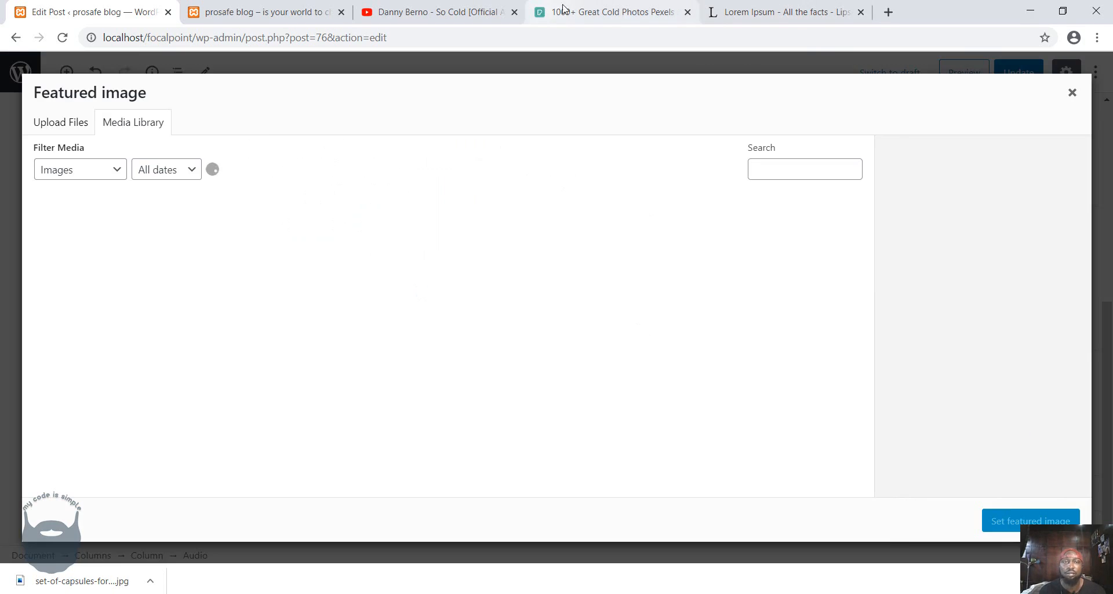
click(608, 11)
click(568, 141)
scroll(609, 230, down, 2)
scroll(609, 231, down, 3)
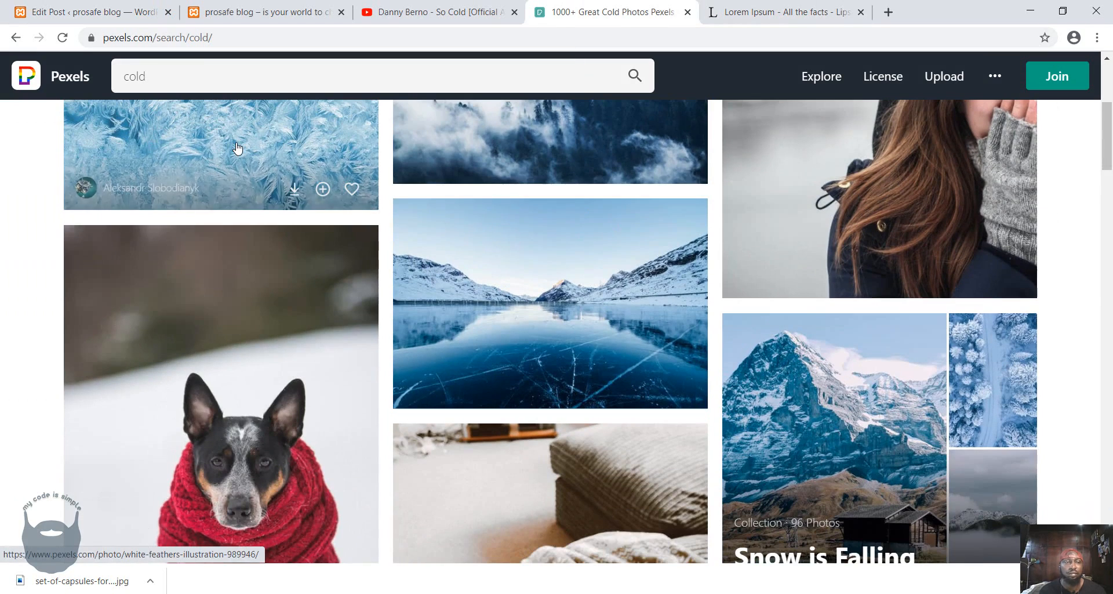
click(237, 147)
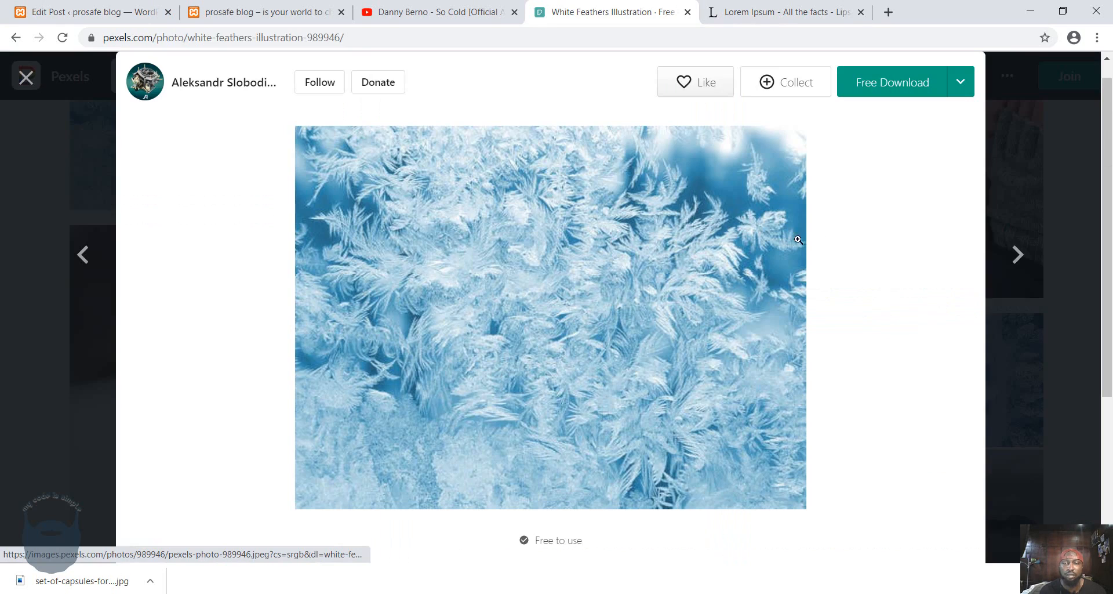
click(961, 94)
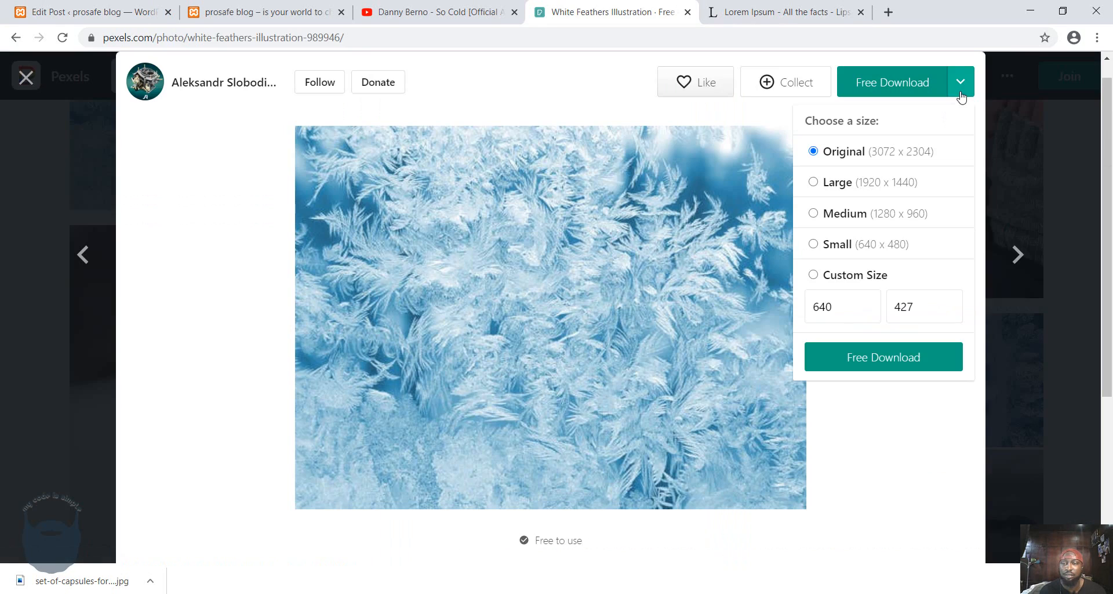
click(813, 275)
click(881, 356)
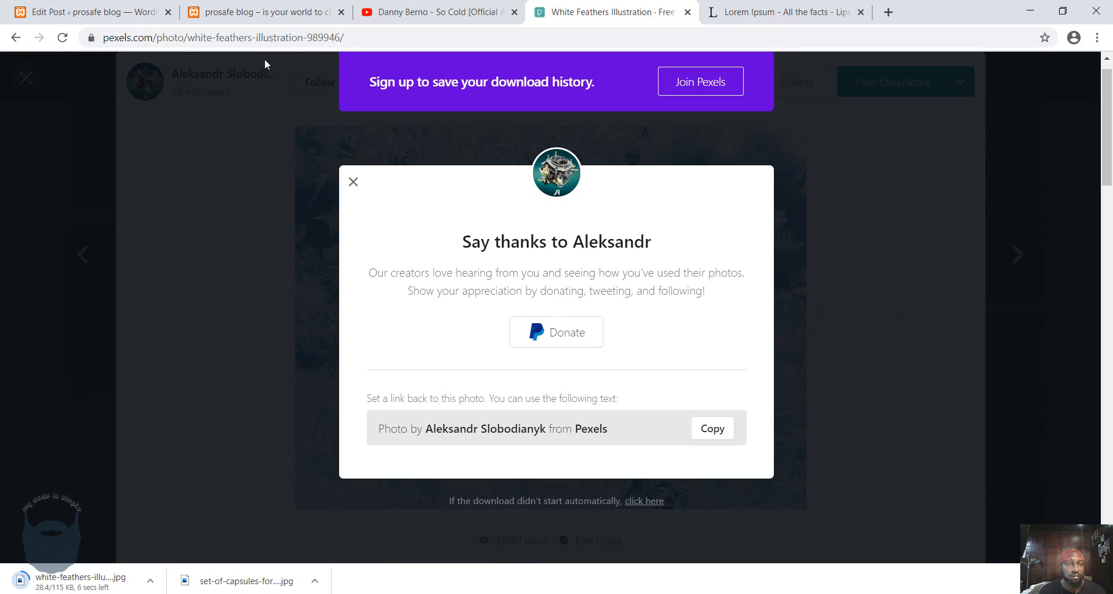
Upload the downloaded white-feathers-illustration image, set it as the post's featured image, and update the post.
click(219, 18)
click(162, 18)
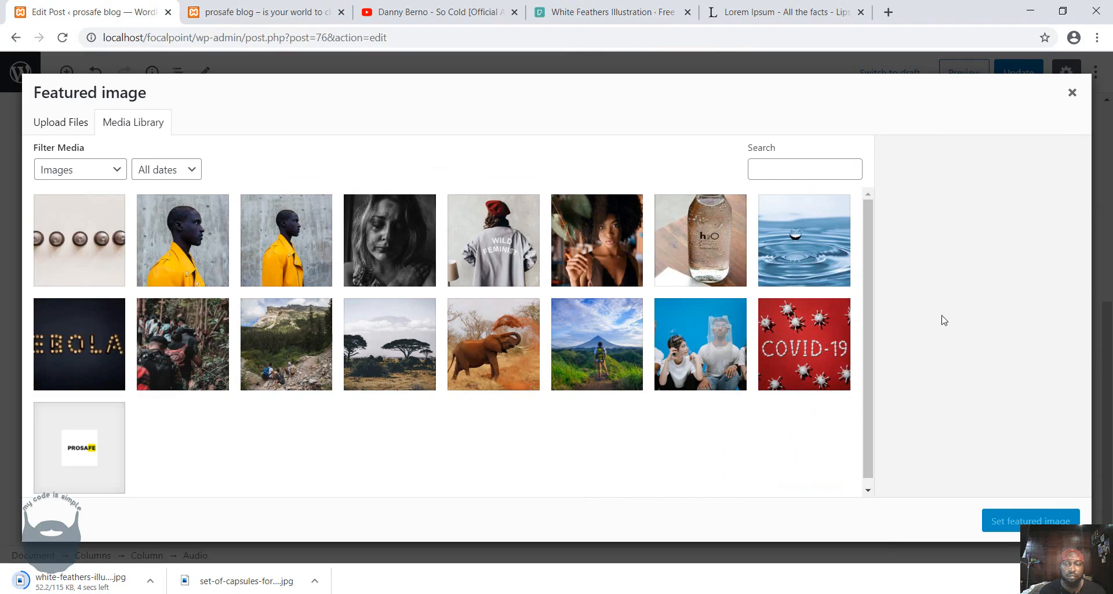
drag(101, 581, 333, 391)
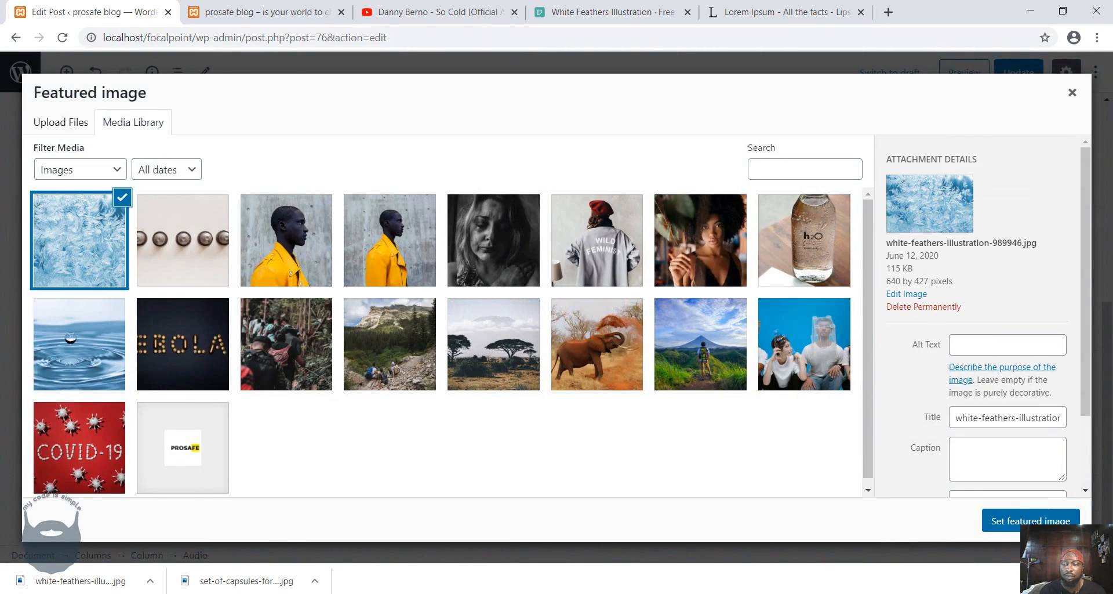
click(1027, 520)
click(1010, 70)
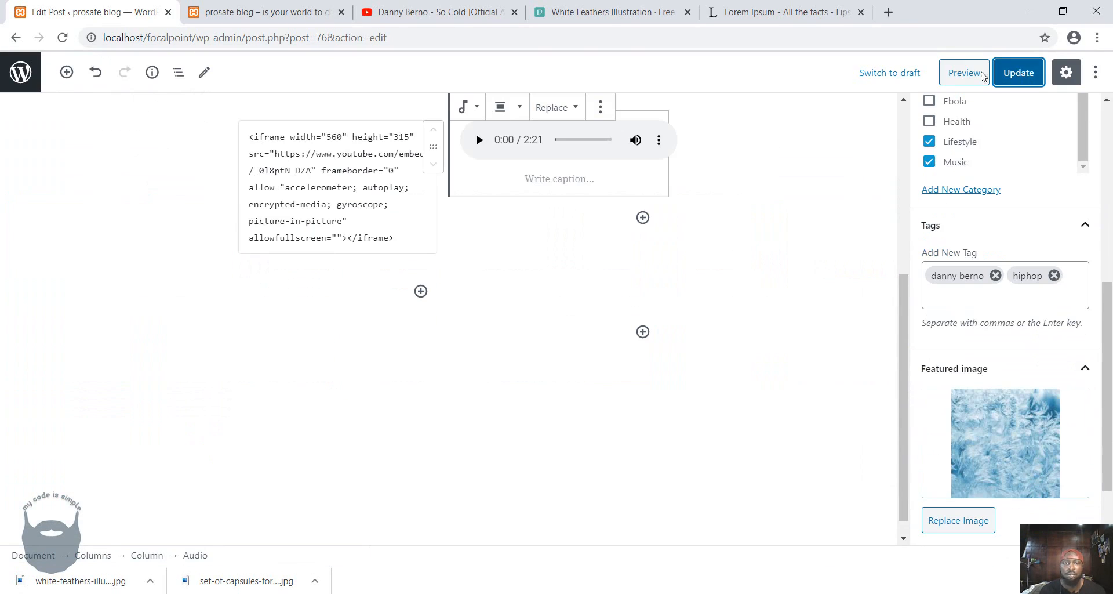
click(267, 16)
scroll(104, 113, up, 4)
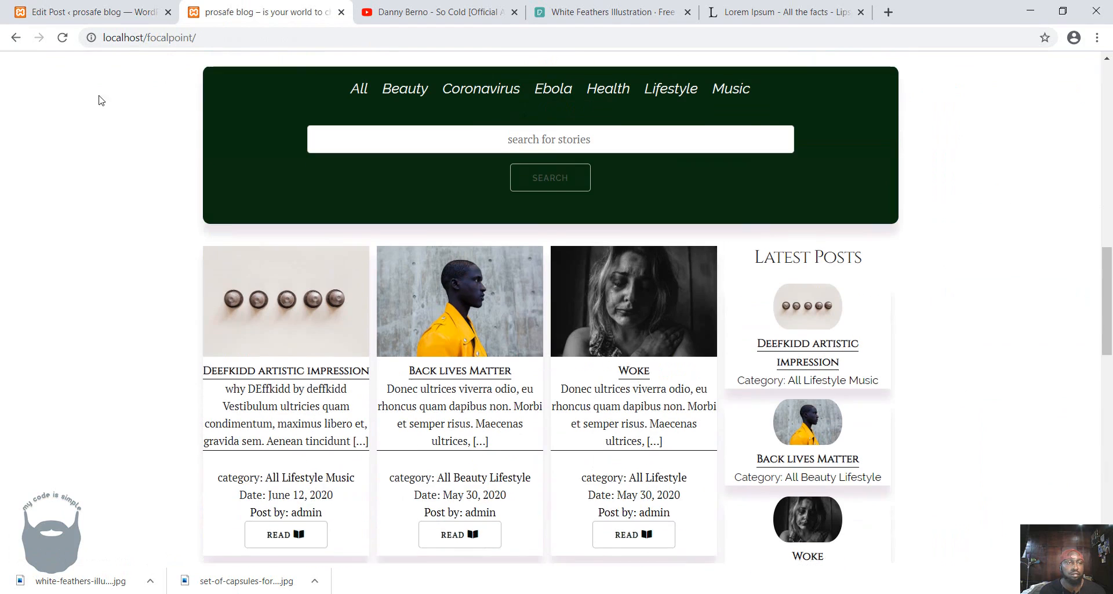
key(F5)
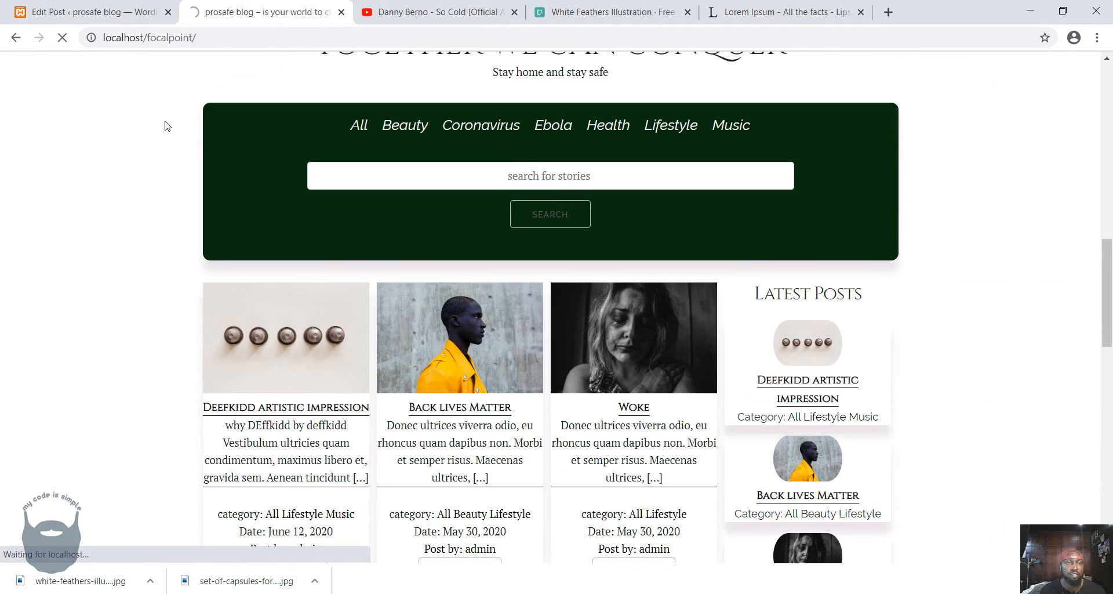
scroll(167, 125, down, 3)
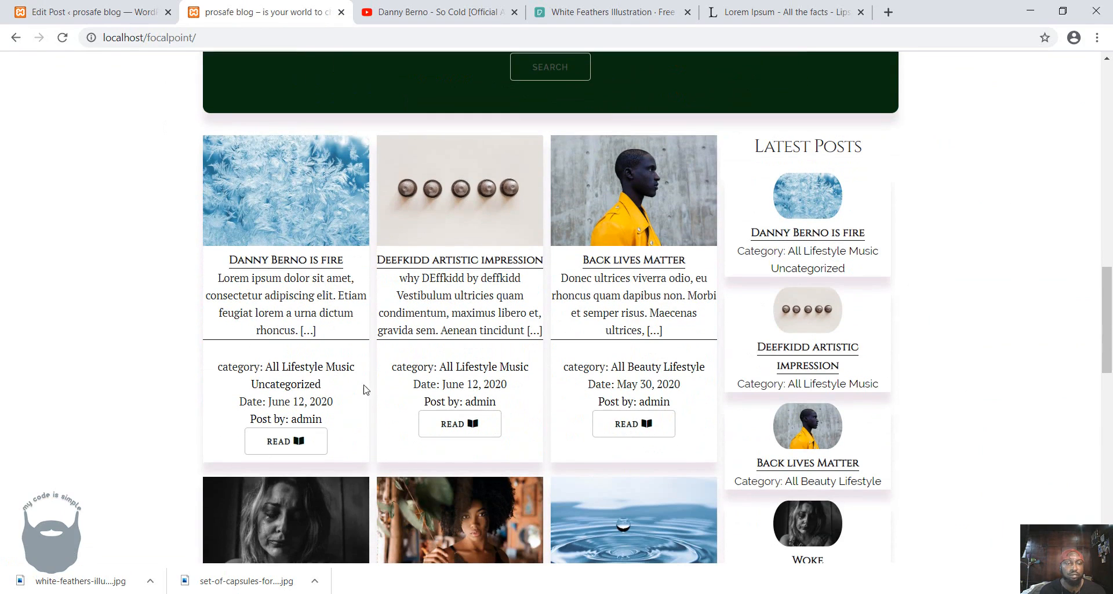
click(298, 442)
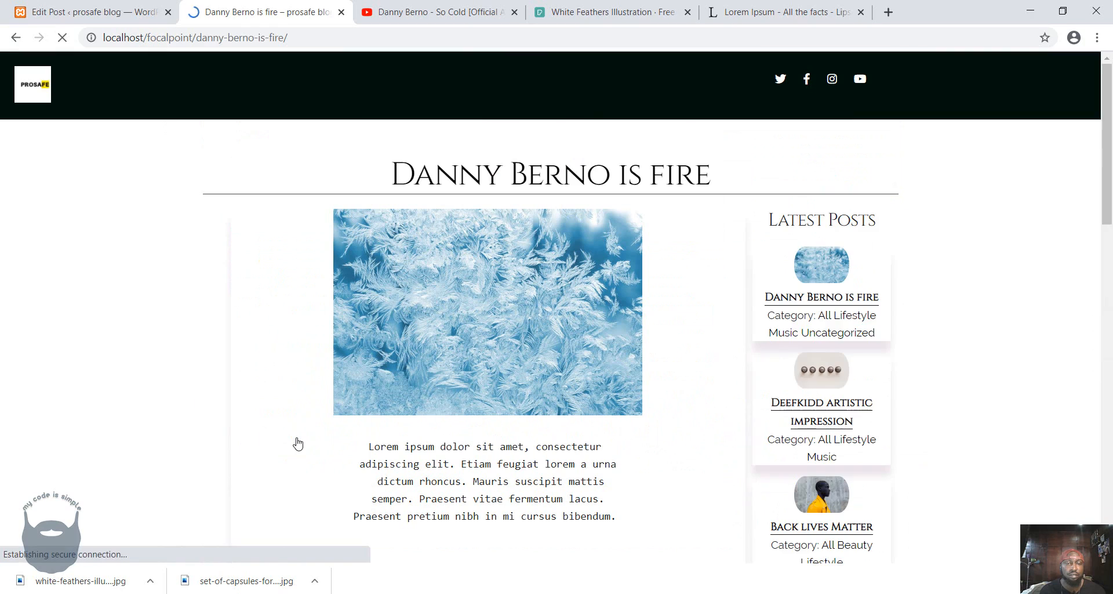
scroll(691, 311, down, 6)
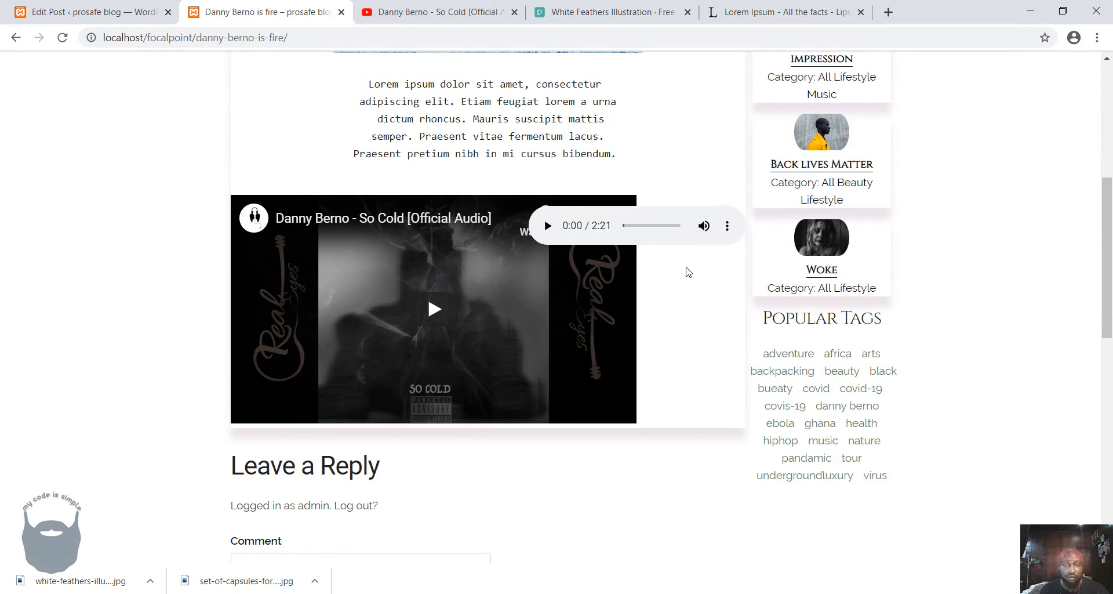
Set both the width and height of the YouTube iframe to 200 in the post's HTML block, and select the Audio block.
click(69, 12)
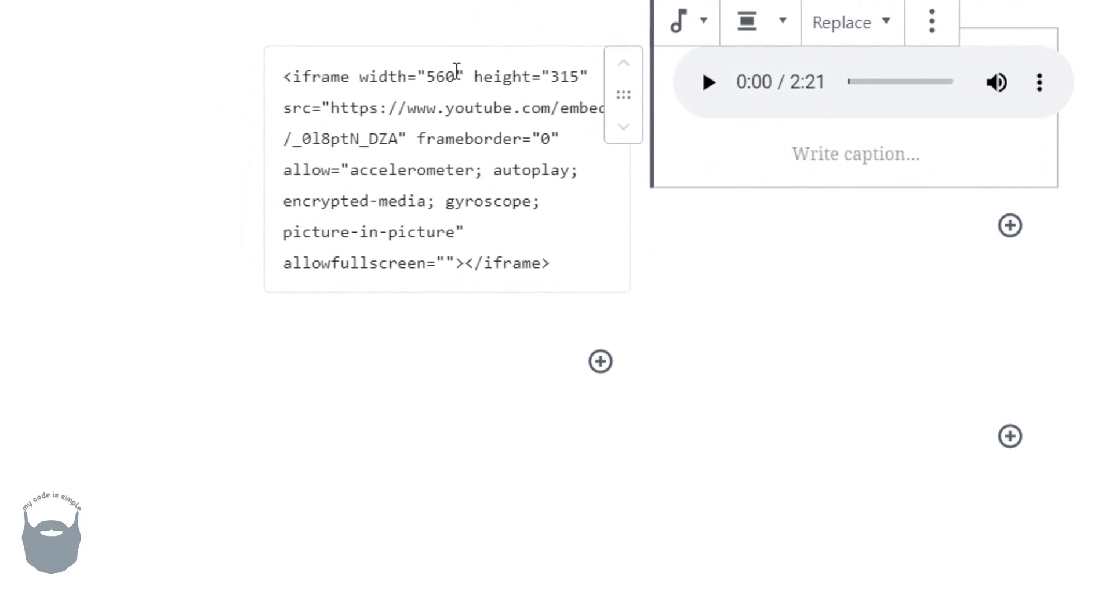
click(457, 70)
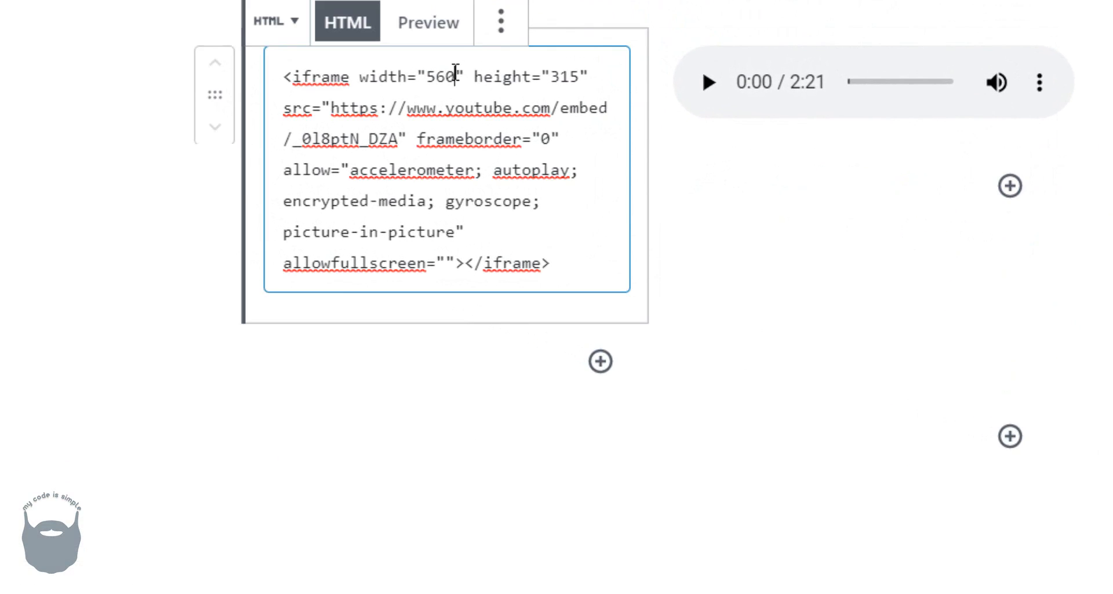
drag(455, 75, 427, 77)
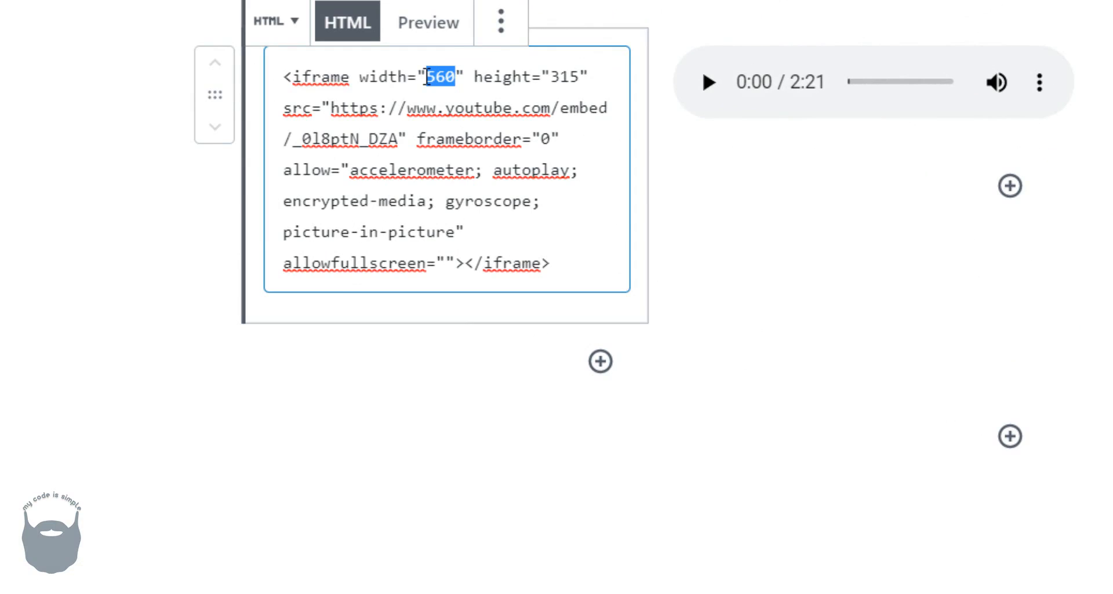
text(200)
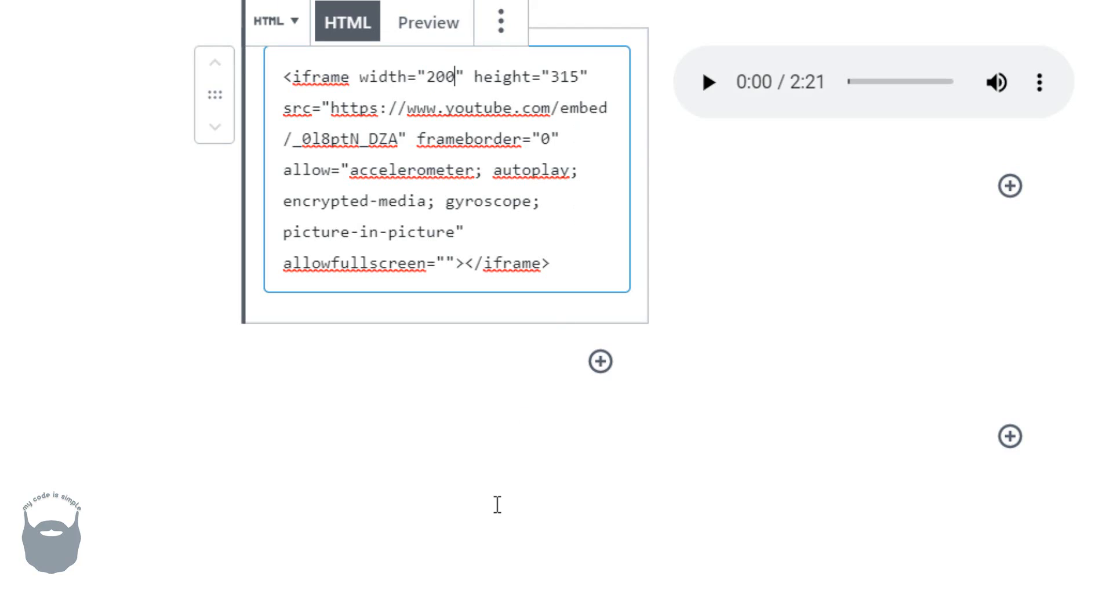
drag(580, 77, 554, 83)
text(200)
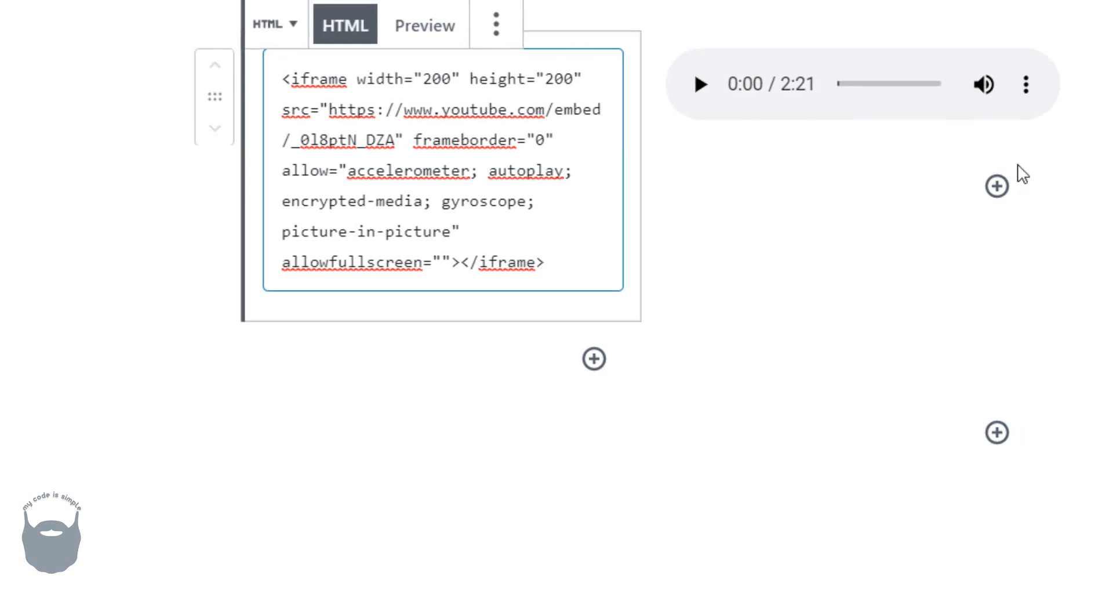
click(1041, 91)
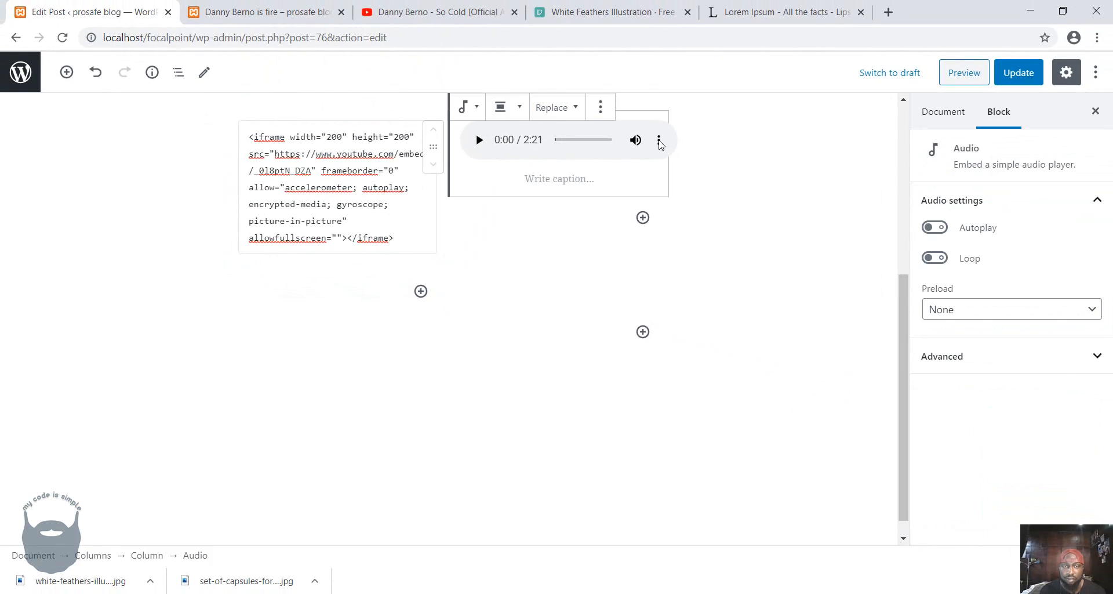
click(597, 107)
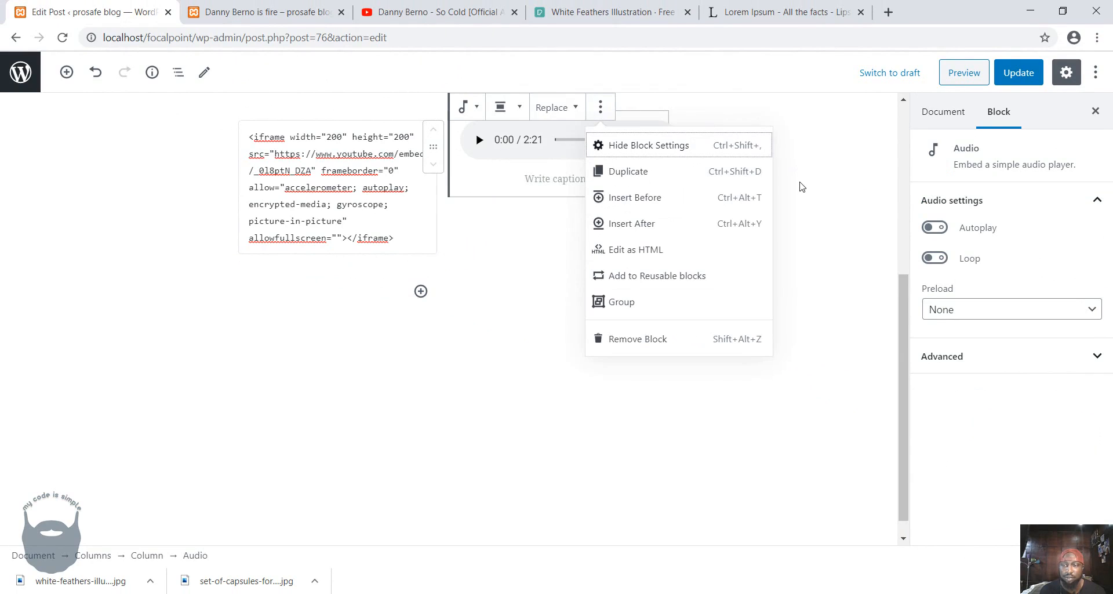
click(616, 157)
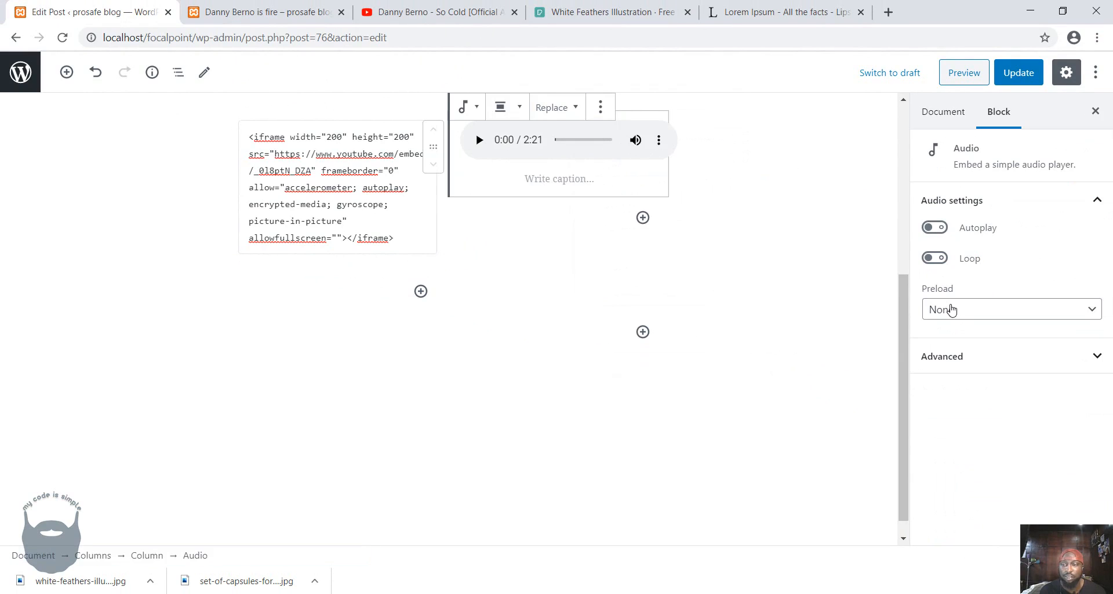
click(935, 228)
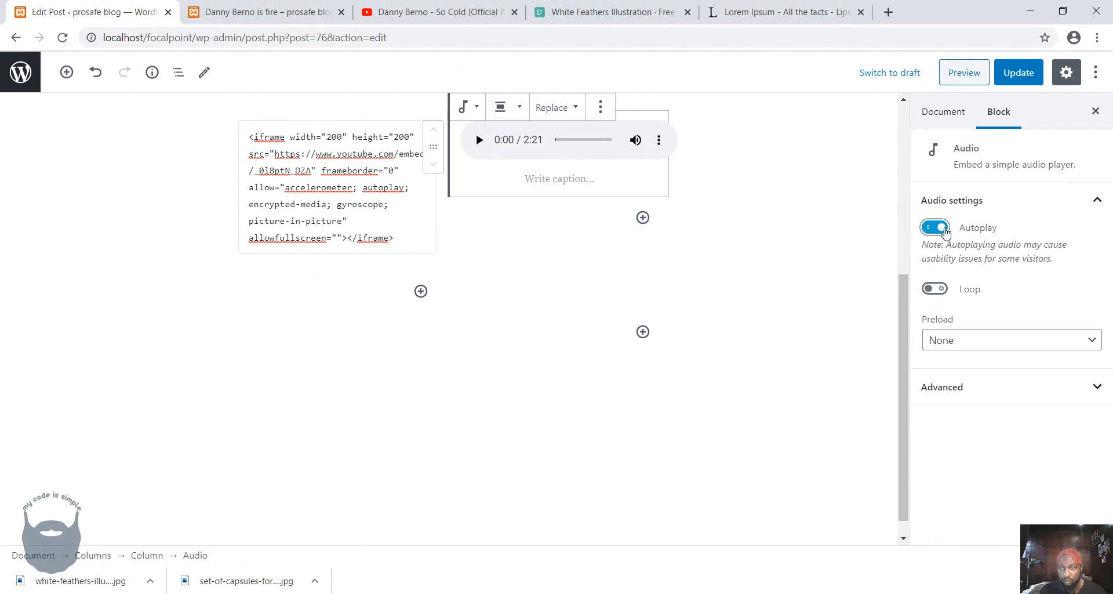
click(933, 227)
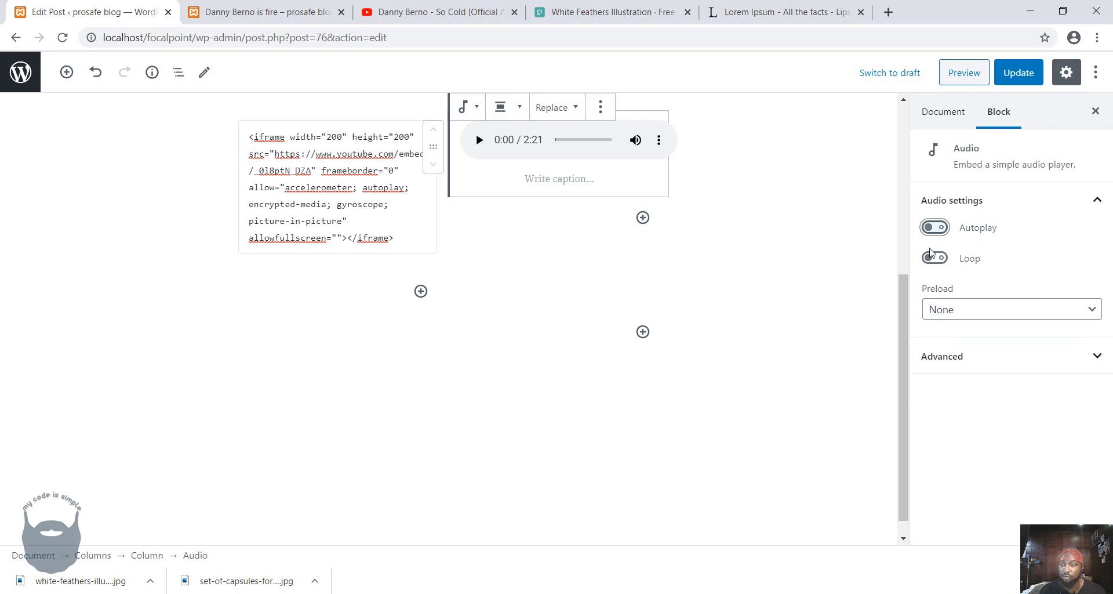
click(936, 258)
click(930, 259)
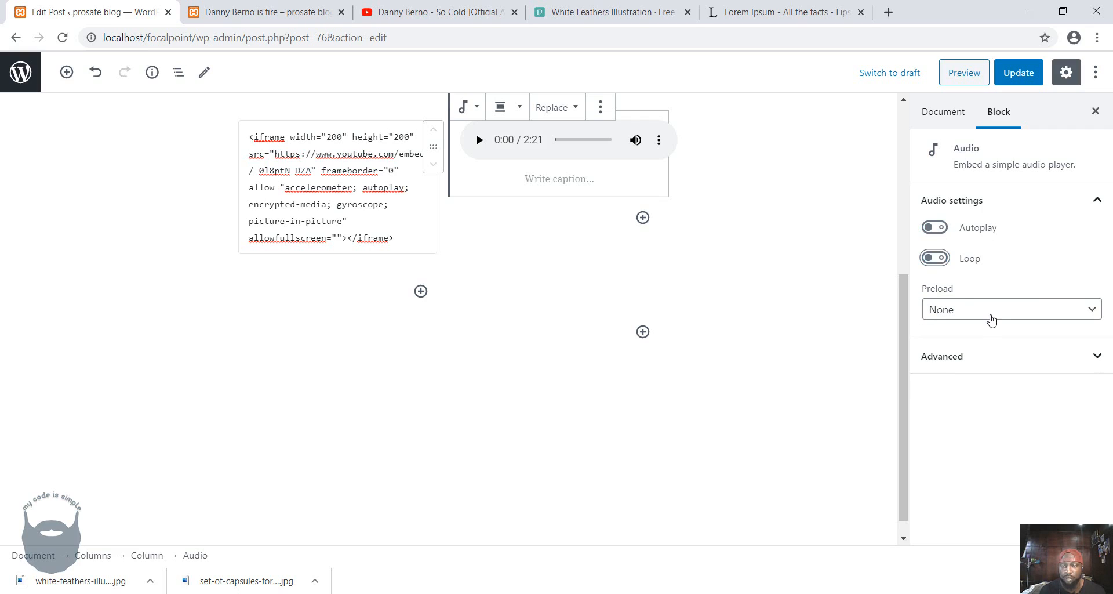
click(989, 317)
click(988, 318)
Update the post and reload its published page to check the video and audio layout.
click(1014, 80)
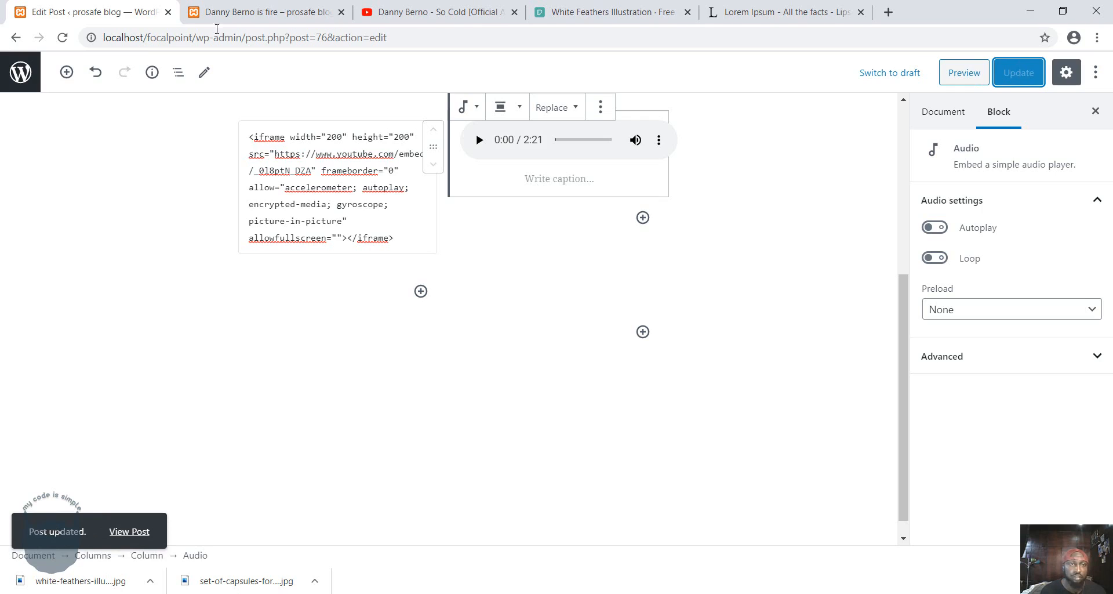
click(232, 12)
click(63, 38)
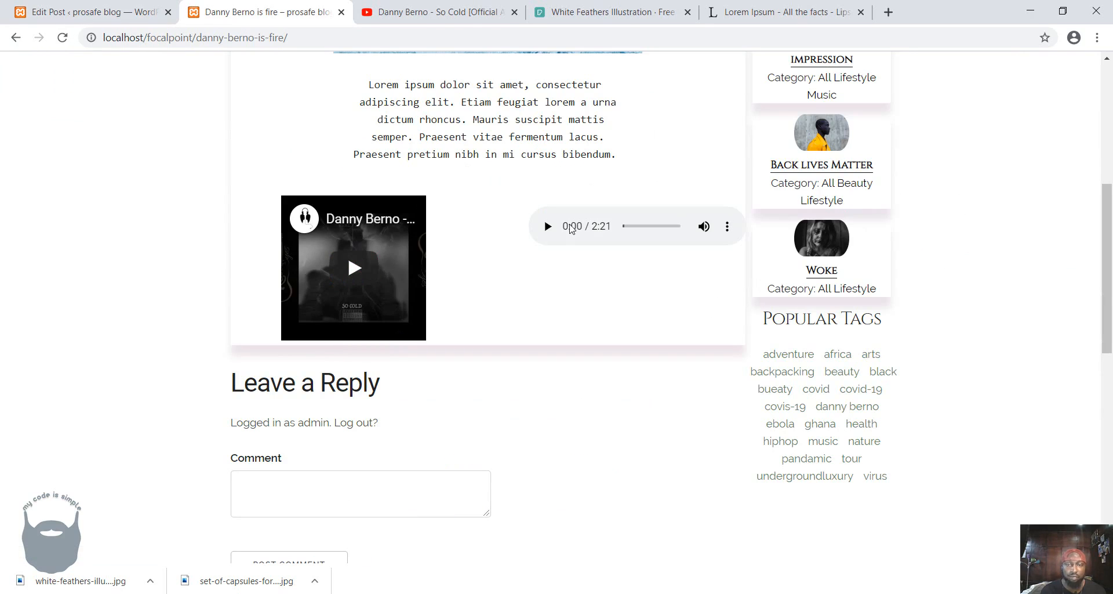
Set the YouTube iframe's width to 300 in the post's Custom HTML block and update the post.
click(87, 16)
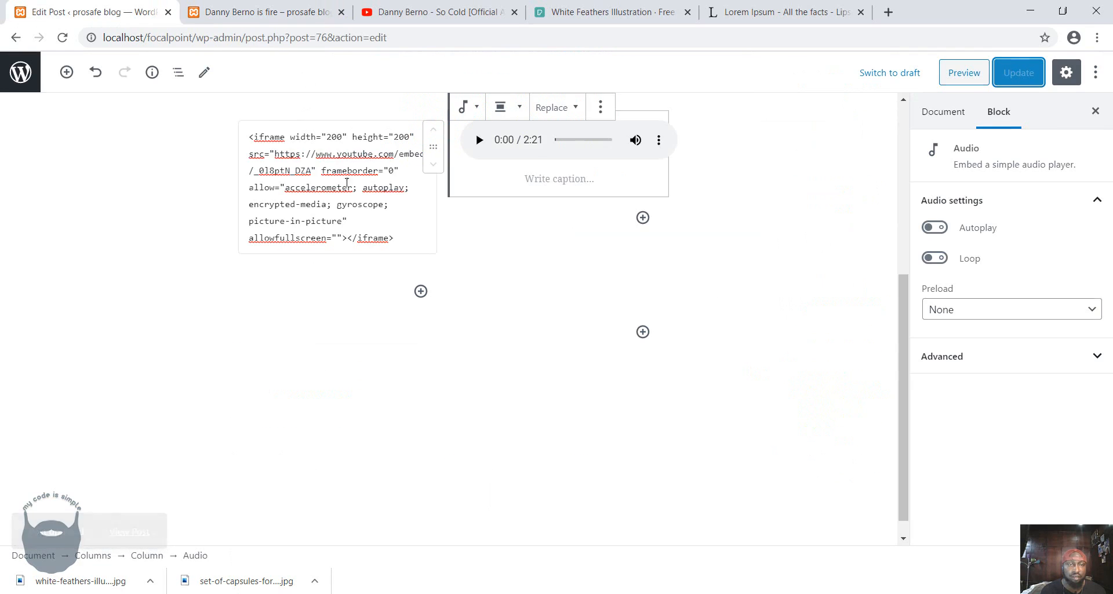
click(330, 137)
key(BackSpace)
text(3)
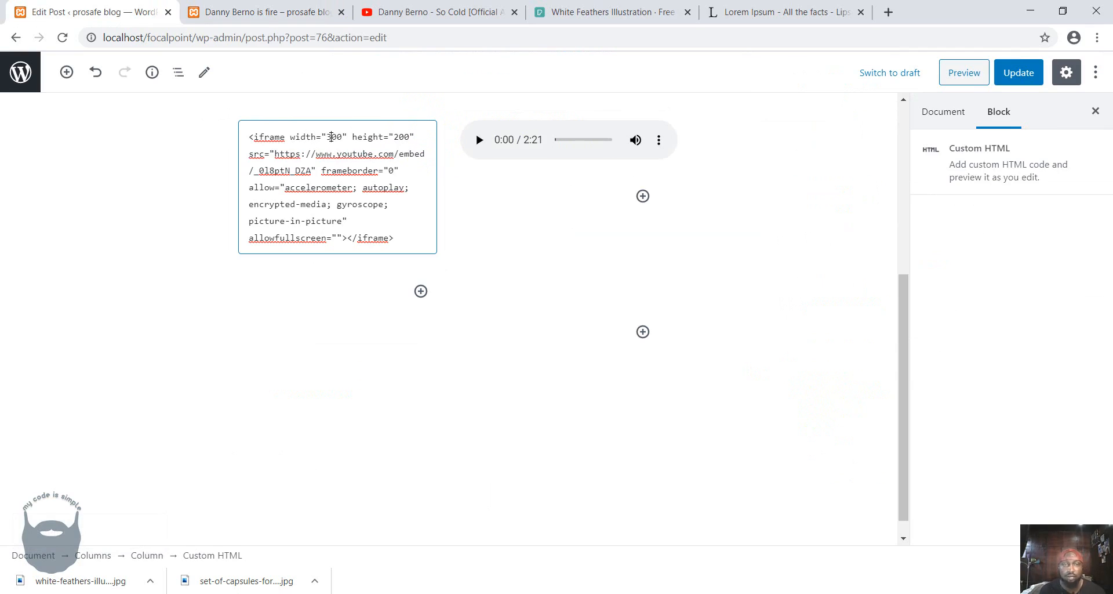
click(1017, 74)
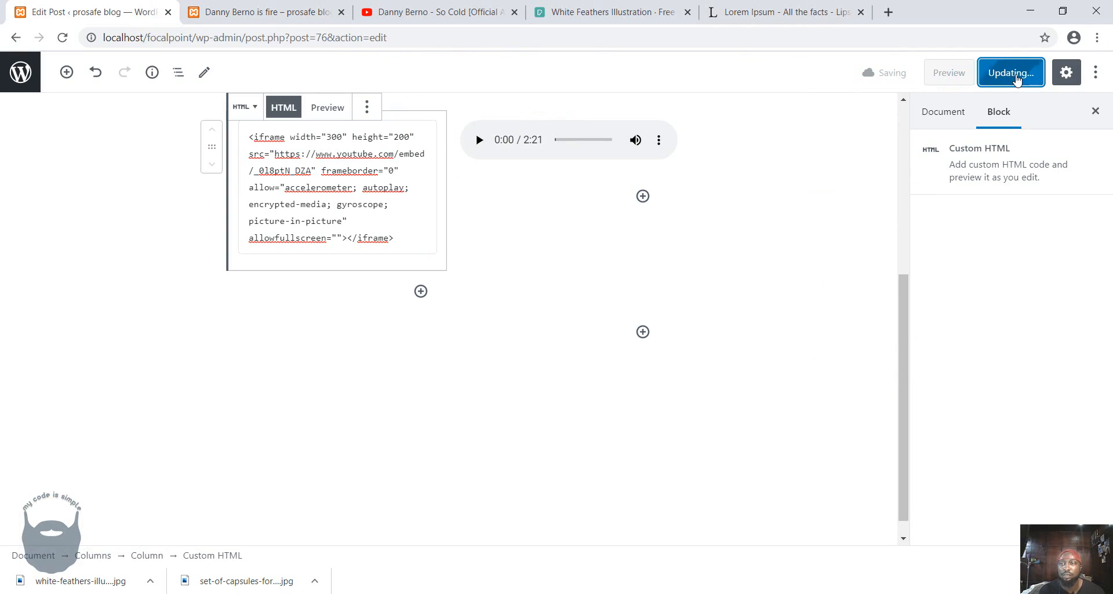
Reload the published post, play and pause the embedded video, and check the layout beside the audio player.
click(249, 13)
click(62, 38)
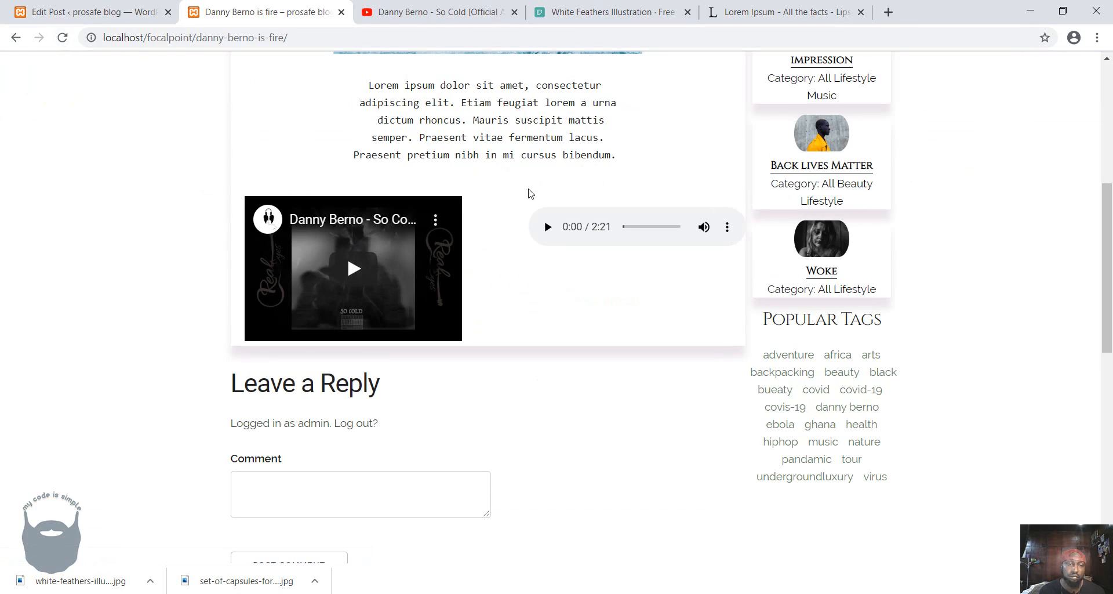
click(348, 271)
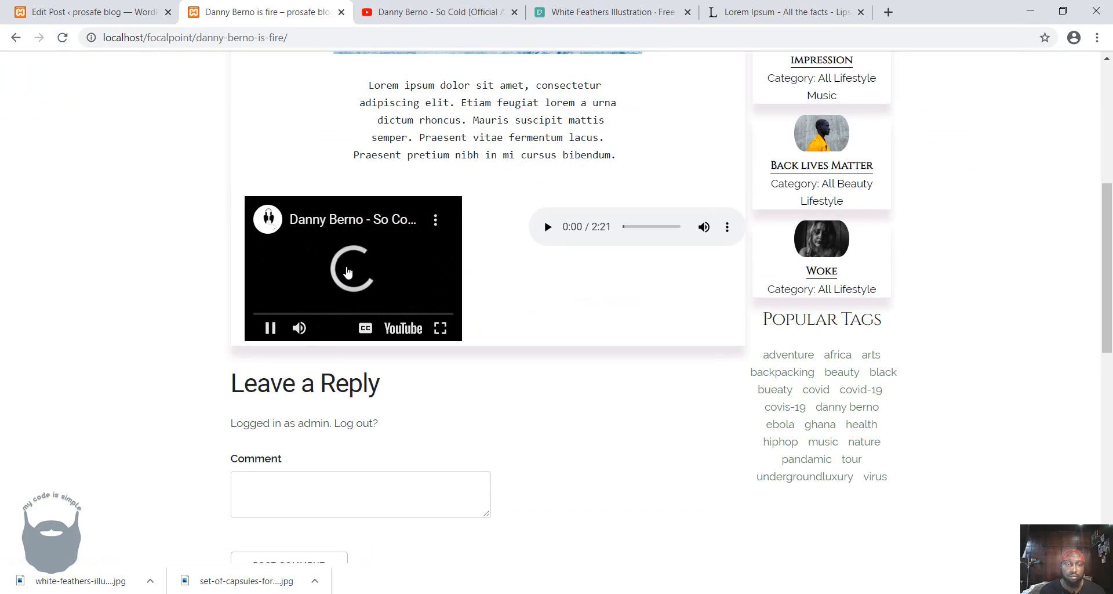
scroll(347, 271, up, 3)
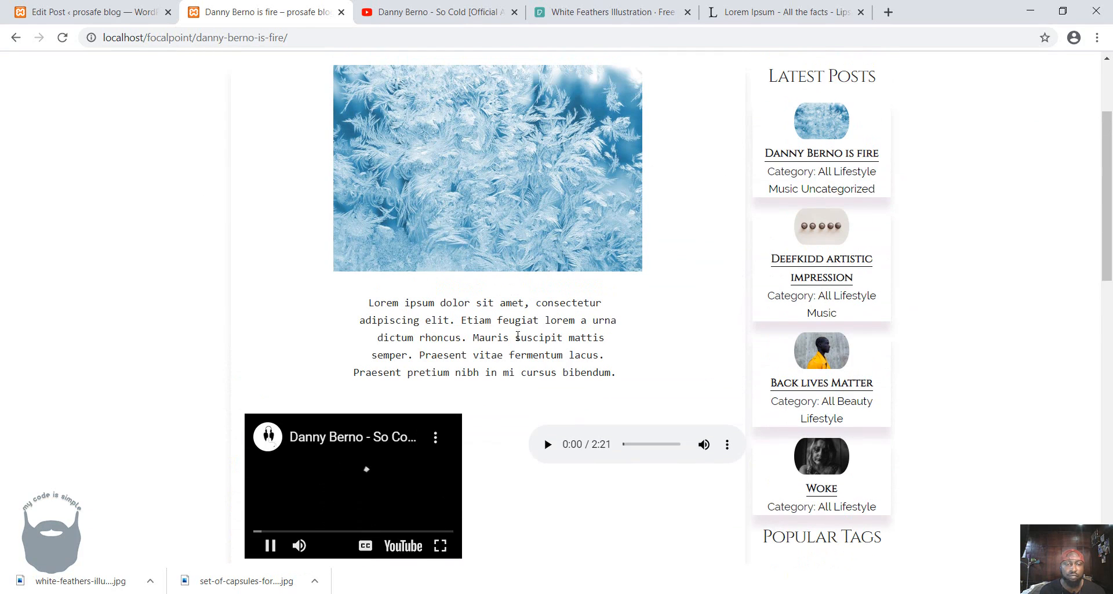
scroll(573, 488, down, 1)
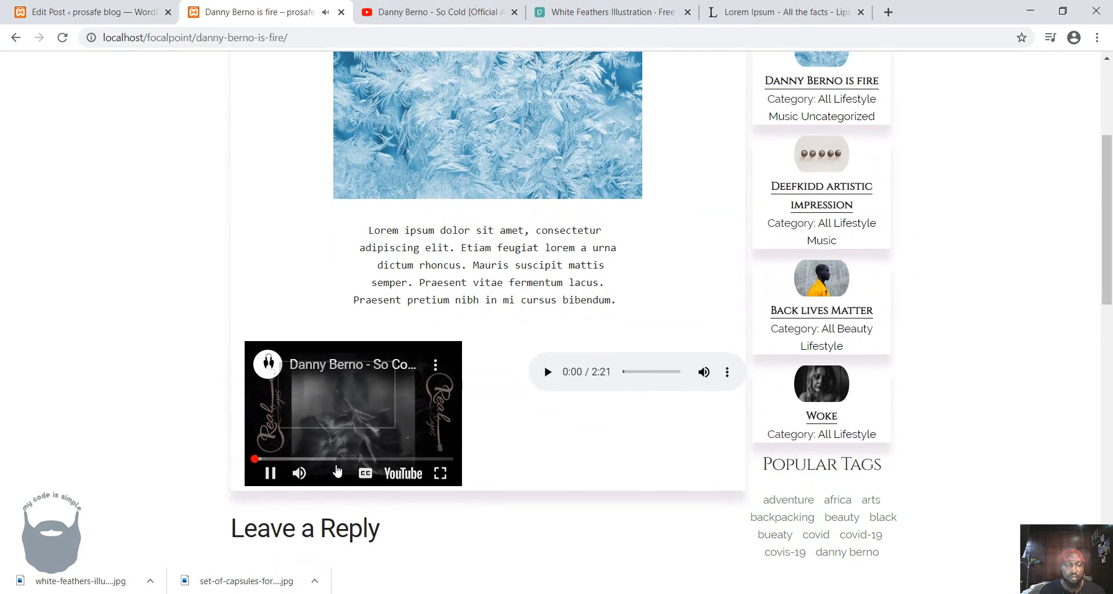
click(274, 476)
Insert a Spacer block below the Custom HTML block in the video column and set its height to 10 pixels.
click(119, 12)
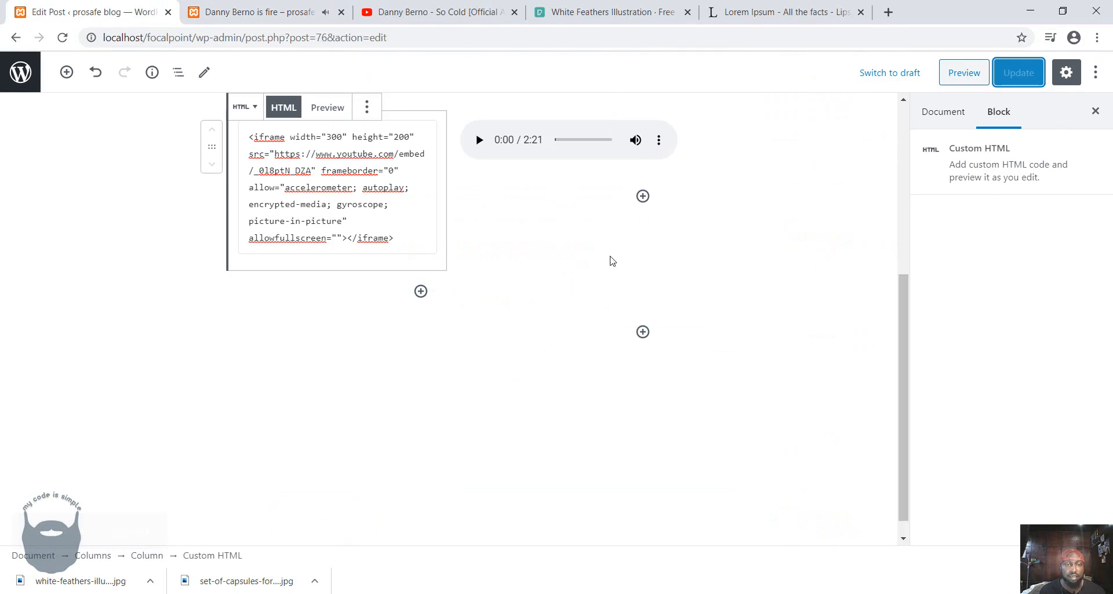
click(421, 291)
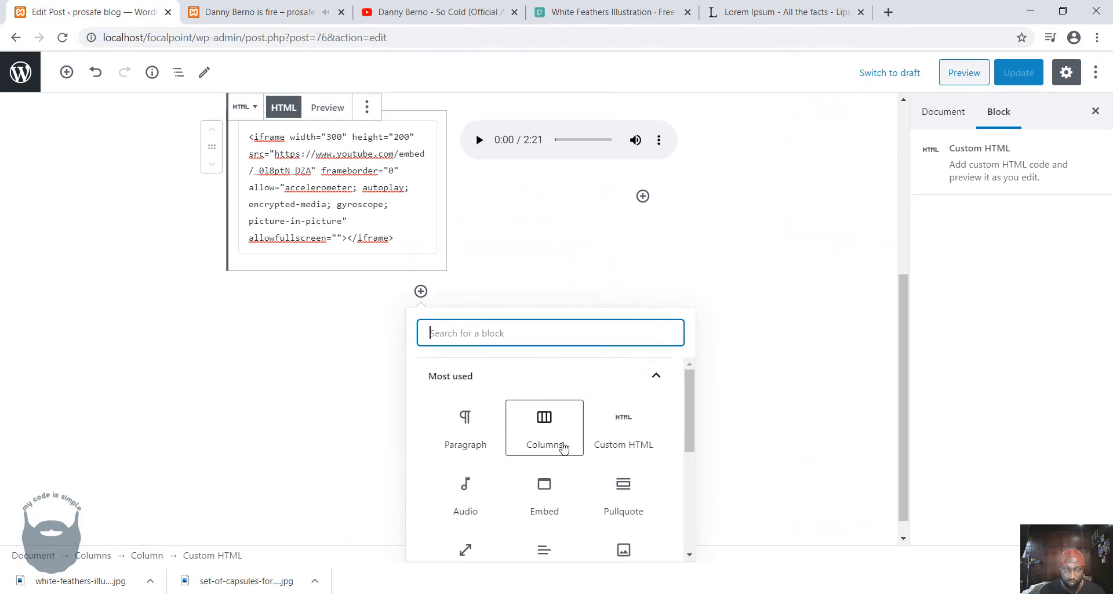
scroll(551, 458, down, 1)
click(467, 479)
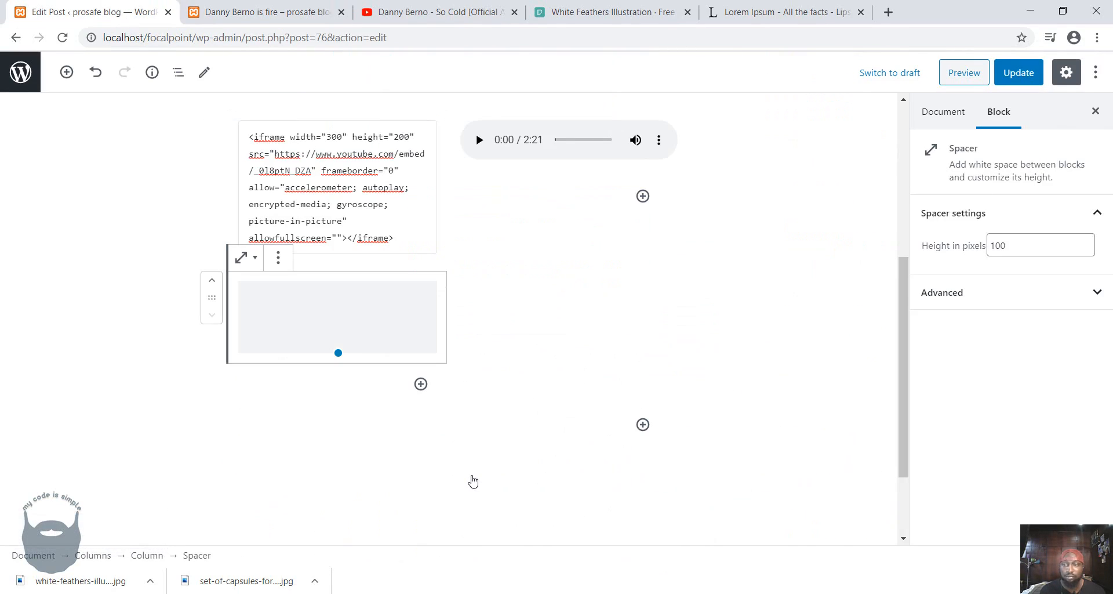
click(940, 239)
text(10)
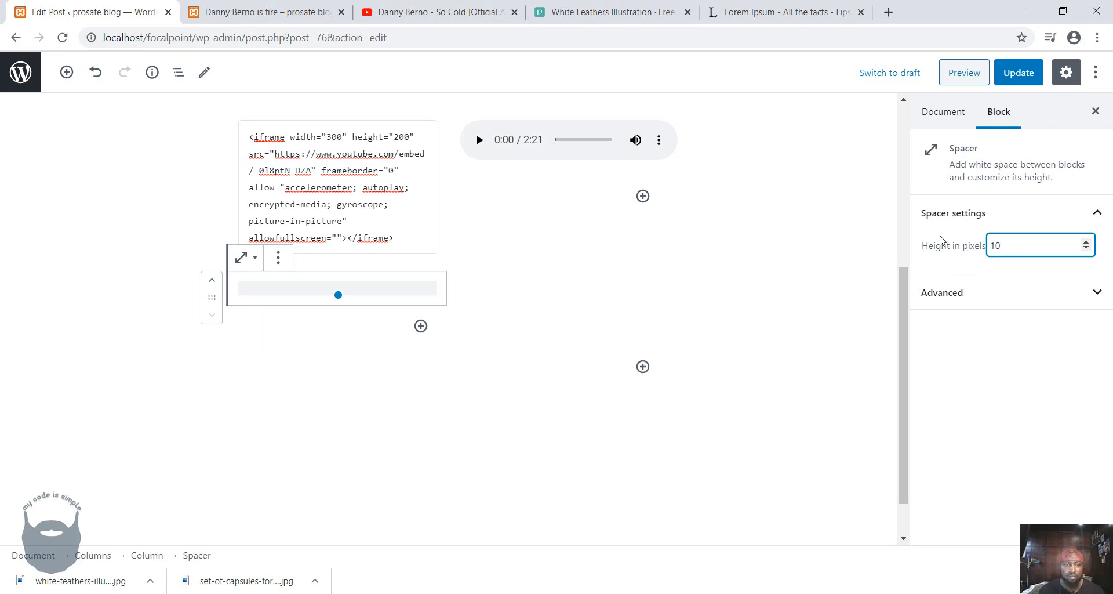
click(442, 397)
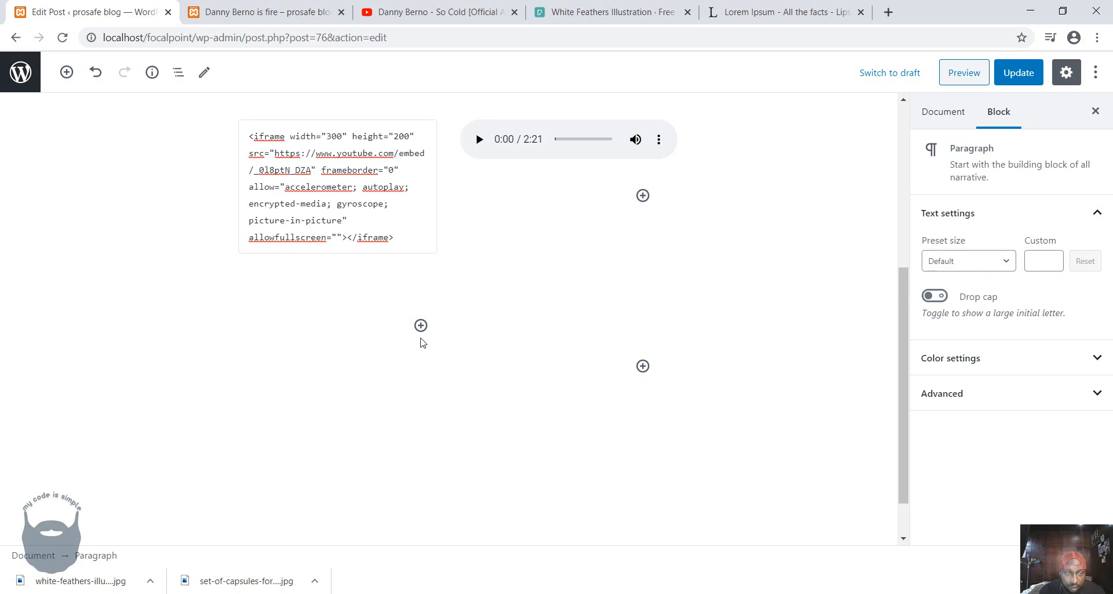
click(389, 300)
click(434, 392)
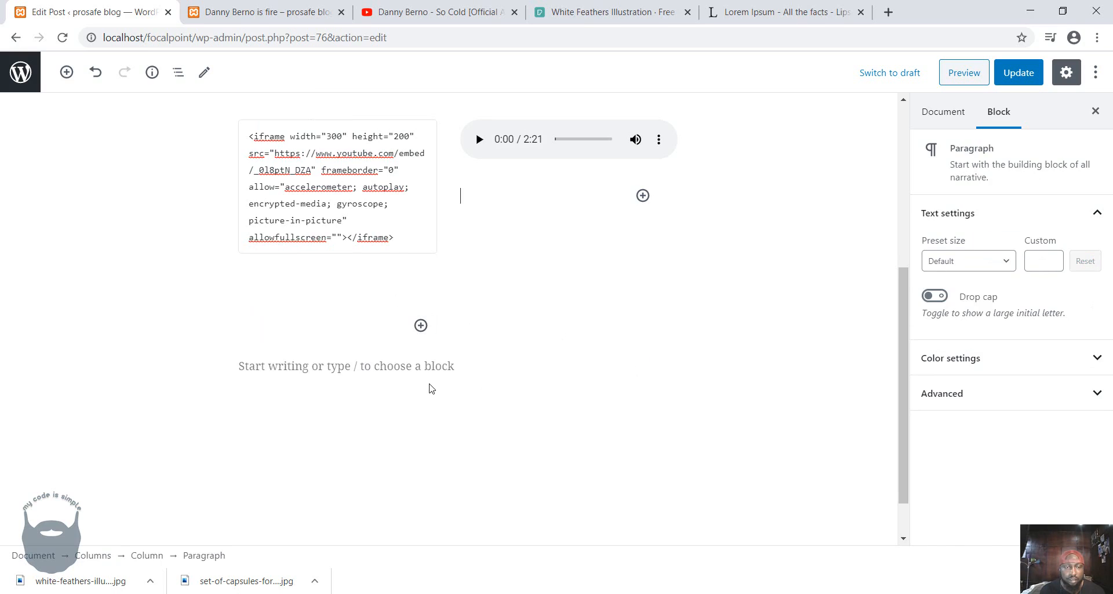
click(389, 301)
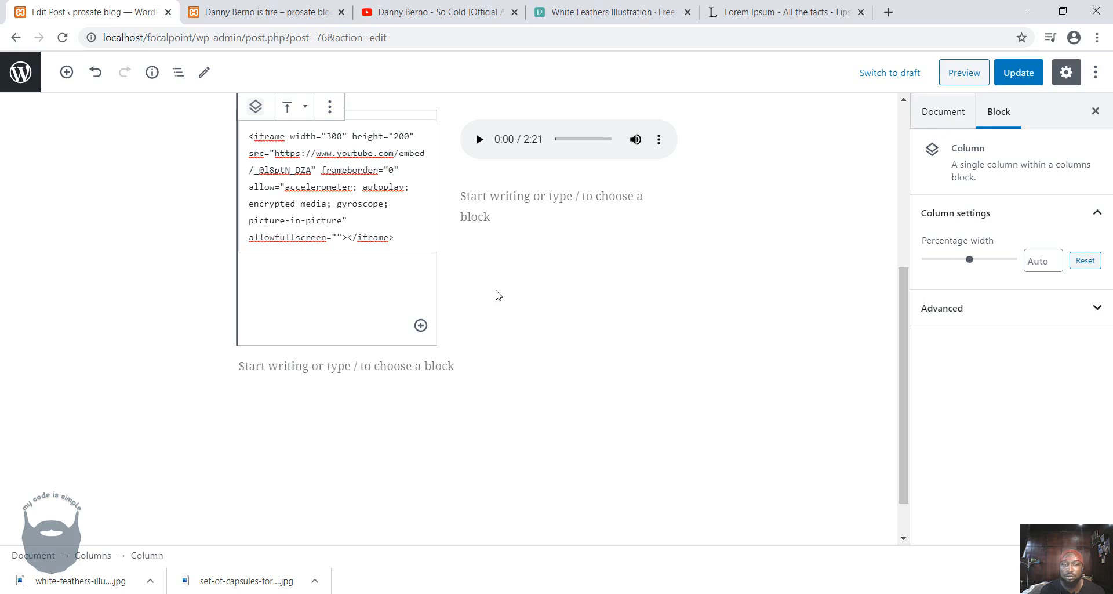
click(491, 405)
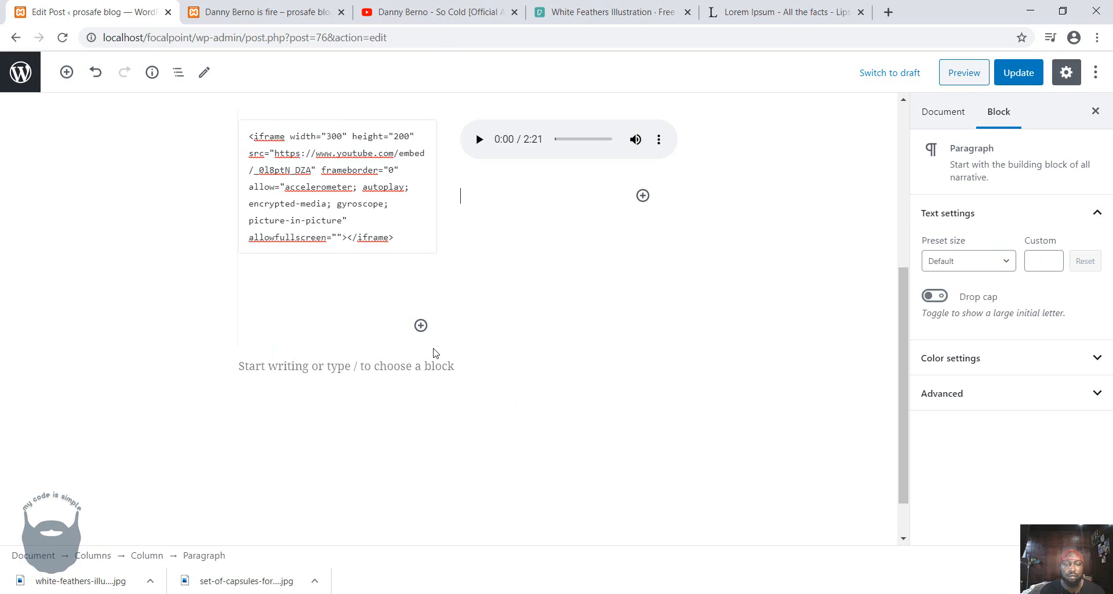
click(428, 402)
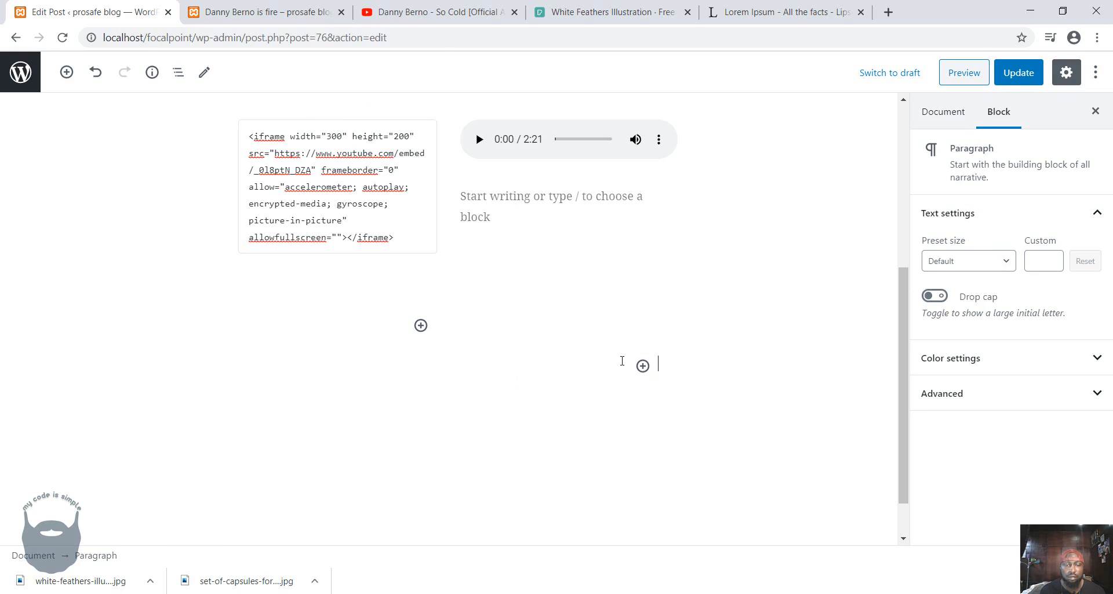
Add a second Spacer block at the end of the video column with a height of 10 pixels.
click(421, 325)
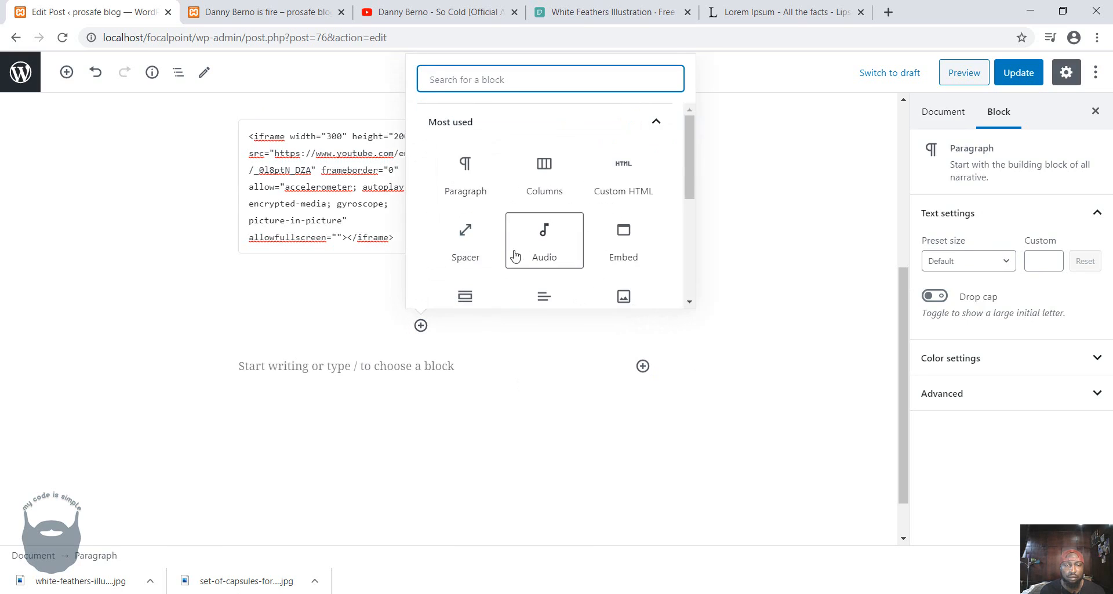
click(474, 251)
click(943, 246)
key(ctrl+a)
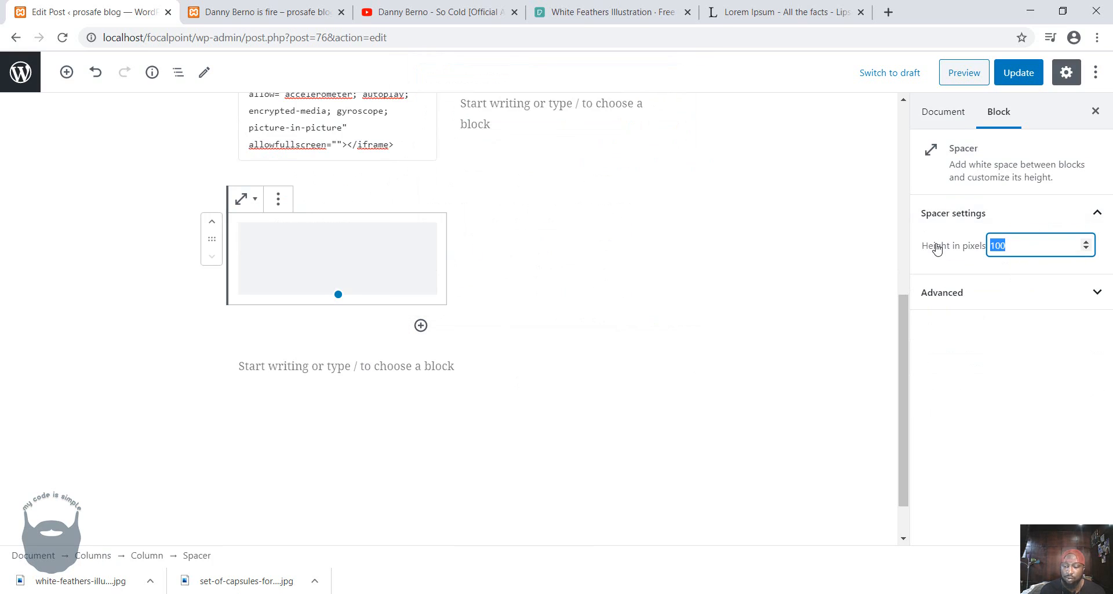
text(10)
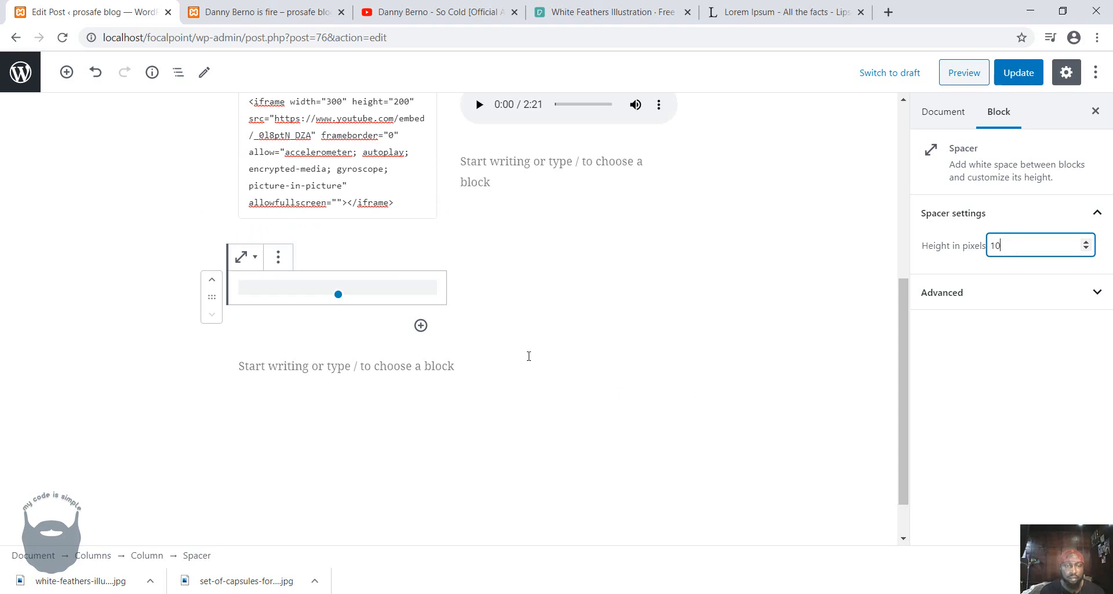
Insert a File block below the last Spacer in the video column.
click(421, 326)
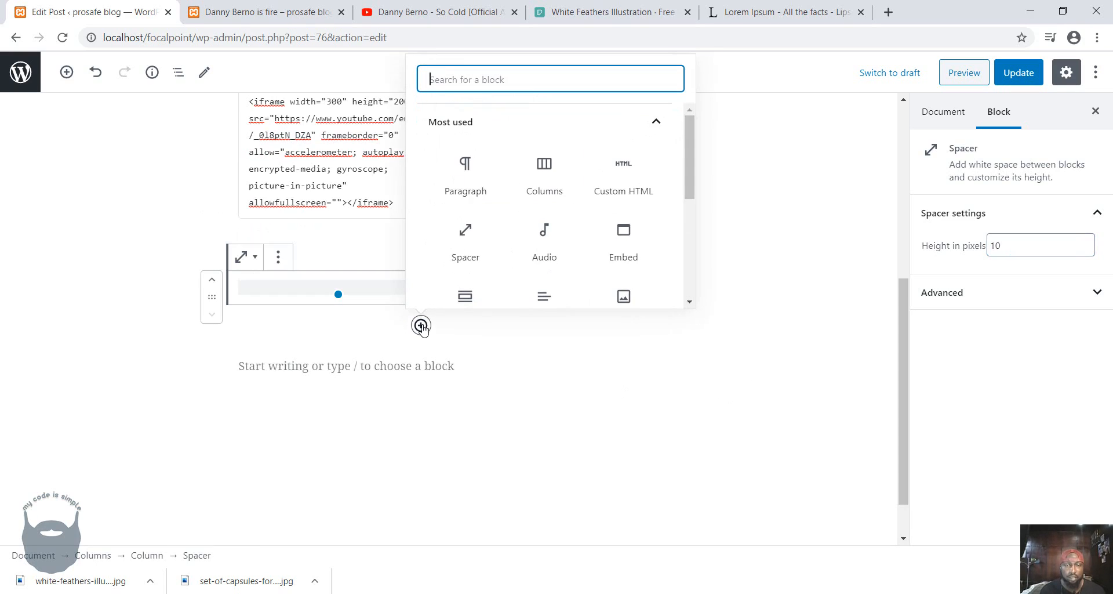
scroll(521, 224, down, 3)
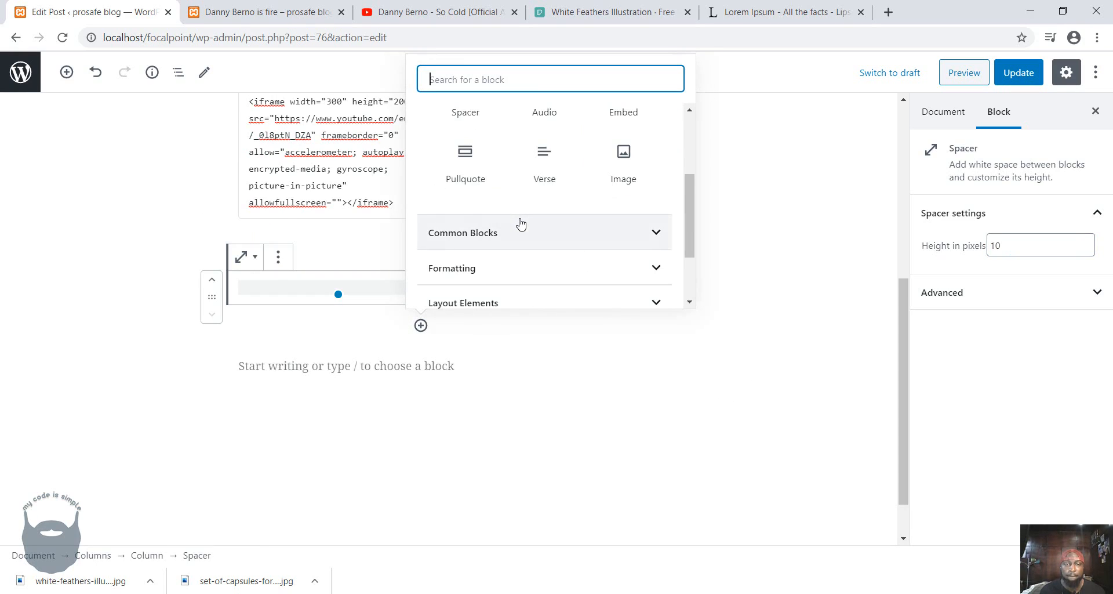
scroll(561, 228, down, 3)
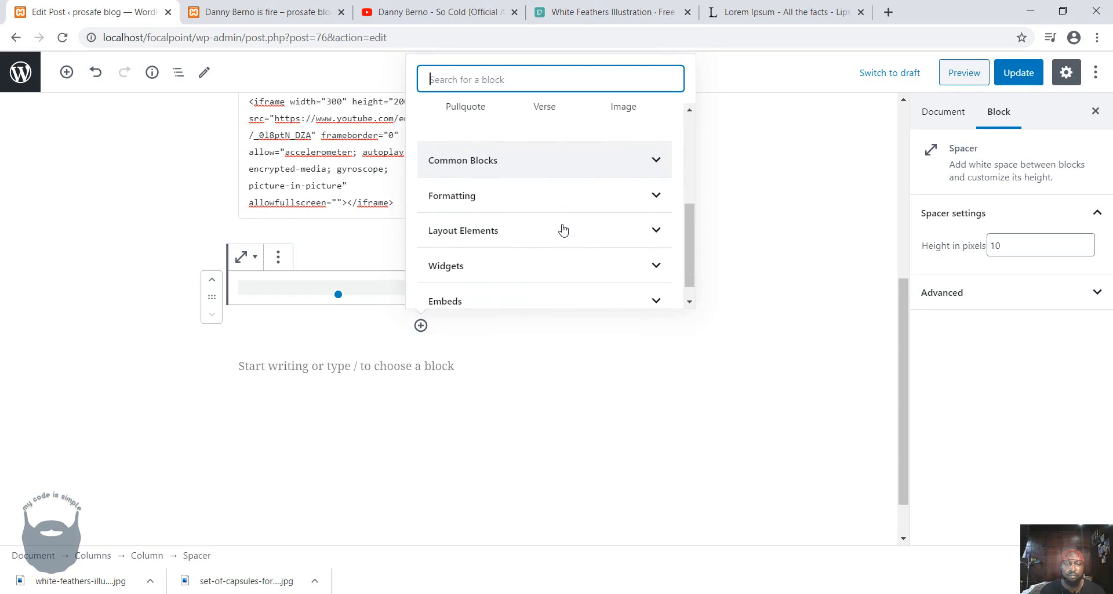
click(569, 177)
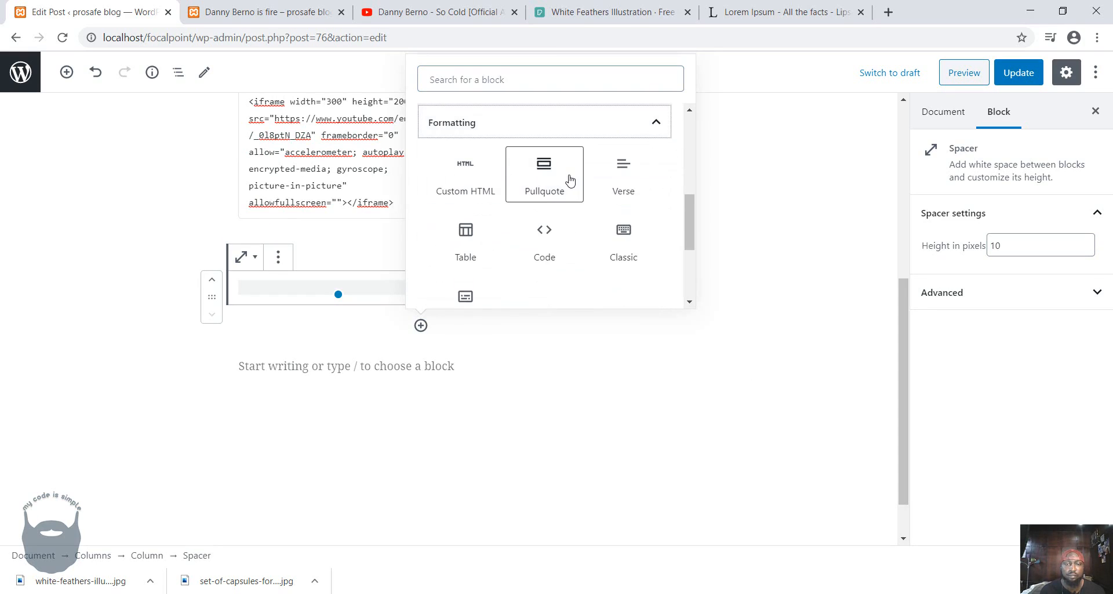
scroll(570, 181, down, 2)
scroll(570, 181, up, 3)
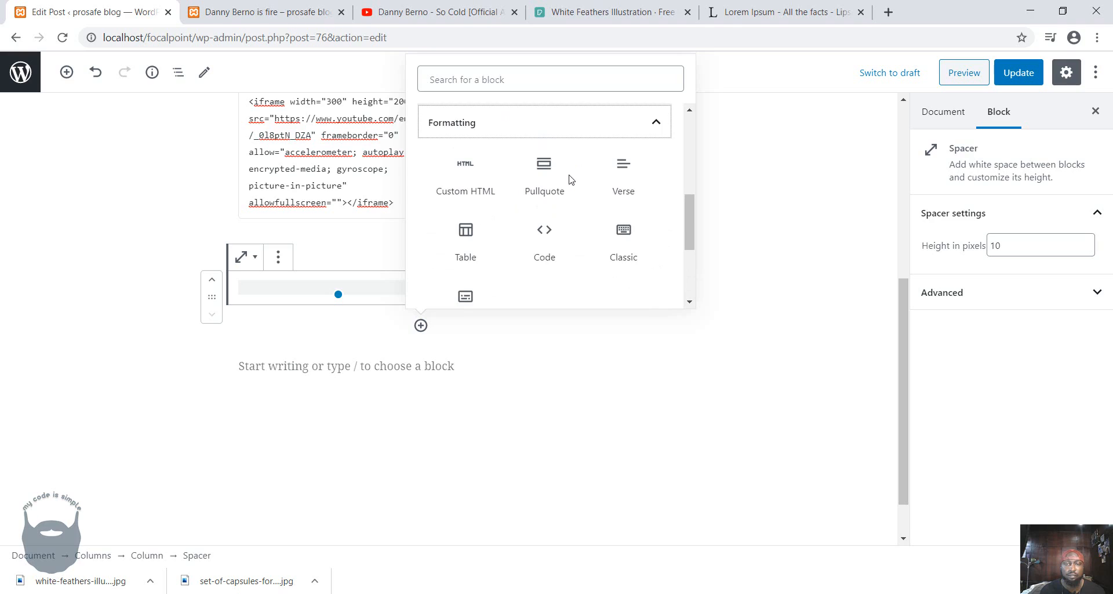
click(649, 123)
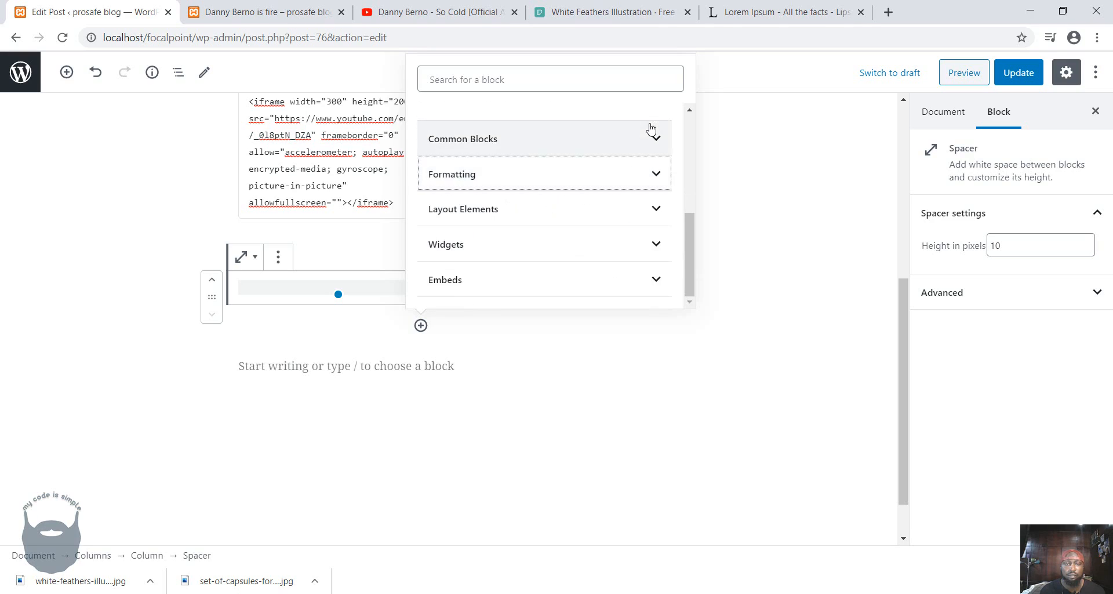
click(496, 142)
scroll(574, 194, down, 3)
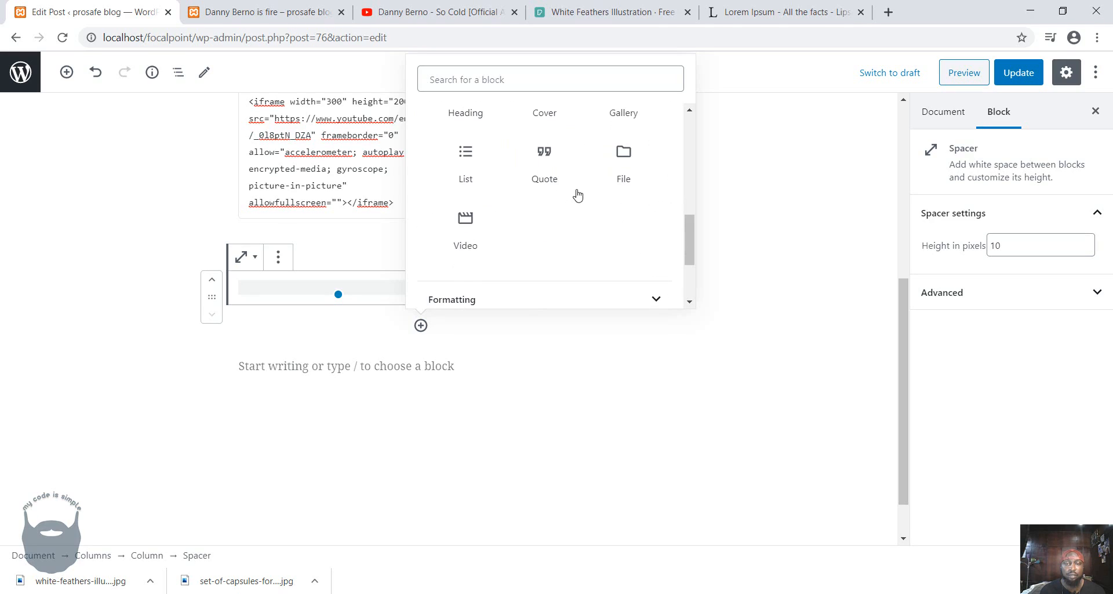
click(625, 173)
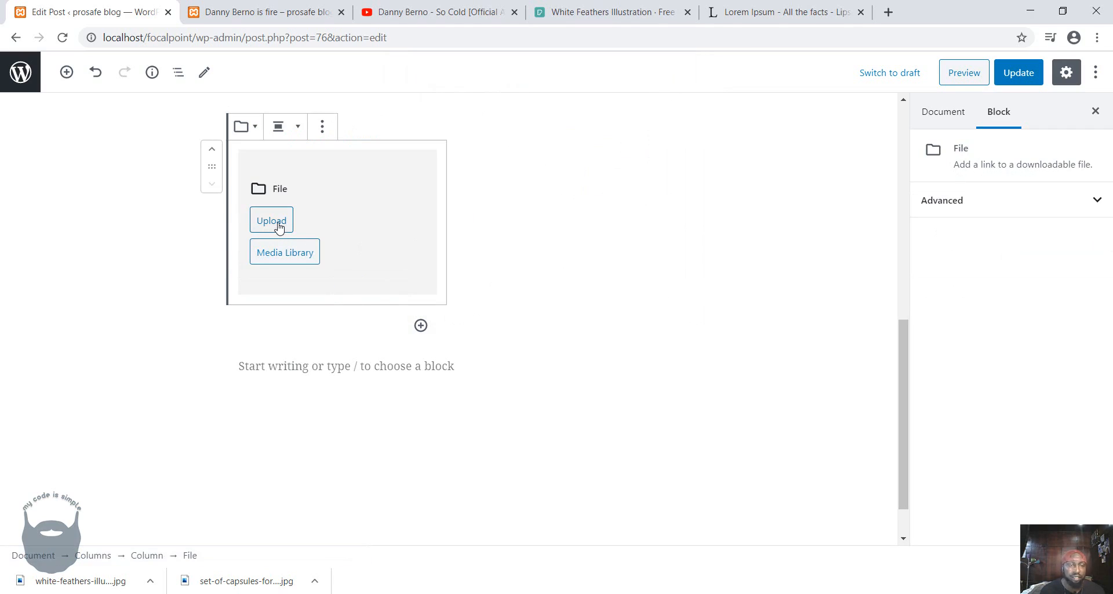
Add FHA1.pdf from the music folder to the media library, select it for the File block, and update the post.
click(290, 262)
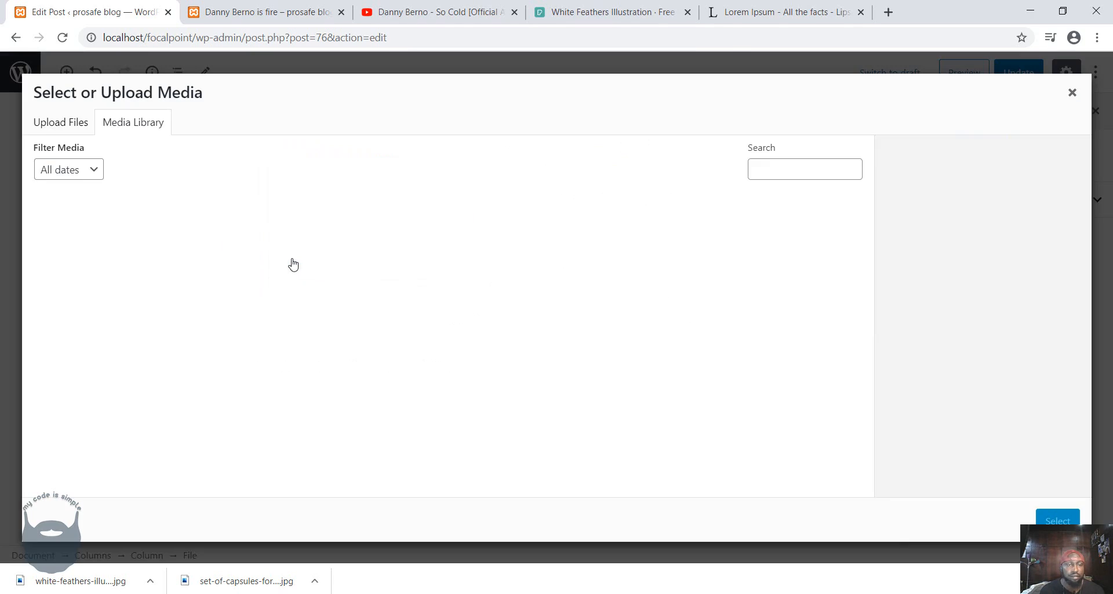
mouse_move(291, 574)
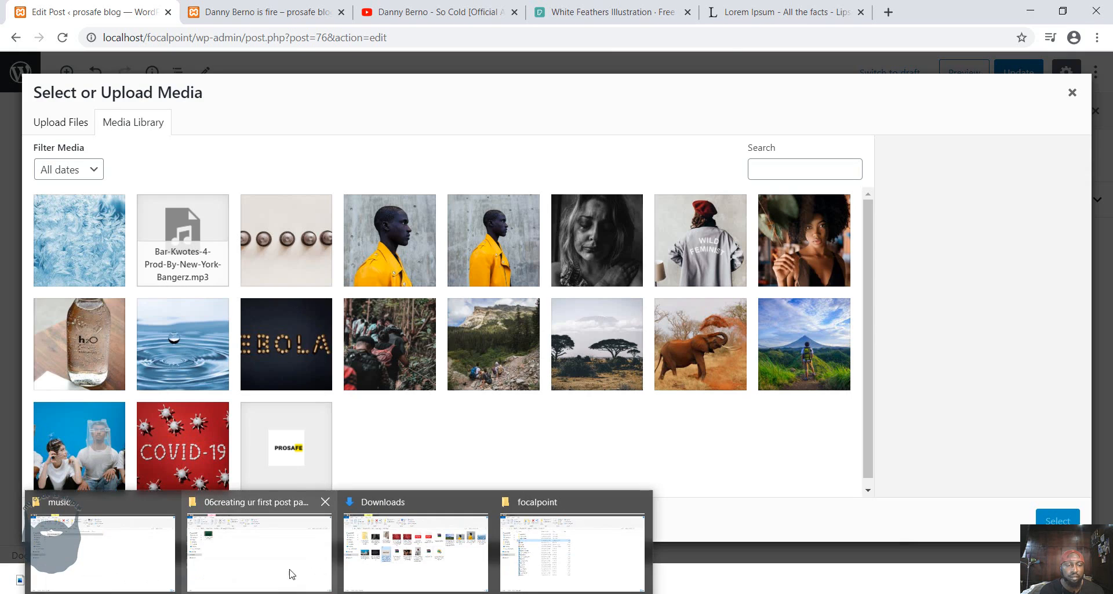
click(102, 554)
drag(164, 172, 458, 386)
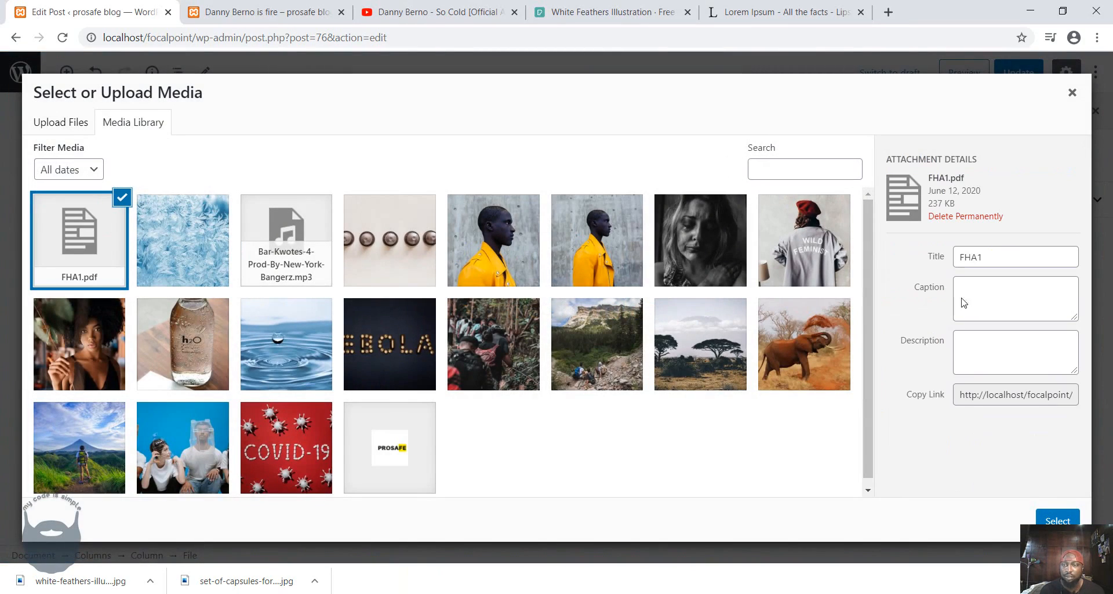
click(1055, 519)
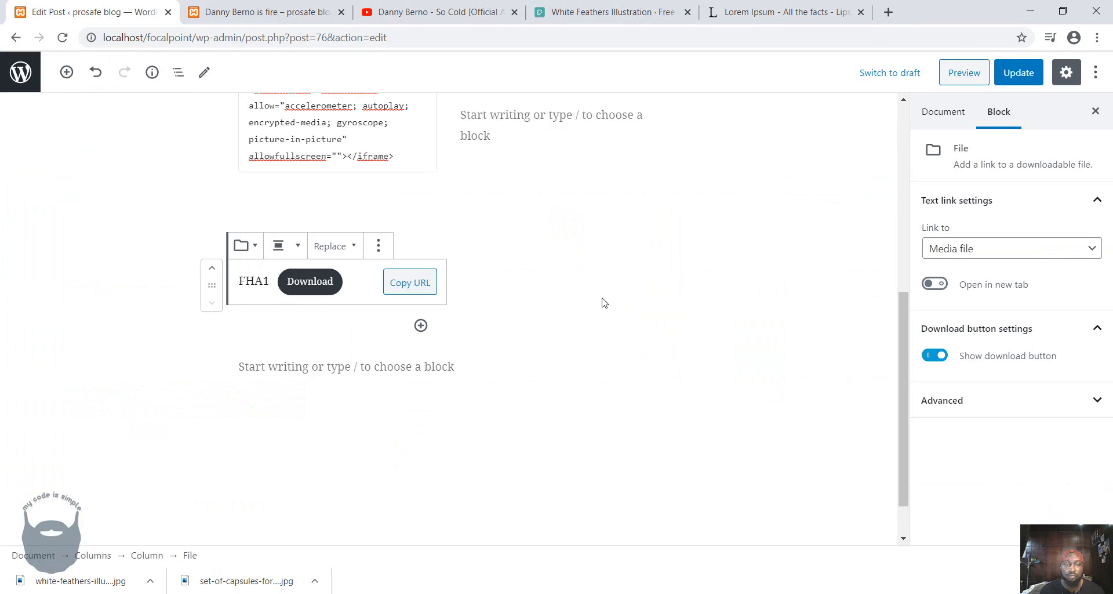
click(1019, 72)
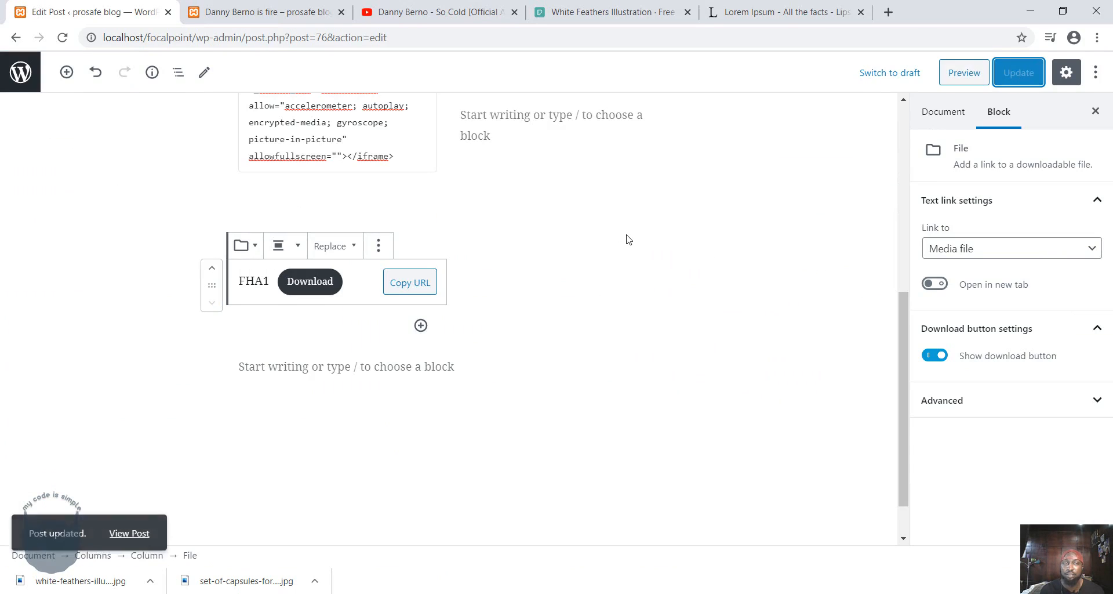
Reload the published post and test the file download below the embedded video.
click(261, 12)
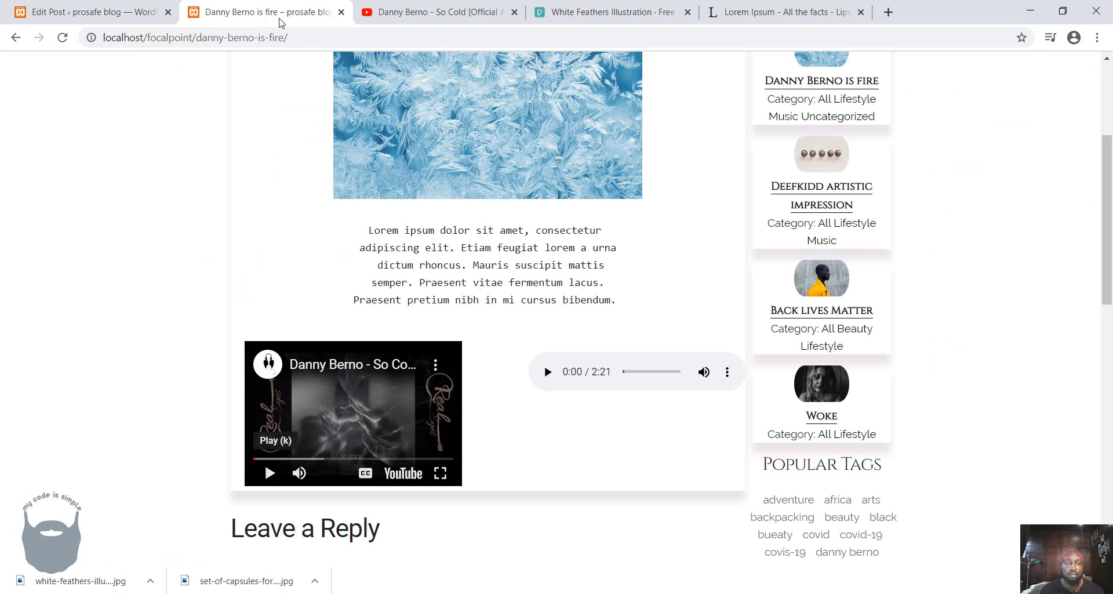
click(62, 38)
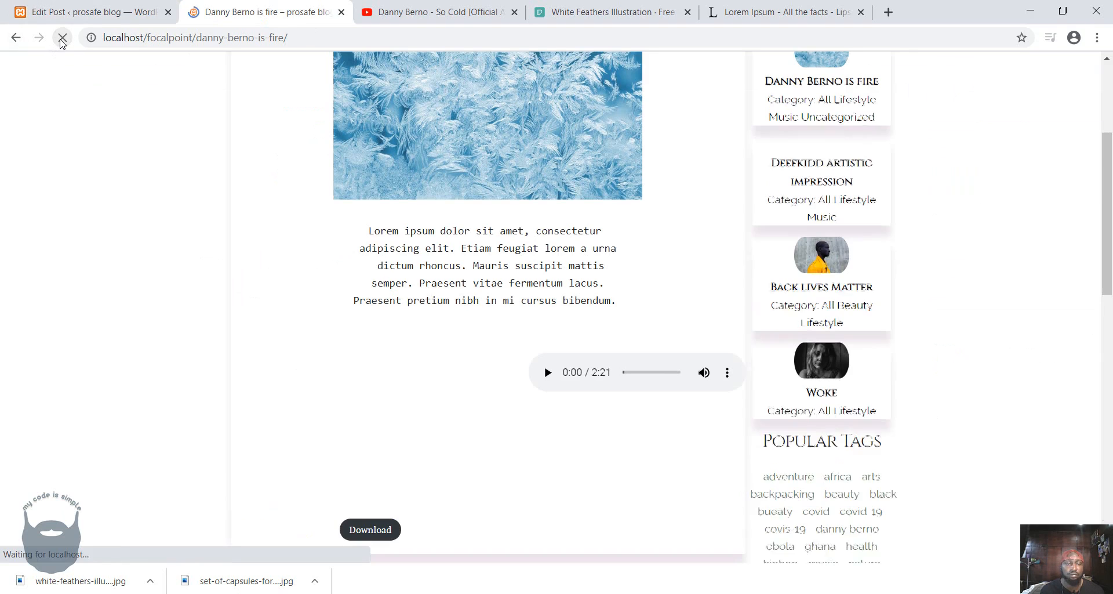
scroll(479, 387, down, 4)
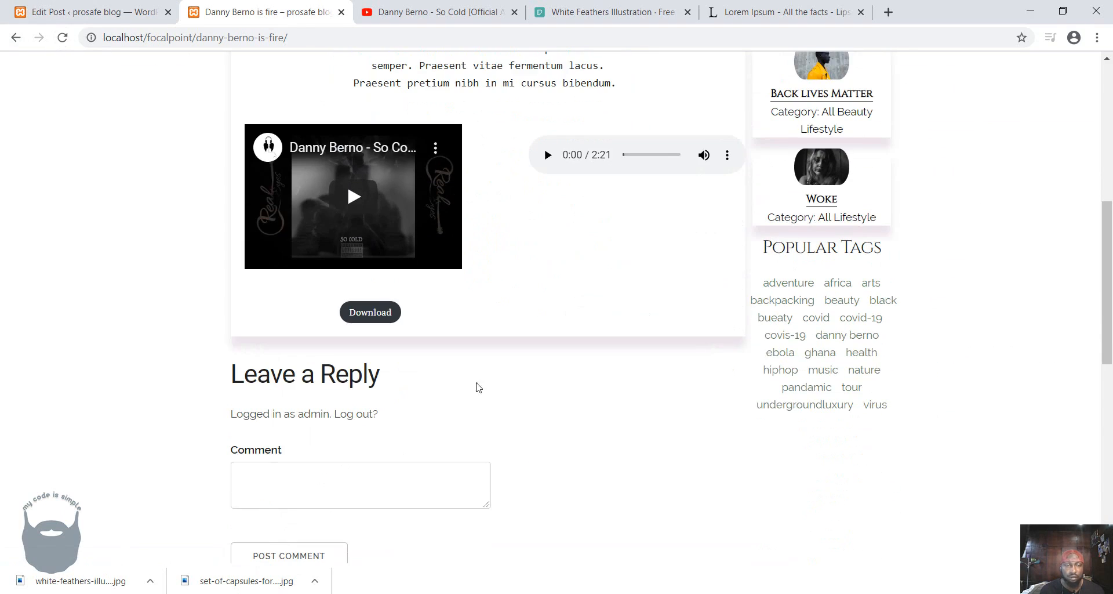
click(370, 312)
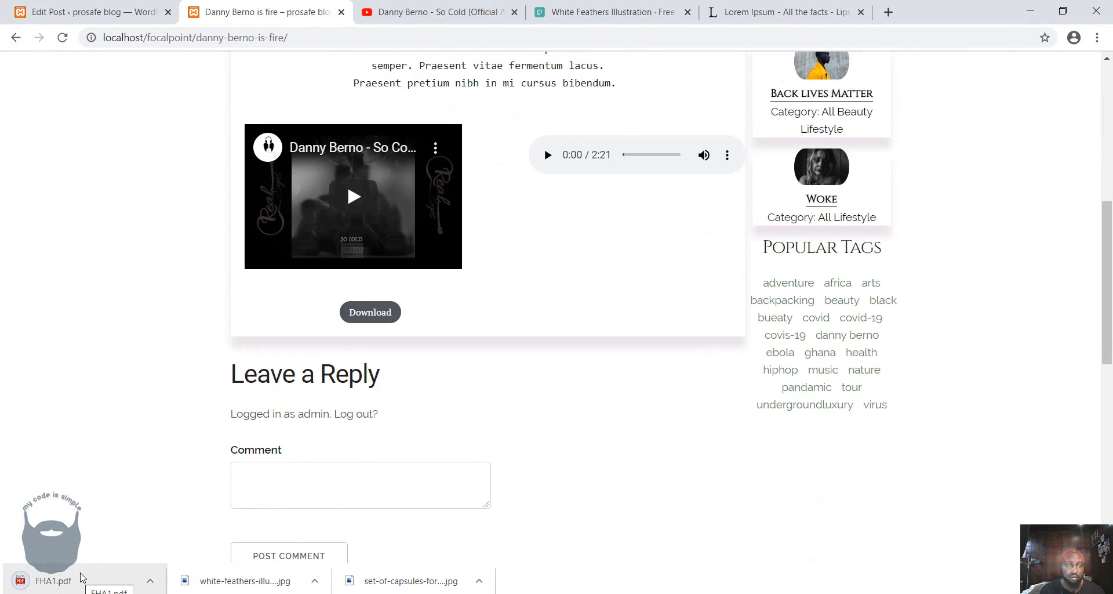
Change the File block's download button text to "click to download the whole verse" and update the post.
click(69, 13)
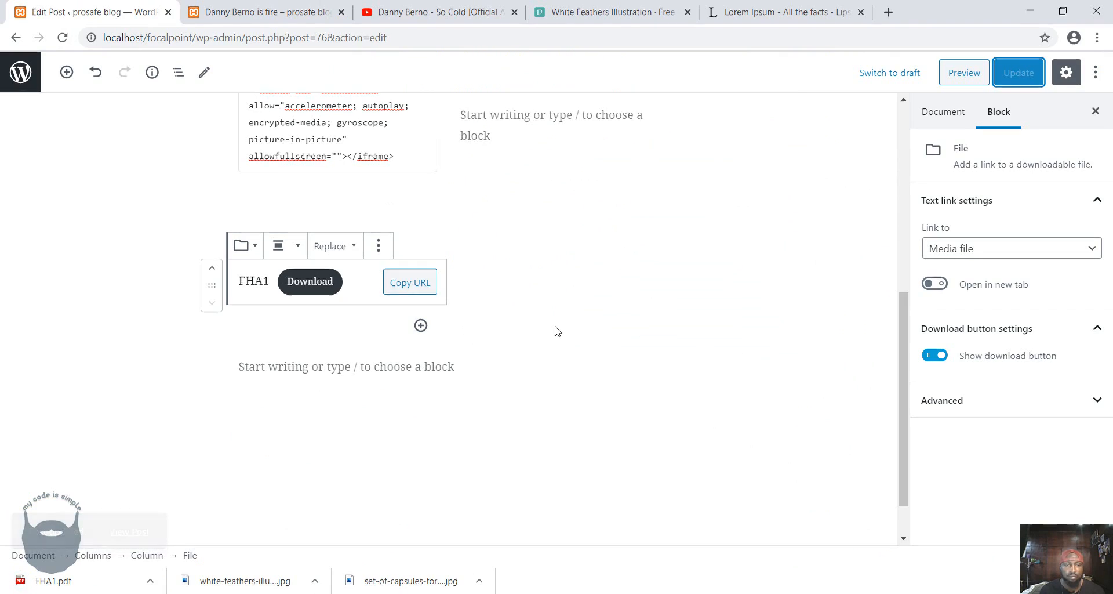
double_click(309, 284)
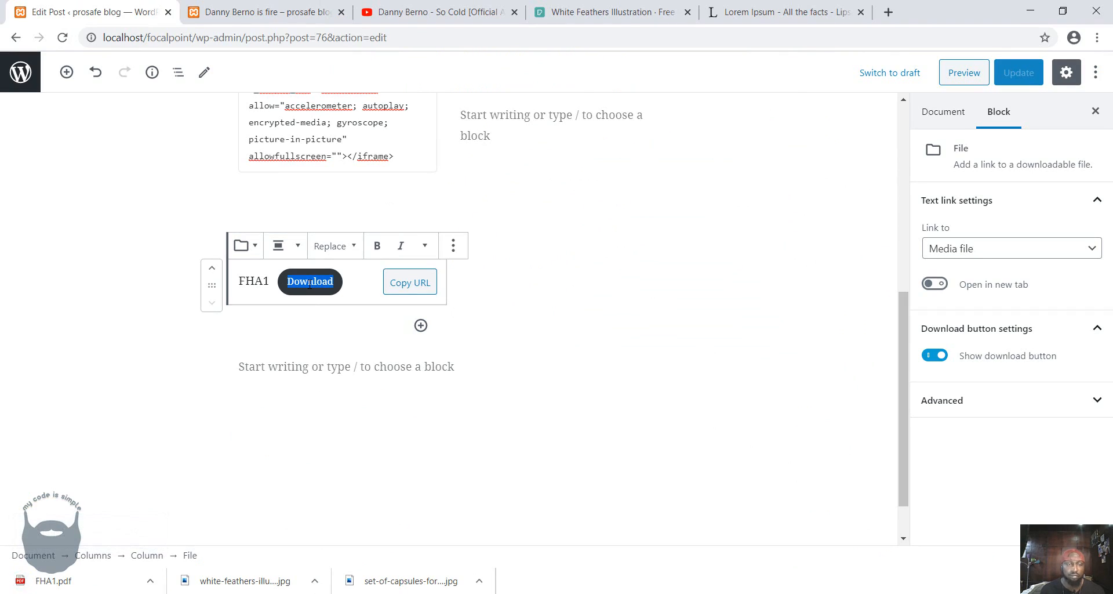
text(click)
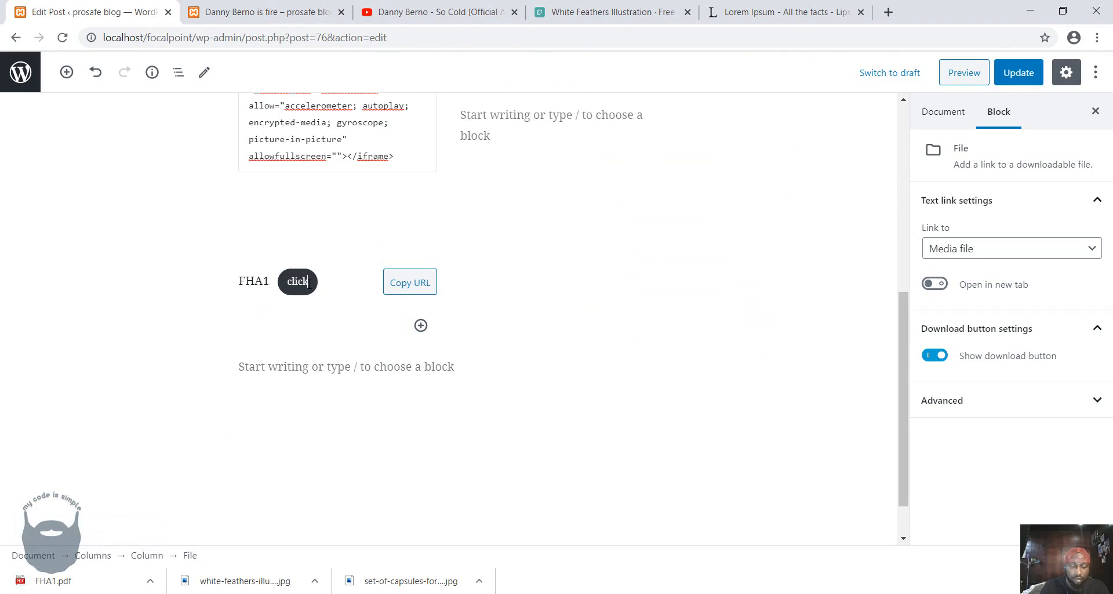
text( to down)
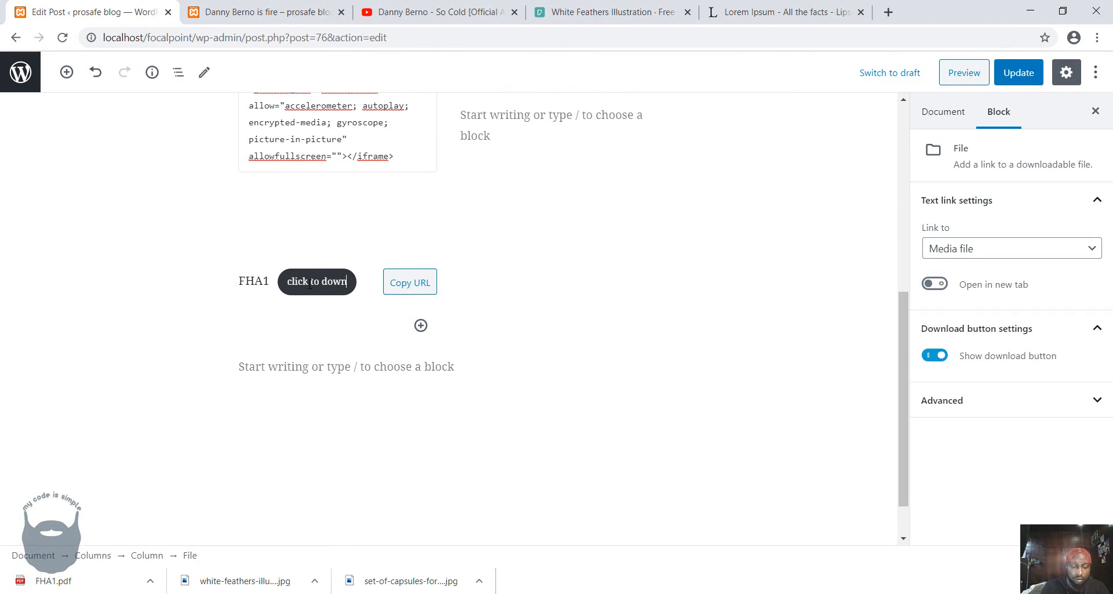
text(load the wh)
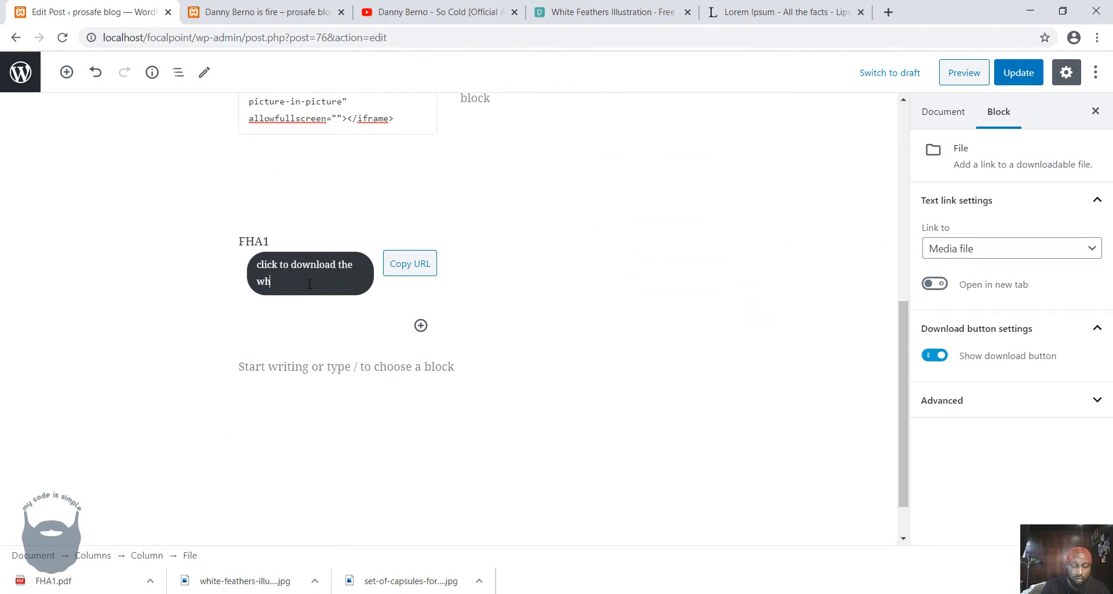
text(ole verse)
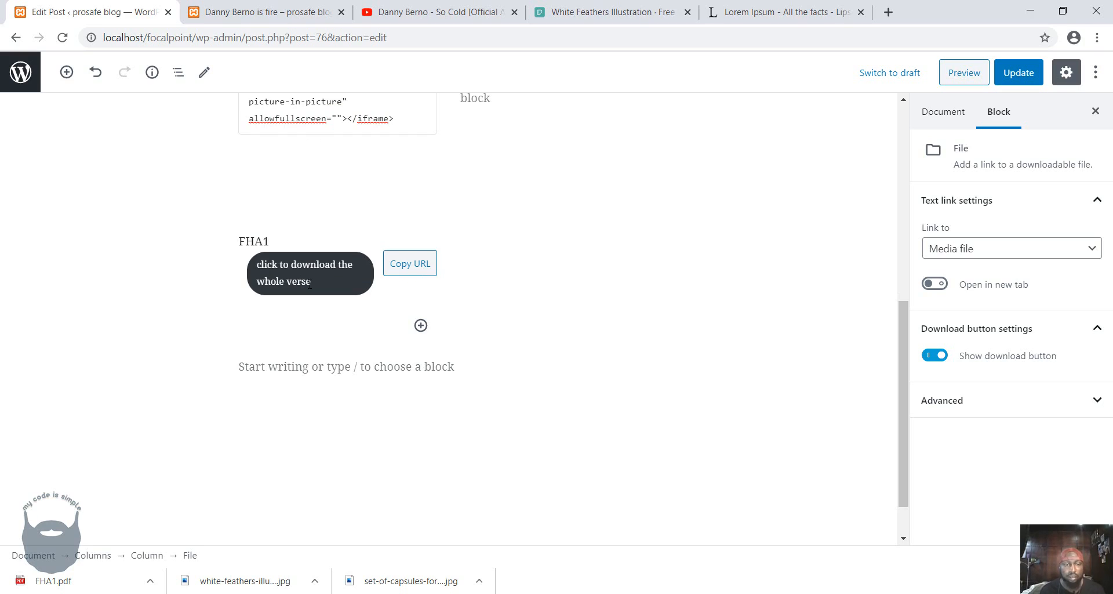
click(1004, 67)
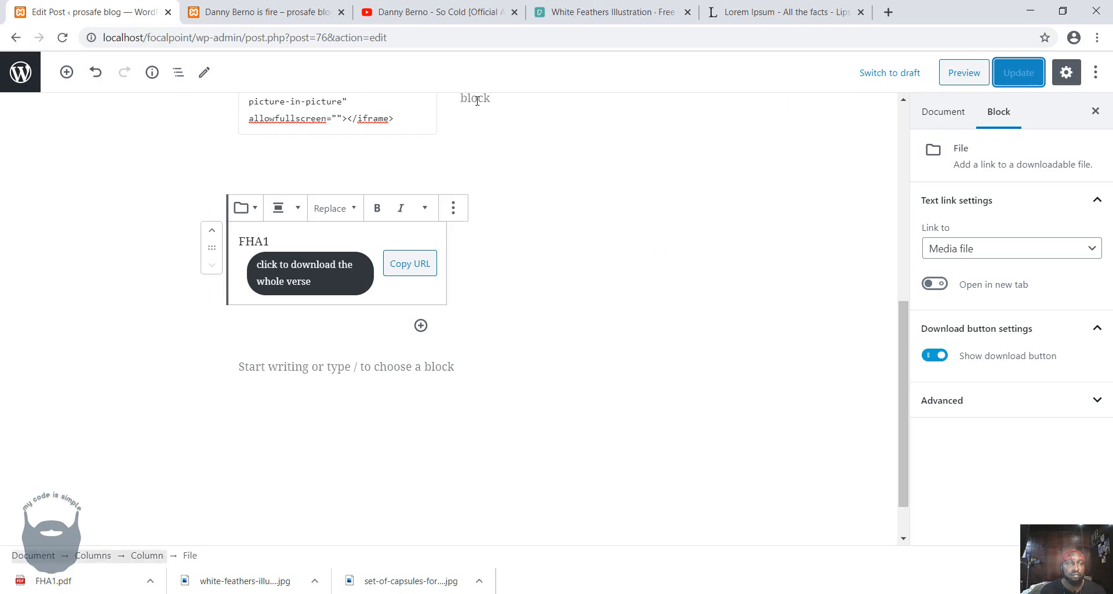
Reload the published post and check the renamed download button below the video.
click(264, 12)
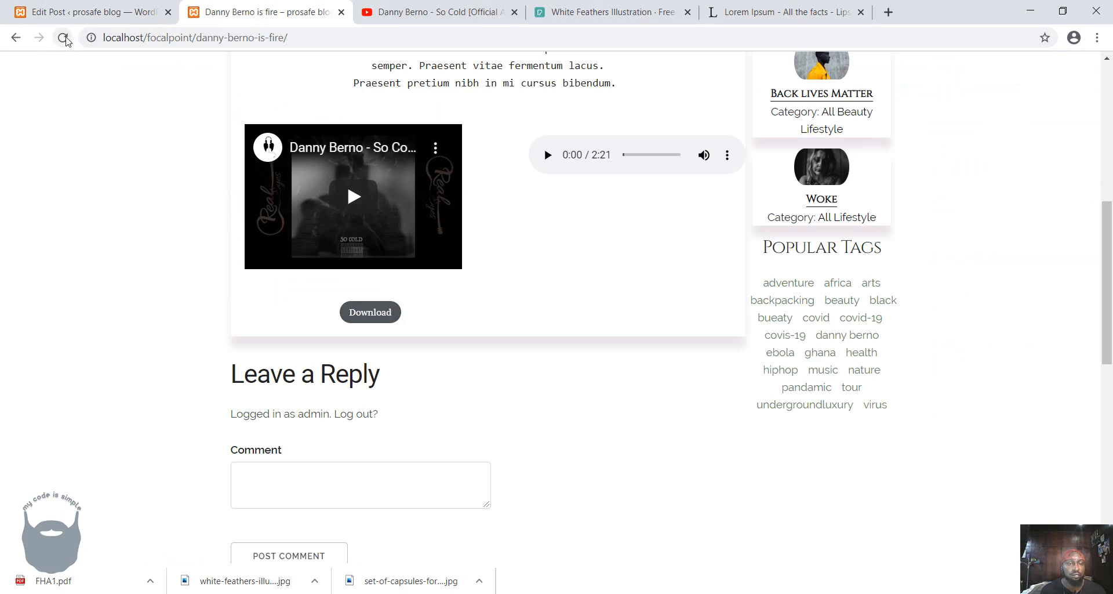
click(64, 38)
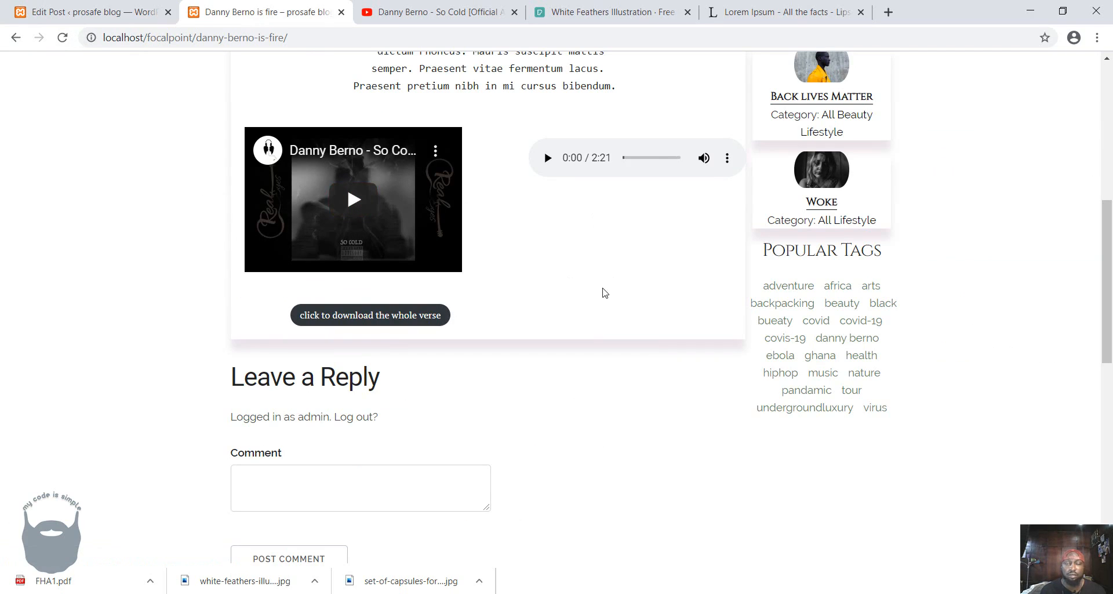
scroll(604, 293, up, 7)
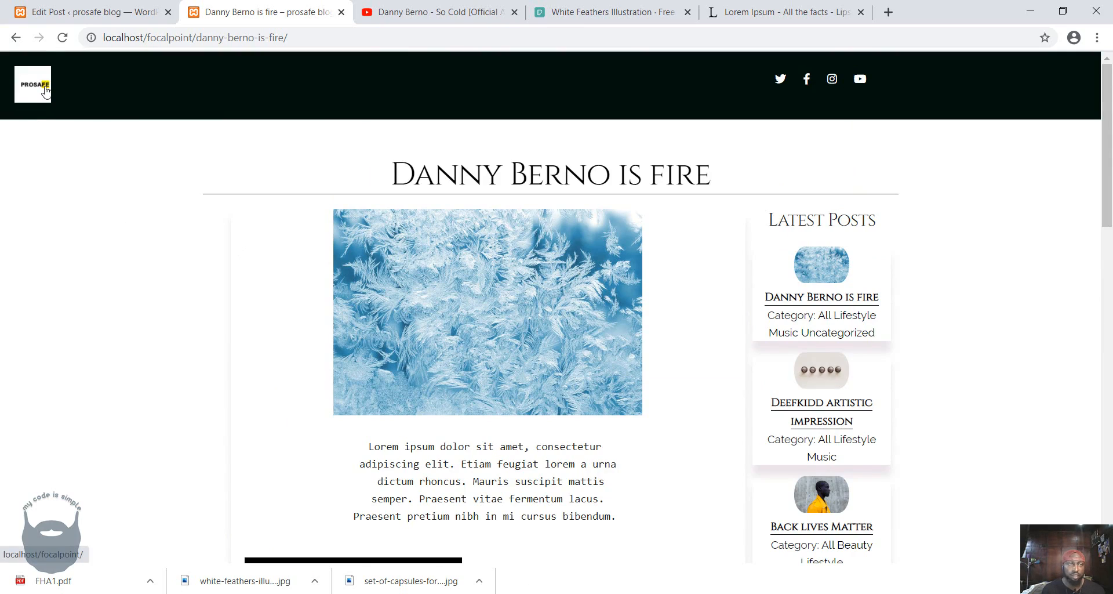
Open the blog's home page and review the post cards, latest posts and popular tags.
click(31, 111)
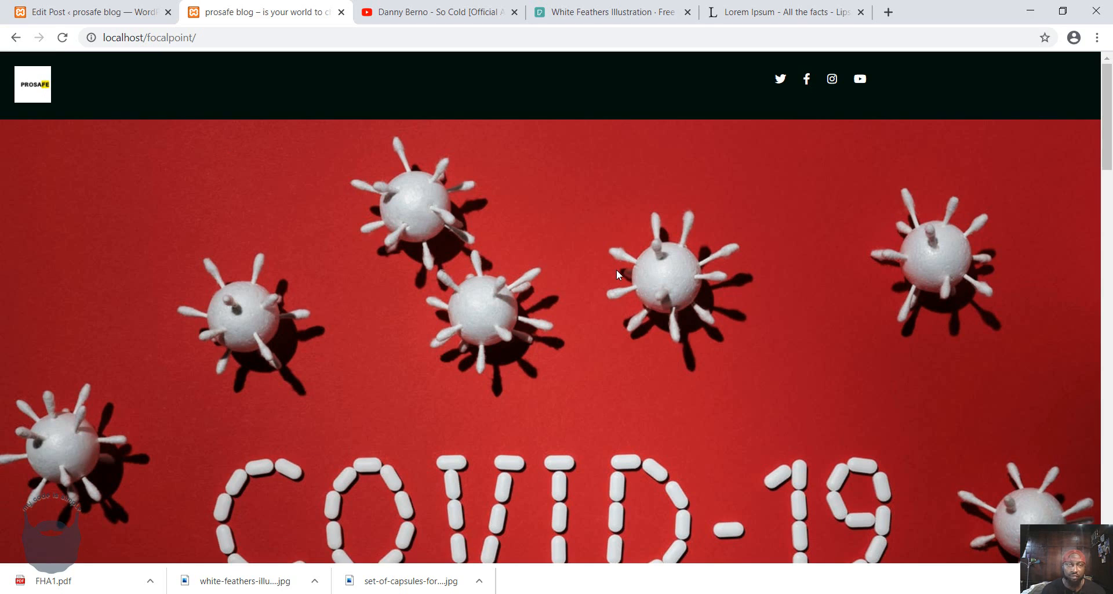
scroll(618, 273, down, 5)
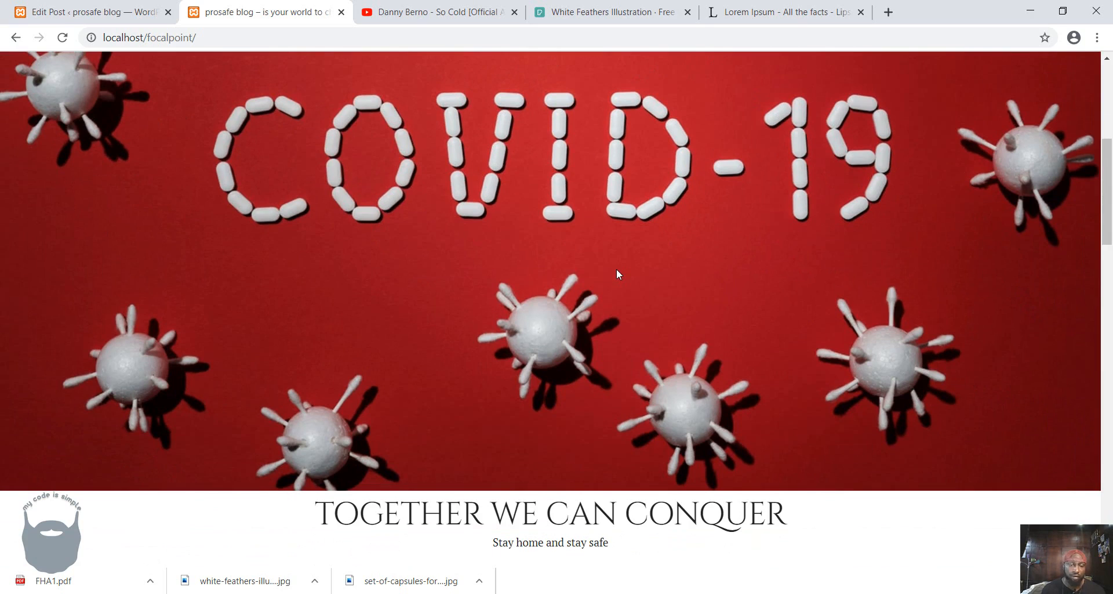
scroll(617, 273, down, 8)
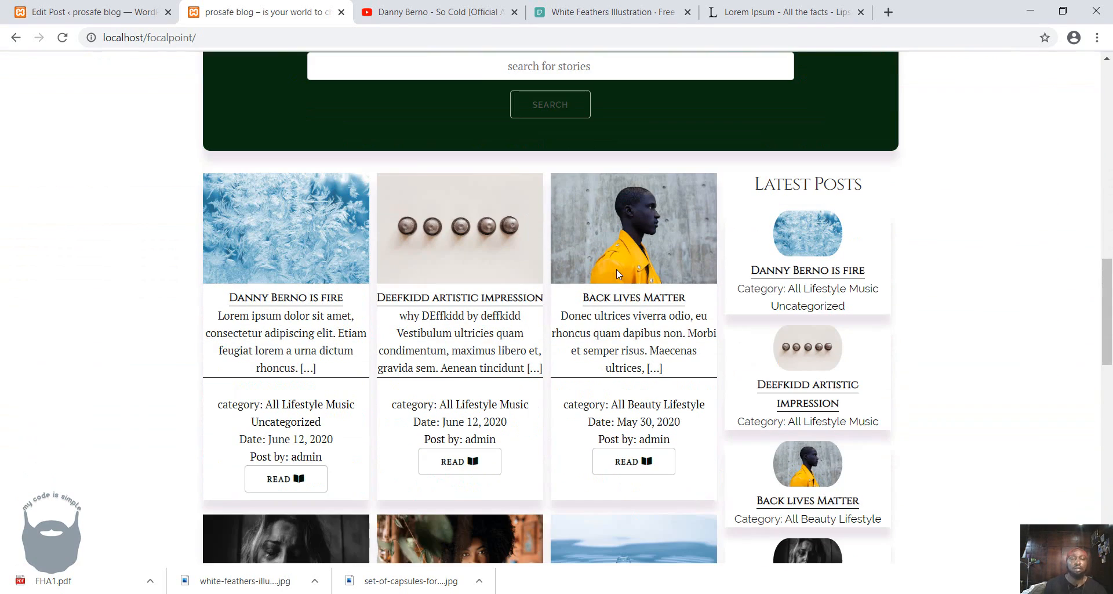
scroll(616, 271, down, 1)
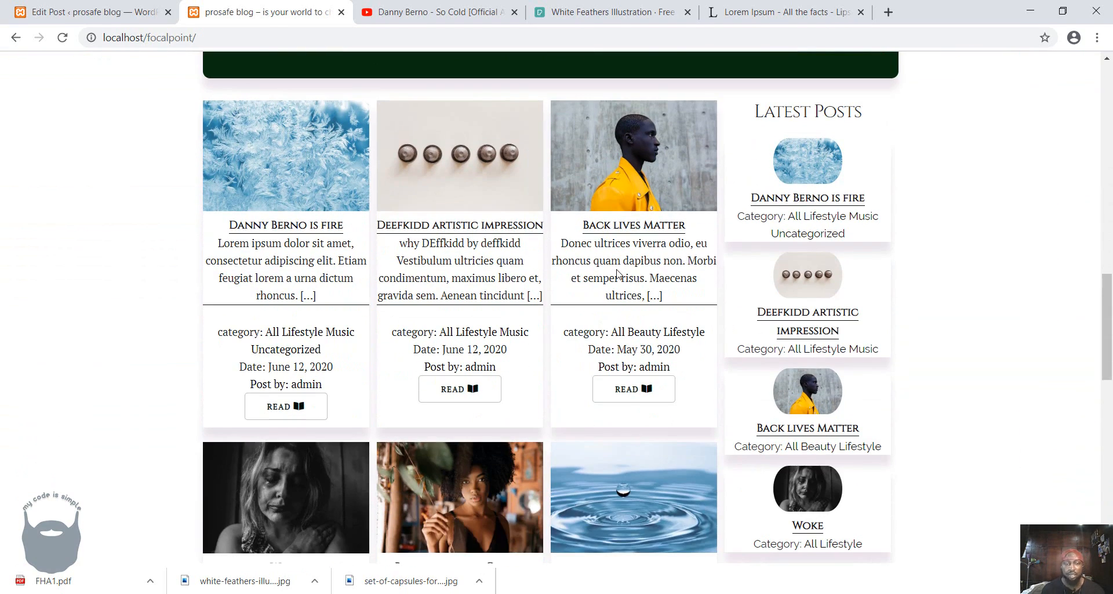
scroll(618, 273, down, 5)
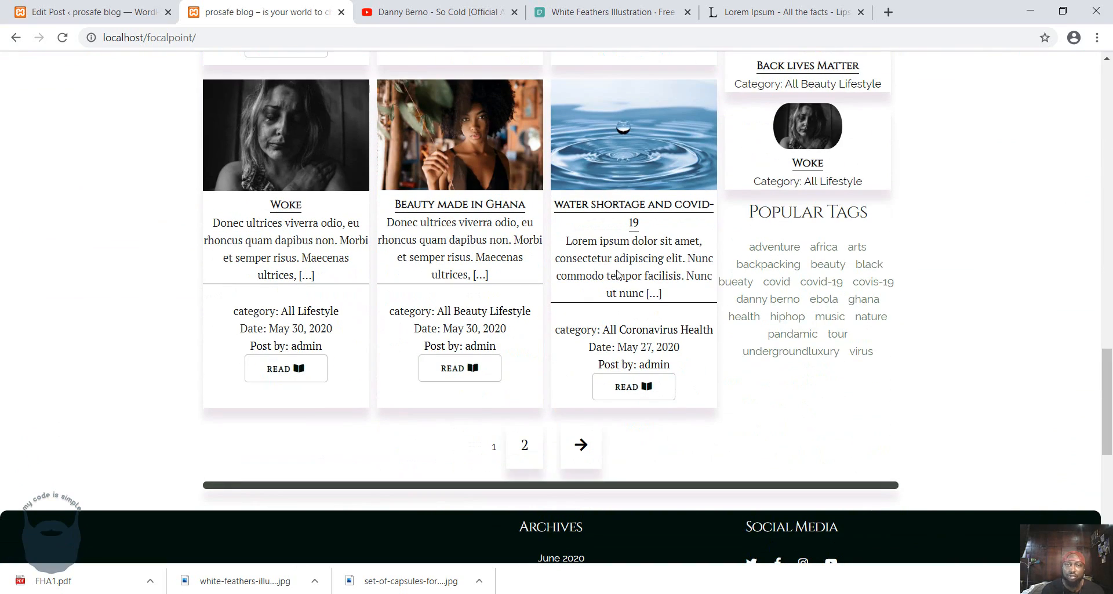
scroll(618, 272, up, 4)
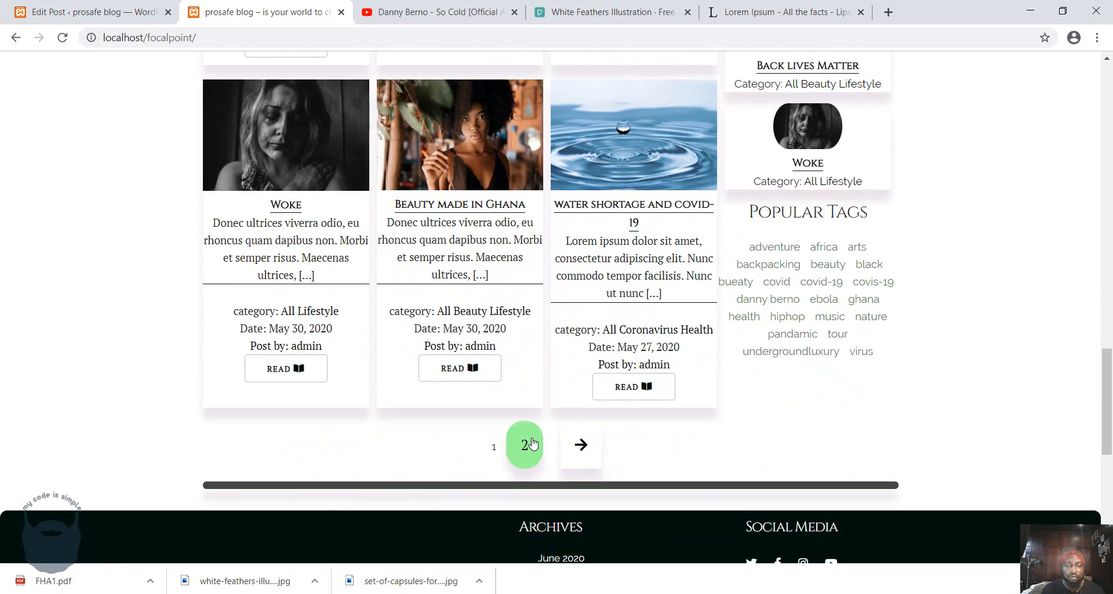
Open page 2 of the post listing and review its older posts, pagination and footer.
click(524, 444)
scroll(570, 389, down, 8)
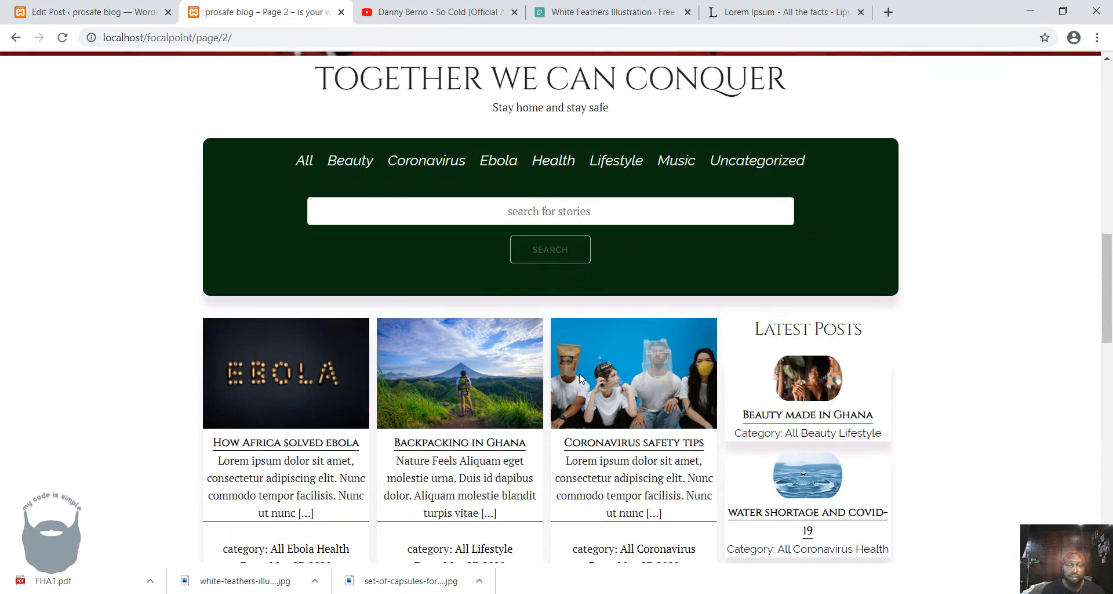
scroll(582, 378, down, 4)
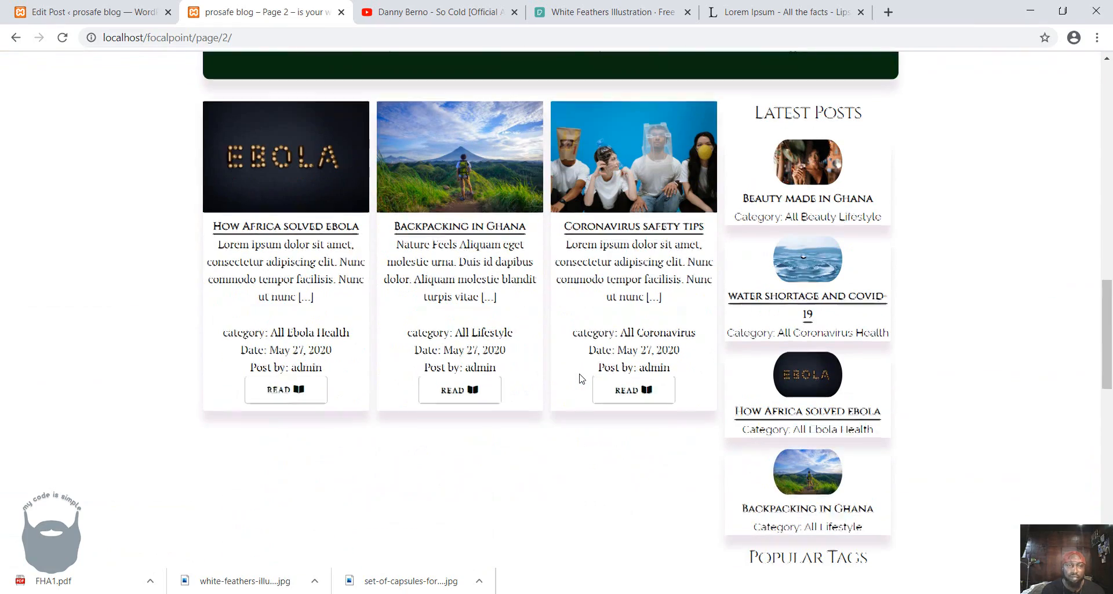
scroll(579, 375, up, 12)
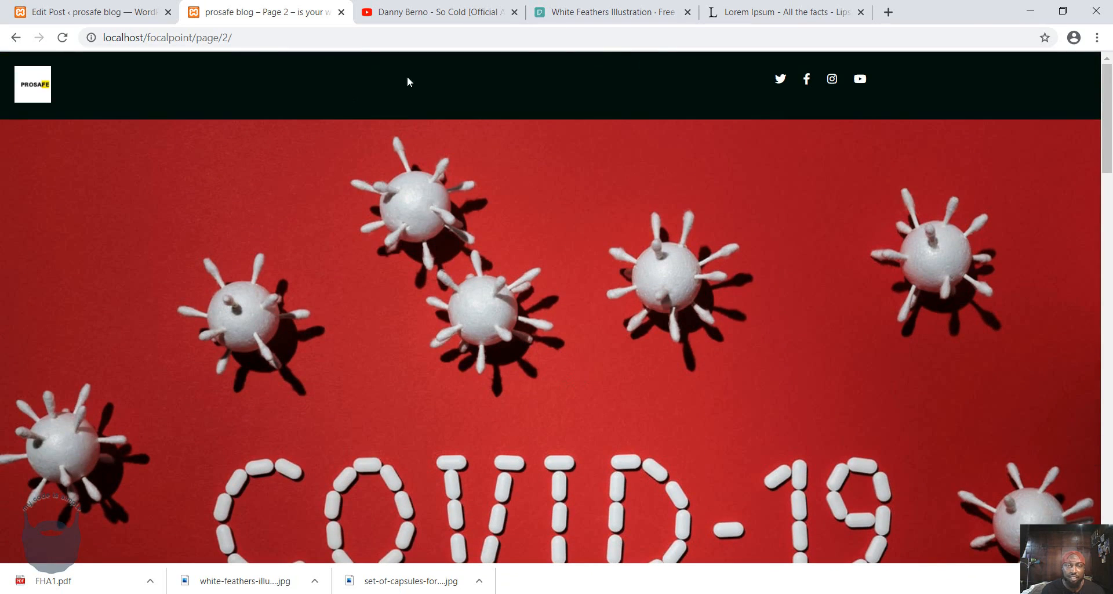
scroll(541, 179, down, 20)
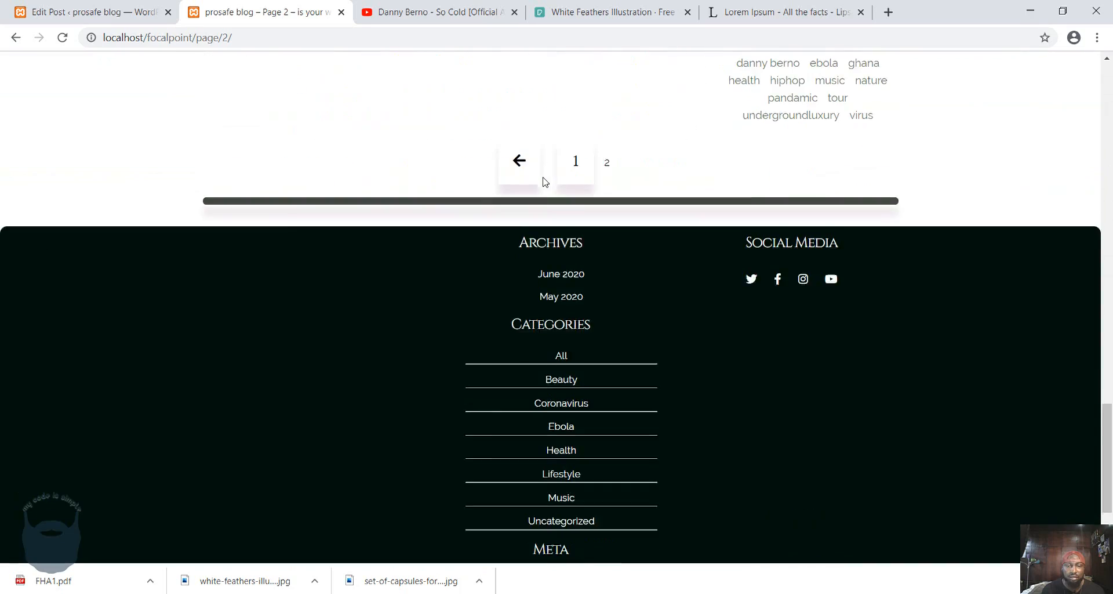
scroll(401, 271, up, 20)
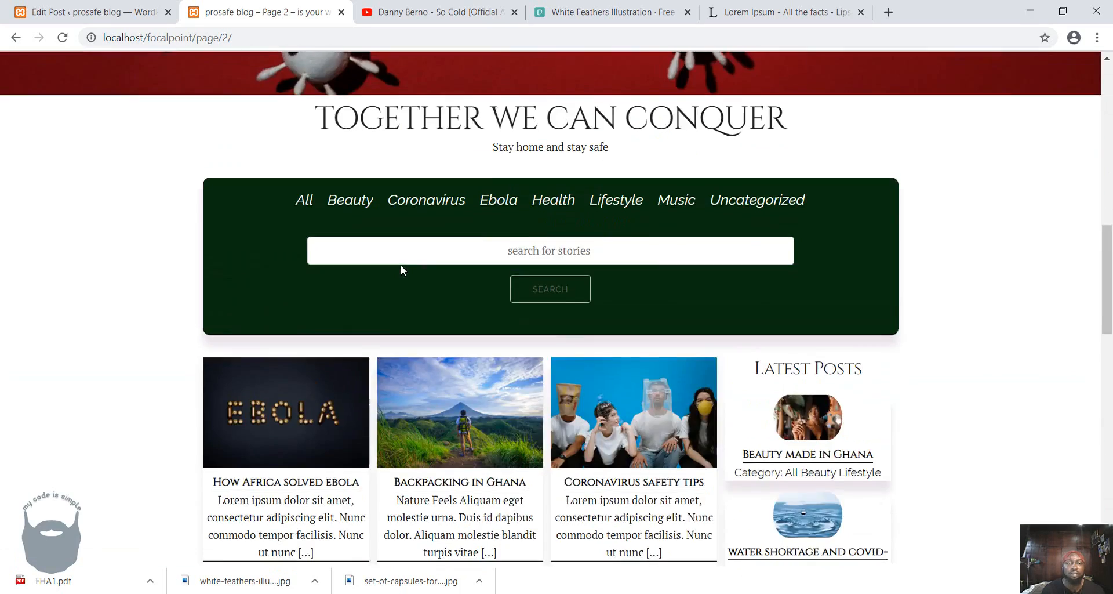